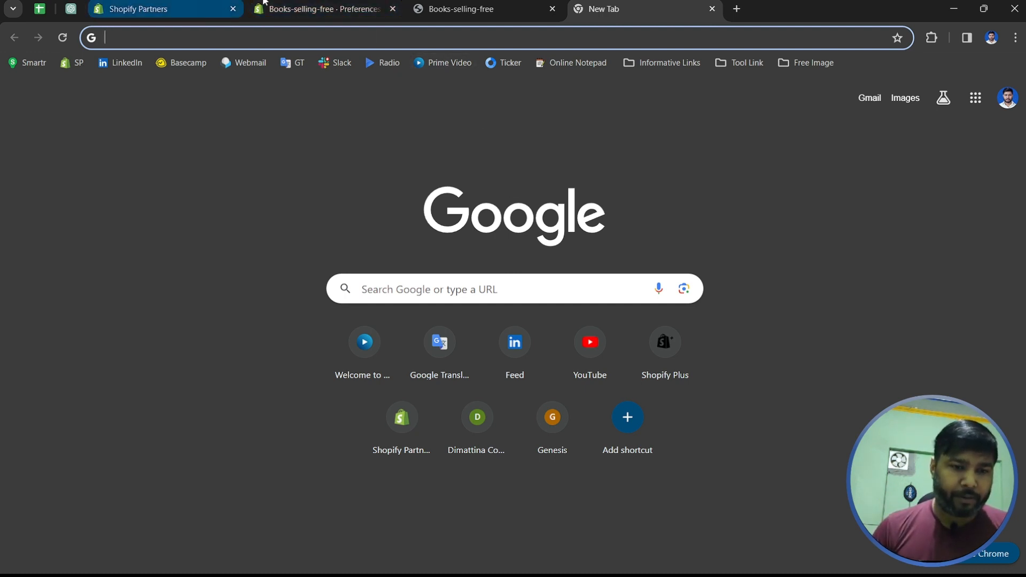
- Open the Online Store sales channel's Themes page in the Books-selling-free store admin
{"action": "left_click", "coordinate": [321, 9]}
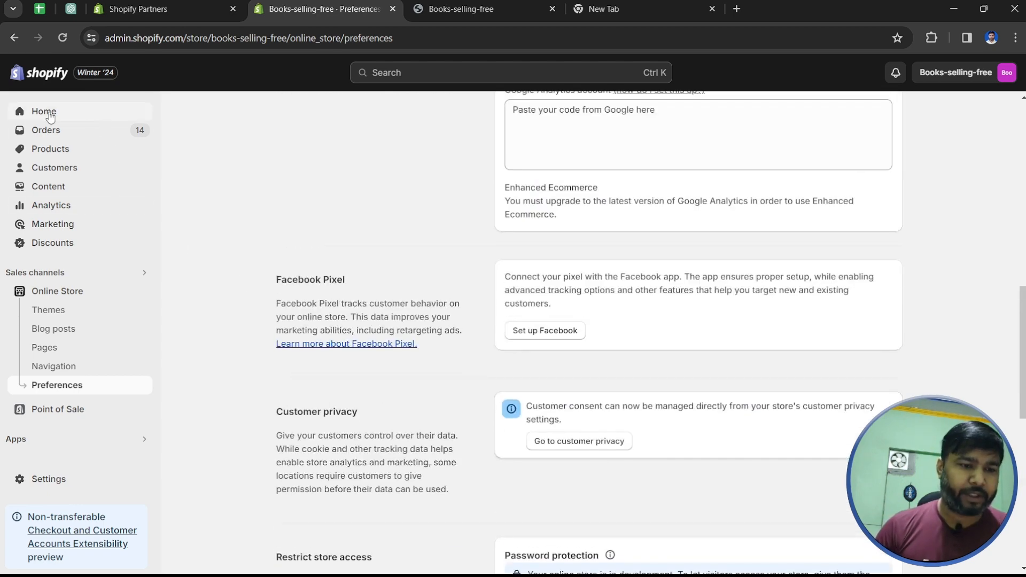
{"action": "left_click", "coordinate": [48, 113]}
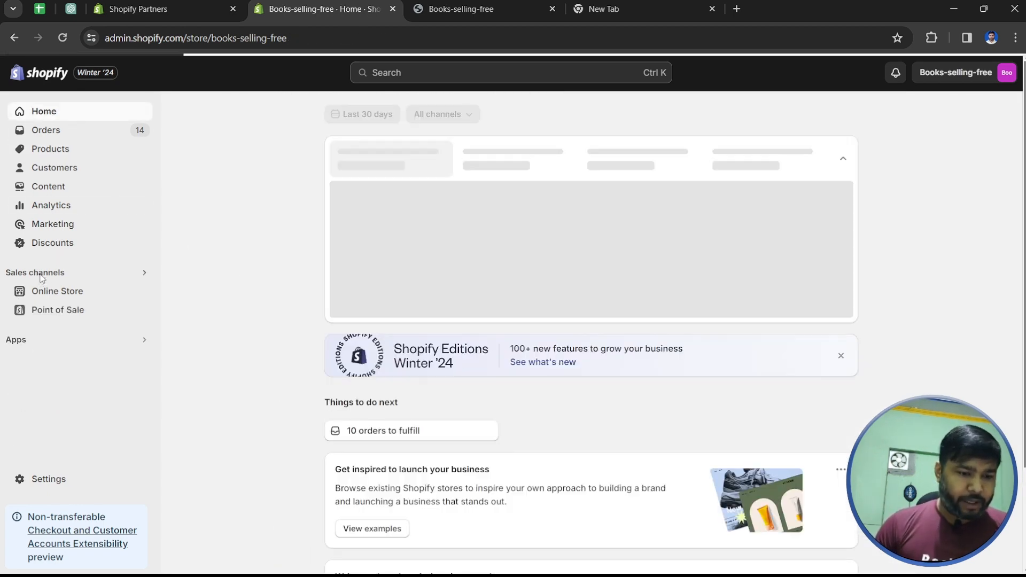
{"action": "left_click", "coordinate": [13, 272]}
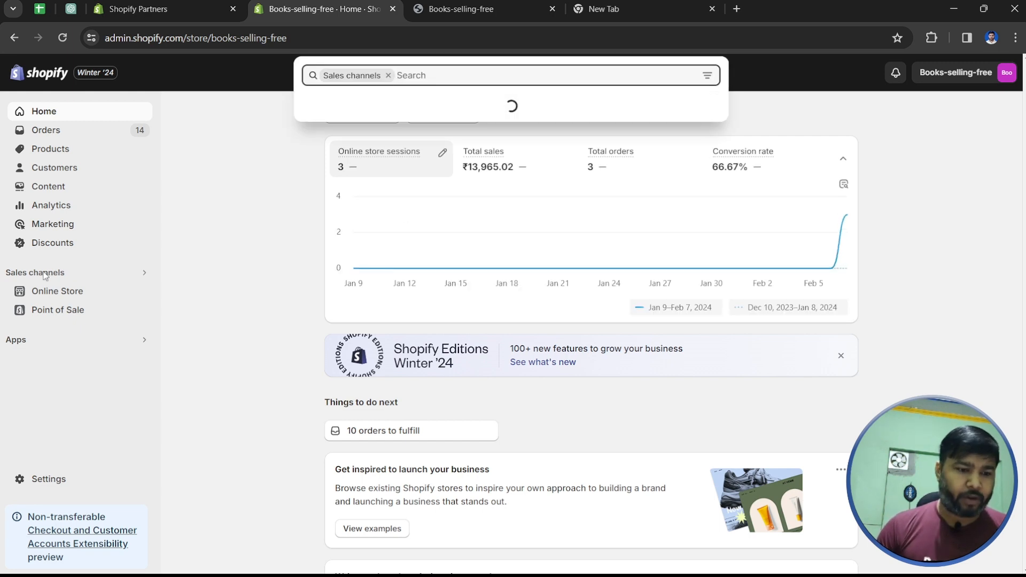
{"action": "left_click", "coordinate": [332, 128]}
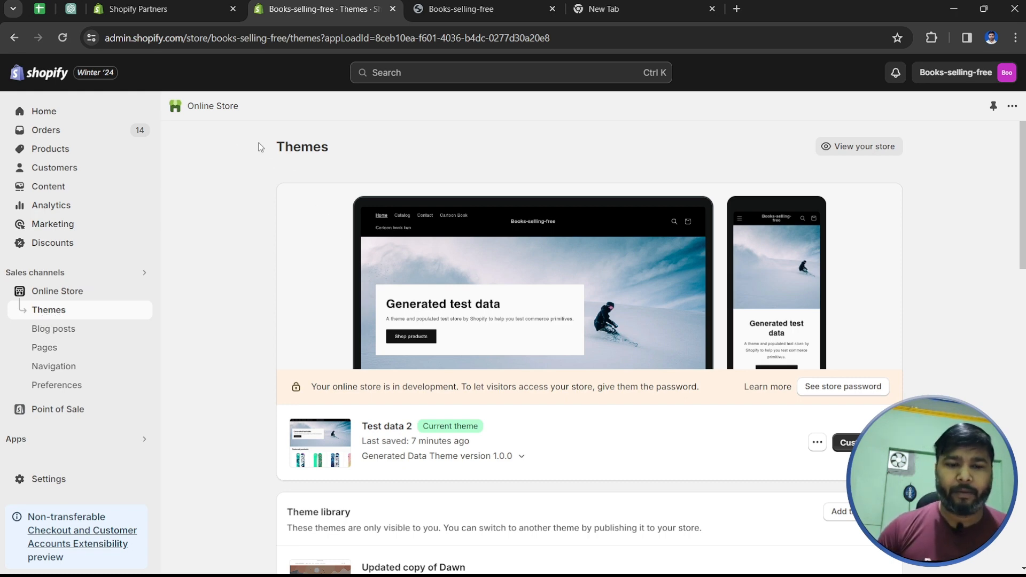
- Look through the live Books-selling-free storefront home page, and return to the store admin's Themes page
{"action": "left_click", "coordinate": [460, 9]}
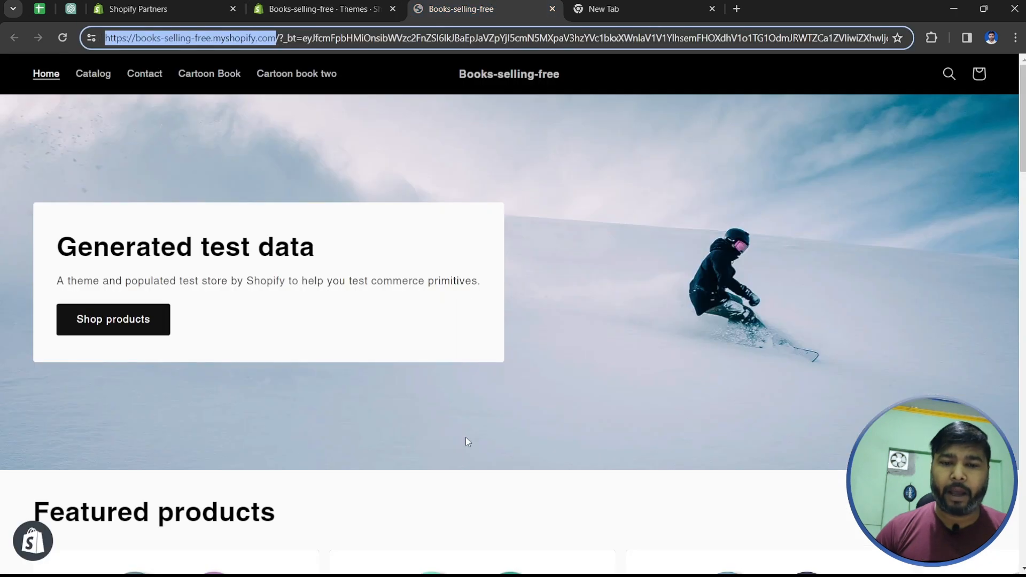
{"action": "scroll", "coordinate": [466, 437], "scroll_direction": "down", "scroll_amount": 5}
{"action": "scroll", "coordinate": [463, 396], "scroll_direction": "down", "scroll_amount": 7}
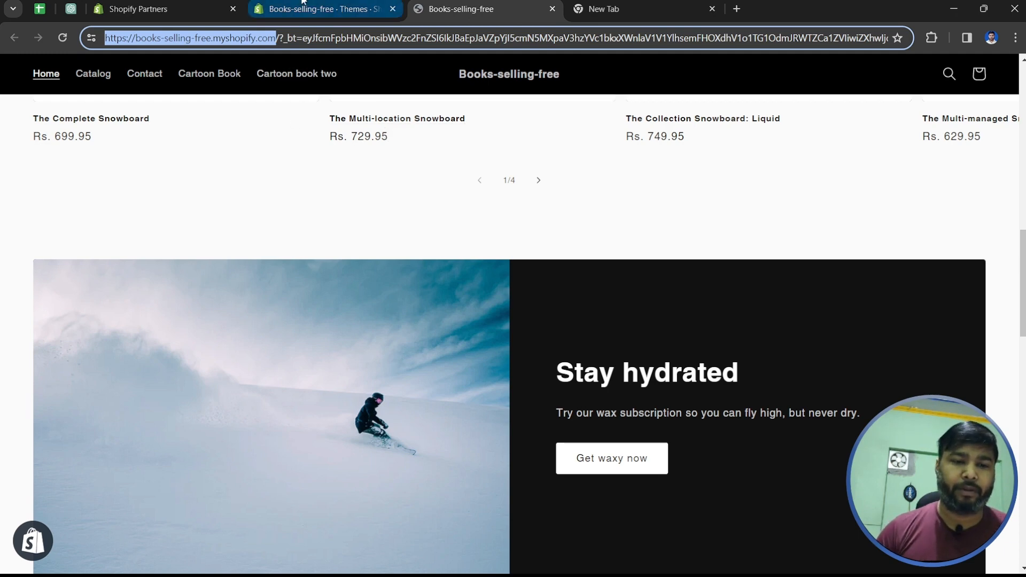
{"action": "left_click", "coordinate": [321, 9]}
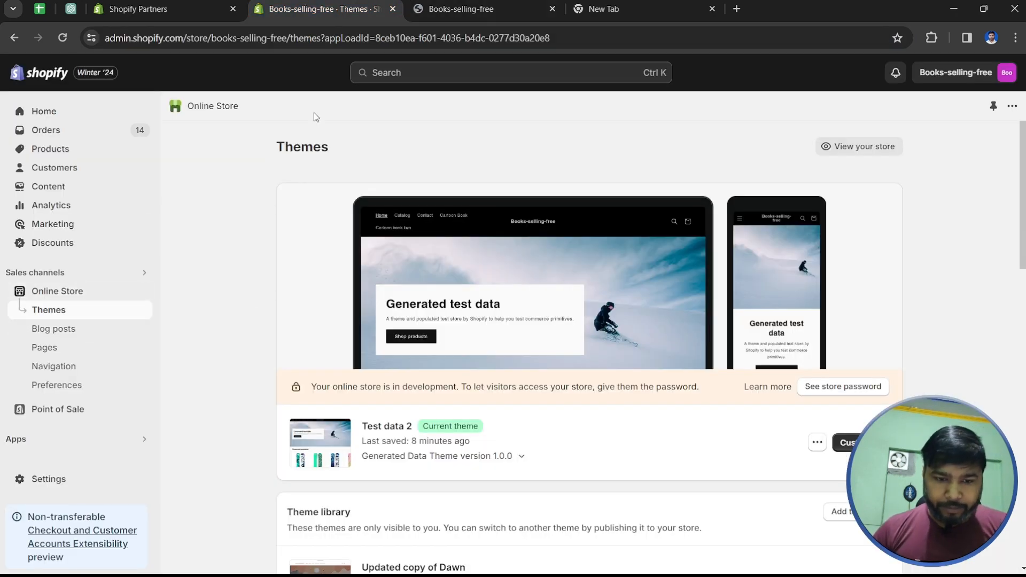
- Examine the current theme Test data 2 and the unpublished themes in the theme library
{"action": "left_click_drag", "start_coordinate": [267, 151], "coordinate": [512, 191]}
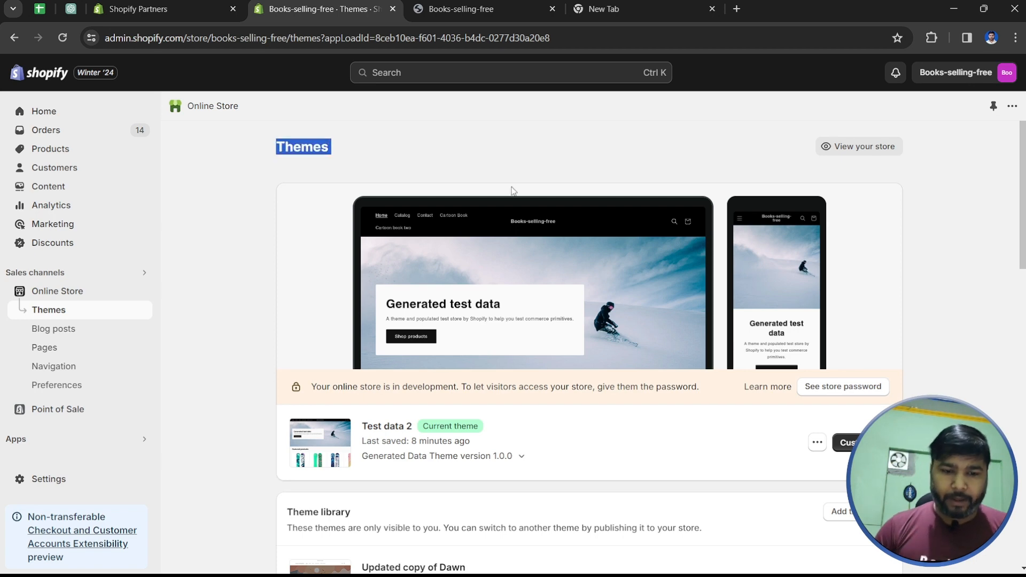
{"action": "scroll", "coordinate": [455, 218], "scroll_direction": "down", "scroll_amount": 3}
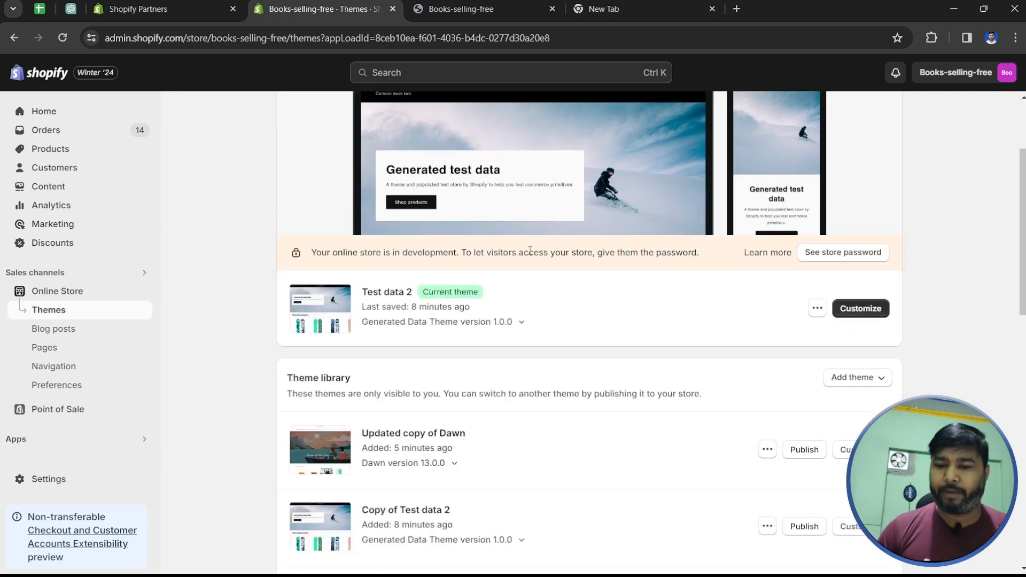
{"action": "left_click_drag", "start_coordinate": [263, 276], "coordinate": [522, 349]}
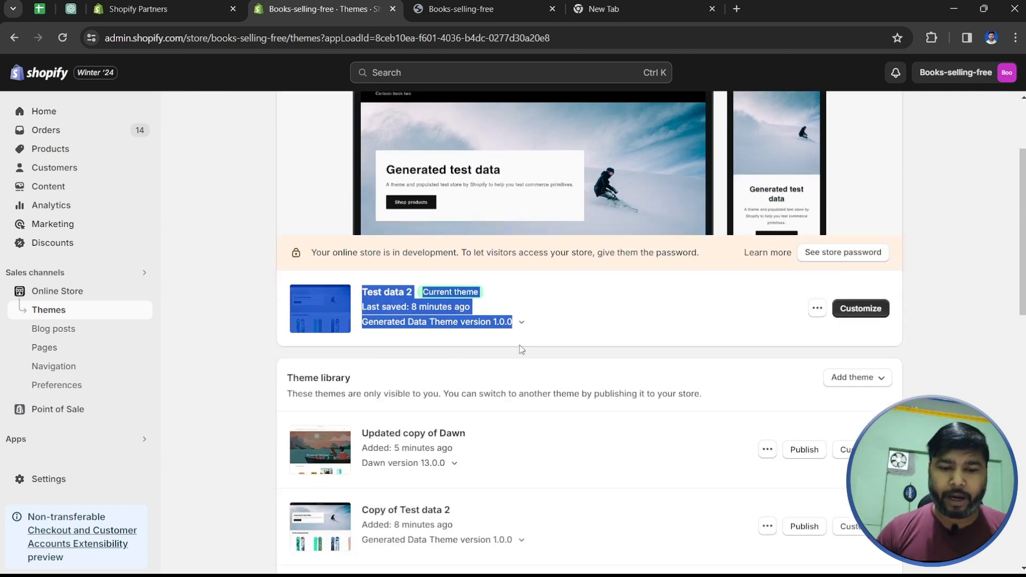
{"action": "scroll", "coordinate": [295, 319], "scroll_direction": "down", "scroll_amount": 3}
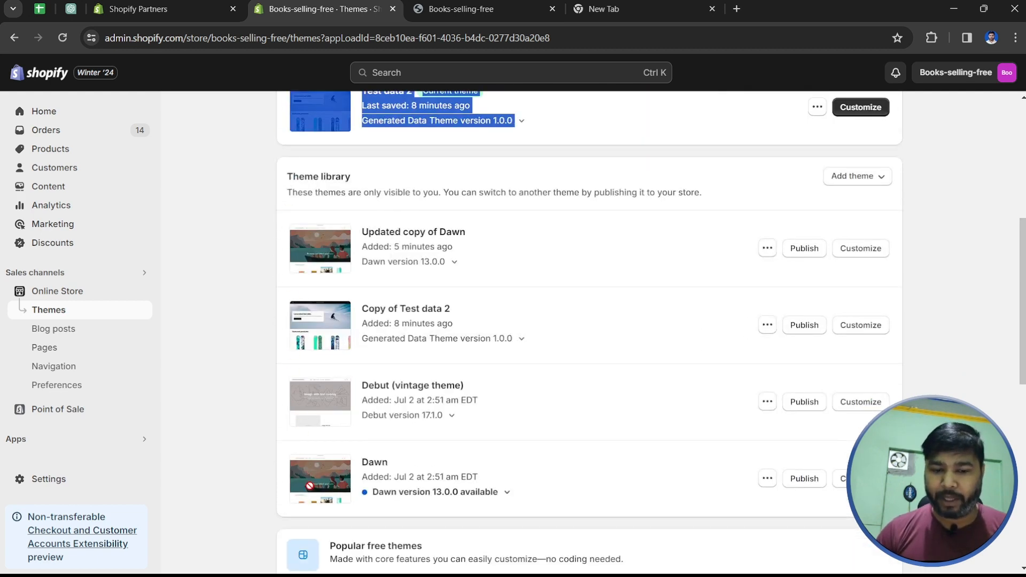
{"action": "scroll", "coordinate": [303, 274], "scroll_direction": "down", "scroll_amount": 1}
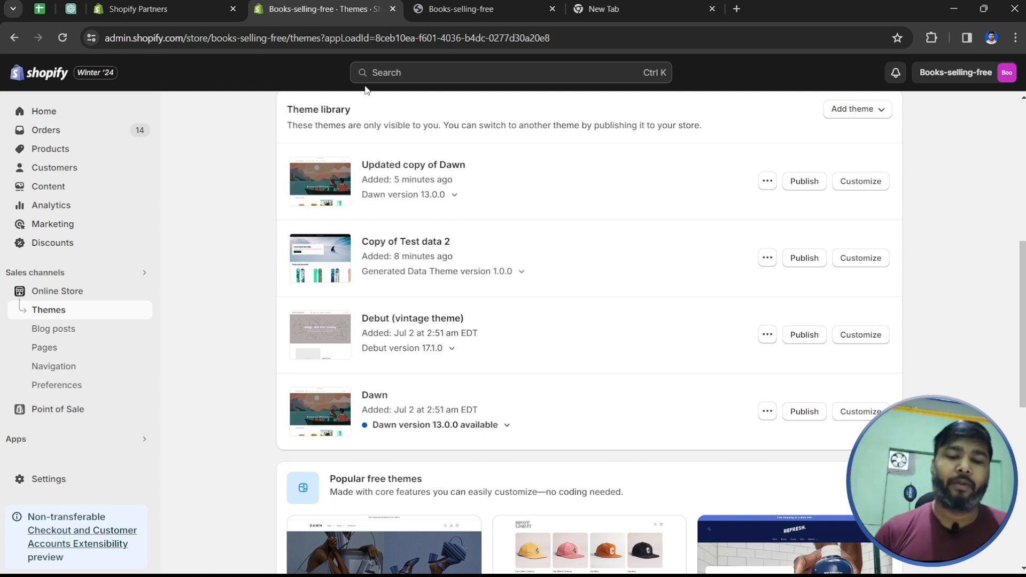
{"action": "left_click_drag", "start_coordinate": [362, 165], "coordinate": [473, 169]}
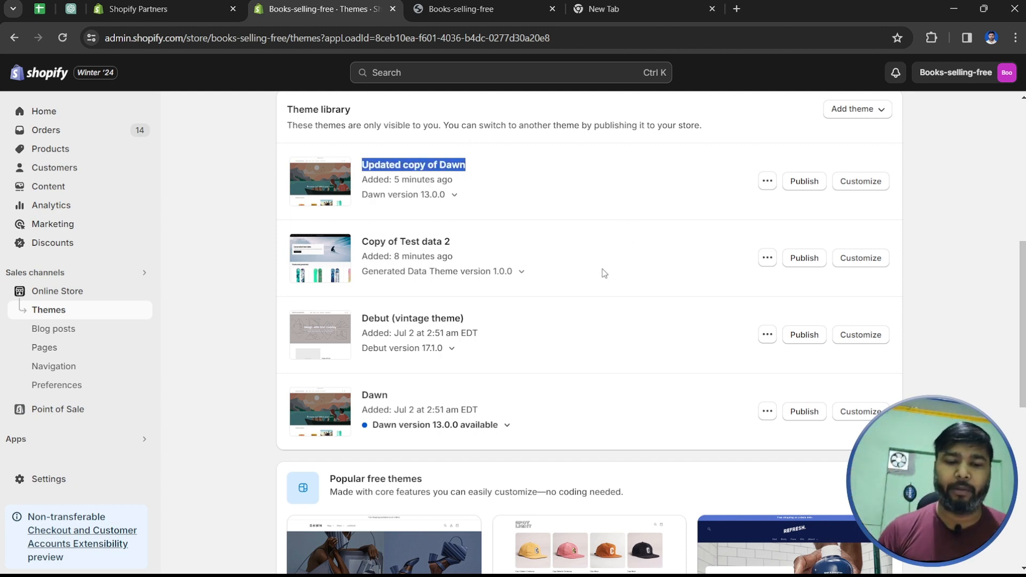
{"action": "left_click_drag", "start_coordinate": [474, 211], "coordinate": [374, 178]}
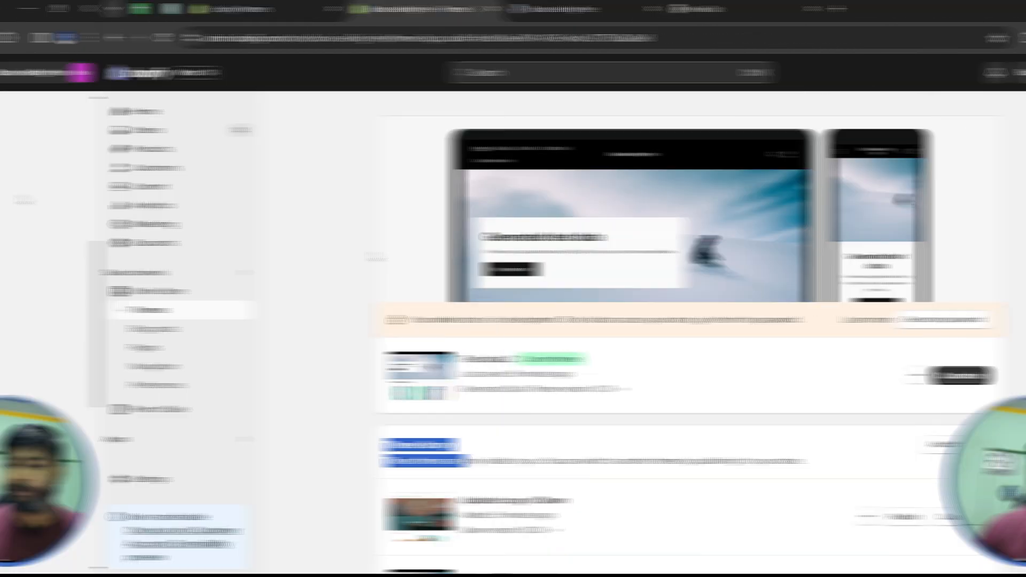
{"action": "scroll", "coordinate": [343, 359], "scroll_direction": "down", "scroll_amount": 6}
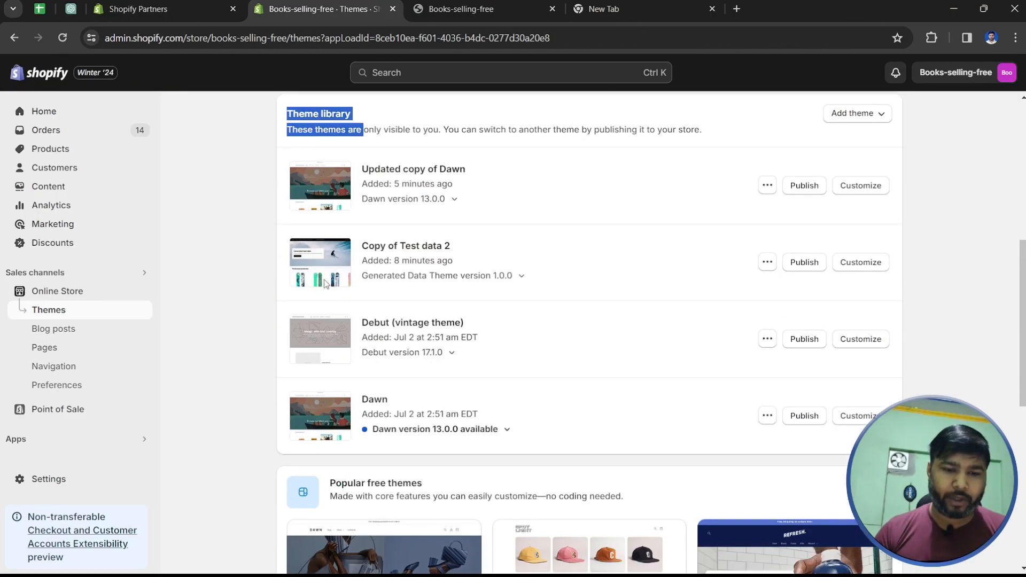
{"action": "scroll", "coordinate": [329, 277], "scroll_direction": "up", "scroll_amount": 3}
{"action": "left_click", "coordinate": [273, 246]}
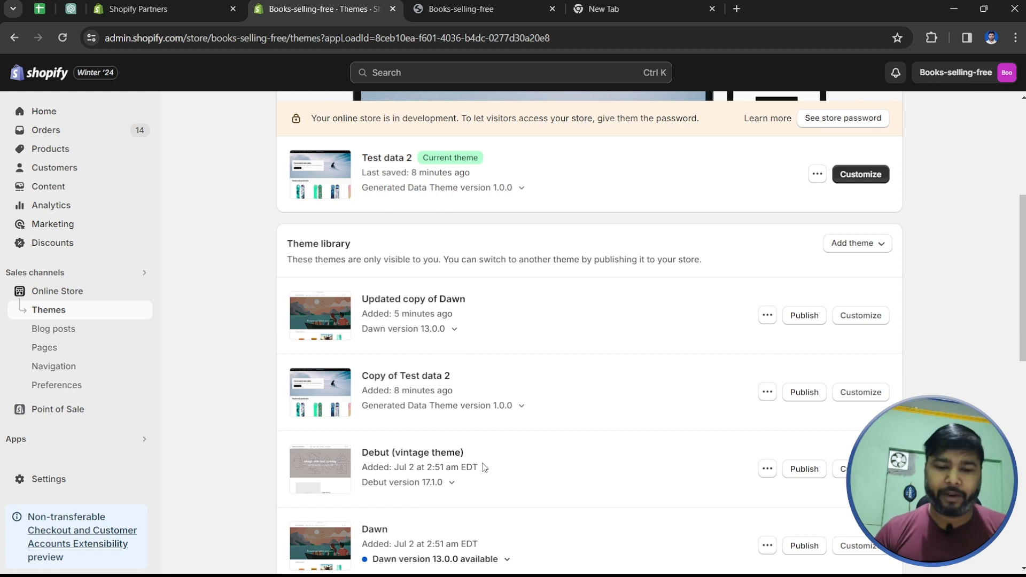
{"action": "scroll", "coordinate": [484, 468], "scroll_direction": "down", "scroll_amount": 3}
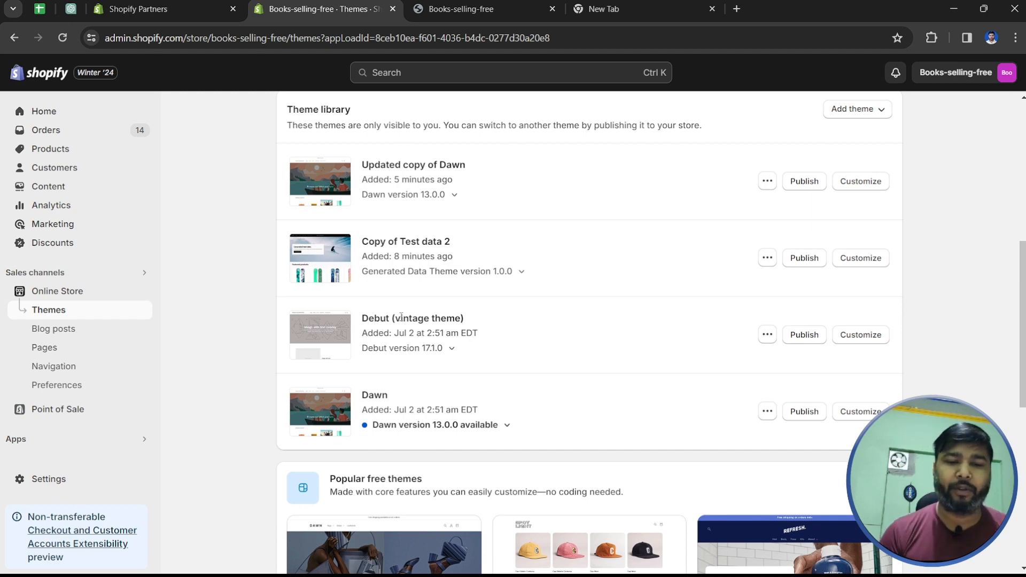
{"action": "scroll", "coordinate": [401, 317], "scroll_direction": "up", "scroll_amount": 6}
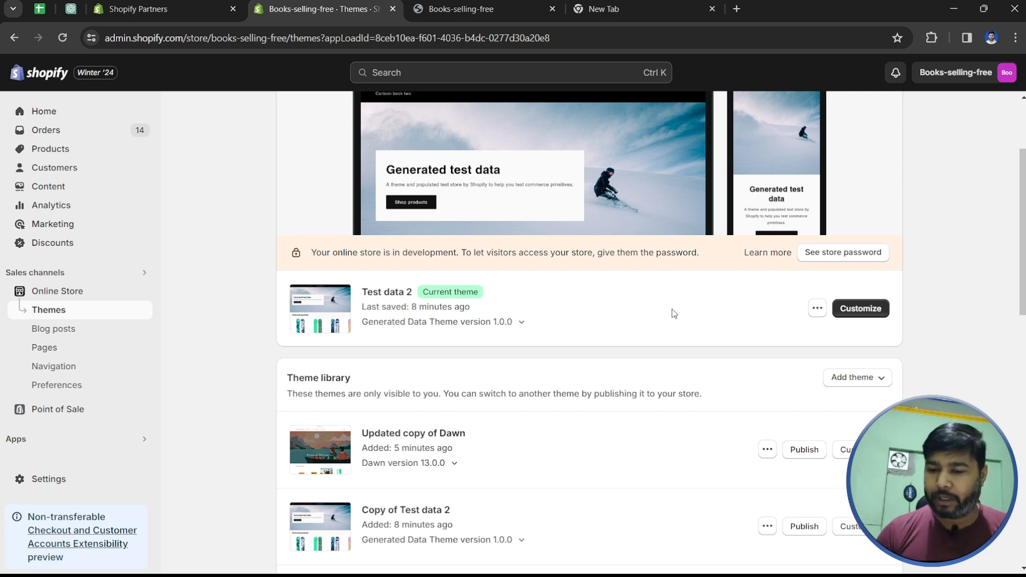
{"action": "left_click", "coordinate": [484, 4]}
{"action": "left_click", "coordinate": [331, 3]}
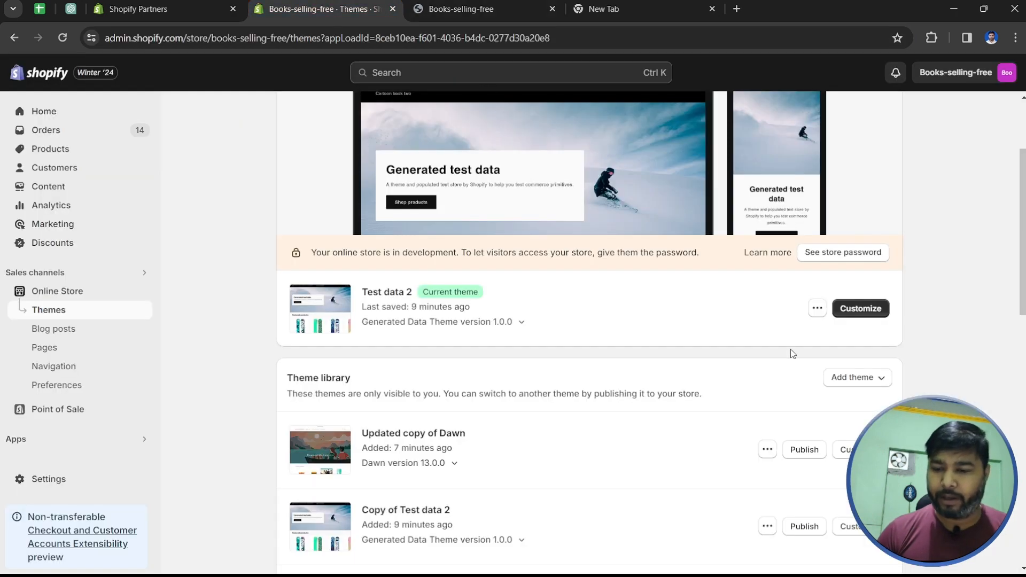
- Preview the current theme Test data 2 and look through its home page down to the Collections section
{"action": "left_click", "coordinate": [817, 308]}
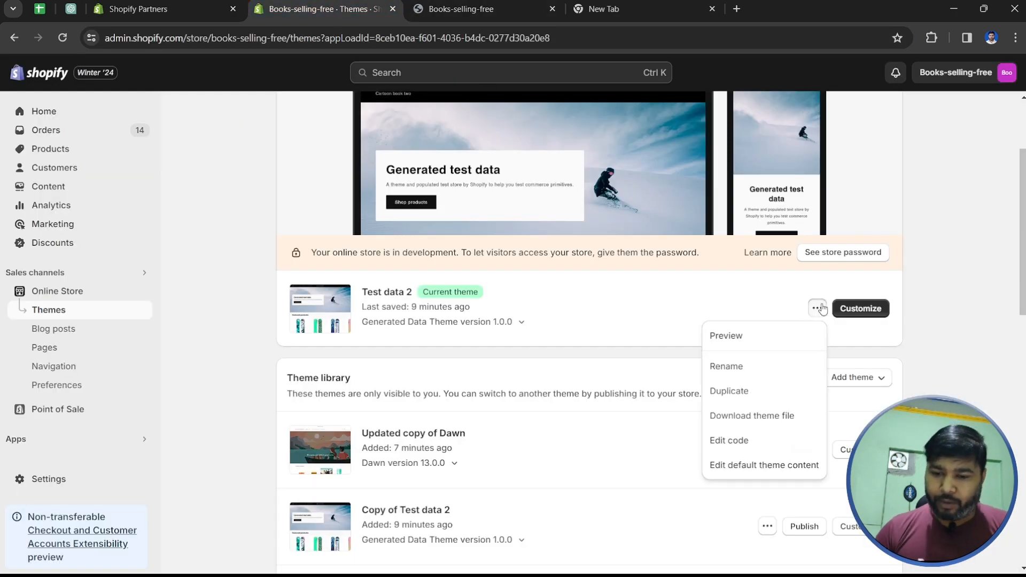
{"action": "left_click", "coordinate": [759, 336]}
{"action": "left_click", "coordinate": [472, 7]}
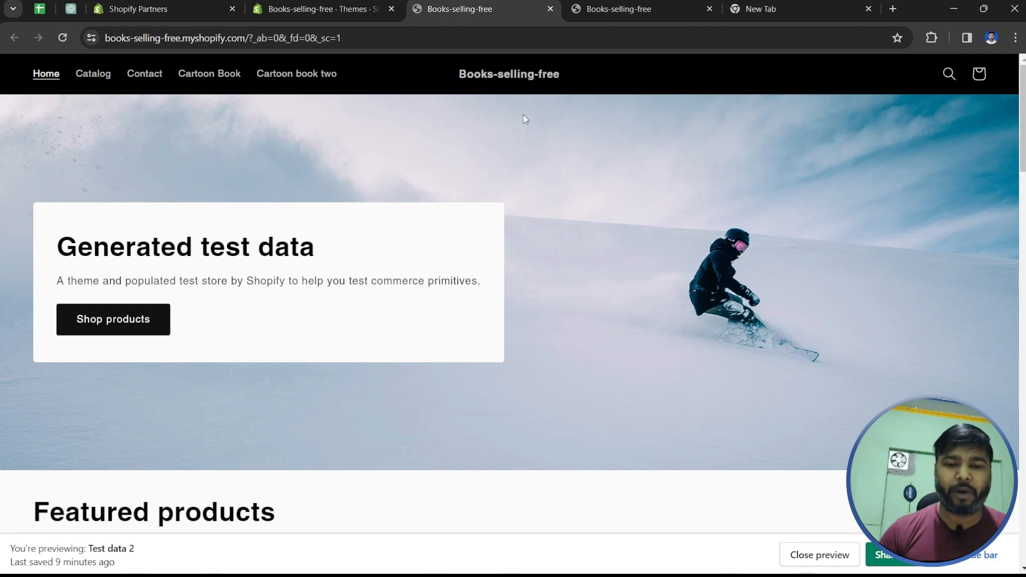
{"action": "scroll", "coordinate": [795, 394], "scroll_direction": "down", "scroll_amount": 5}
{"action": "scroll", "coordinate": [795, 393], "scroll_direction": "down", "scroll_amount": 14}
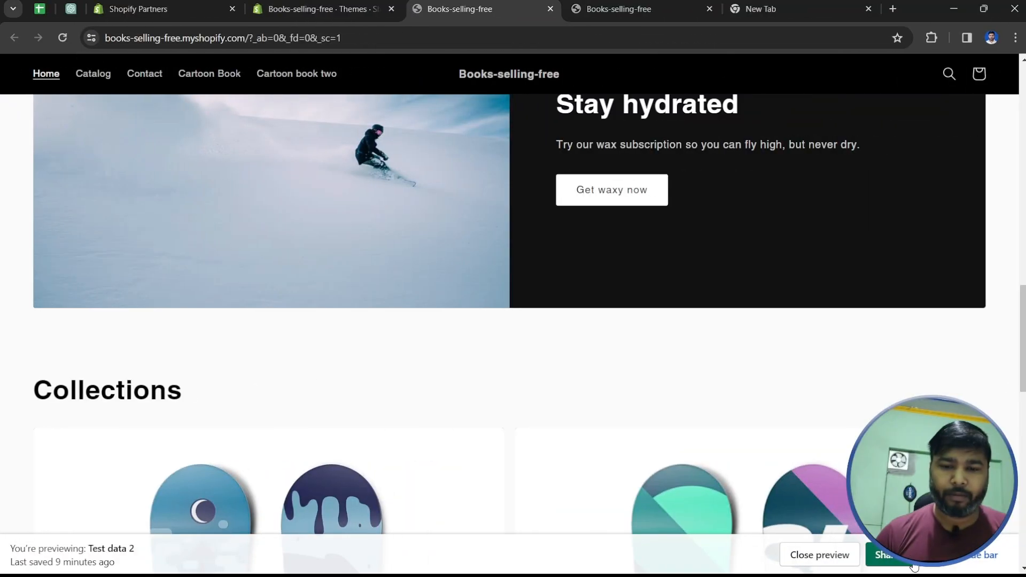
- Copy the share link for the Test data 2 preview and open it in the empty browser tab
{"action": "left_click", "coordinate": [908, 560]}
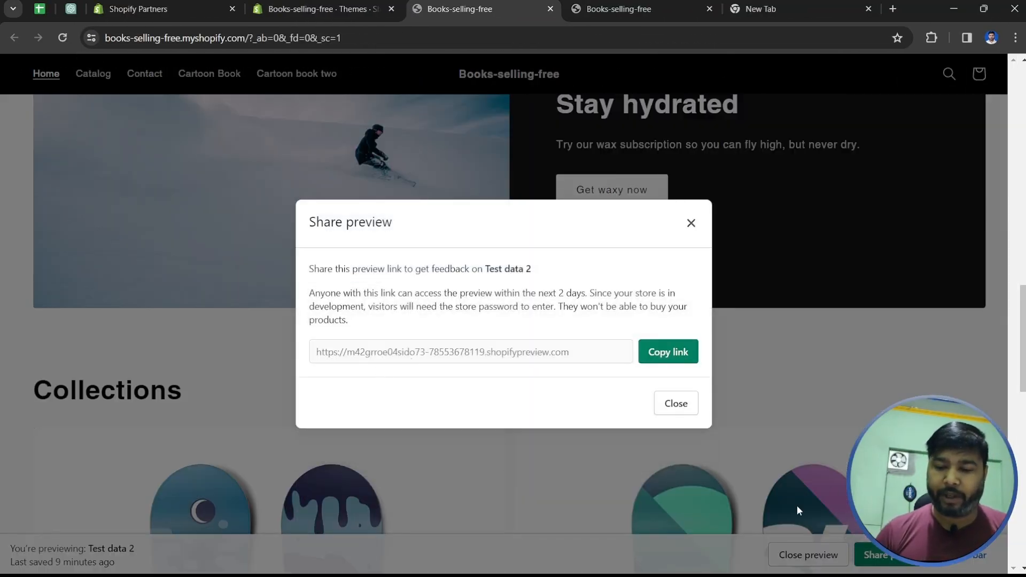
{"action": "left_click", "coordinate": [668, 352]}
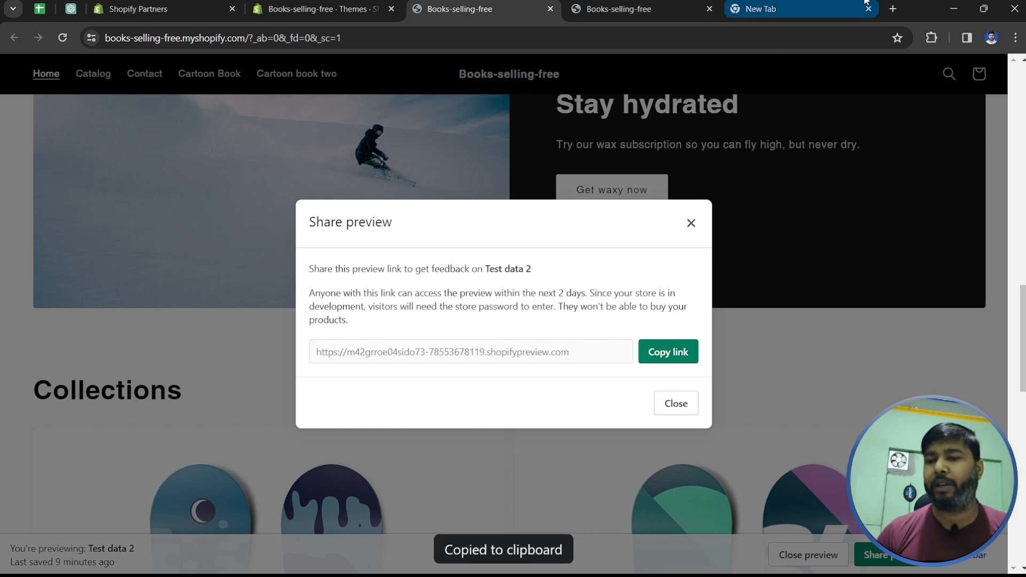
{"action": "left_click", "coordinate": [803, 13]}
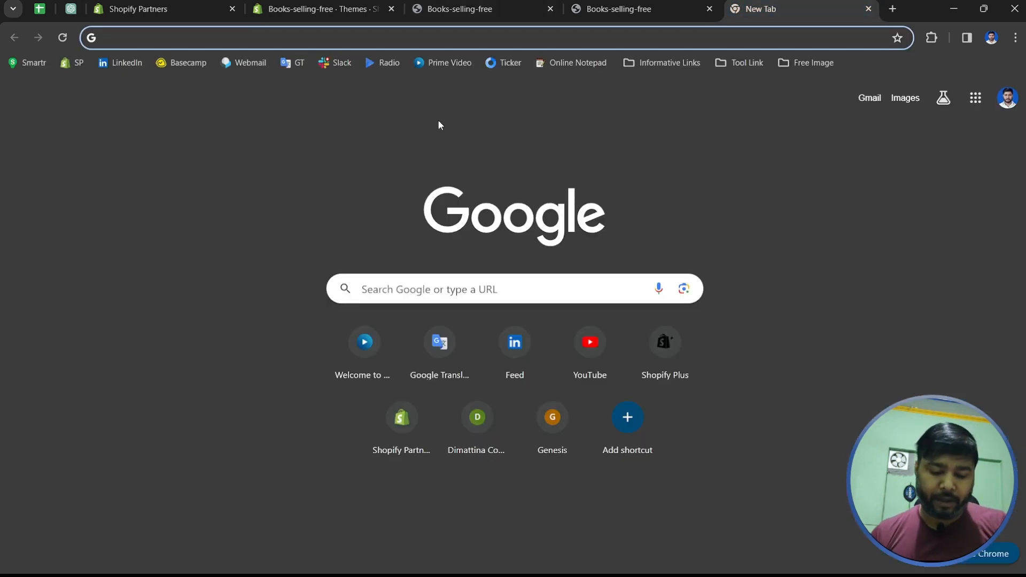
{"action": "key", "text": "ctrl+v"}
{"action": "key", "text": "Return"}
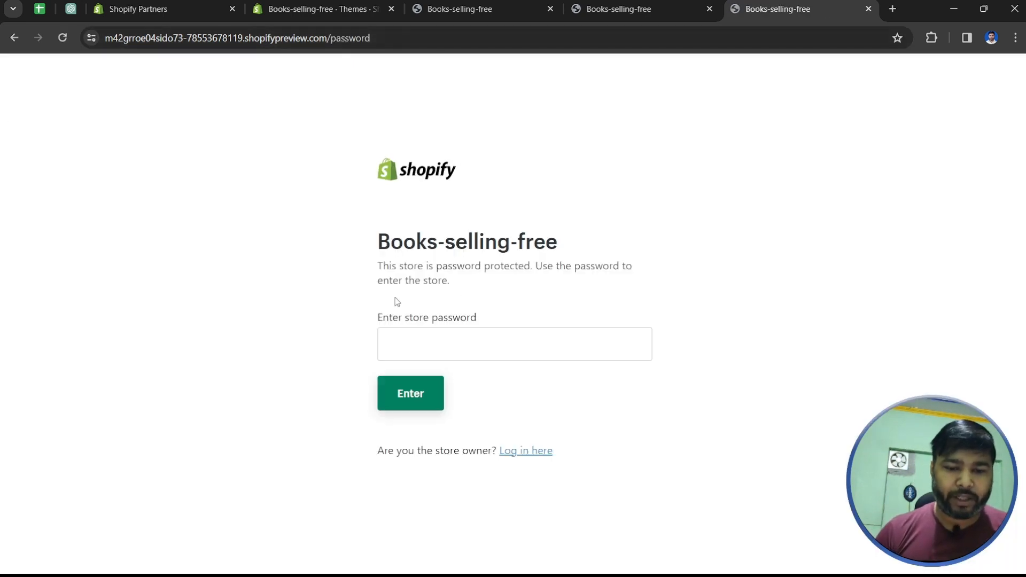
- Enter the store password to access the shared theme preview
{"action": "left_click", "coordinate": [412, 348]}
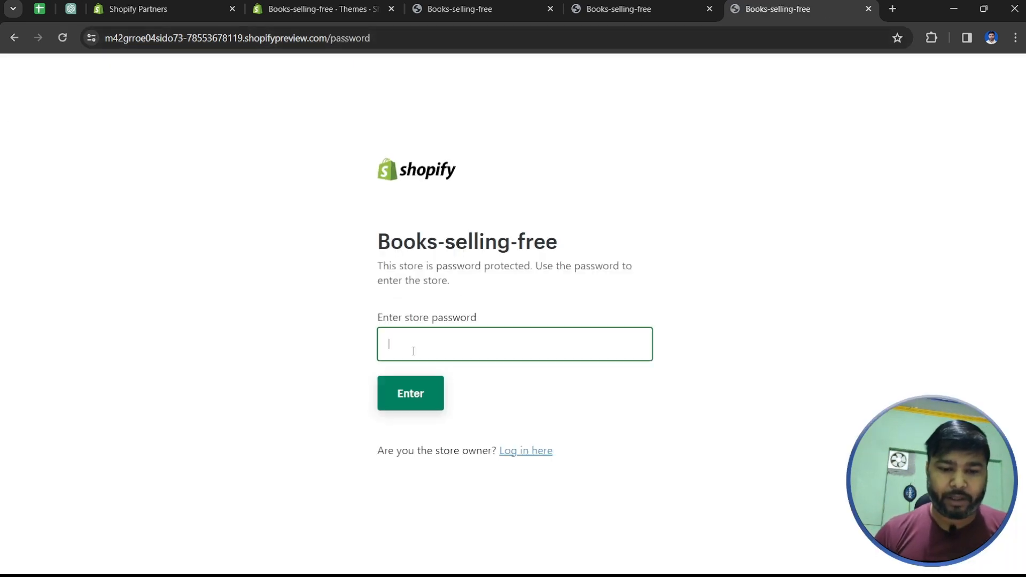
{"action": "type", "text": "•••"}
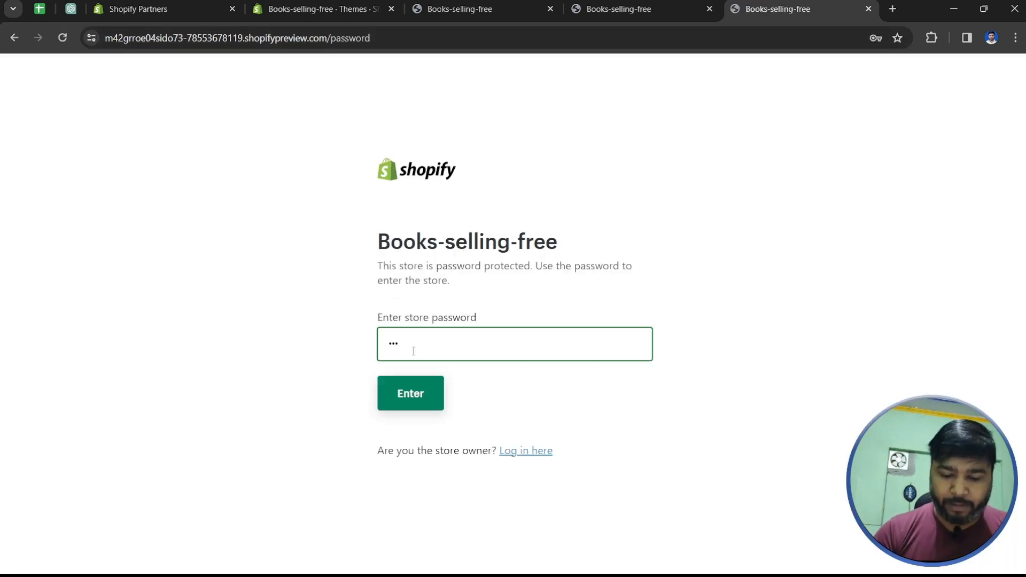
{"action": "type", "text": "•"}
{"action": "key", "text": "Return"}
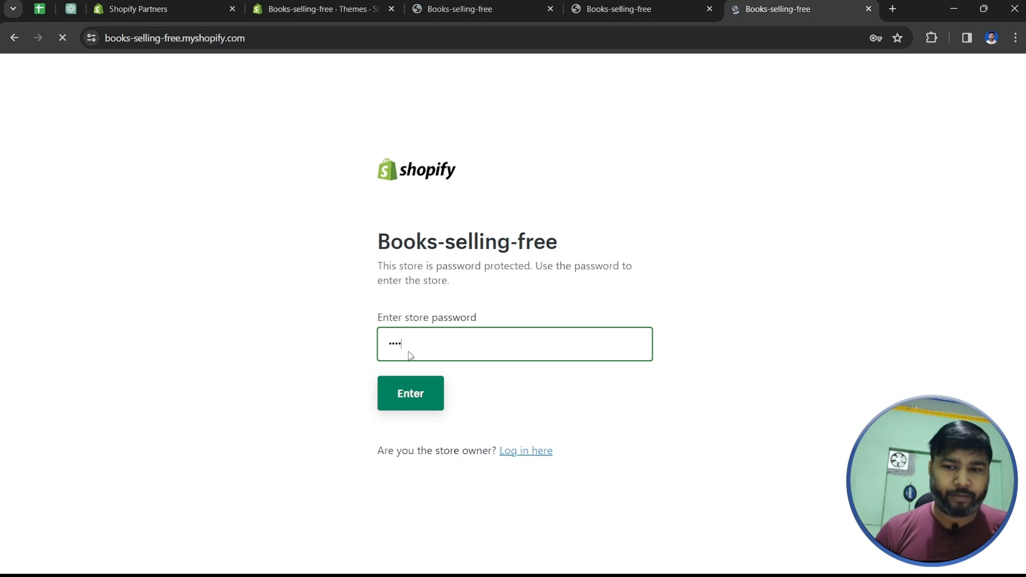
- Look through the shared preview's home page down to the footer, close it, and return to the admin's Themes page
{"action": "scroll", "coordinate": [307, 268], "scroll_direction": "down", "scroll_amount": 5}
{"action": "scroll", "coordinate": [308, 271], "scroll_direction": "down", "scroll_amount": 5}
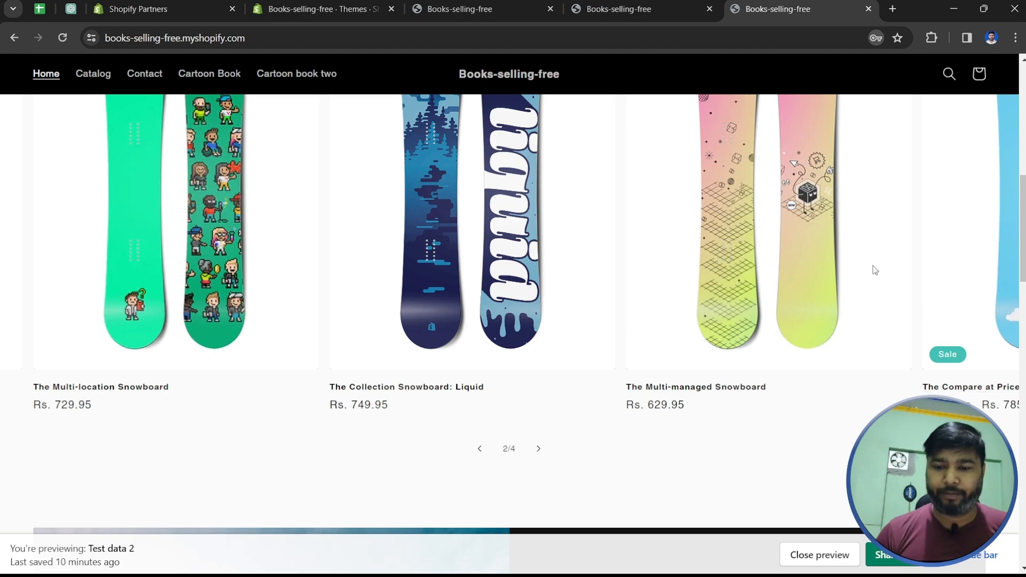
{"action": "scroll", "coordinate": [289, 215], "scroll_direction": "down", "scroll_amount": 5}
{"action": "scroll", "coordinate": [291, 216], "scroll_direction": "up", "scroll_amount": 3}
{"action": "scroll", "coordinate": [328, 227], "scroll_direction": "up", "scroll_amount": 4}
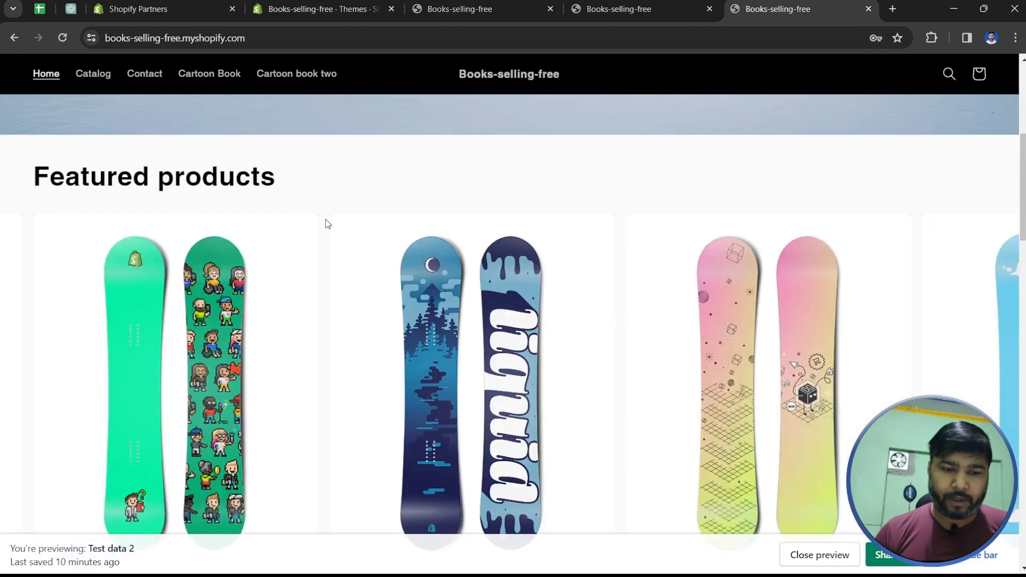
{"action": "scroll", "coordinate": [330, 224], "scroll_direction": "down", "scroll_amount": 15}
{"action": "scroll", "coordinate": [332, 229], "scroll_direction": "down", "scroll_amount": 5}
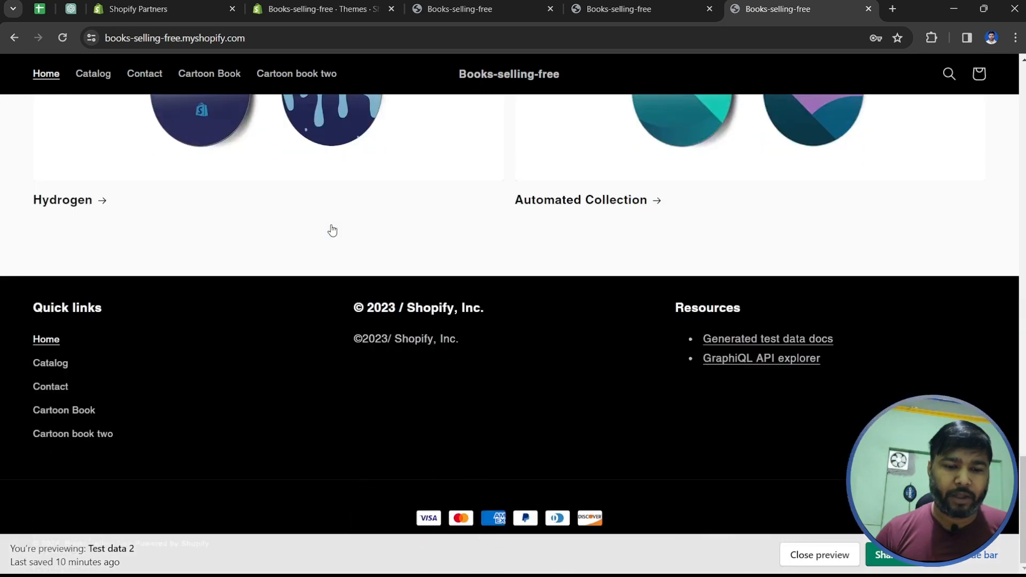
{"action": "scroll", "coordinate": [332, 230], "scroll_direction": "up", "scroll_amount": 8}
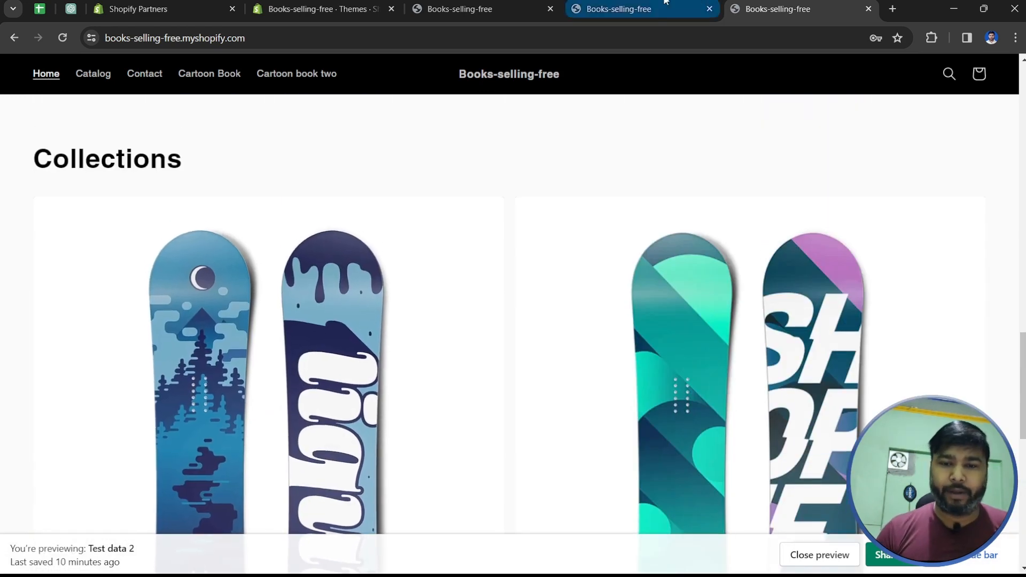
{"action": "middle_click", "coordinate": [820, 10]}
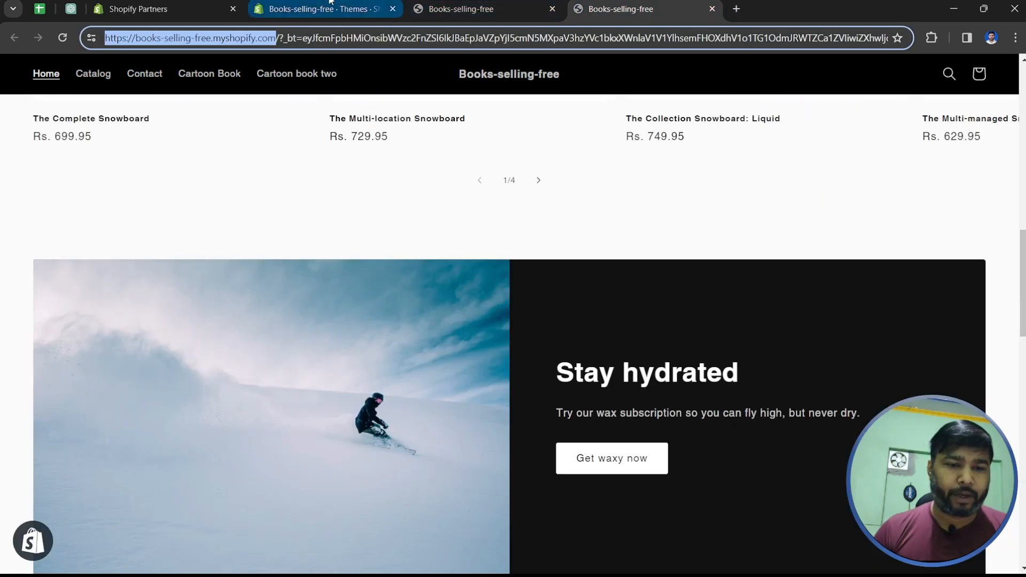
{"action": "left_click", "coordinate": [330, 4]}
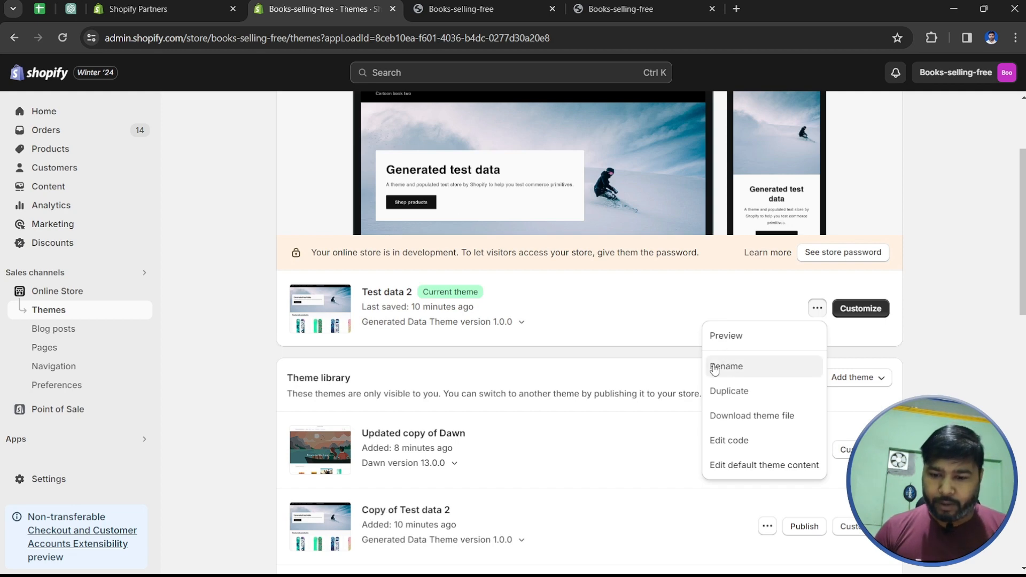
- Rename the current theme to "Test data" and save the new name
{"action": "left_click", "coordinate": [717, 369]}
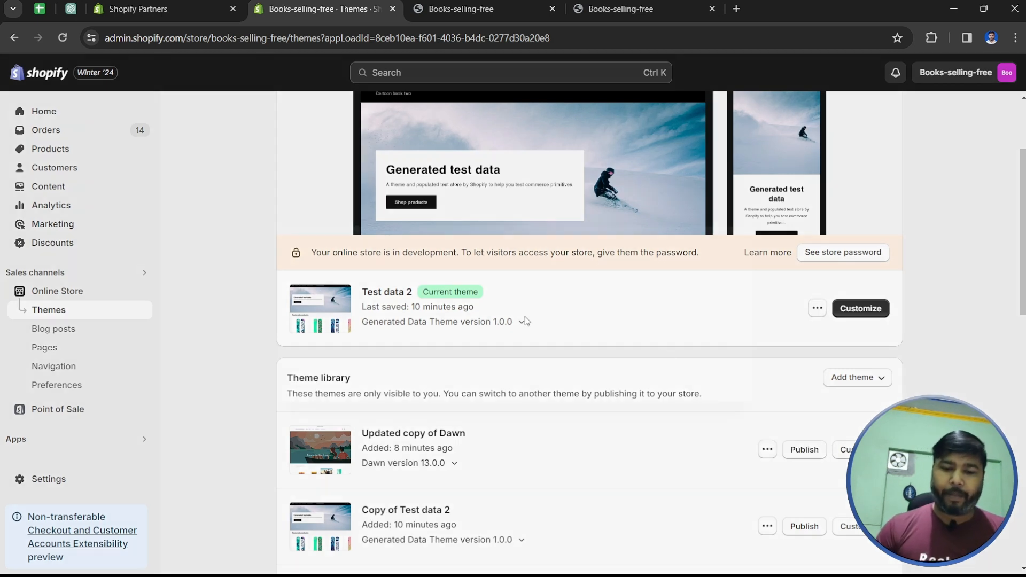
{"action": "left_click", "coordinate": [404, 312]}
{"action": "key", "text": "BackSpace"}
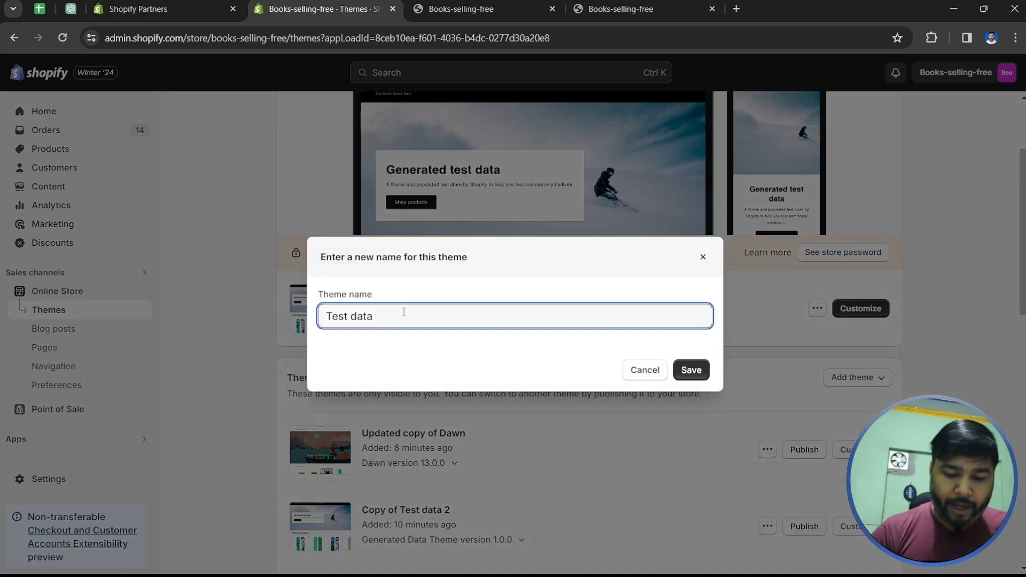
{"action": "left_click", "coordinate": [695, 369]}
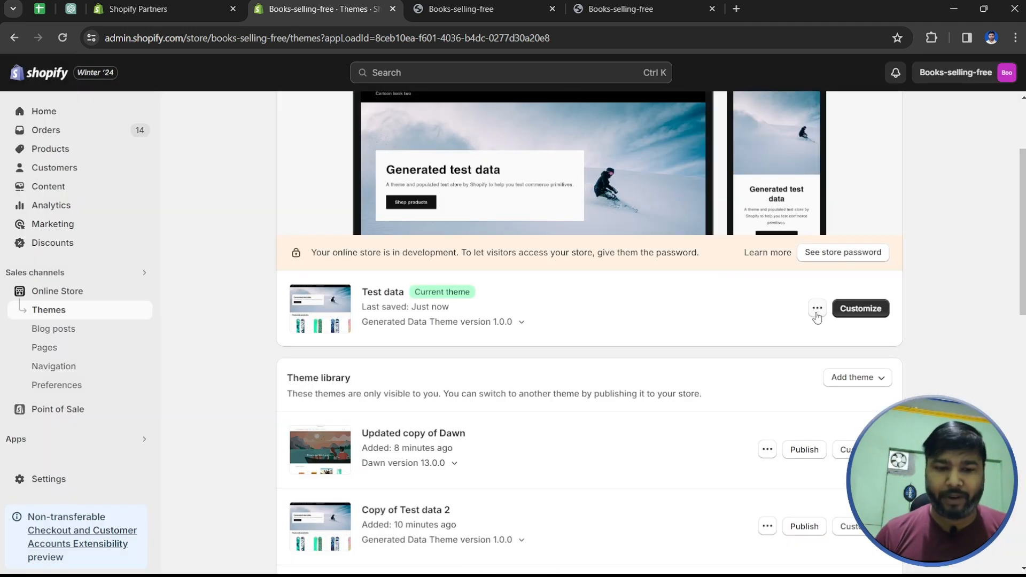
- Duplicate the current theme Test data and bring the theme library into view
{"action": "left_click", "coordinate": [817, 310]}
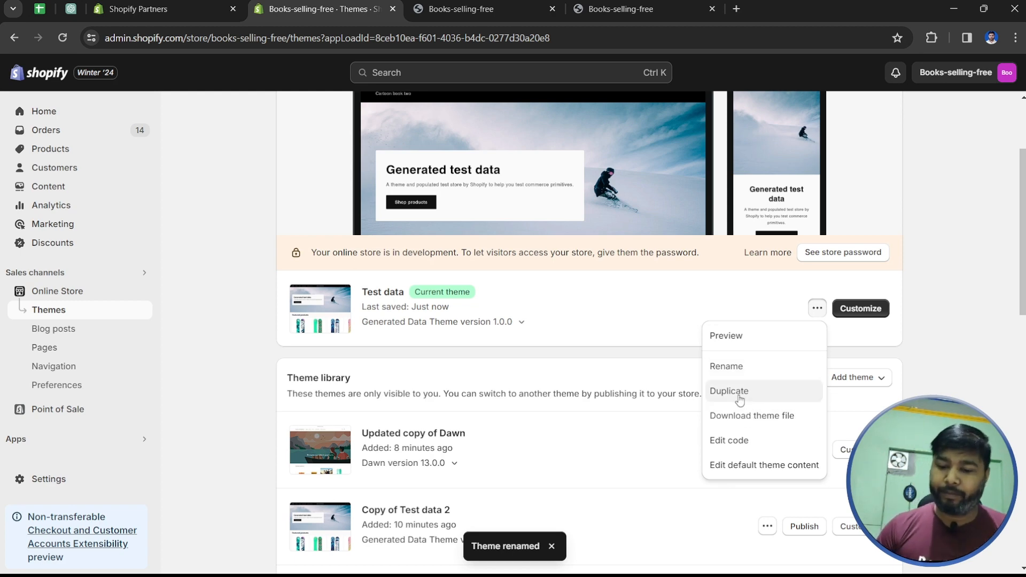
{"action": "left_click", "coordinate": [764, 394]}
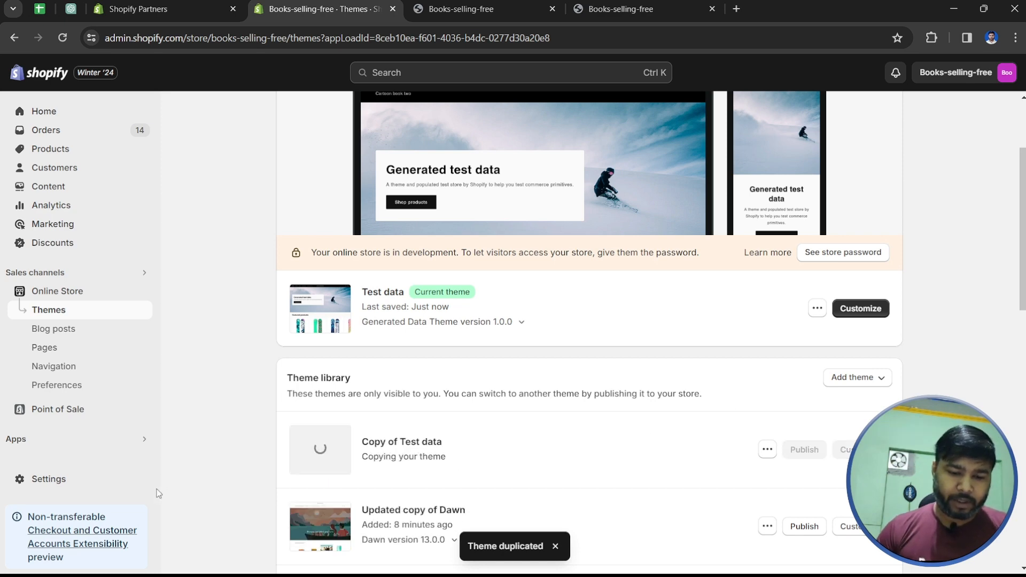
{"action": "scroll", "coordinate": [481, 321], "scroll_direction": "down", "scroll_amount": 4}
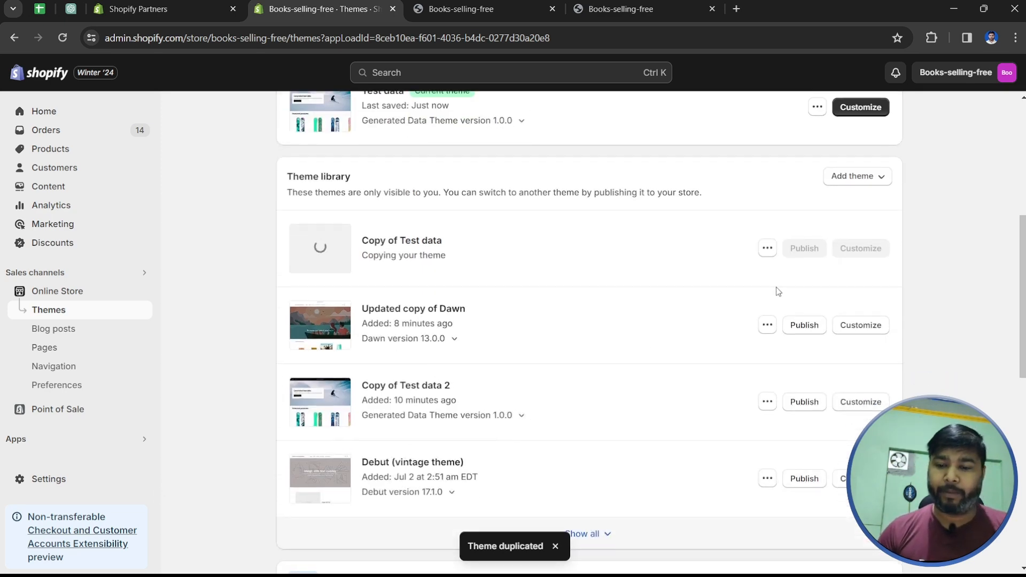
- Review the actions for Updated copy of Dawn and compare the current theme with its new copy in the theme library
{"action": "left_click", "coordinate": [767, 324]}
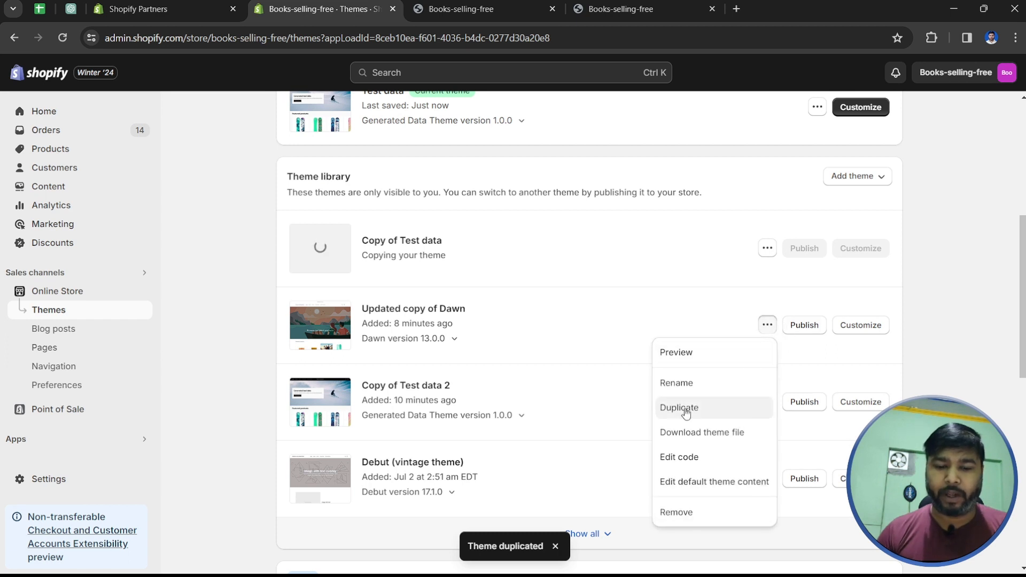
{"action": "left_click", "coordinate": [222, 340]}
{"action": "left_click_drag", "start_coordinate": [361, 310], "coordinate": [497, 344]}
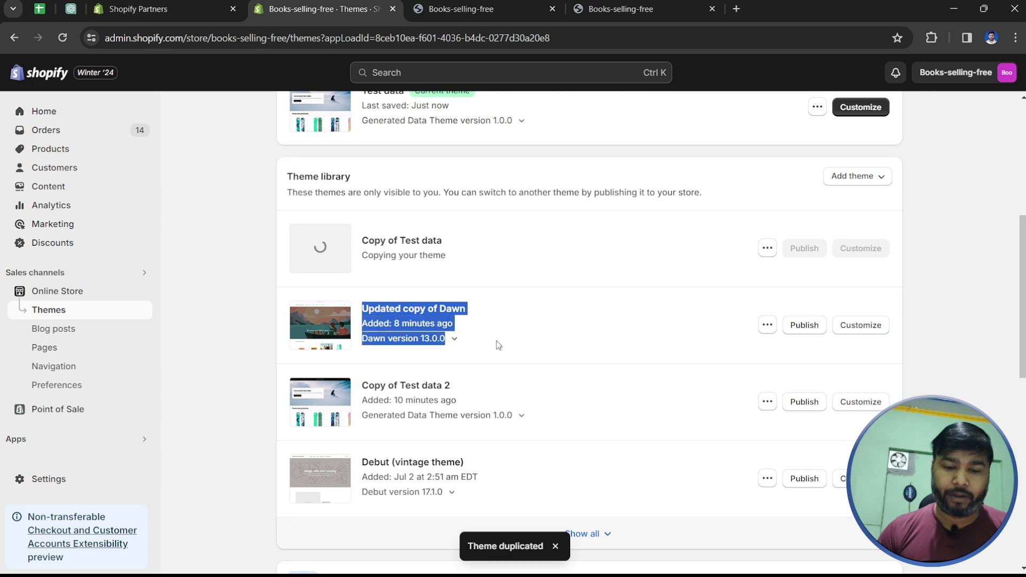
{"action": "scroll", "coordinate": [363, 226], "scroll_direction": "up", "scroll_amount": 2}
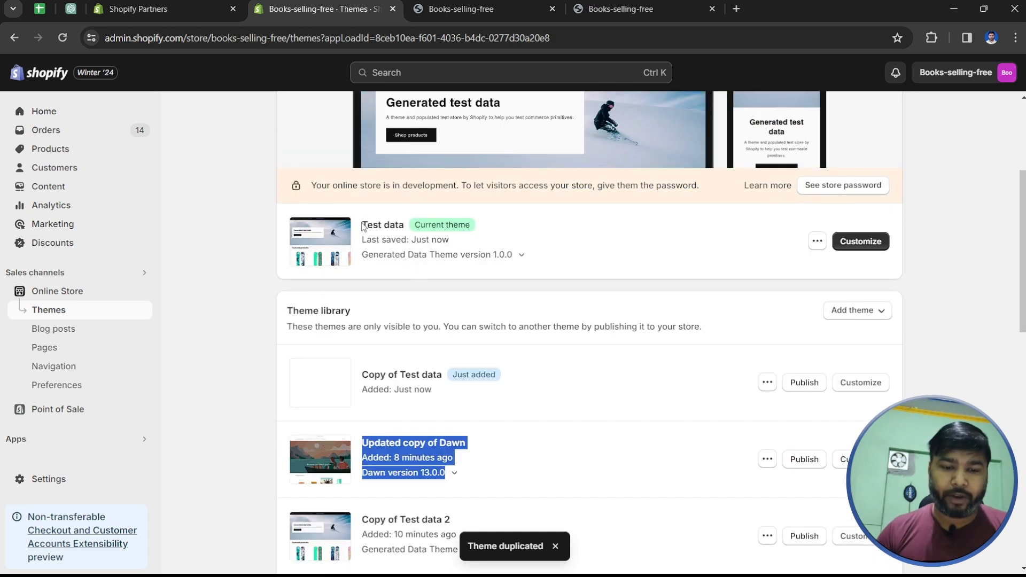
{"action": "left_click_drag", "start_coordinate": [363, 227], "coordinate": [392, 243]}
{"action": "left_click_drag", "start_coordinate": [361, 368], "coordinate": [427, 370]}
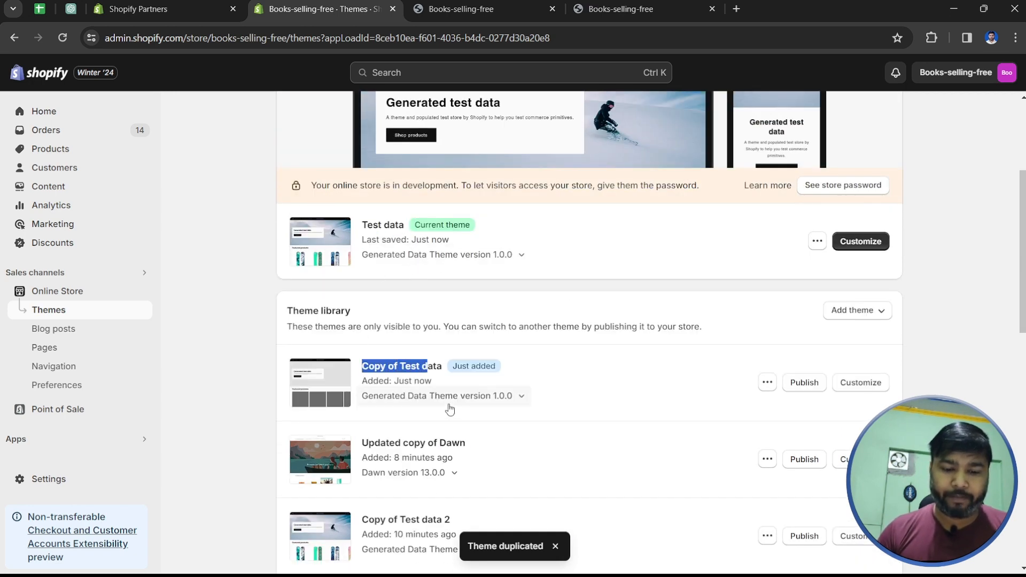
{"action": "left_click", "coordinate": [452, 406]}
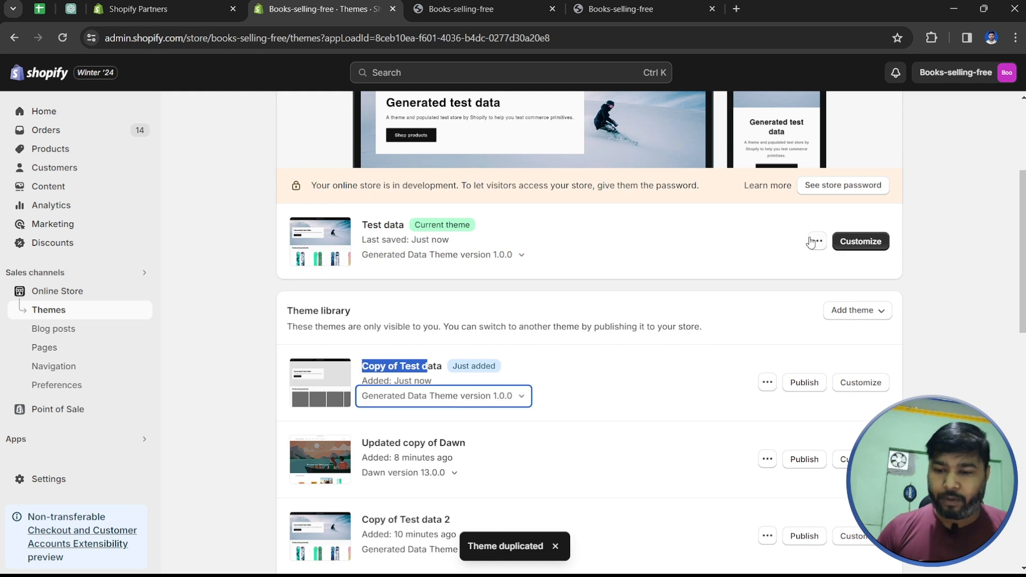
- Request the theme file download for Test data and check the options for adding a theme to the library
{"action": "left_click", "coordinate": [815, 241]}
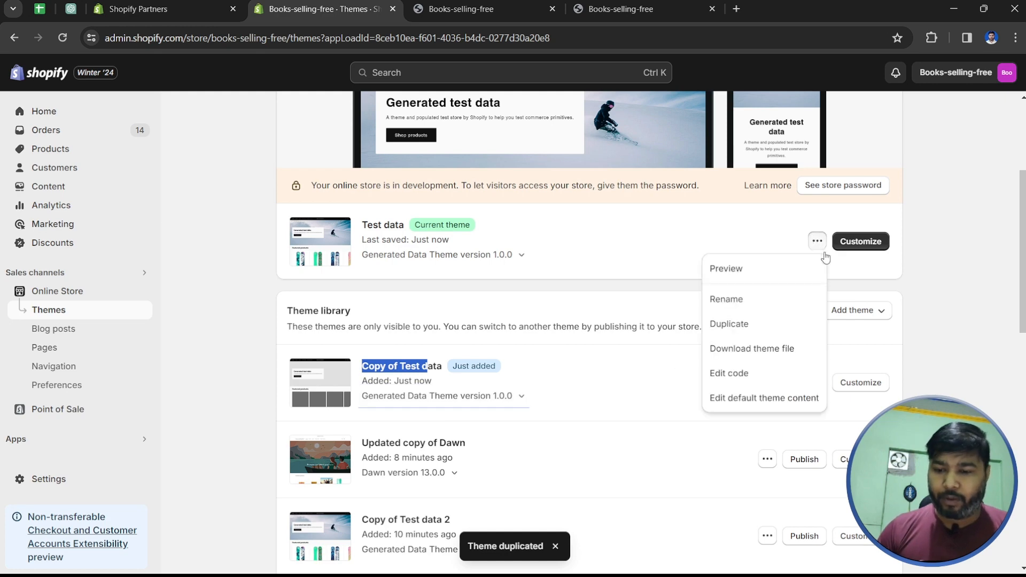
{"action": "left_click", "coordinate": [751, 350]}
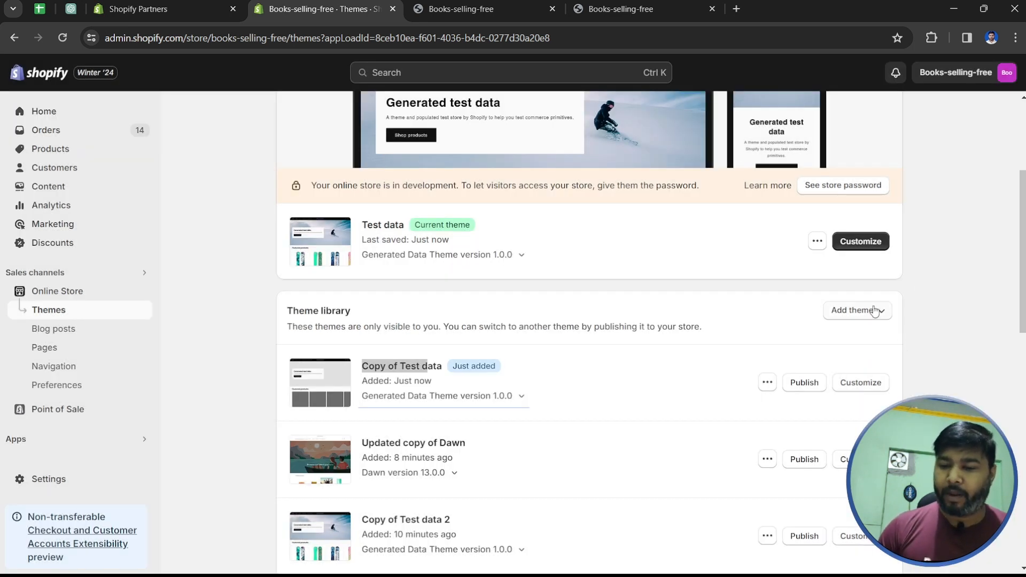
{"action": "left_click", "coordinate": [874, 311]}
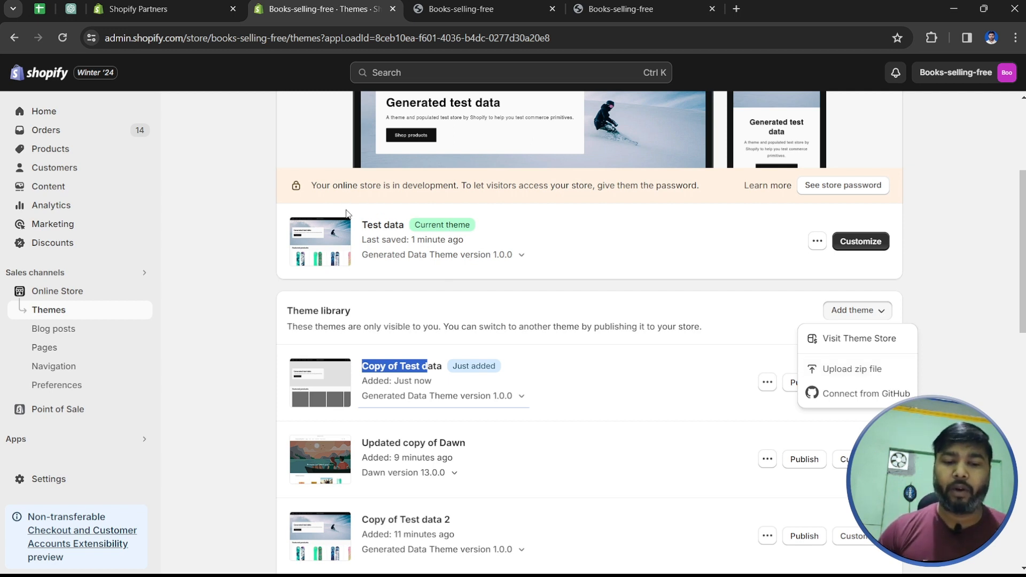
{"action": "left_click", "coordinate": [938, 266]}
- Open the code of the Test data theme and look through its layout and template files down to the remaining folders
{"action": "left_click", "coordinate": [816, 241]}
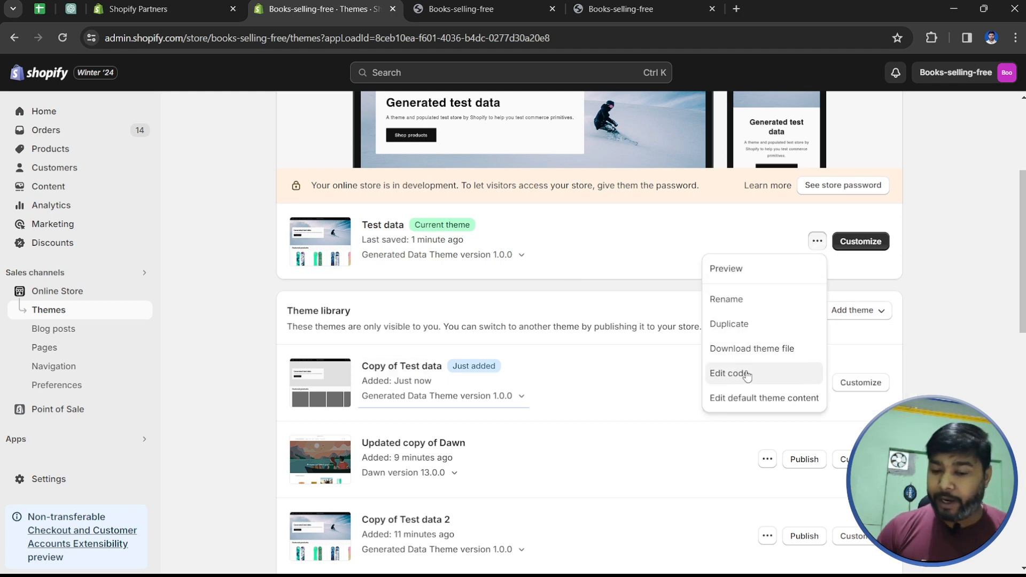
{"action": "left_click", "coordinate": [746, 374]}
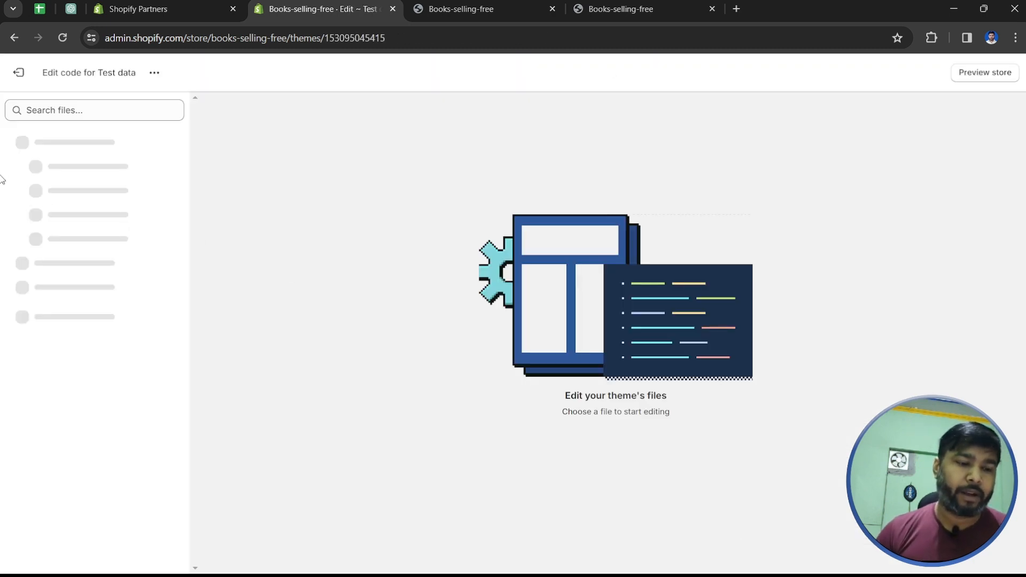
{"action": "scroll", "coordinate": [61, 355], "scroll_direction": "down", "scroll_amount": 1}
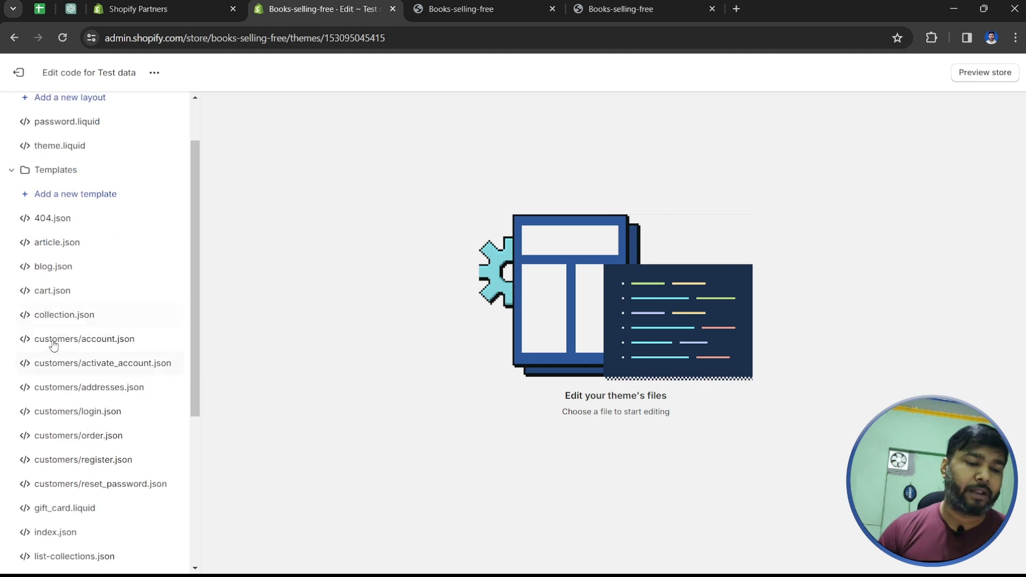
{"action": "scroll", "coordinate": [124, 331], "scroll_direction": "down", "scroll_amount": 4}
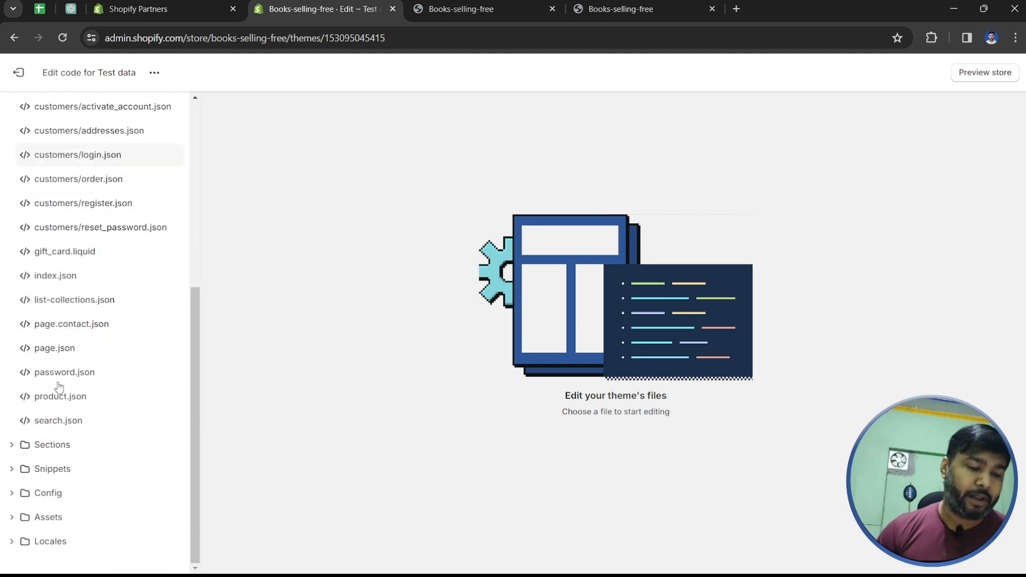
- View the cart-icon-bubble.liquid file in the Sections folder, close it, and exit the code editor
{"action": "left_click", "coordinate": [11, 448]}
{"action": "scroll", "coordinate": [93, 496], "scroll_direction": "down", "scroll_amount": 4}
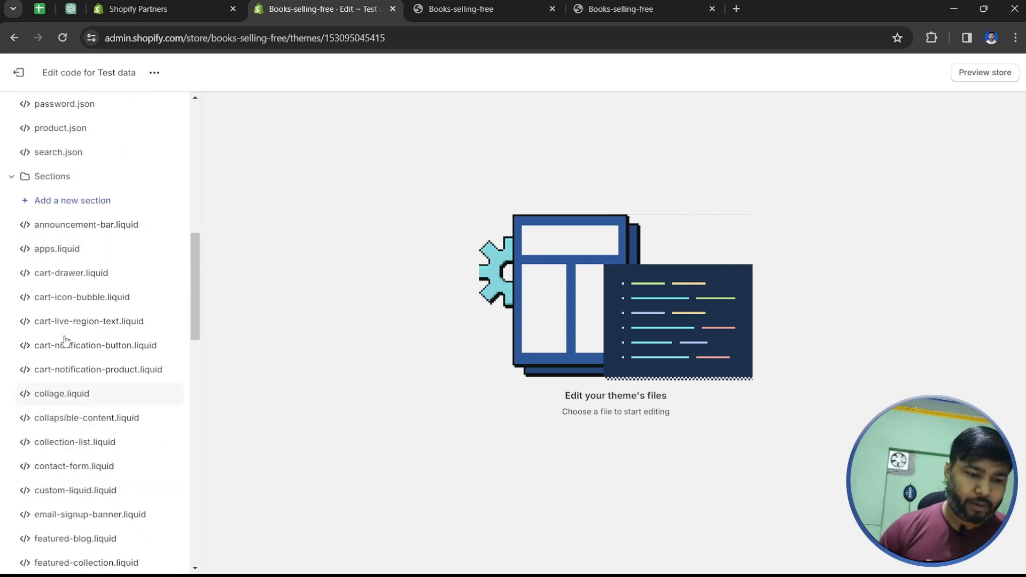
{"action": "left_click", "coordinate": [82, 297]}
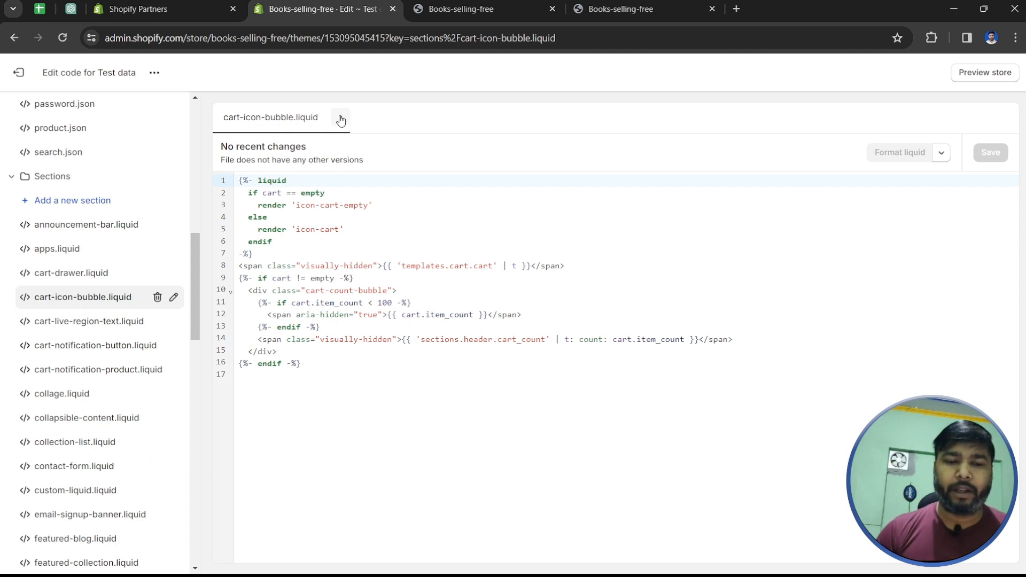
{"action": "left_click", "coordinate": [343, 117]}
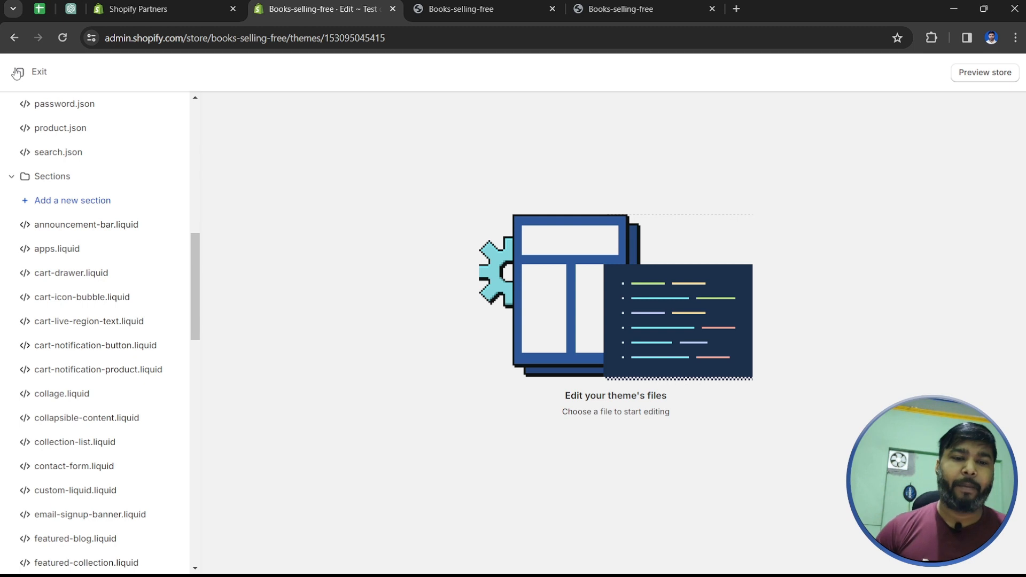
{"action": "left_click", "coordinate": [17, 73]}
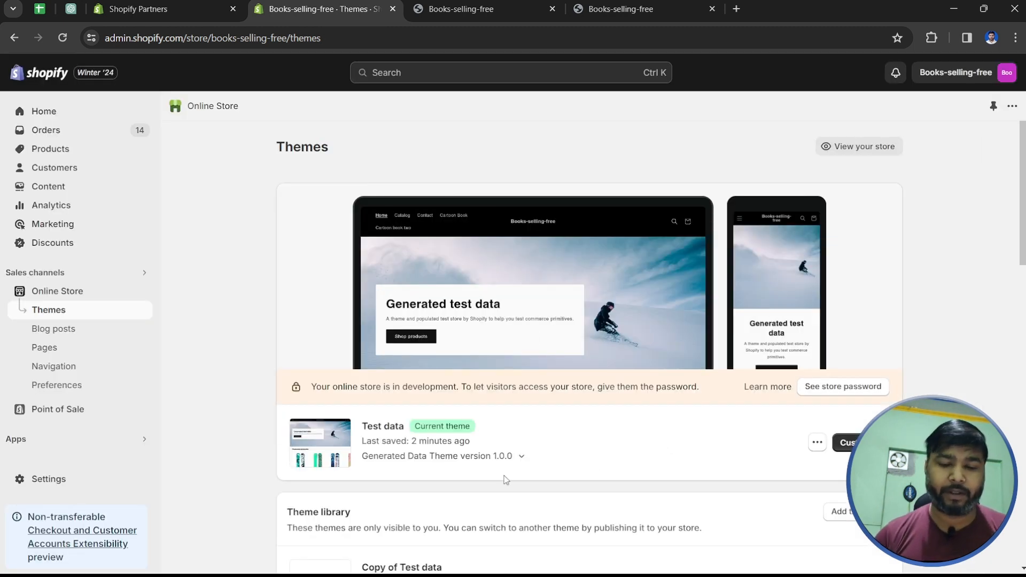
- Open the default theme content of Test data and examine the General text fields for the password page's login form
{"action": "scroll", "coordinate": [716, 472], "scroll_direction": "down", "scroll_amount": 5}
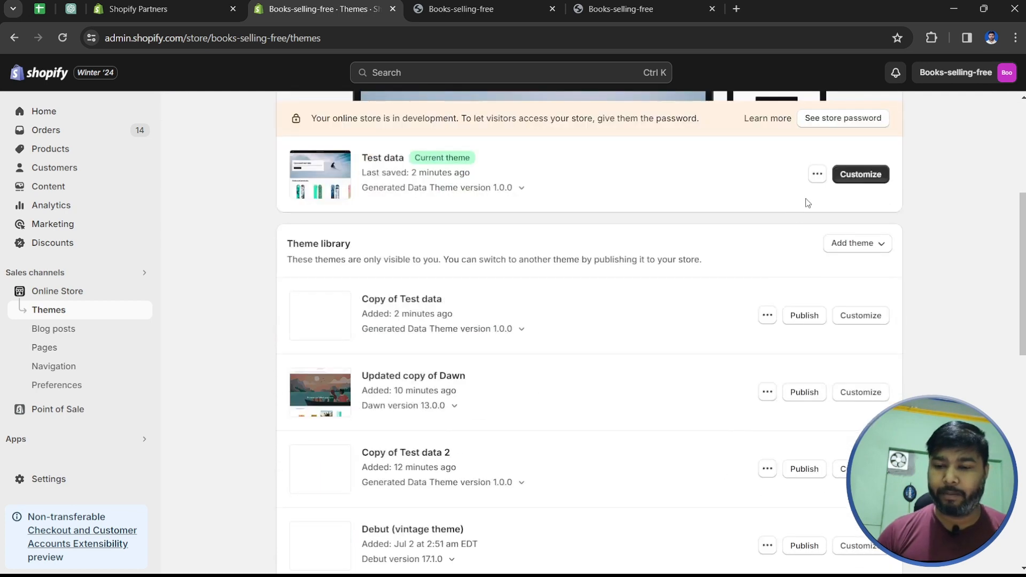
{"action": "left_click", "coordinate": [819, 177]}
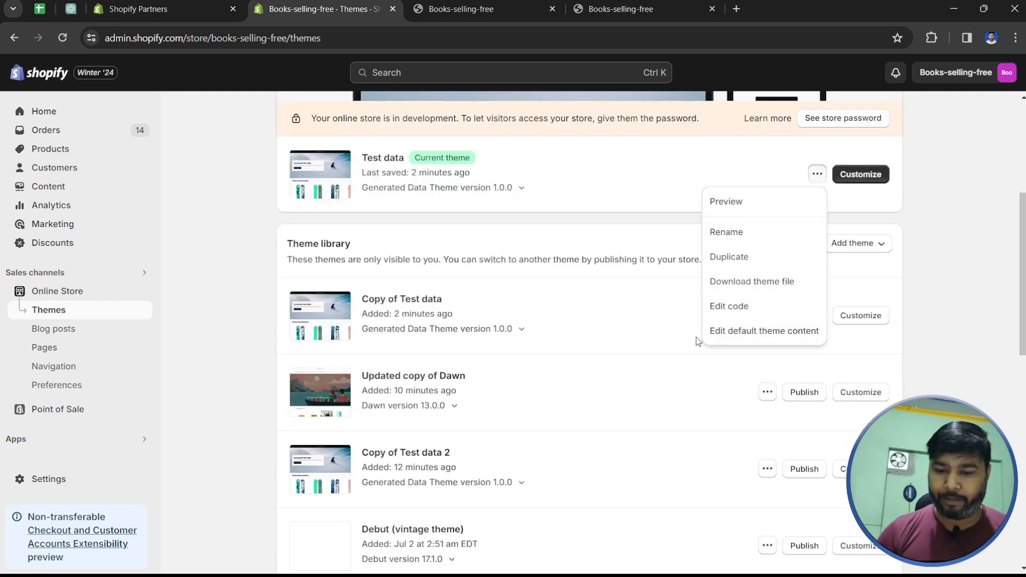
{"action": "left_click", "coordinate": [792, 339]}
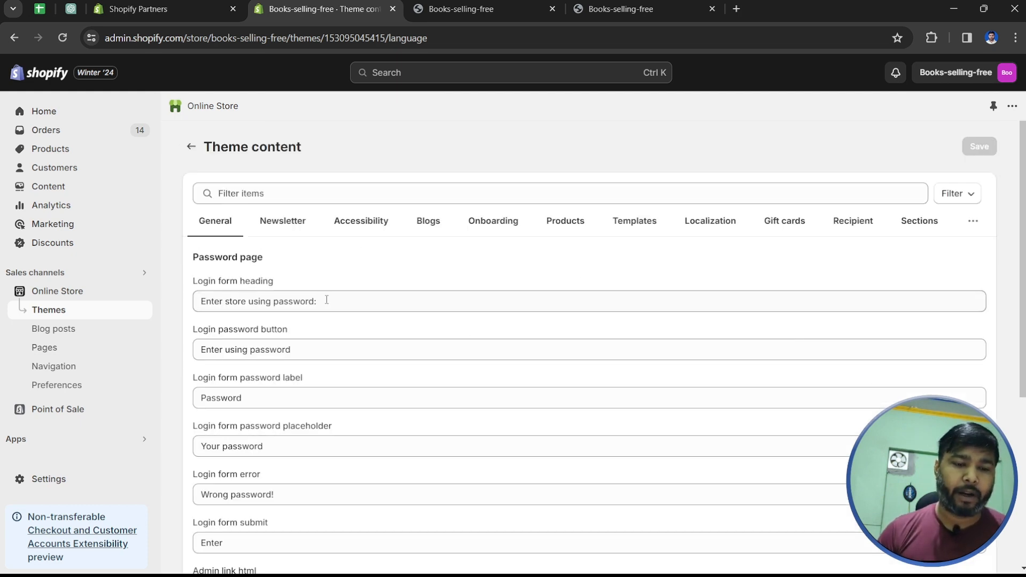
{"action": "left_click_drag", "start_coordinate": [290, 287], "coordinate": [198, 277]}
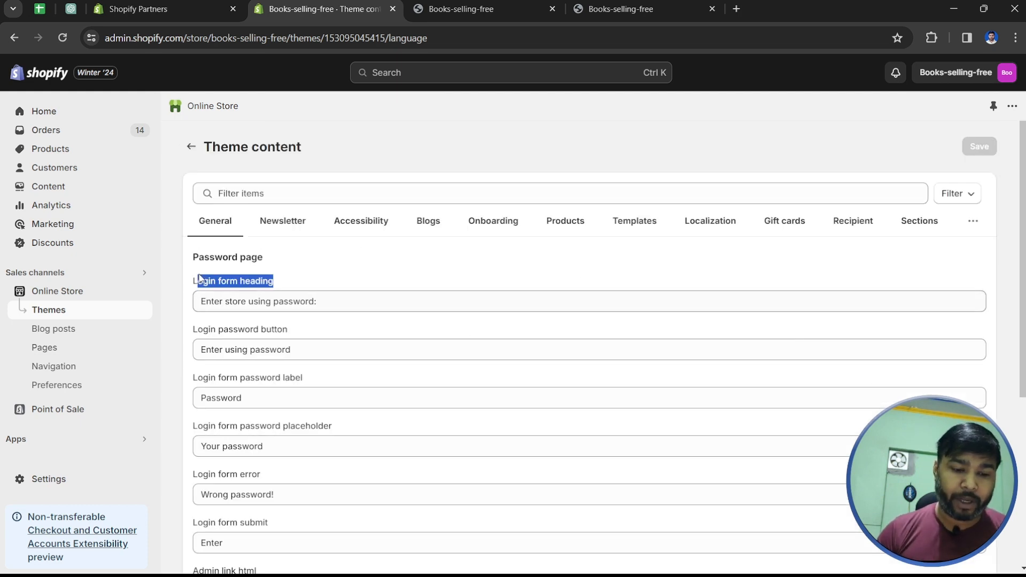
{"action": "left_click", "coordinate": [282, 302]}
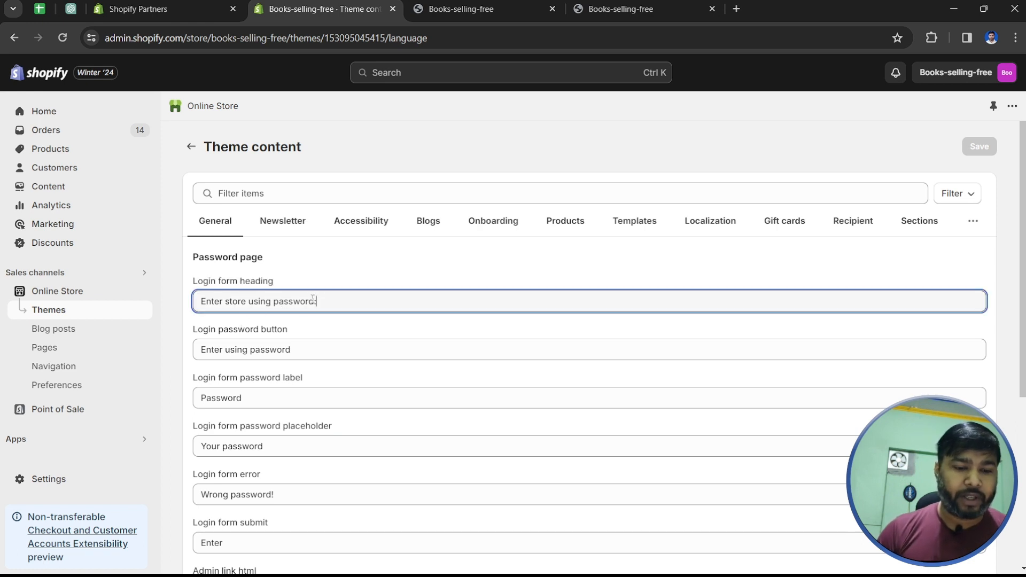
{"action": "left_click_drag", "start_coordinate": [312, 300], "coordinate": [187, 295]}
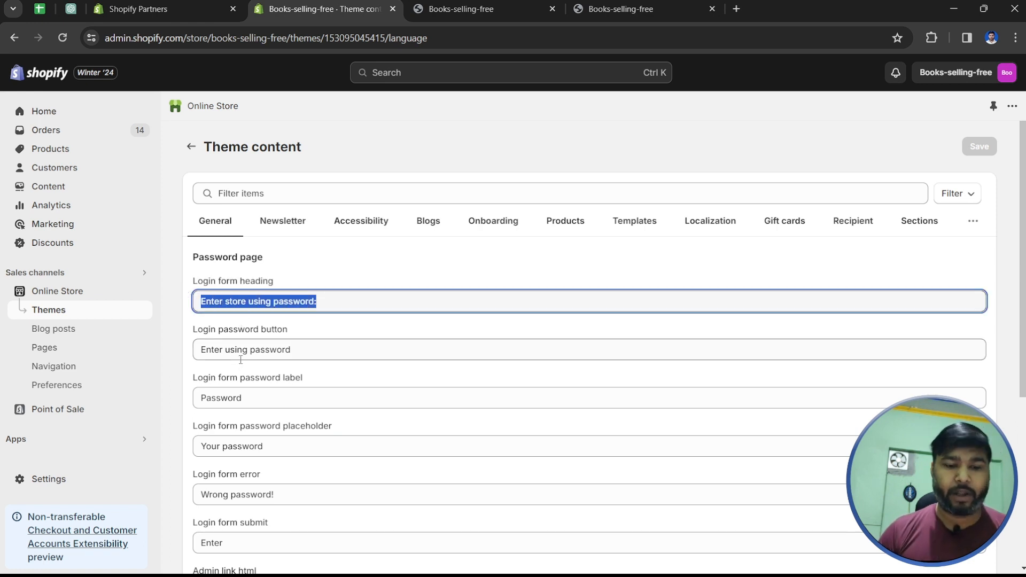
{"action": "scroll", "coordinate": [290, 369], "scroll_direction": "down", "scroll_amount": 3}
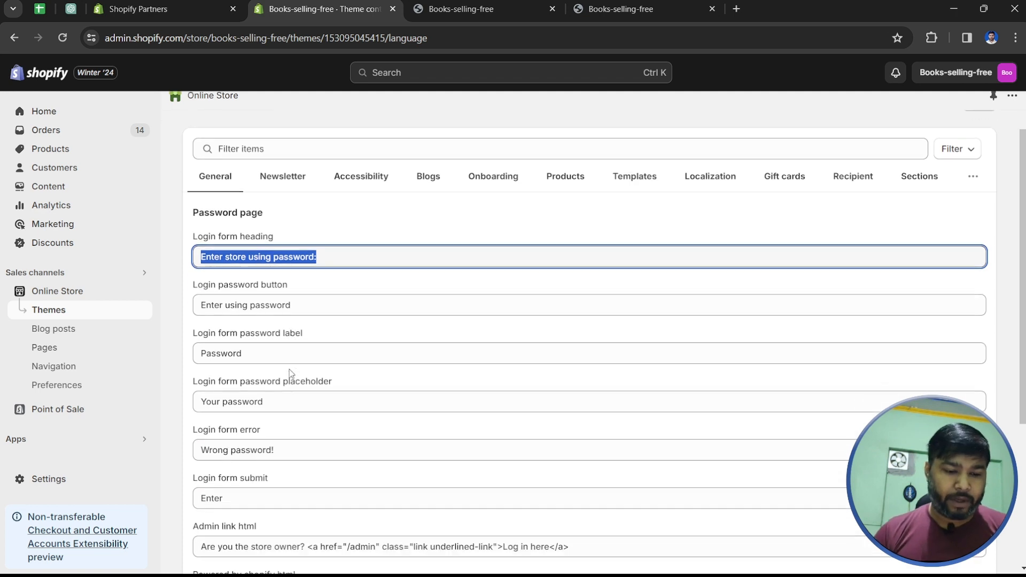
{"action": "double_click", "coordinate": [267, 265]}
{"action": "double_click", "coordinate": [265, 315]}
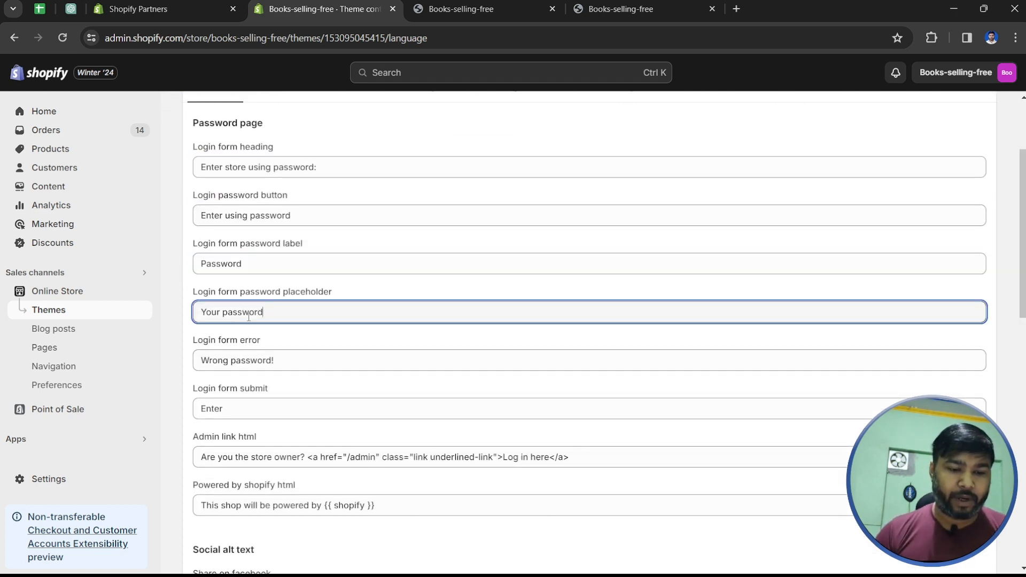
- Switch to the store preview, close the share dialog, and load the store's /account address to view the login form's email field
{"action": "left_click", "coordinate": [511, 6]}
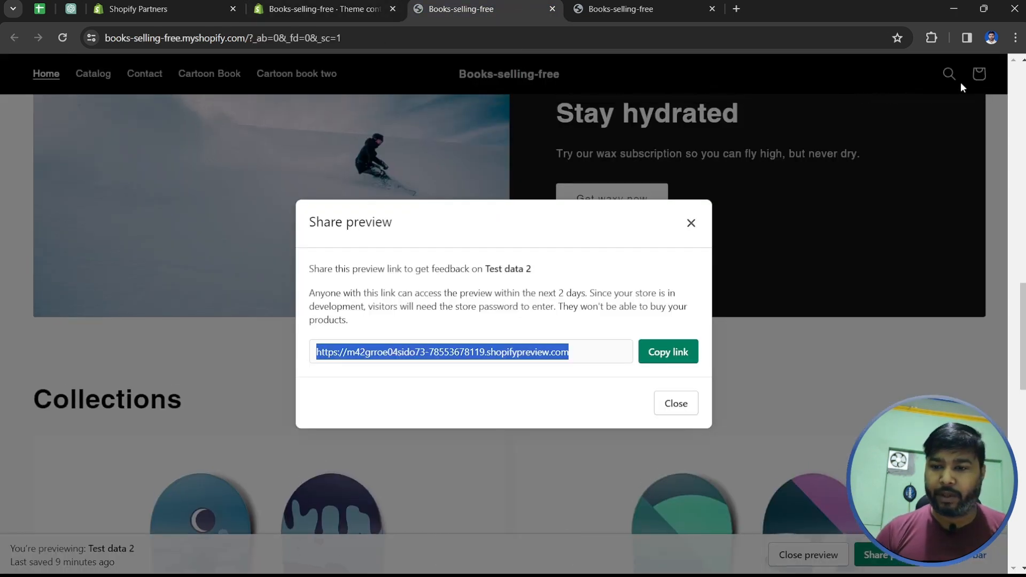
{"action": "left_click", "coordinate": [697, 223]}
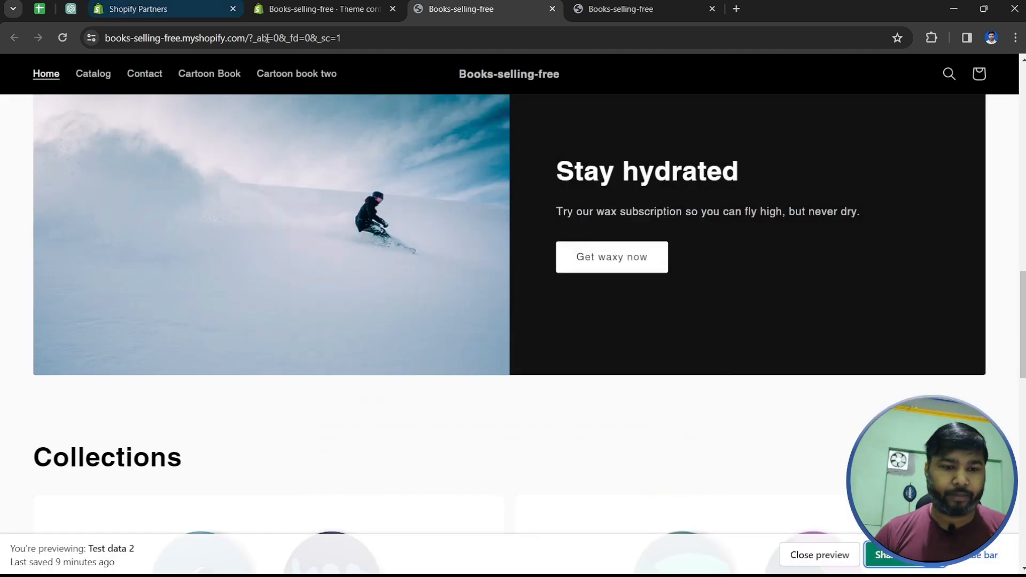
{"action": "left_click_drag", "start_coordinate": [251, 38], "coordinate": [345, 39]}
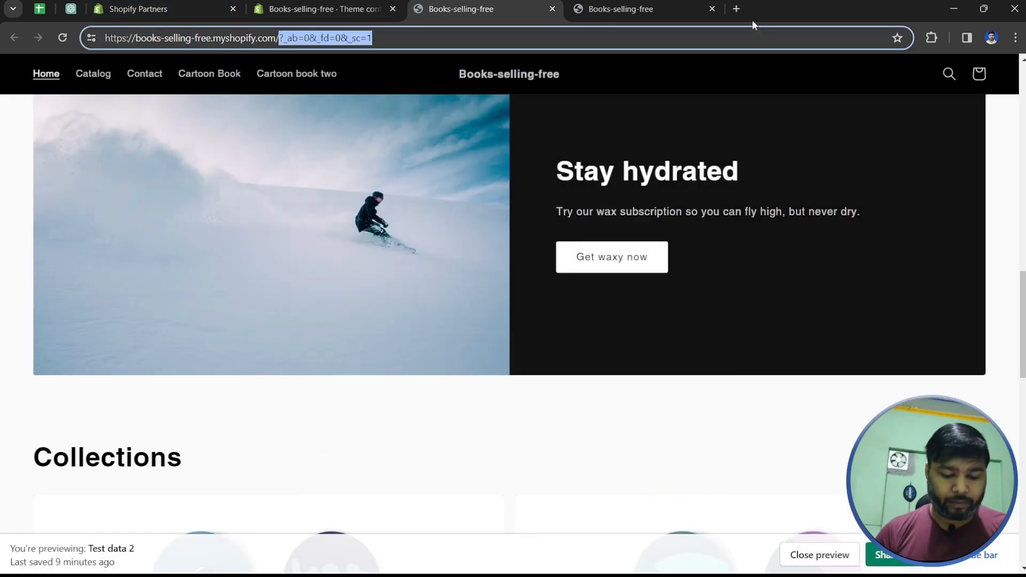
{"action": "type", "text": "account"}
{"action": "key", "text": "Return"}
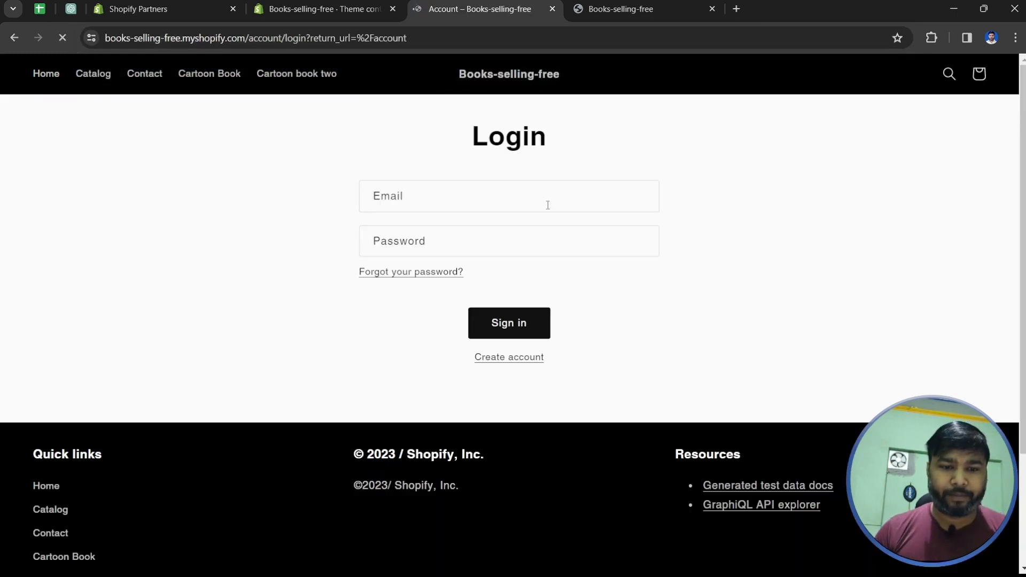
{"action": "left_click", "coordinate": [406, 195]}
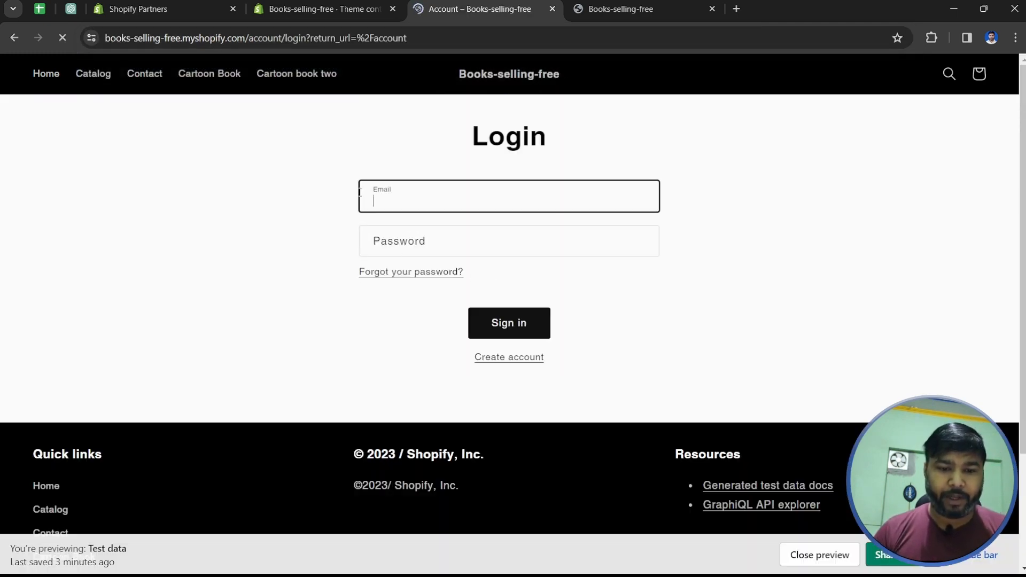
- Copy the sentence "We will send you an email to reset your password" from the store's reset-password page and search the theme content for it
{"action": "left_click", "coordinate": [321, 8]}
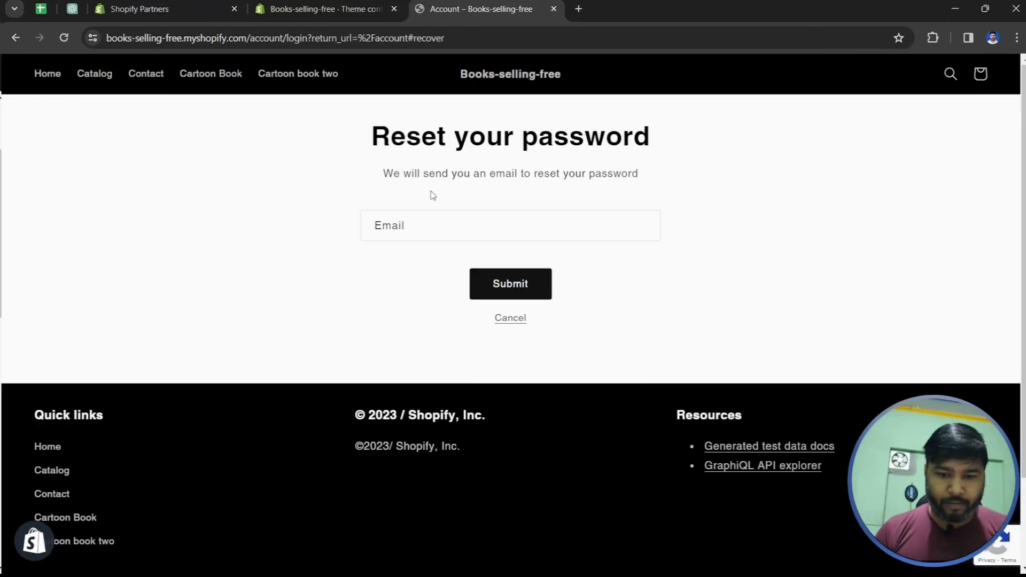
{"action": "triple_click", "coordinate": [529, 136]}
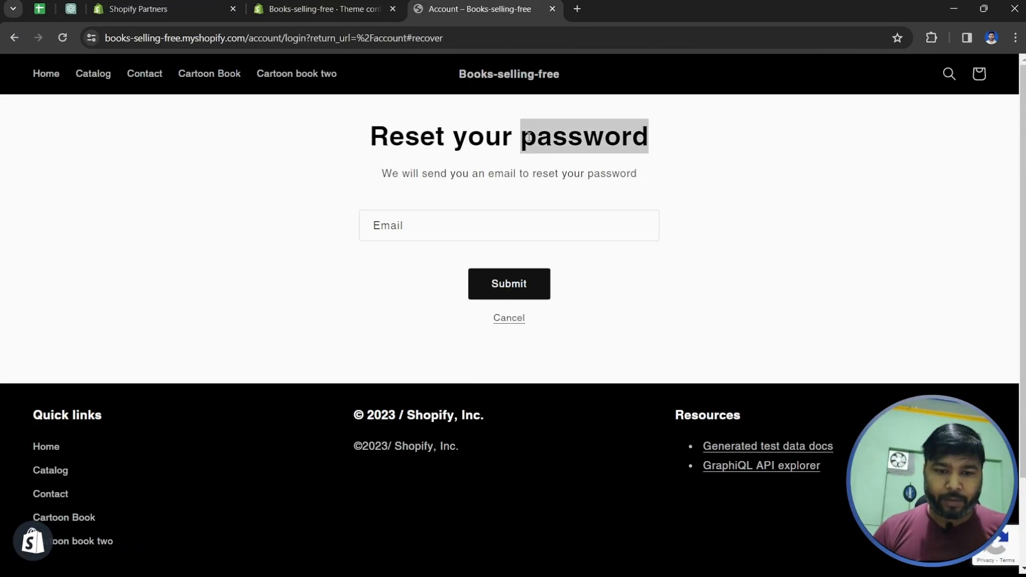
{"action": "left_click", "coordinate": [448, 173]}
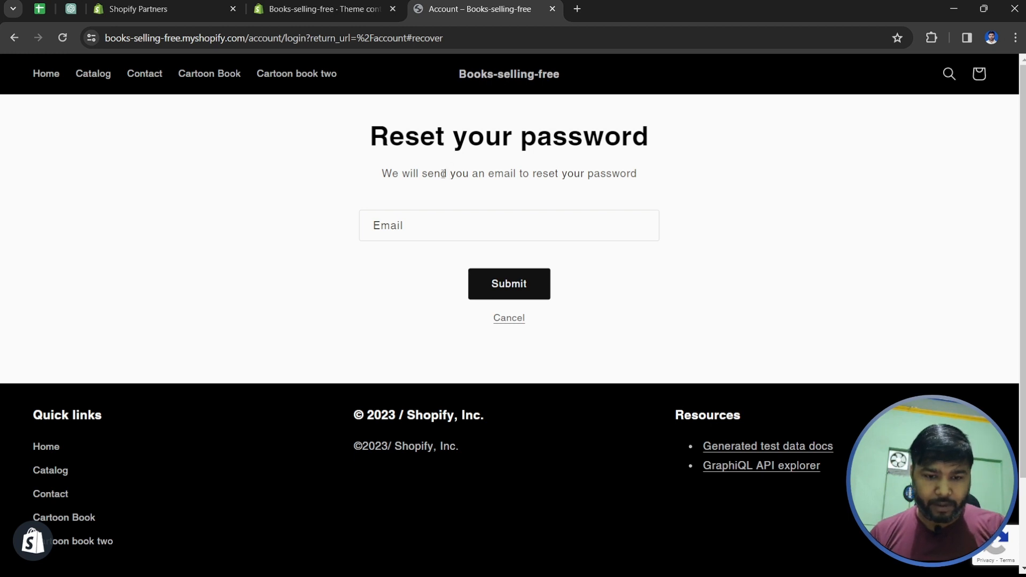
{"action": "triple_click", "coordinate": [442, 174]}
{"action": "key", "text": "ctrl+c"}
{"action": "left_click", "coordinate": [323, 9]}
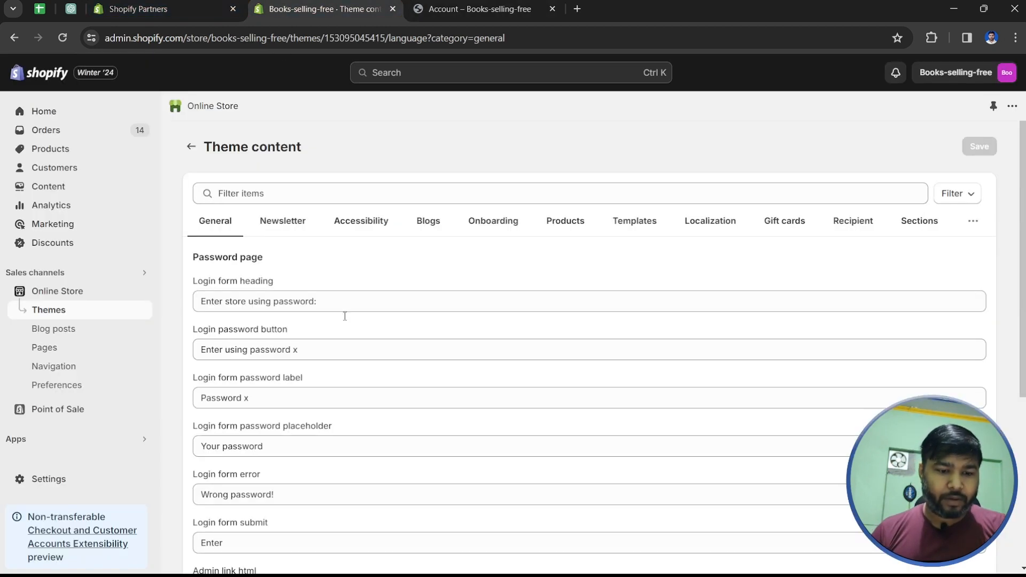
{"action": "left_click", "coordinate": [335, 192]}
{"action": "key", "text": "ctrl+v"}
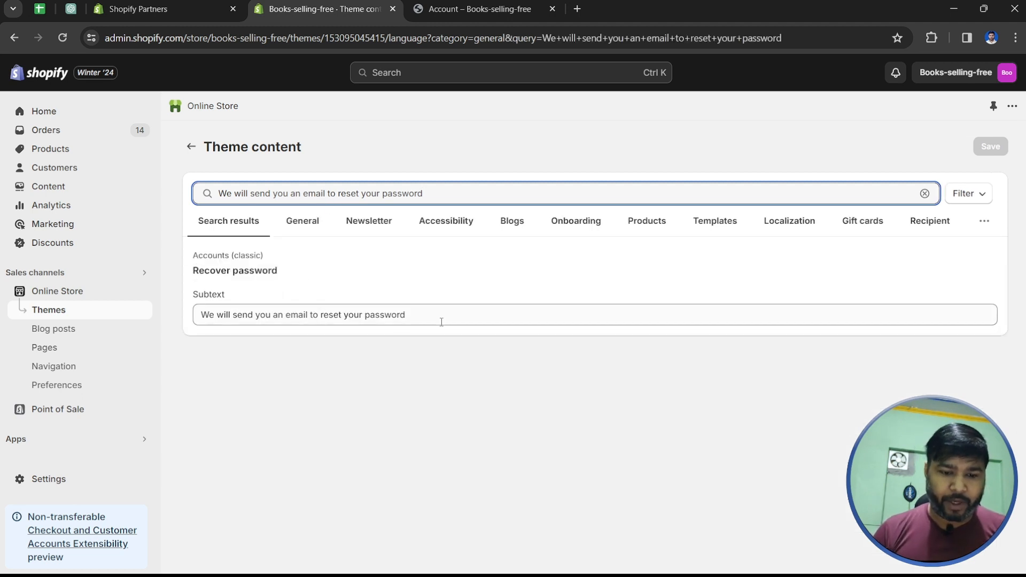
- Append a first name to the Recover password subtext, save it, and check the text on the reloaded reset-password page
{"action": "left_click", "coordinate": [442, 322]}
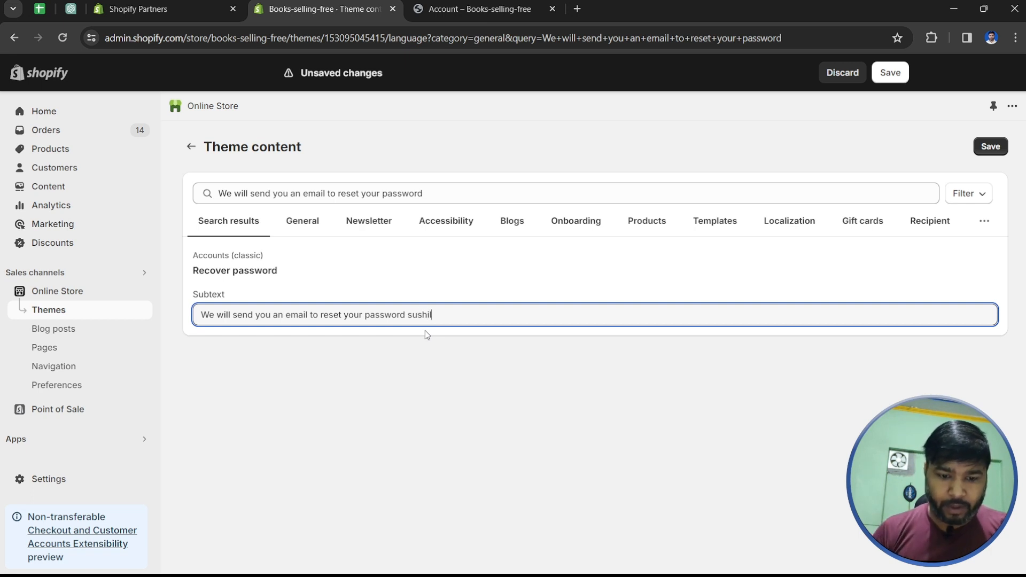
{"action": "left_click", "coordinate": [990, 146]}
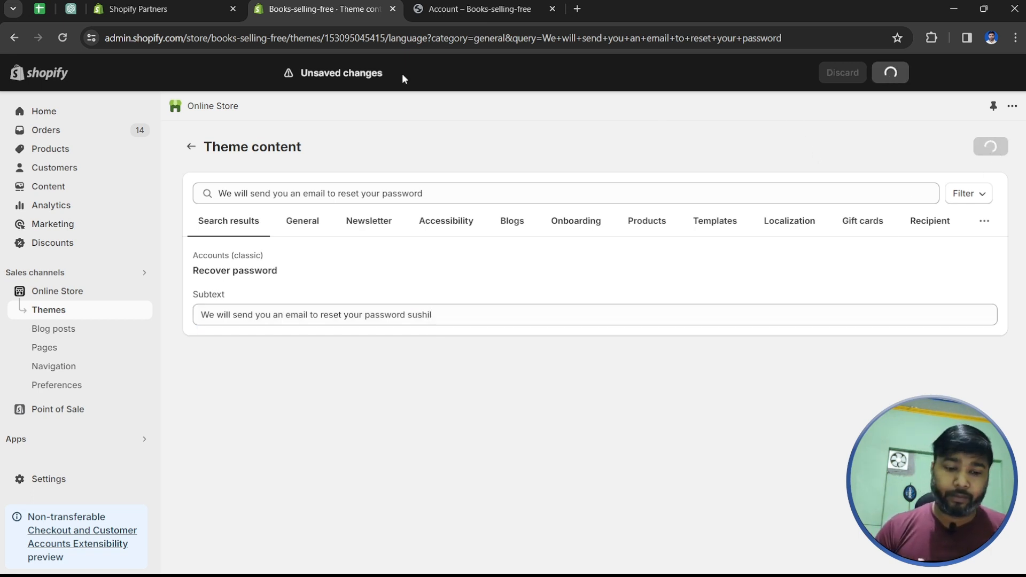
{"action": "left_click", "coordinate": [476, 8]}
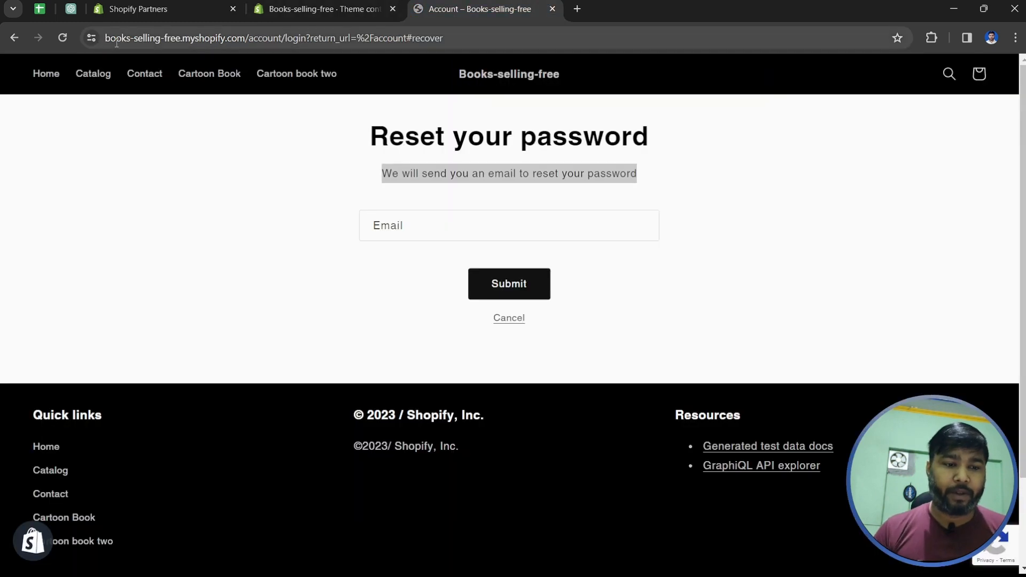
{"action": "left_click", "coordinate": [62, 38]}
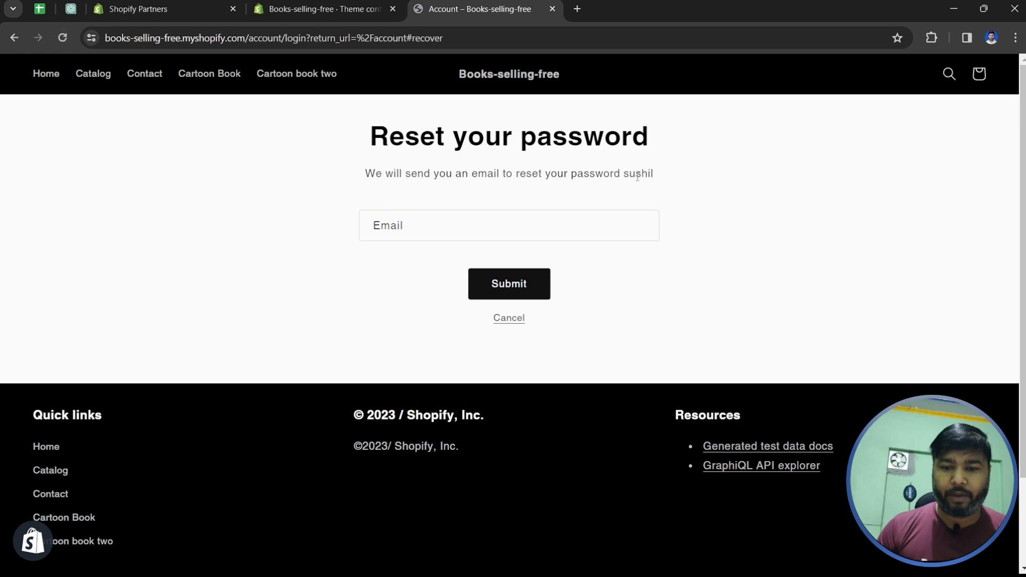
{"action": "left_click_drag", "start_coordinate": [630, 174], "coordinate": [643, 169]}
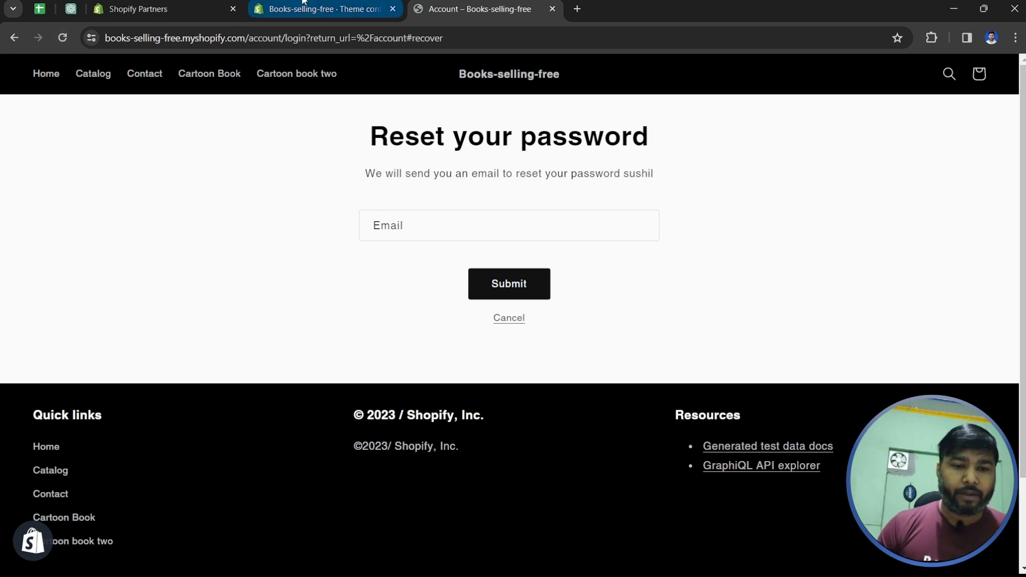
{"action": "left_click", "coordinate": [321, 9]}
{"action": "left_click", "coordinate": [472, 9]}
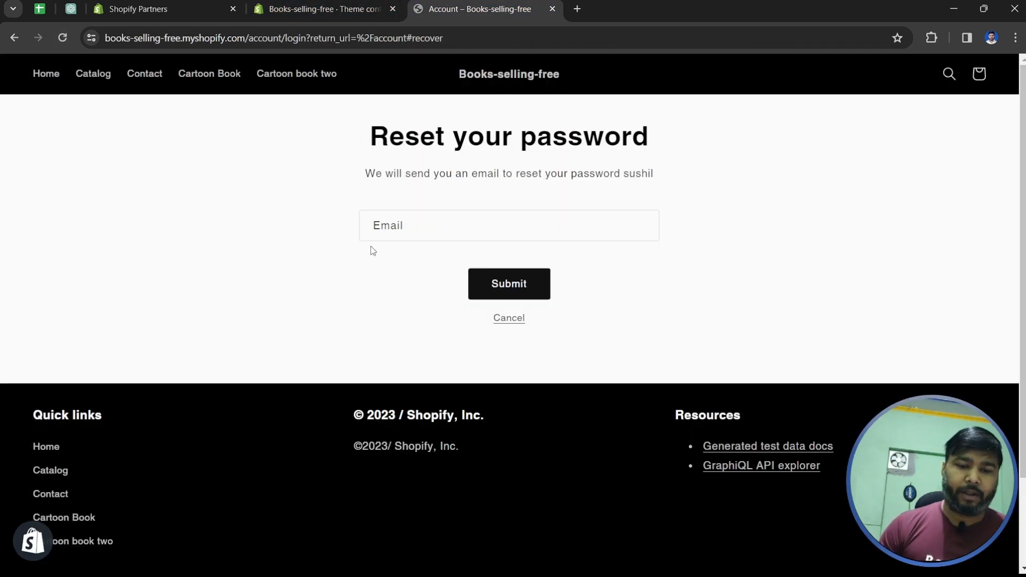
{"action": "left_click", "coordinate": [409, 230]}
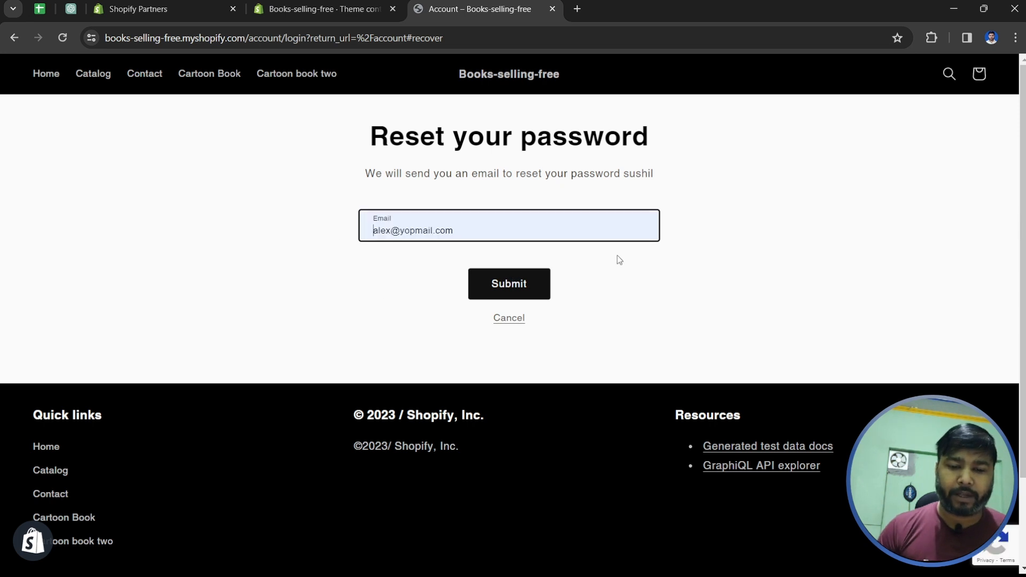
{"action": "left_click", "coordinate": [669, 250]}
- Return to the theme content and examine the password page's login form fields, including the error and submit texts
{"action": "left_click", "coordinate": [321, 9]}
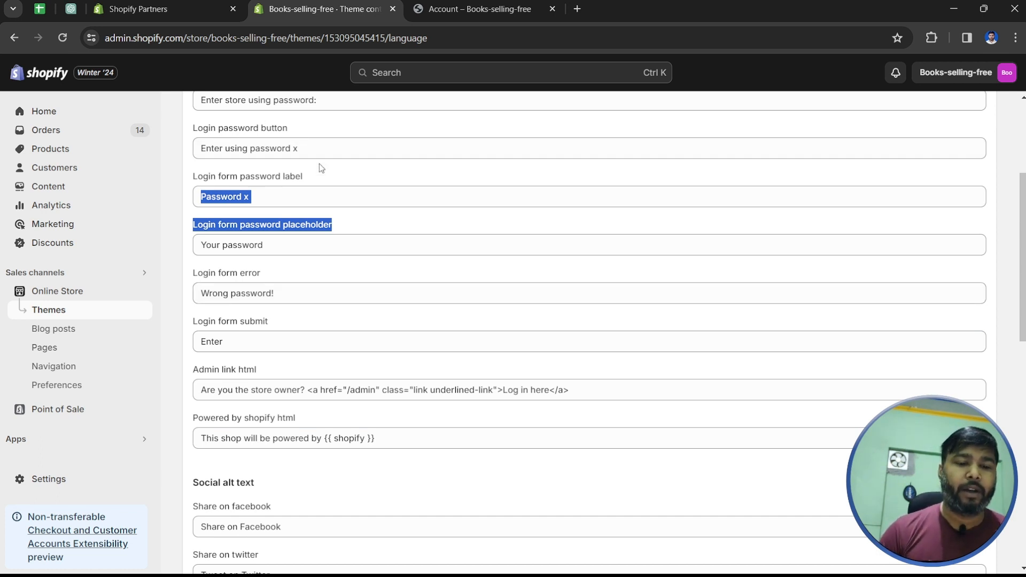
{"action": "left_click", "coordinate": [319, 339]}
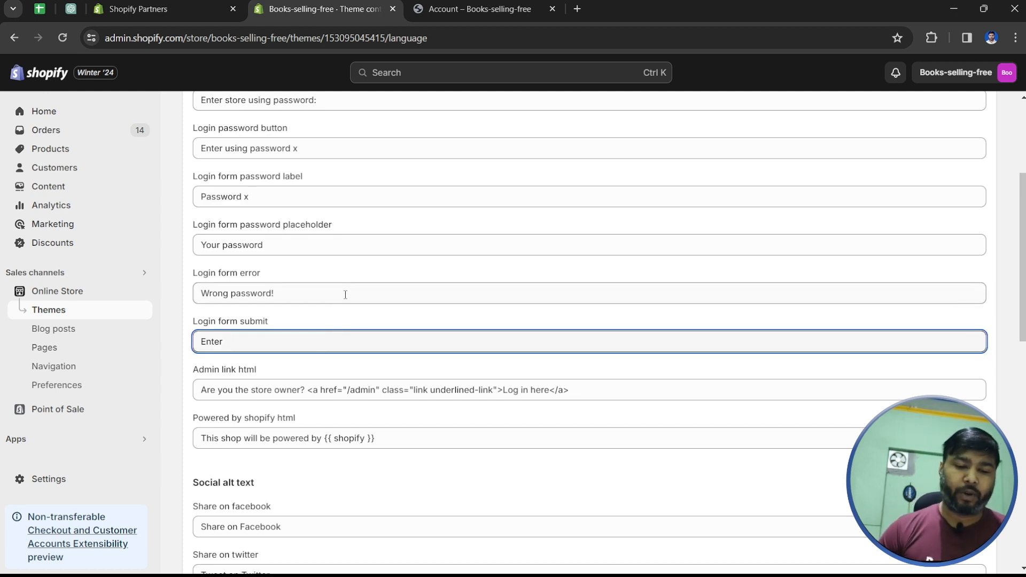
{"action": "left_click_drag", "start_coordinate": [346, 294], "coordinate": [191, 302]}
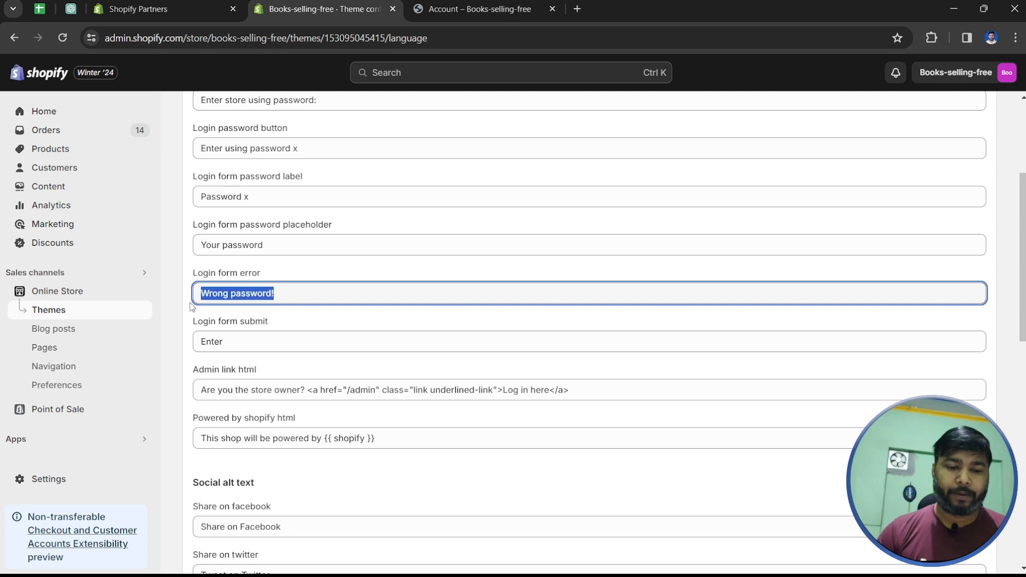
{"action": "scroll", "coordinate": [216, 376], "scroll_direction": "up", "scroll_amount": 4}
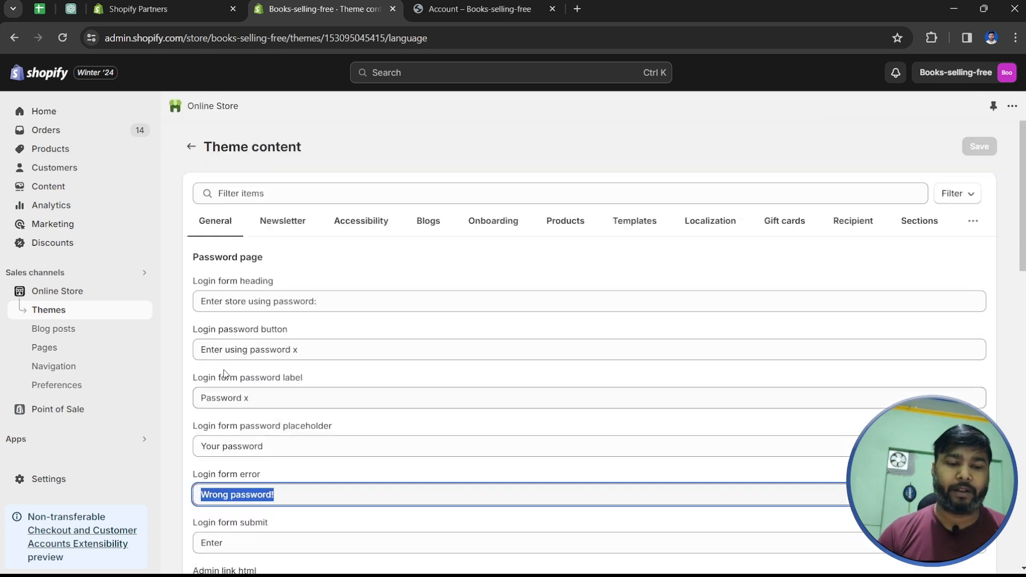
{"action": "scroll", "coordinate": [227, 360], "scroll_direction": "down", "scroll_amount": 4}
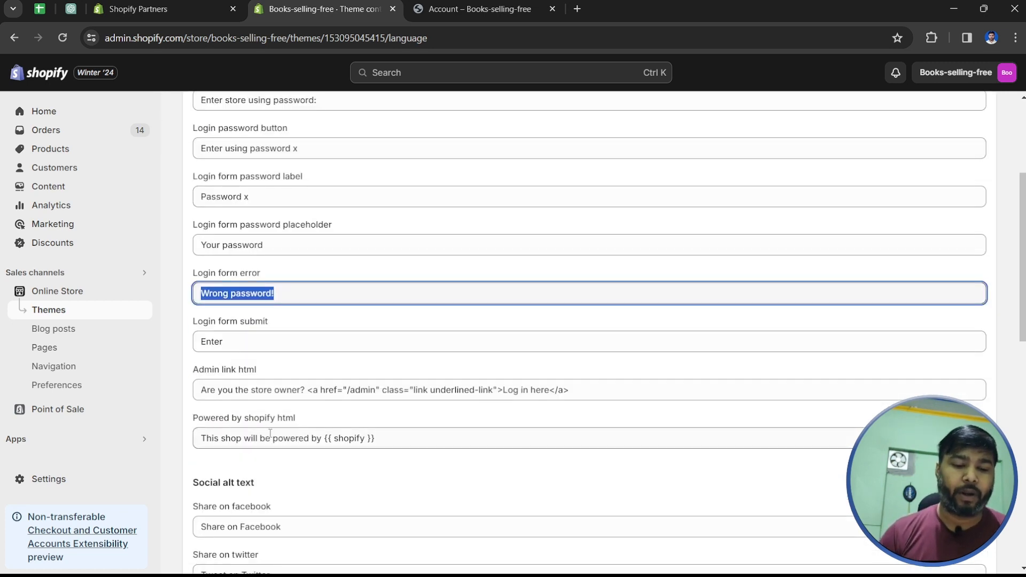
{"action": "scroll", "coordinate": [336, 208], "scroll_direction": "up", "scroll_amount": 4}
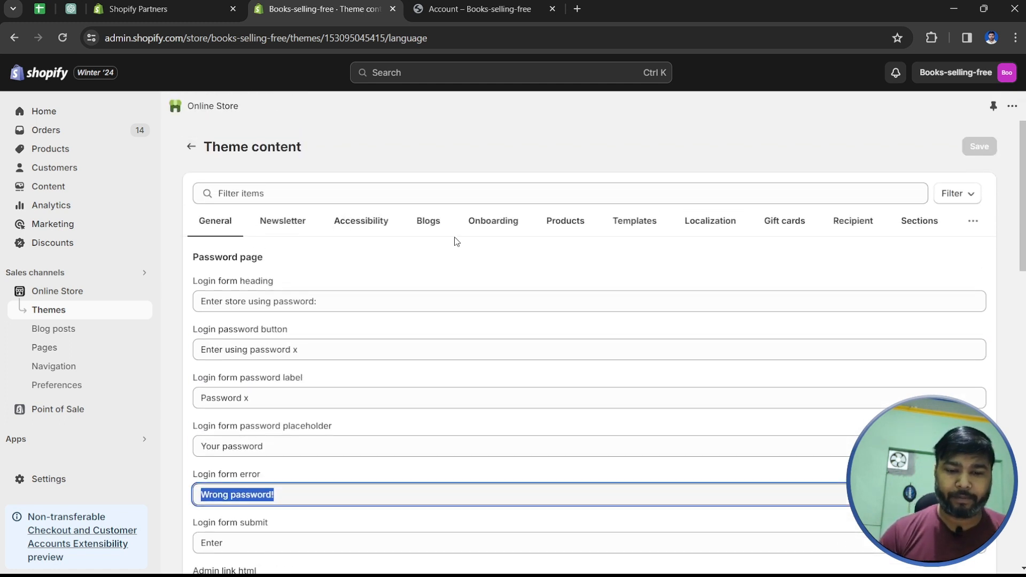
- Look through the Blogs, Onboarding, Products, Templates, Accessibility, Newsletter and General categories of the theme content
{"action": "left_click", "coordinate": [428, 231]}
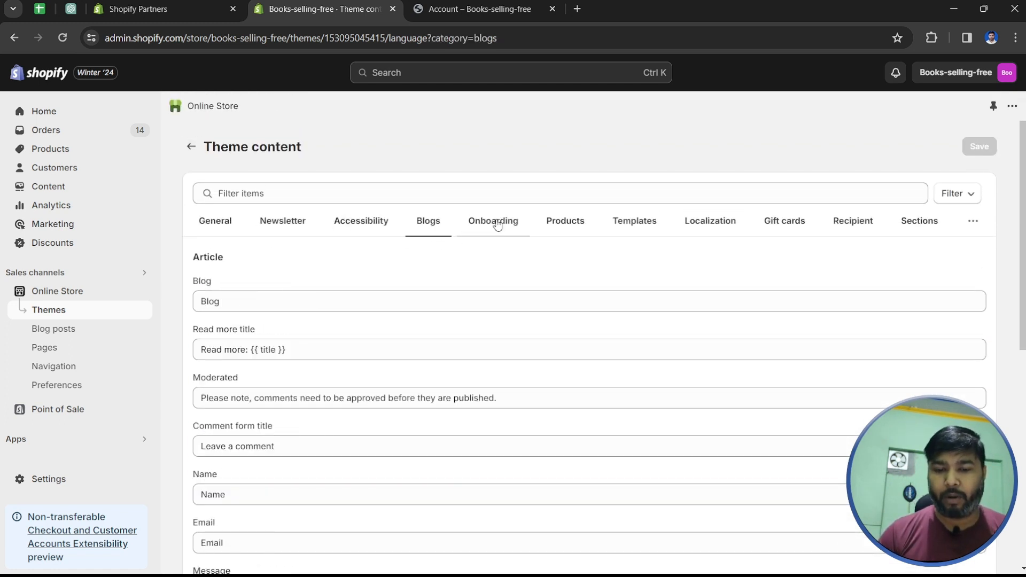
{"action": "left_click", "coordinate": [497, 225]}
{"action": "left_click", "coordinate": [581, 227]}
{"action": "left_click", "coordinate": [645, 228]}
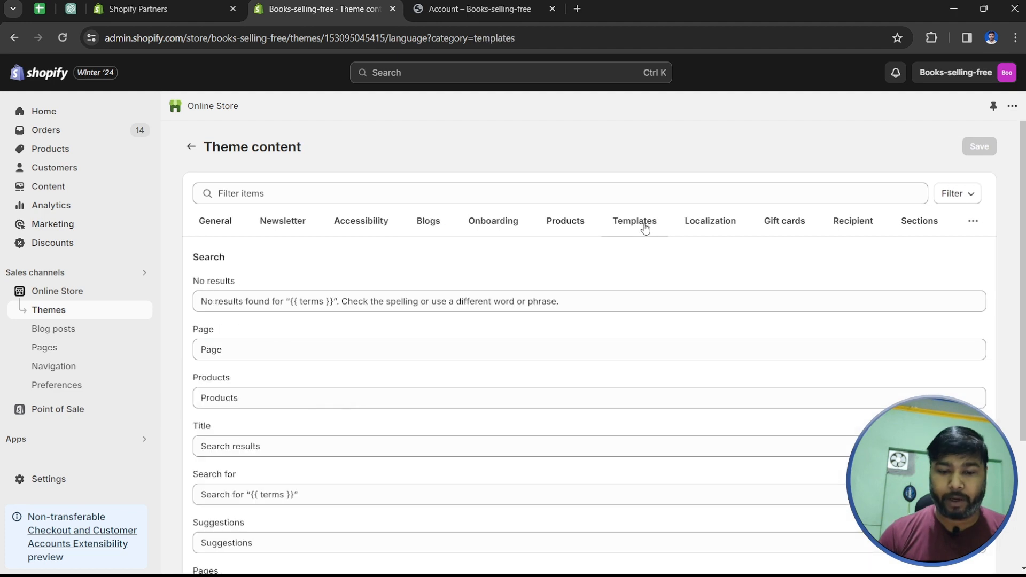
{"action": "left_click", "coordinate": [493, 225]}
{"action": "left_click", "coordinate": [350, 235]}
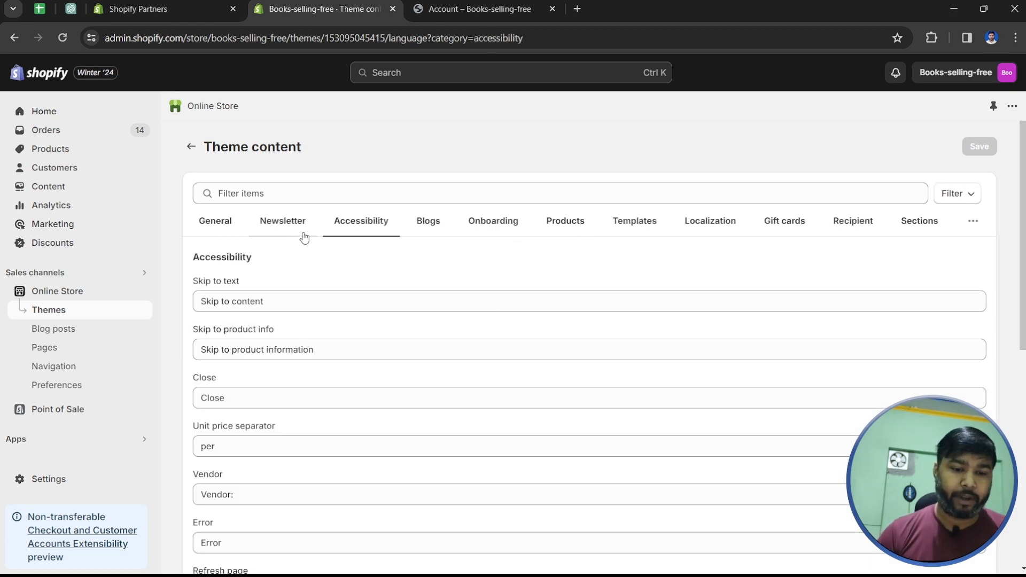
{"action": "left_click", "coordinate": [282, 230]}
{"action": "left_click", "coordinate": [218, 227]}
{"action": "scroll", "coordinate": [218, 227], "scroll_direction": "down", "scroll_amount": 3}
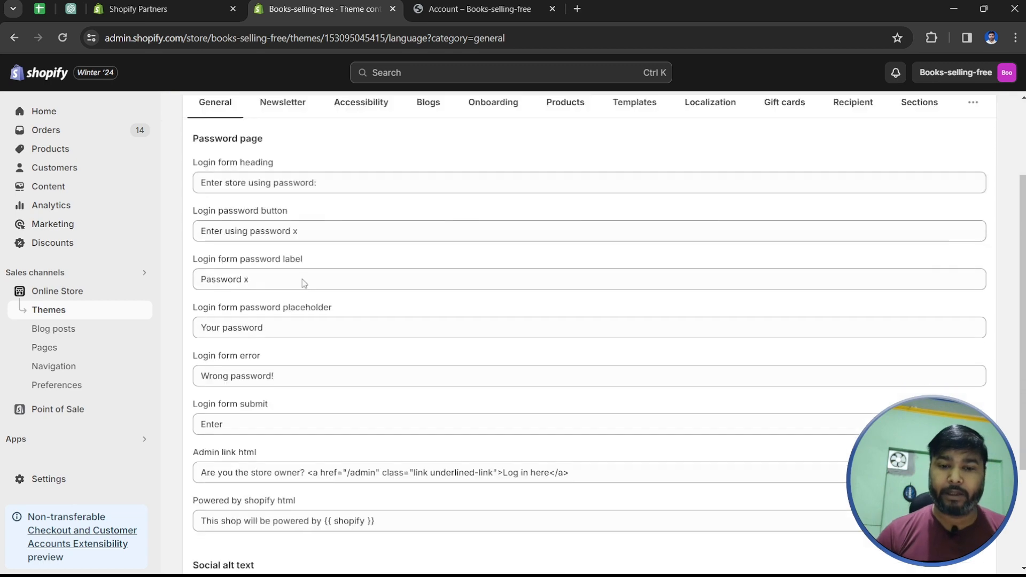
{"action": "scroll", "coordinate": [215, 148], "scroll_direction": "up", "scroll_amount": 3}
- Leave the theme content and open the current Test data theme in the theme editor
{"action": "left_click", "coordinate": [192, 147]}
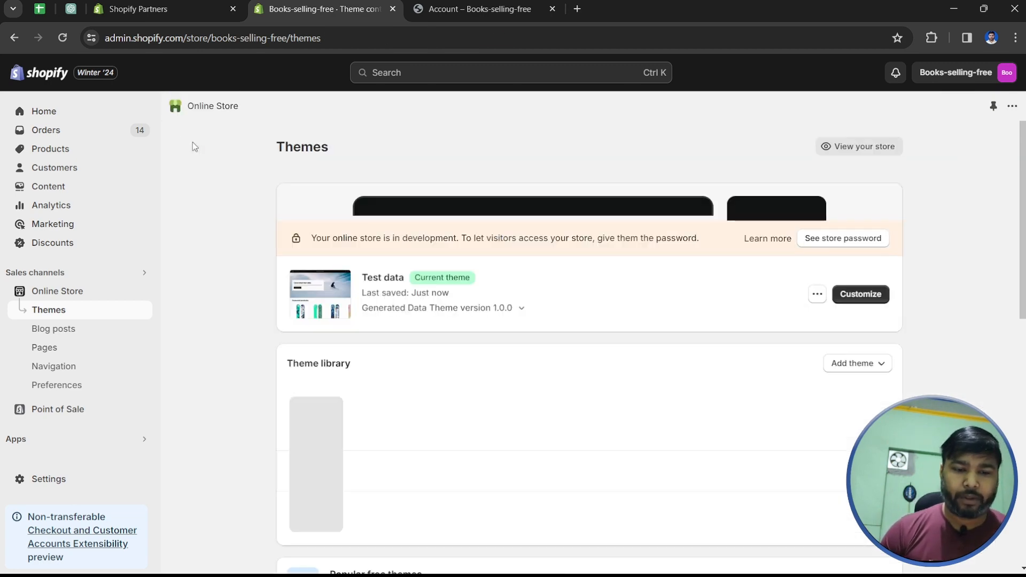
{"action": "scroll", "coordinate": [800, 323], "scroll_direction": "down", "scroll_amount": 3}
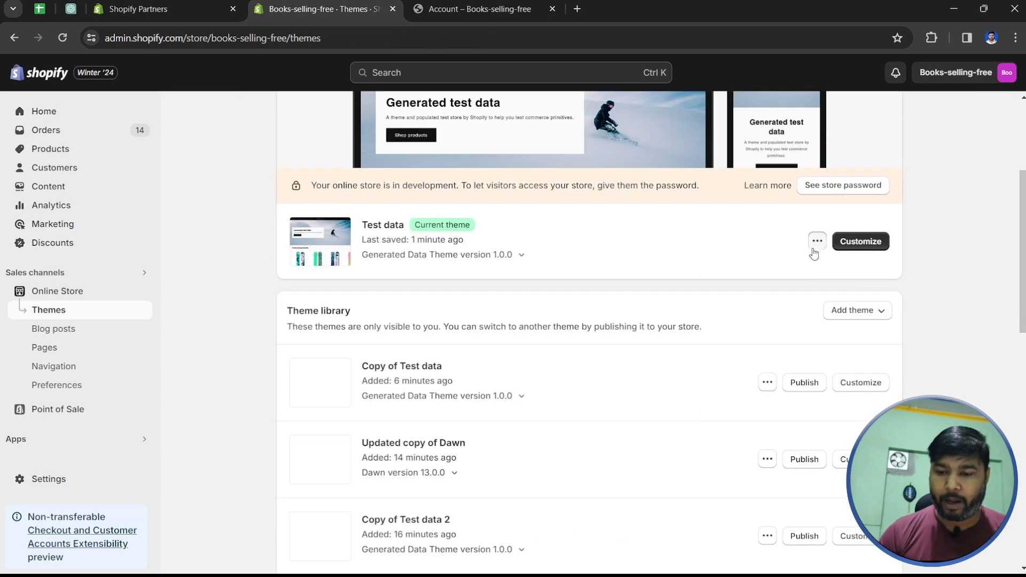
{"action": "left_click", "coordinate": [817, 243]}
{"action": "left_click", "coordinate": [896, 283]}
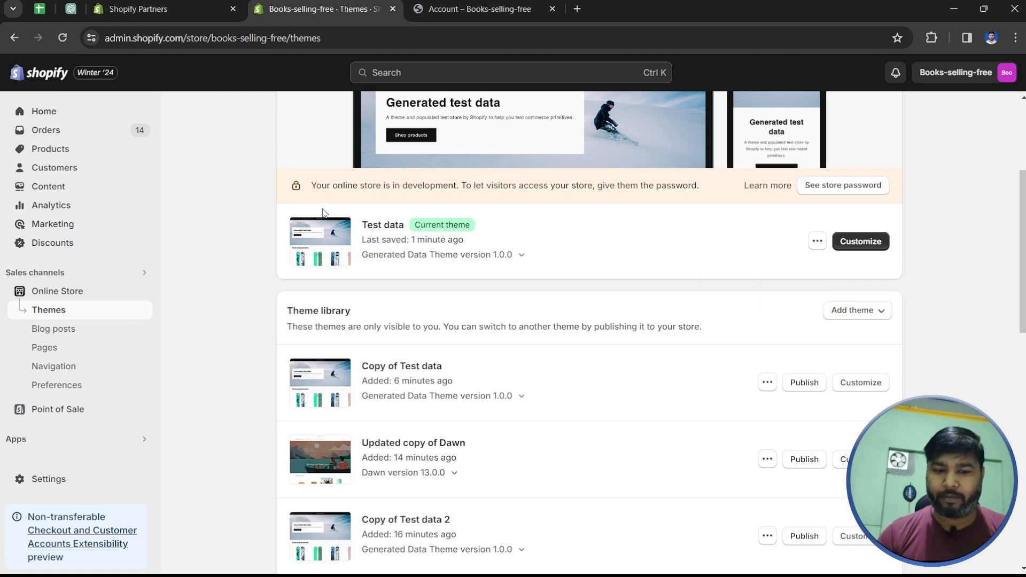
{"action": "left_click", "coordinate": [864, 241]}
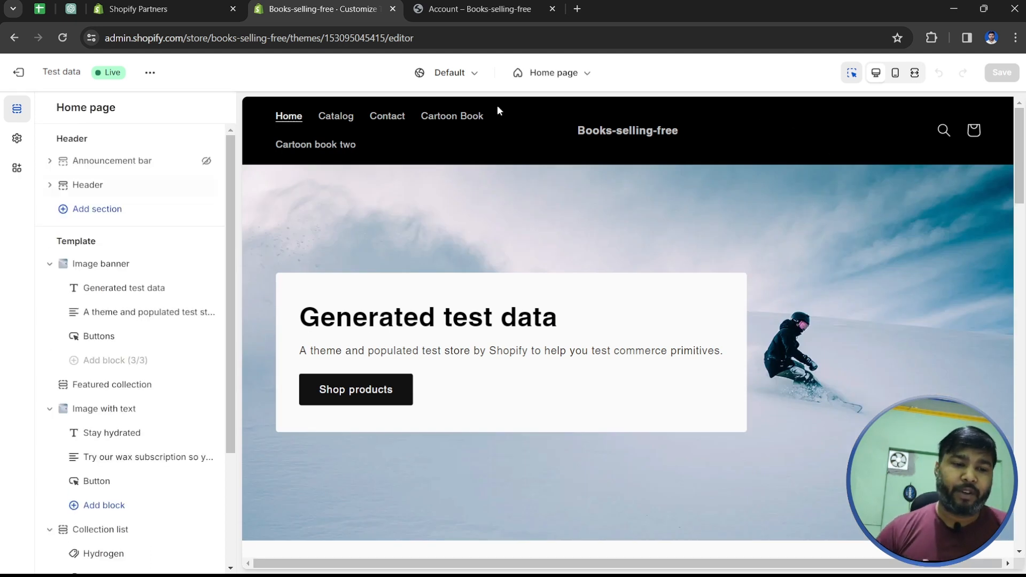
- Look through the store page types available for editing, including the Products and Collections templates
{"action": "left_click", "coordinate": [556, 73]}
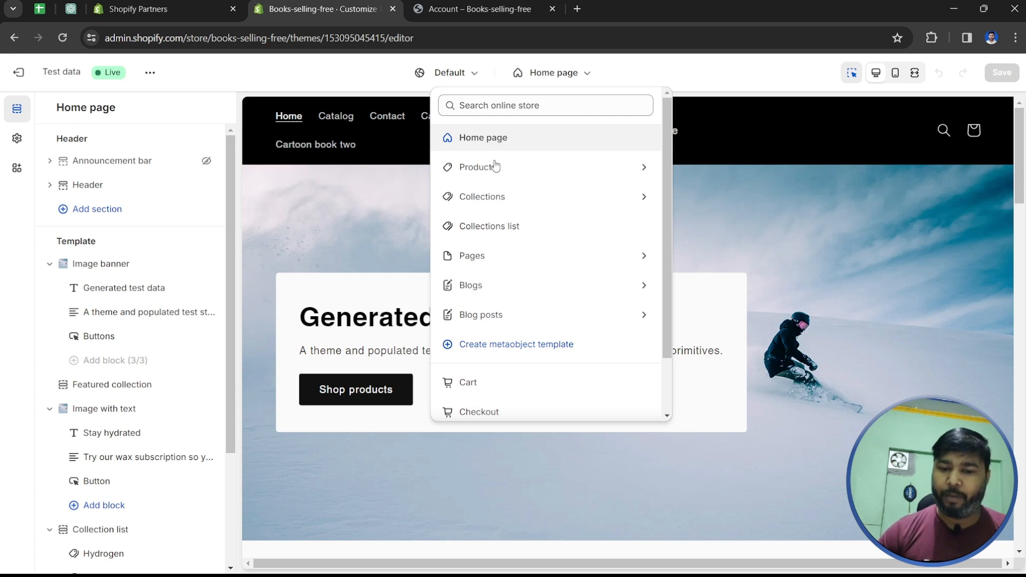
{"action": "left_click", "coordinate": [515, 166]}
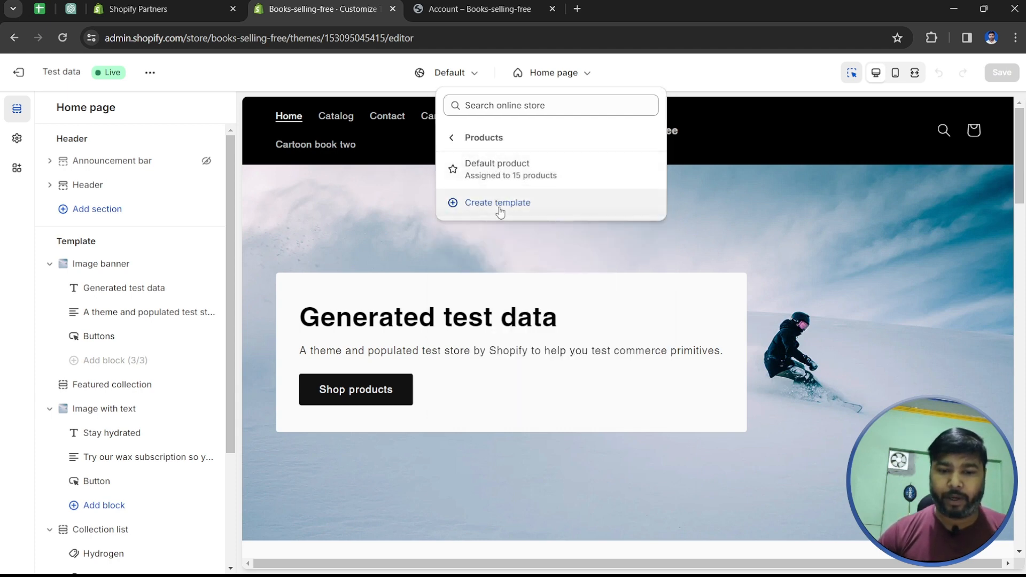
{"action": "left_click", "coordinate": [457, 140]}
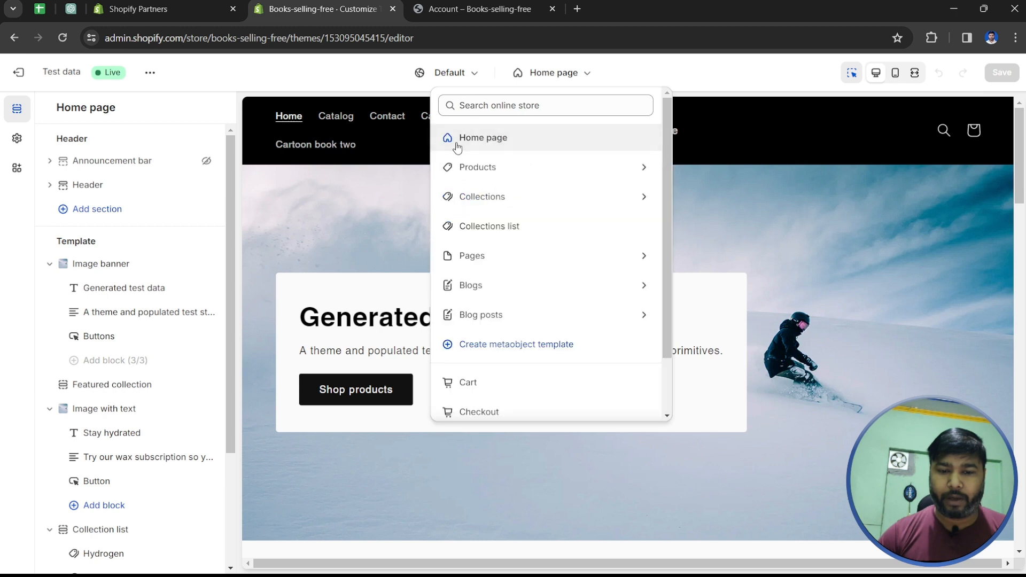
{"action": "left_click", "coordinate": [521, 197]}
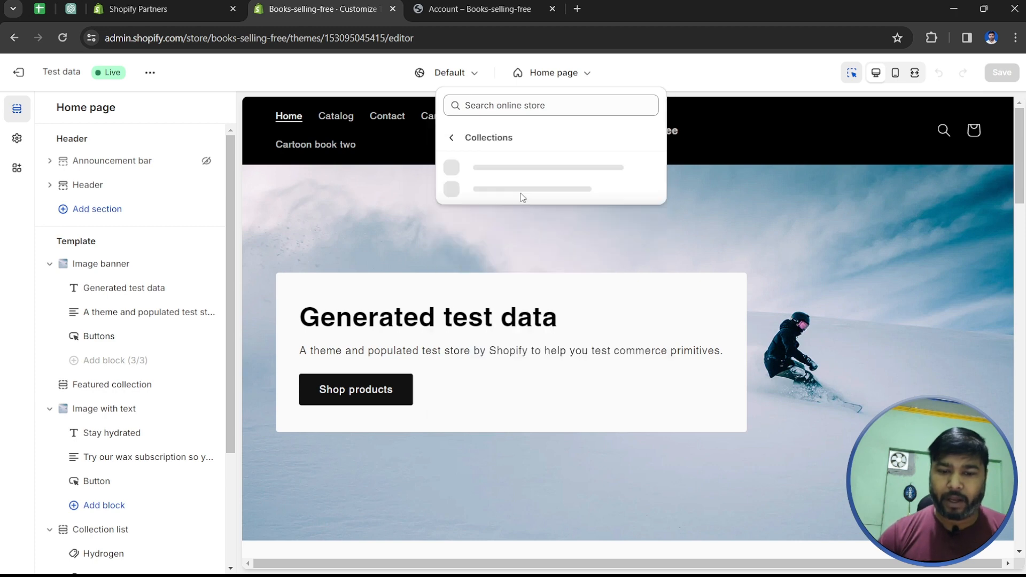
{"action": "left_click", "coordinate": [451, 140]}
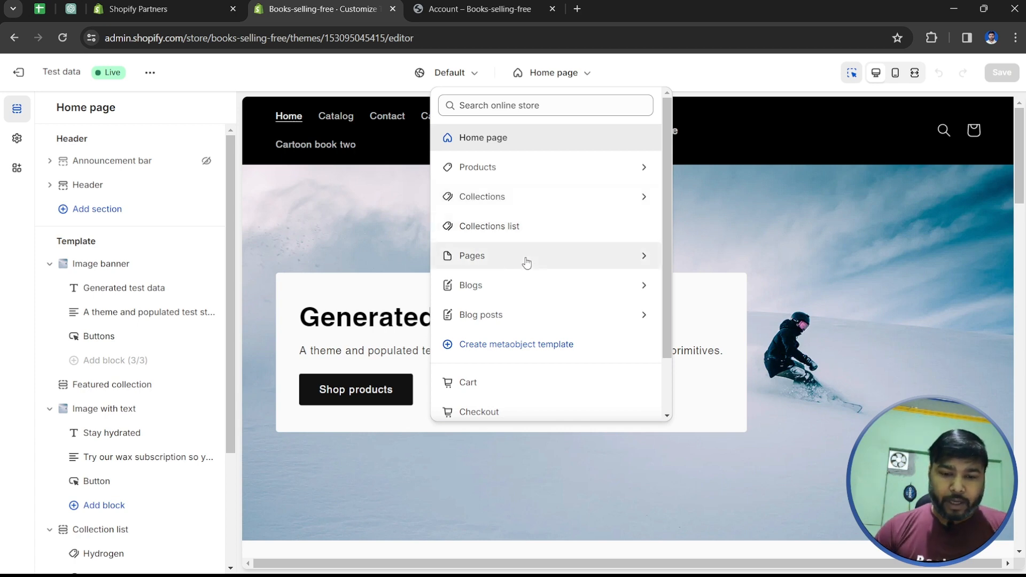
- Create a new page template named Shopify Expert Page, based on the Default page
{"action": "left_click", "coordinate": [588, 262]}
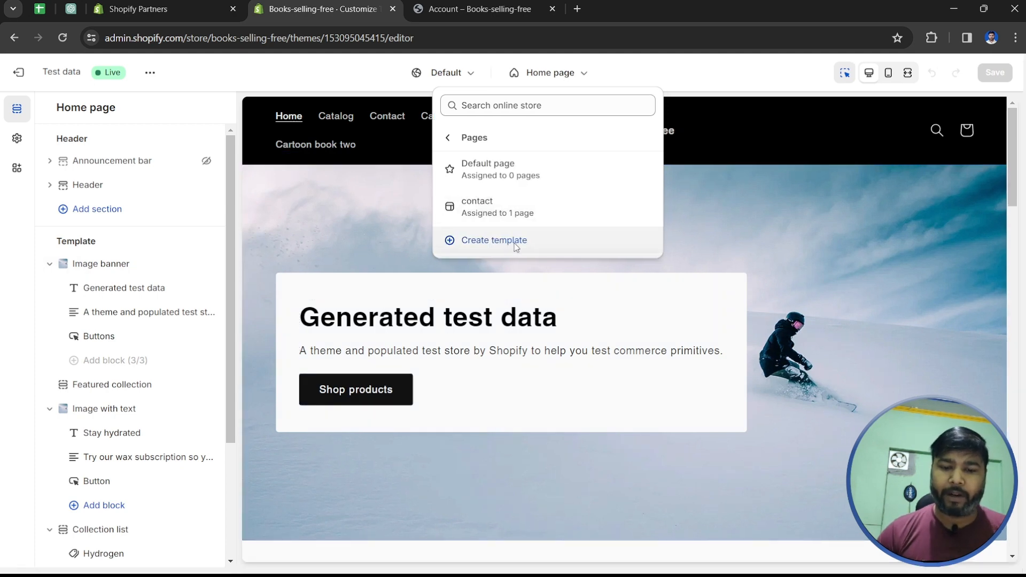
{"action": "left_click", "coordinate": [509, 245]}
{"action": "left_click", "coordinate": [443, 303]}
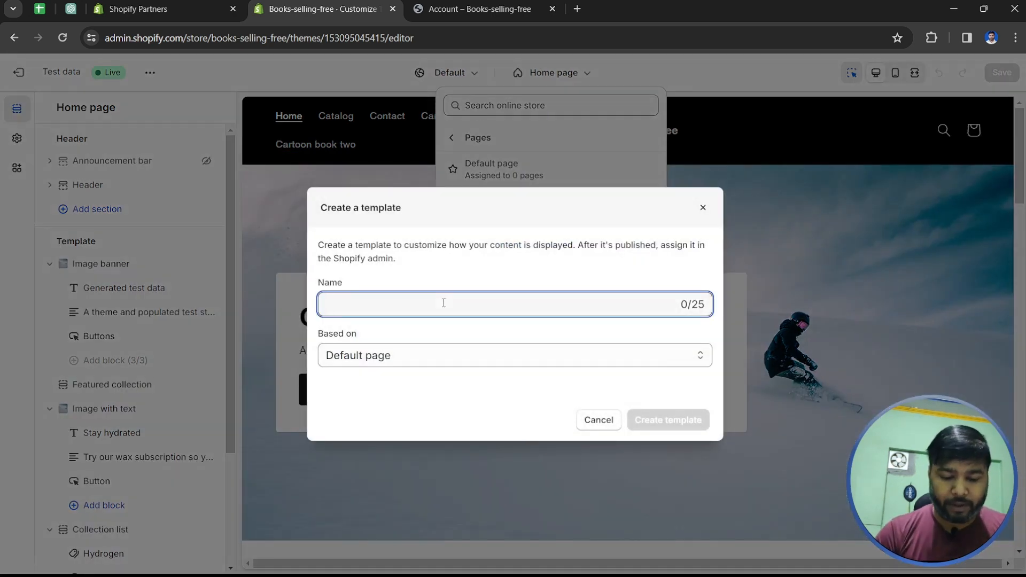
{"action": "type", "text": "Shopify Ex"}
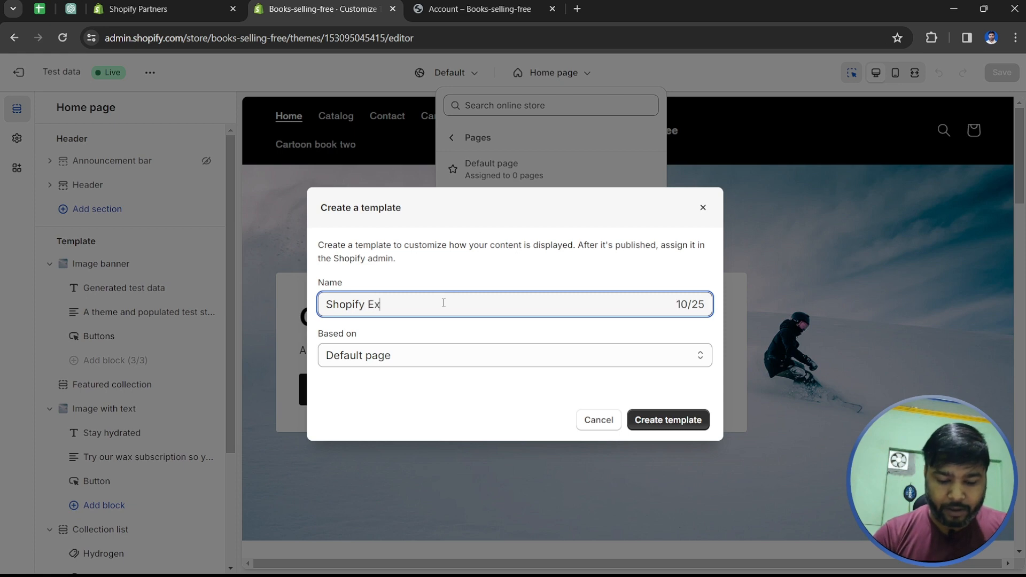
{"action": "type", "text": "pert"}
{"action": "left_click", "coordinate": [428, 351]}
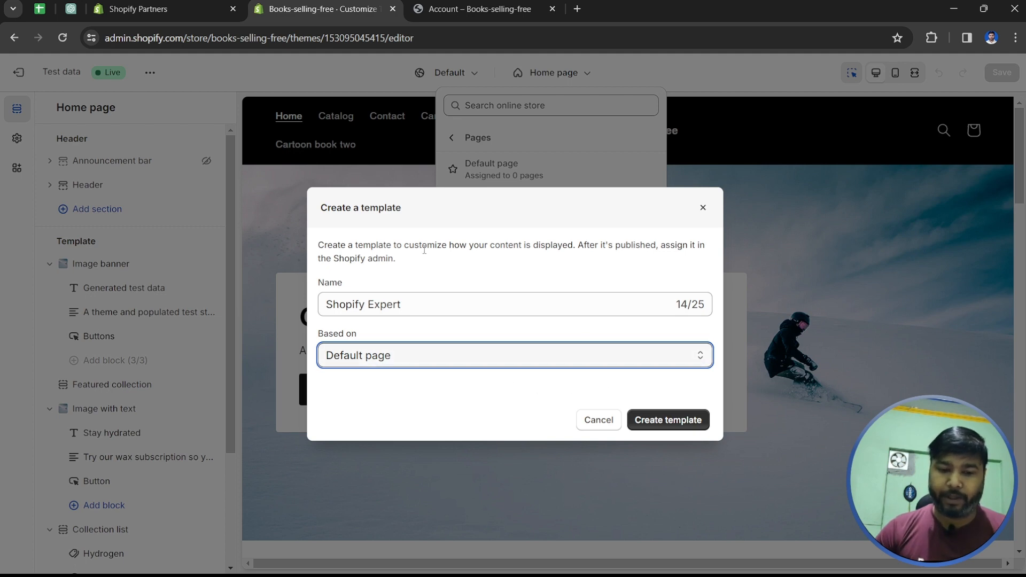
{"action": "left_click", "coordinate": [446, 304]}
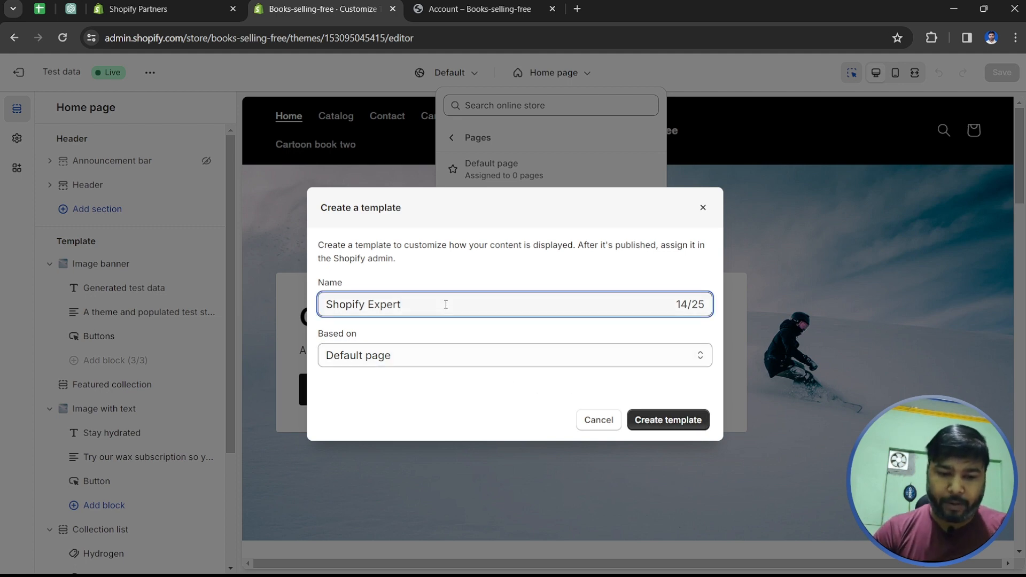
{"action": "type", "text": "Page"}
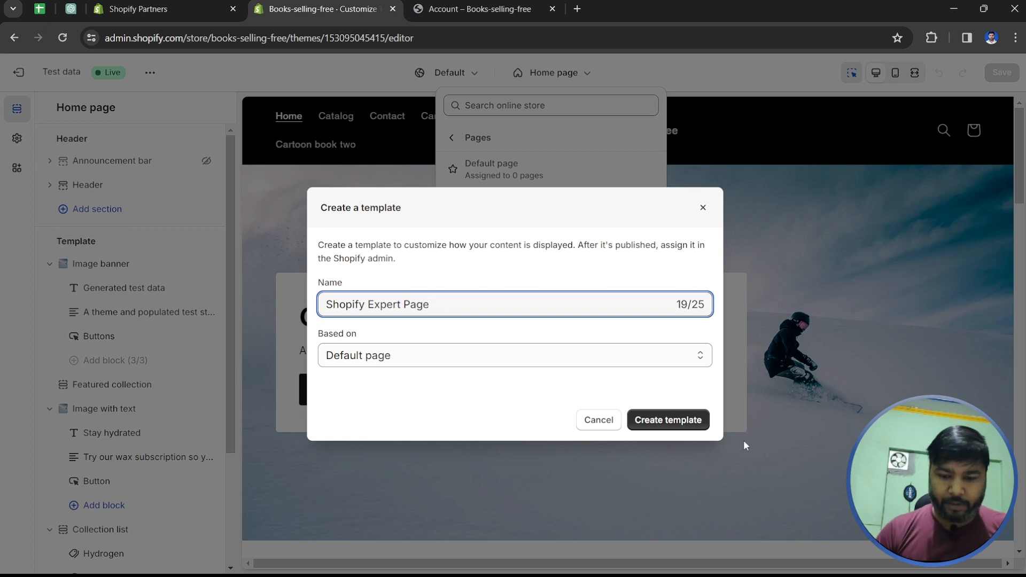
{"action": "left_click", "coordinate": [681, 426]}
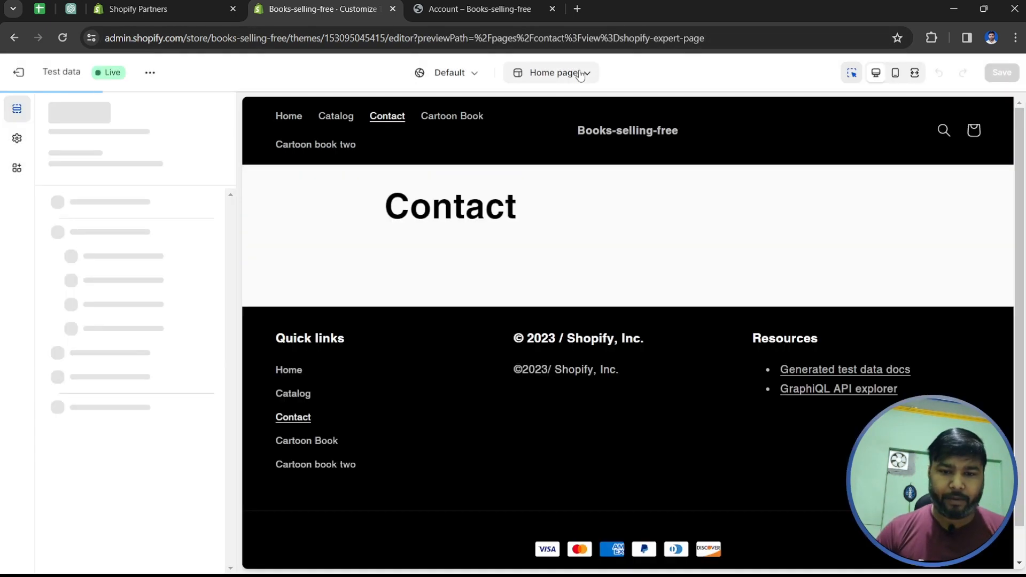
- Create a new blog template named Shopify Expert Blog, based on the Default blog
{"action": "left_click", "coordinate": [579, 71]}
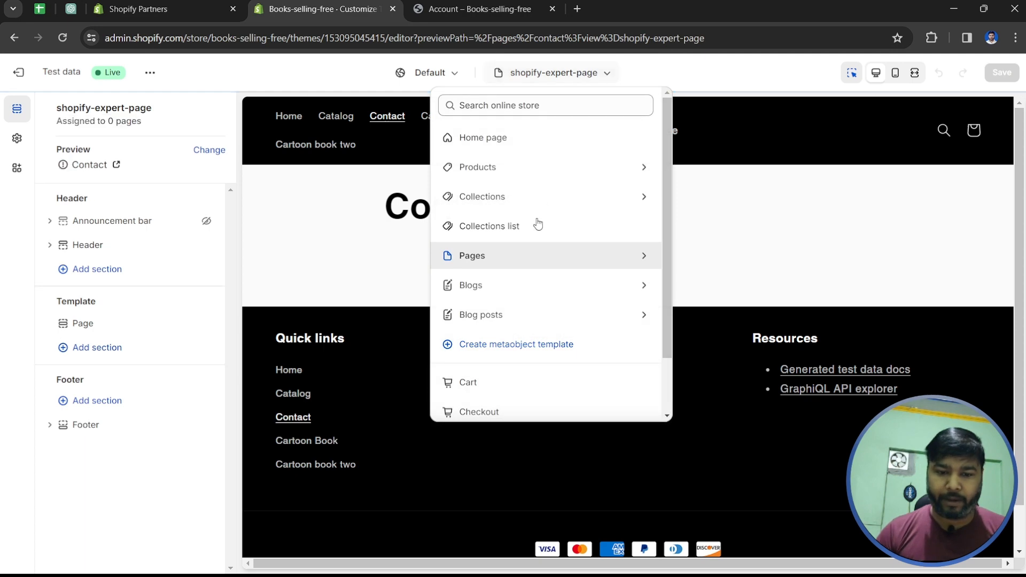
{"action": "left_click", "coordinate": [527, 286]}
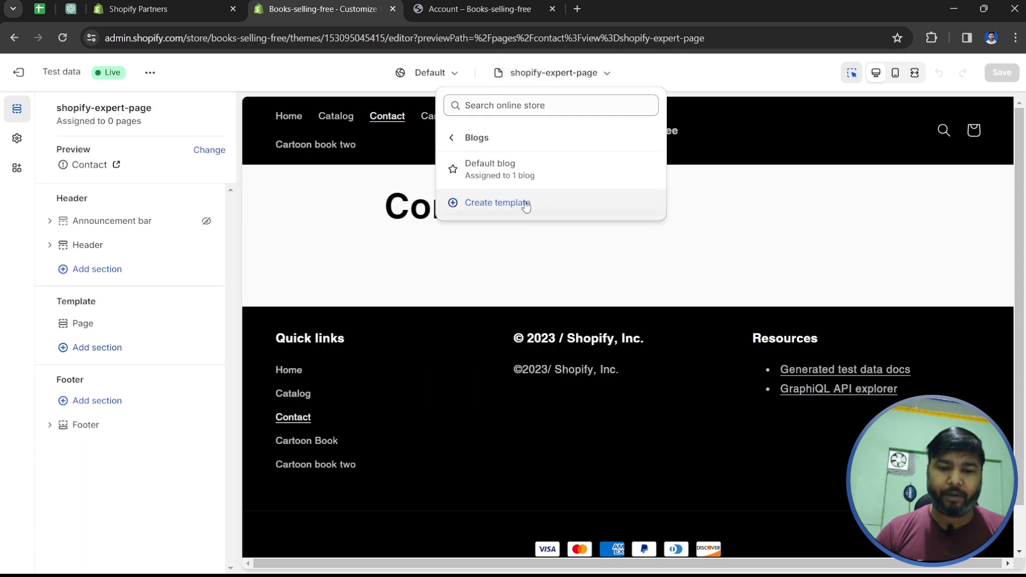
{"action": "left_click", "coordinate": [525, 203]}
{"action": "left_click", "coordinate": [447, 301]}
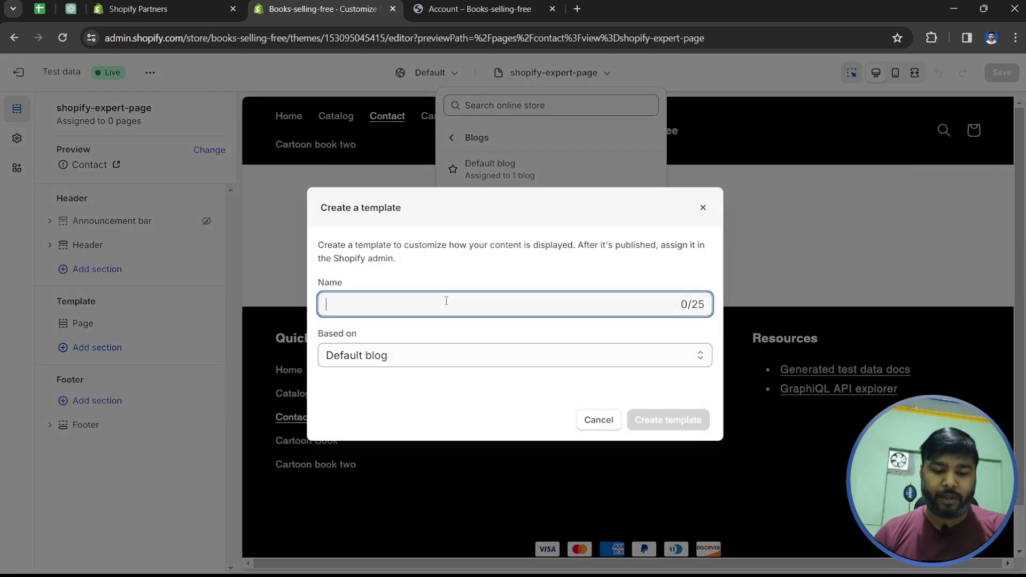
{"action": "type", "text": "Shopify"}
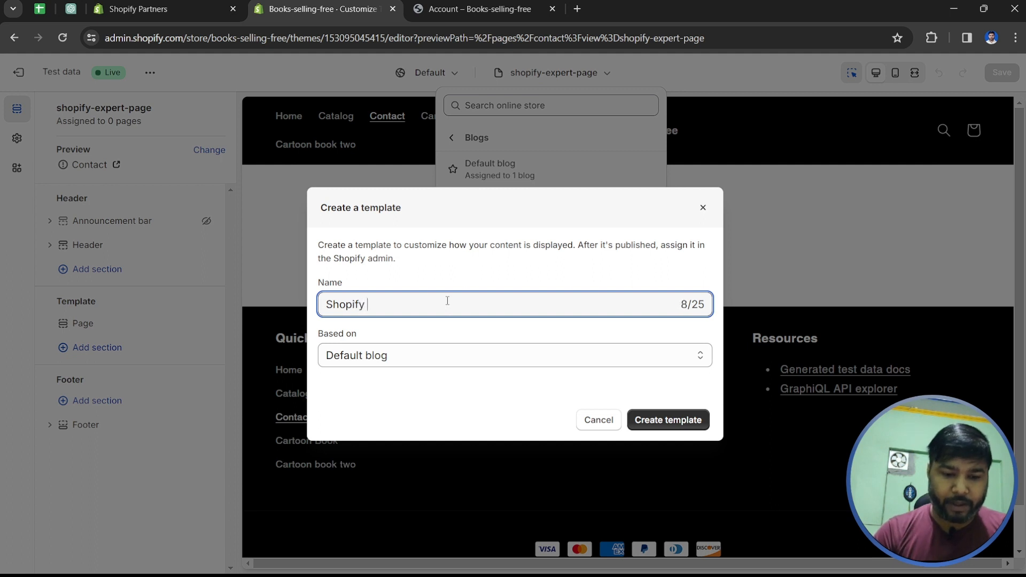
{"action": "type", "text": " Expert "}
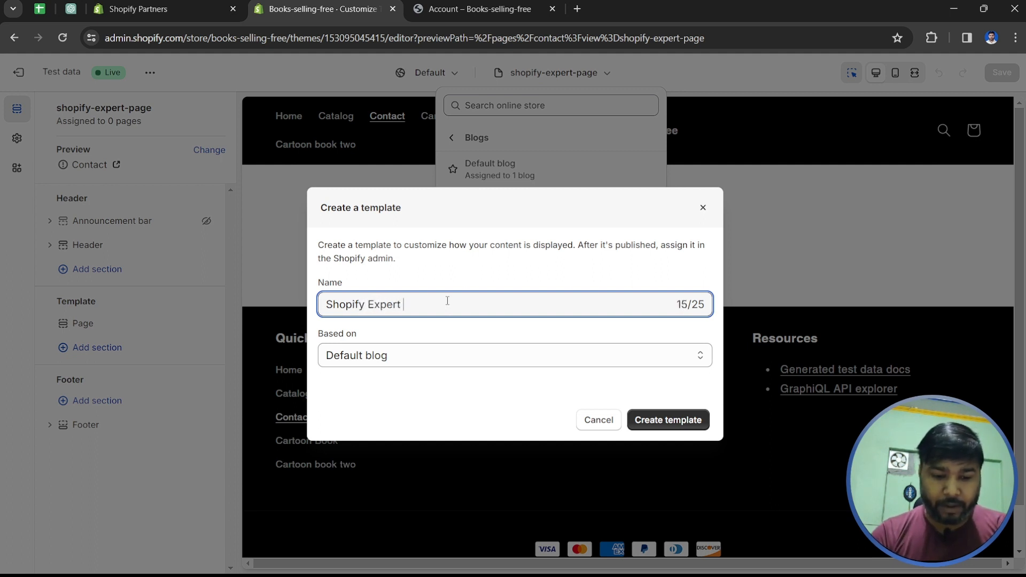
{"action": "type", "text": "Blog"}
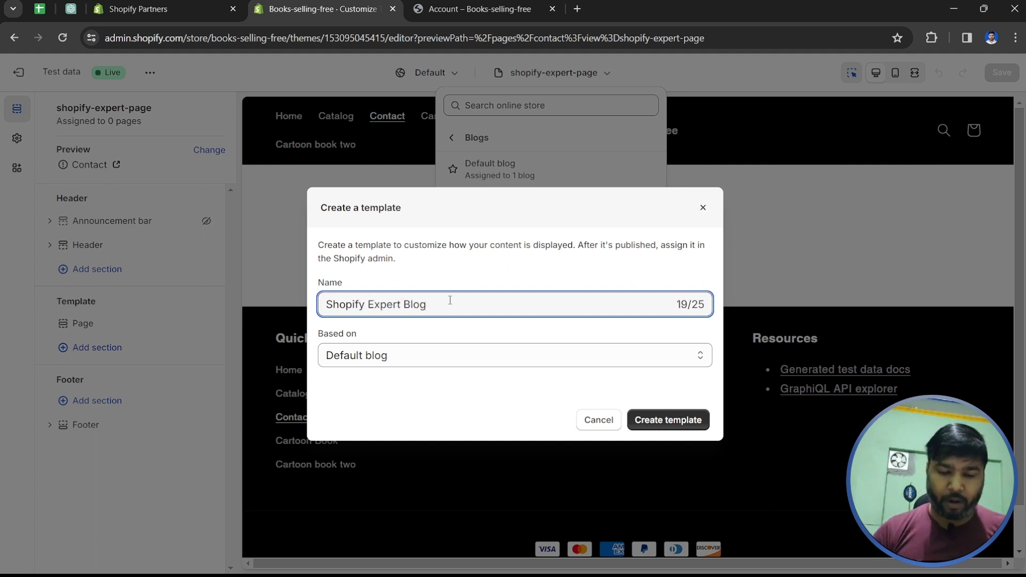
{"action": "left_click", "coordinate": [651, 422]}
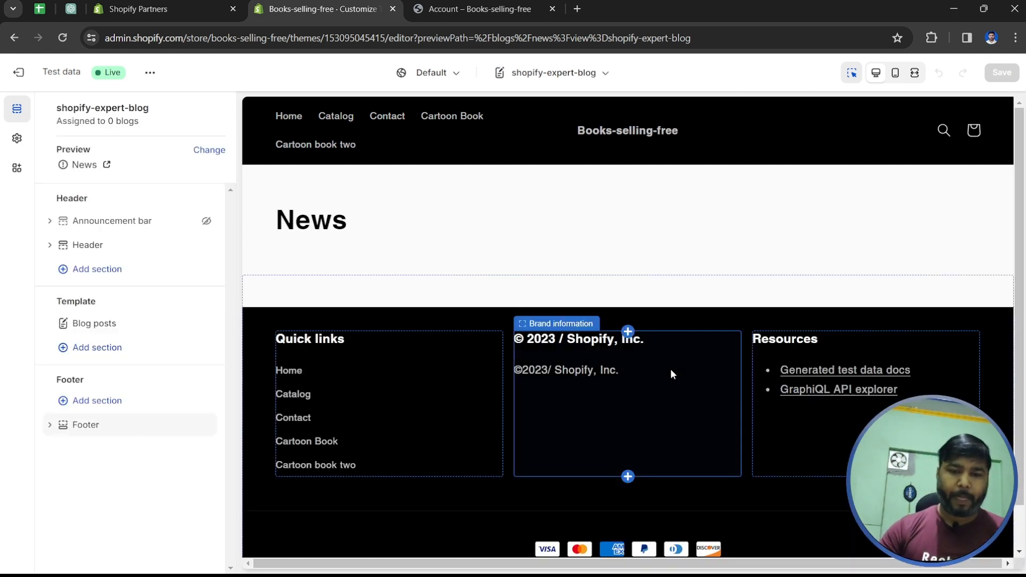
- Check which templates are available for Blog posts, then close the template list
{"action": "left_click", "coordinate": [582, 80]}
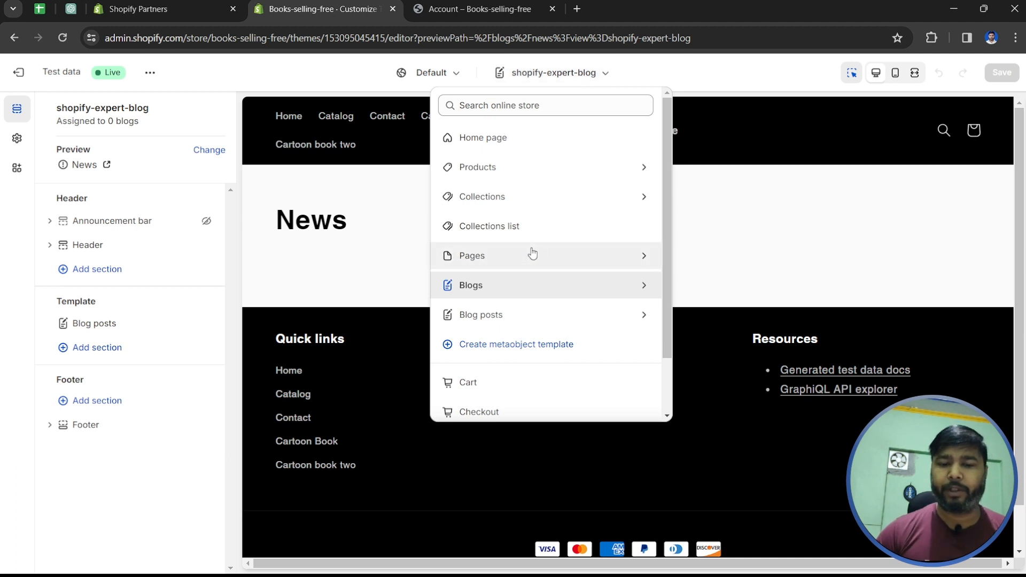
{"action": "left_click", "coordinate": [577, 320]}
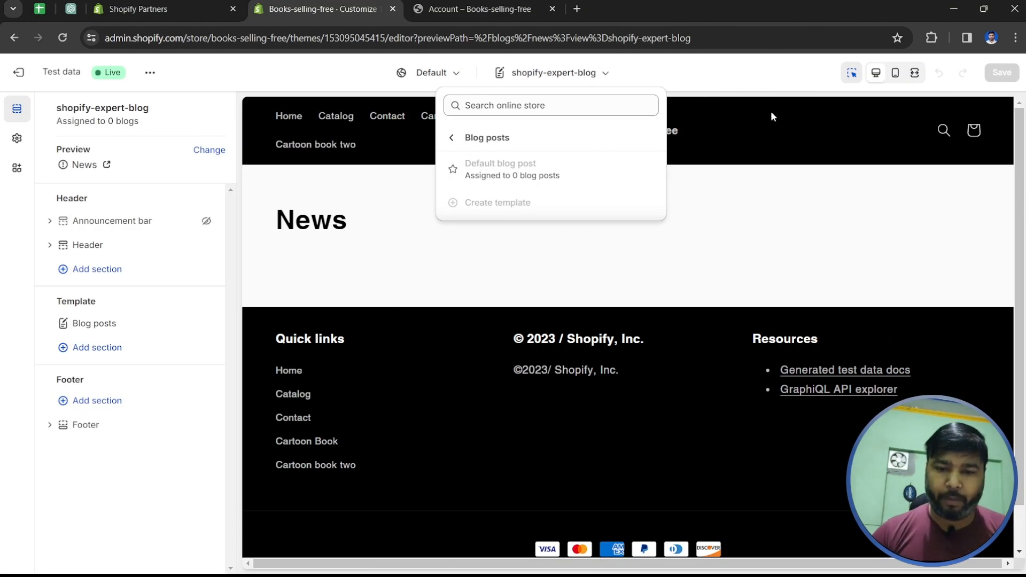
{"action": "left_click", "coordinate": [761, 79]}
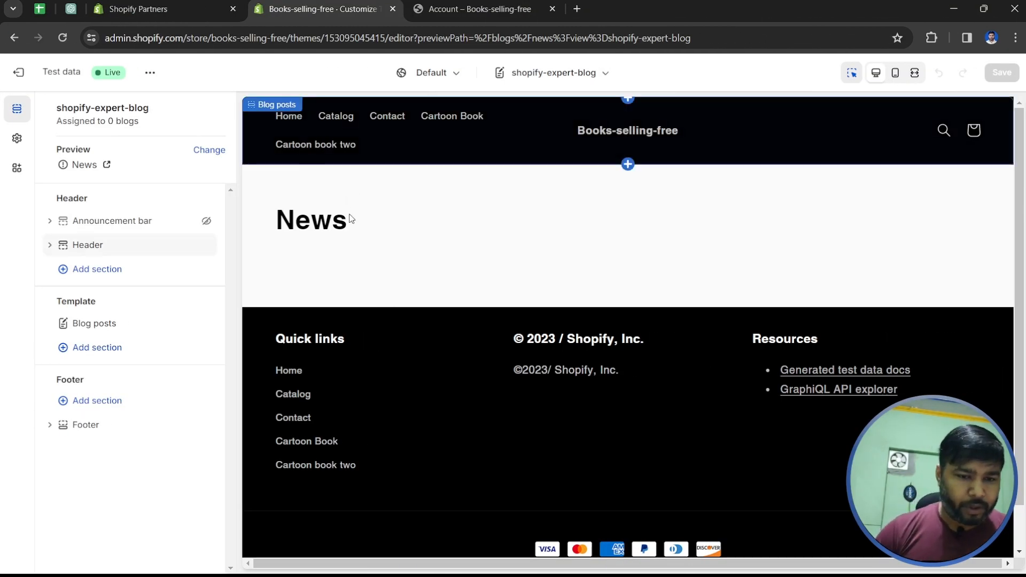
- Switch the theme editor to the Home page and toggle the visibility of the Image banner section
{"action": "left_click", "coordinate": [553, 73]}
{"action": "left_click", "coordinate": [517, 141]}
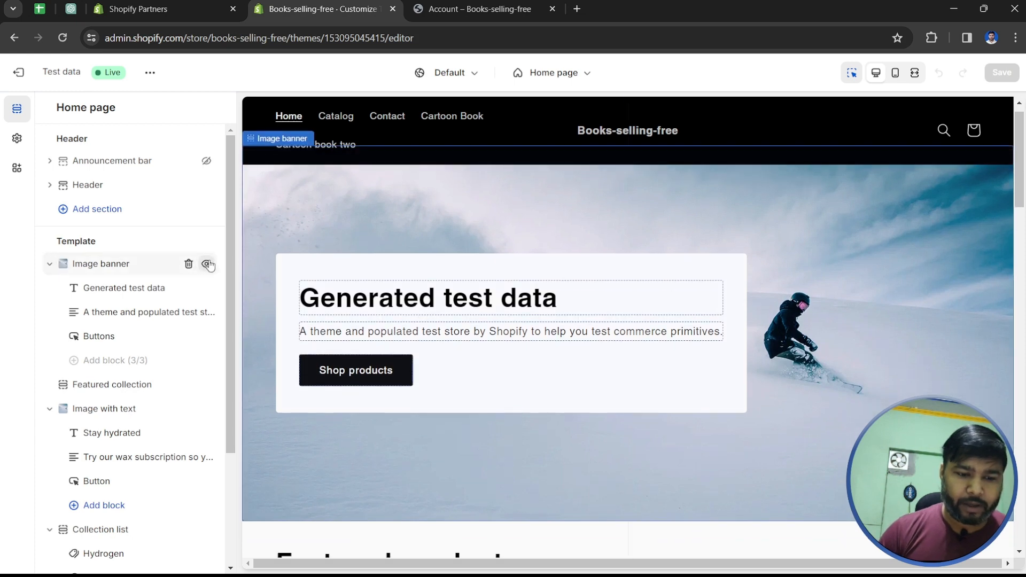
{"action": "left_click", "coordinate": [207, 265]}
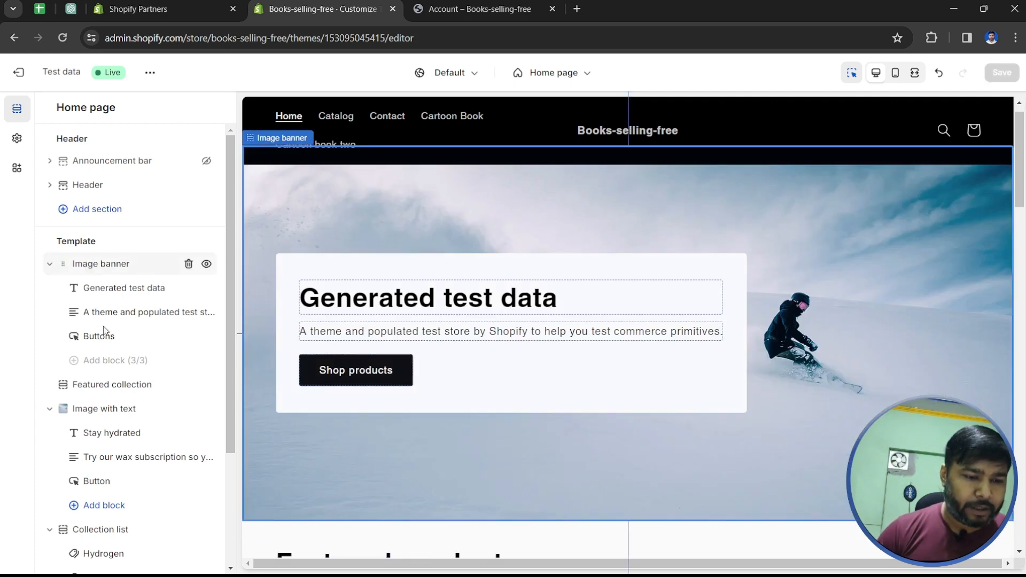
- Examine the Image banner section's settings, including second image, overlay opacity, banner height and content position, and return to the section list
{"action": "left_click", "coordinate": [99, 264]}
{"action": "scroll", "coordinate": [106, 337], "scroll_direction": "down", "scroll_amount": 4}
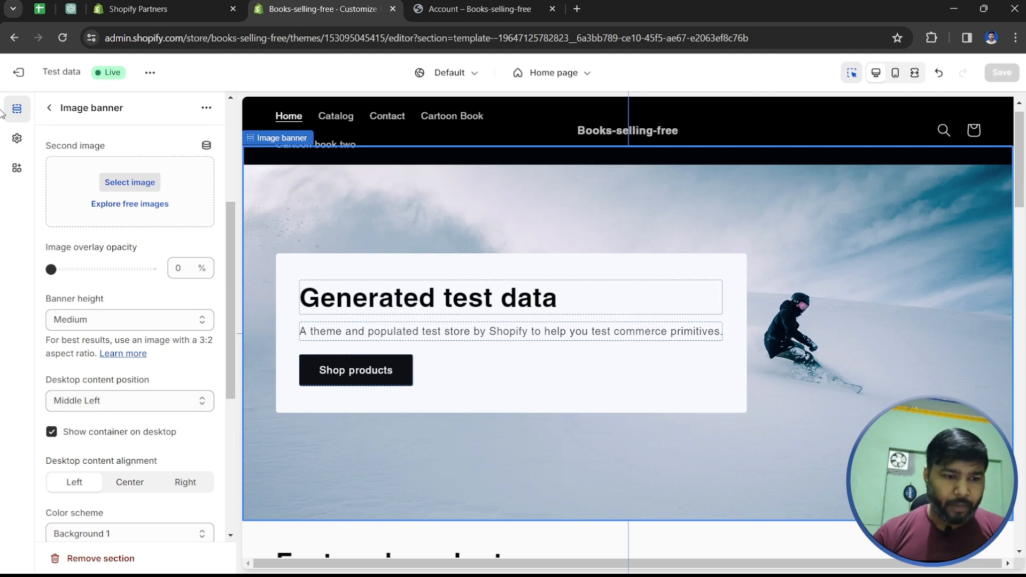
{"action": "left_click", "coordinate": [50, 108]}
- Look through the Home page's Header, Template and Footer sections and the blocks they contain
{"action": "scroll", "coordinate": [118, 342], "scroll_direction": "down", "scroll_amount": 3}
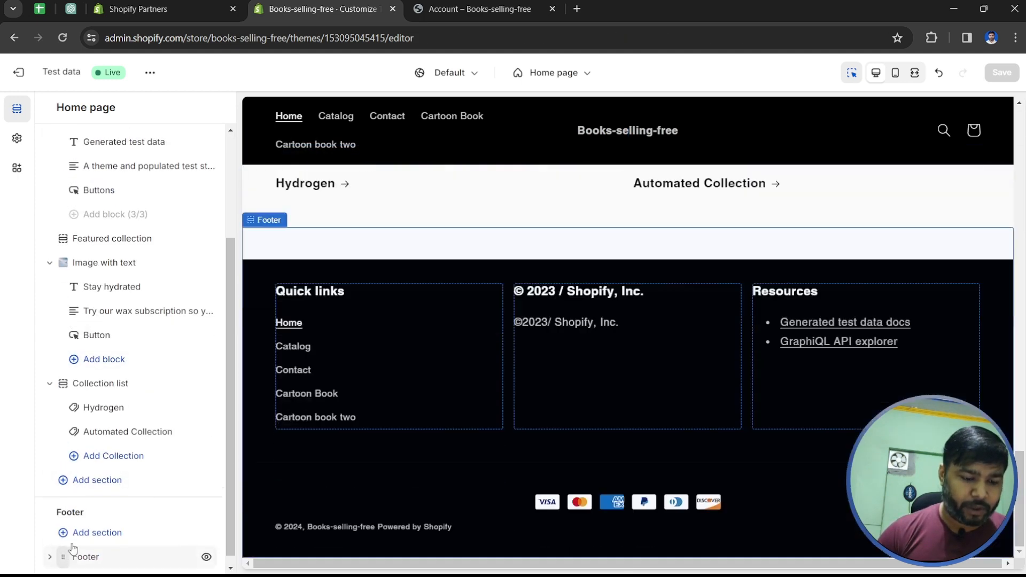
{"action": "scroll", "coordinate": [72, 297], "scroll_direction": "up", "scroll_amount": 3}
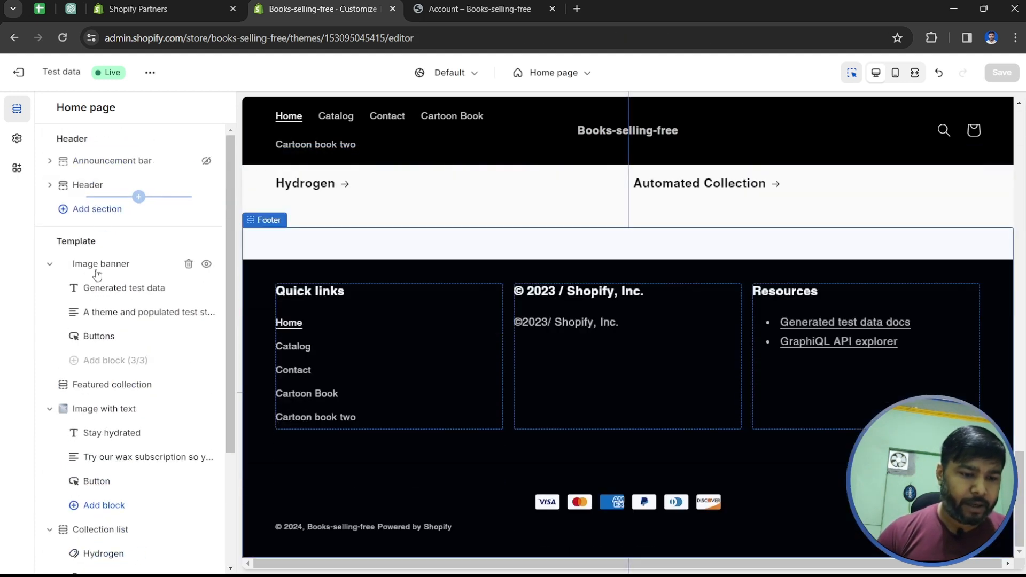
{"action": "scroll", "coordinate": [76, 369], "scroll_direction": "down", "scroll_amount": 3}
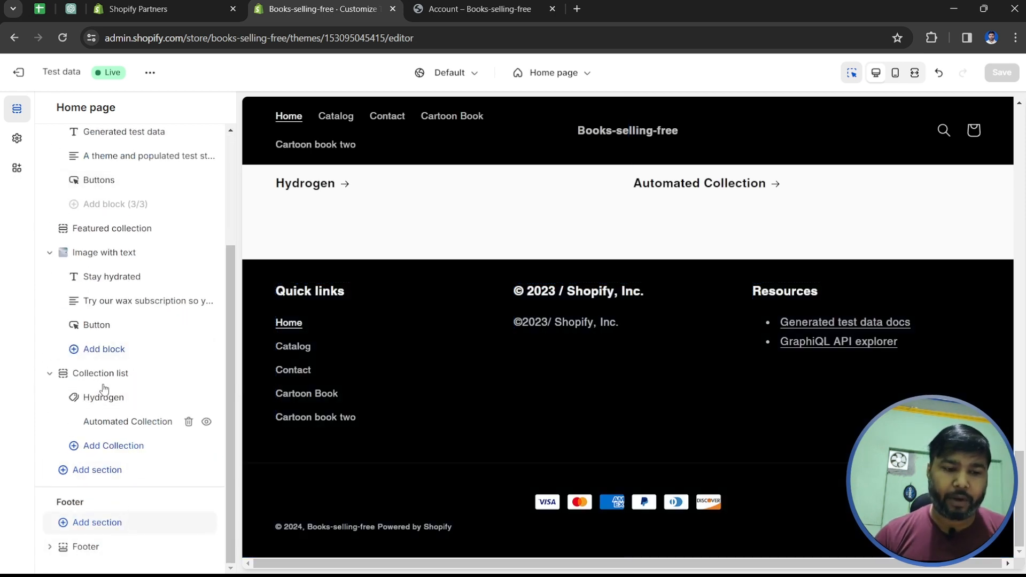
{"action": "scroll", "coordinate": [100, 263], "scroll_direction": "up", "scroll_amount": 3}
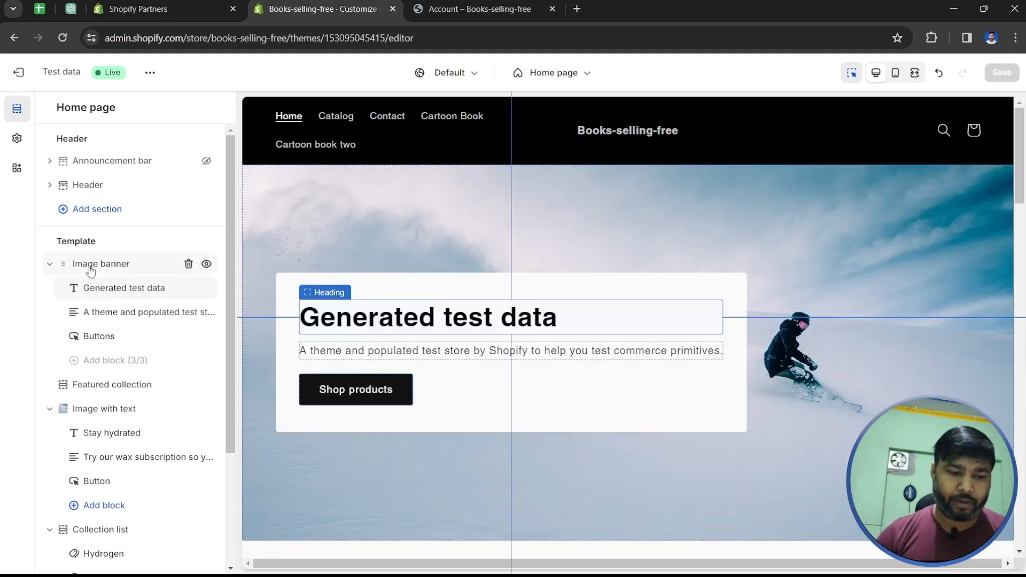
{"action": "scroll", "coordinate": [96, 469], "scroll_direction": "down", "scroll_amount": 1}
{"action": "scroll", "coordinate": [96, 469], "scroll_direction": "down", "scroll_amount": 3}
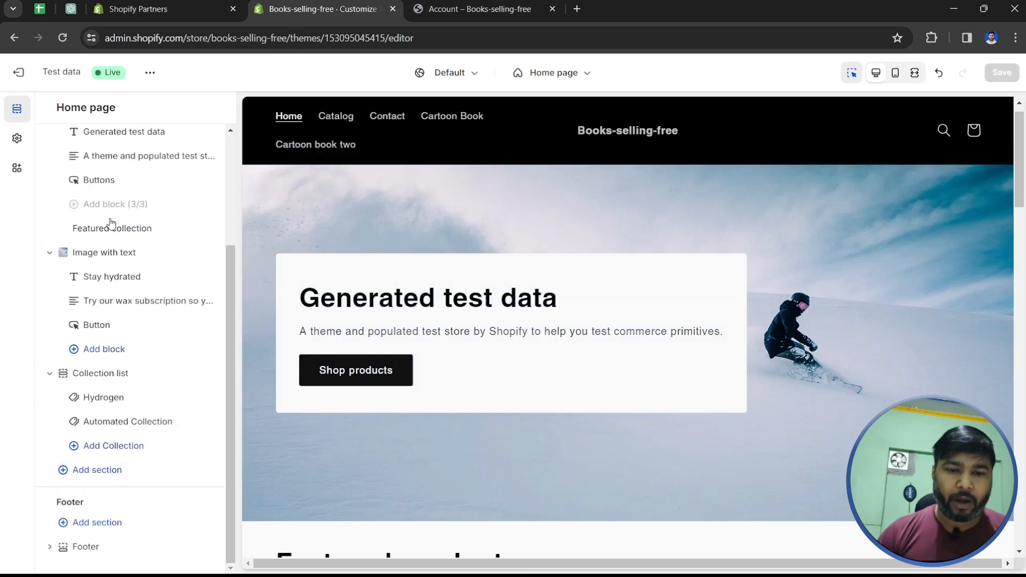
{"action": "scroll", "coordinate": [94, 352], "scroll_direction": "up", "scroll_amount": 3}
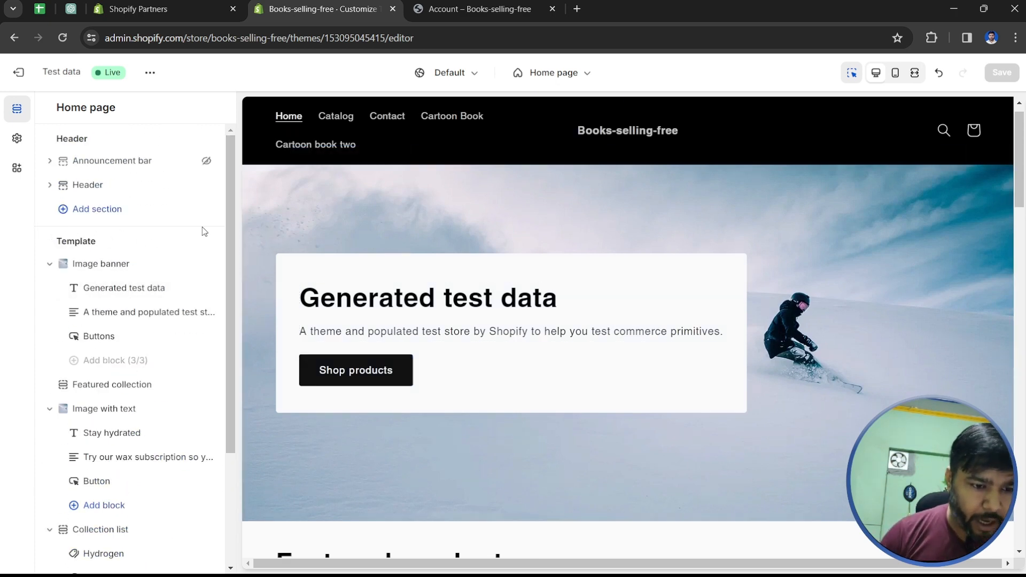
{"action": "scroll", "coordinate": [150, 406], "scroll_direction": "down", "scroll_amount": 3}
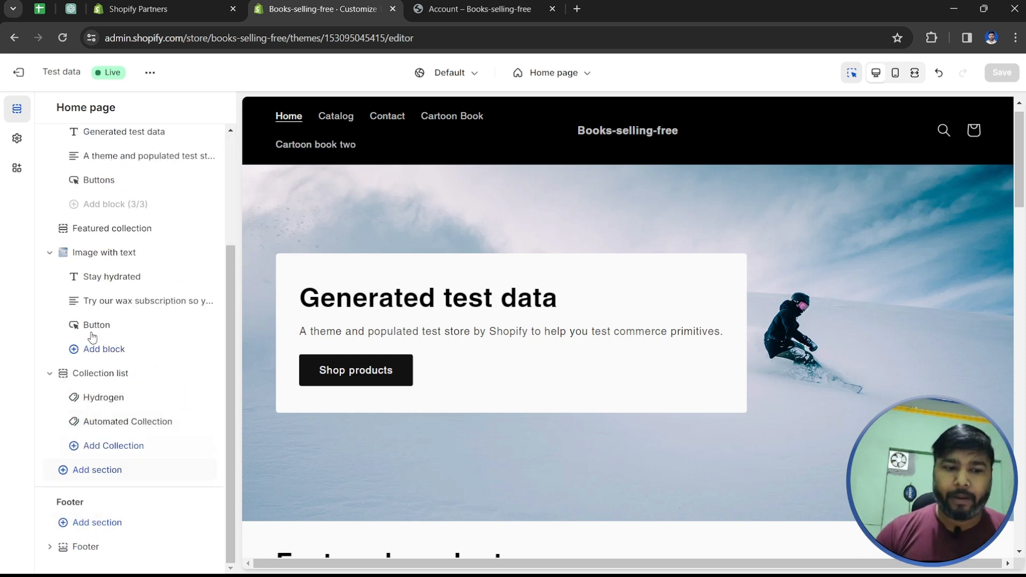
- Open the Default product template from the Products templates in the theme editor
{"action": "left_click", "coordinate": [555, 74]}
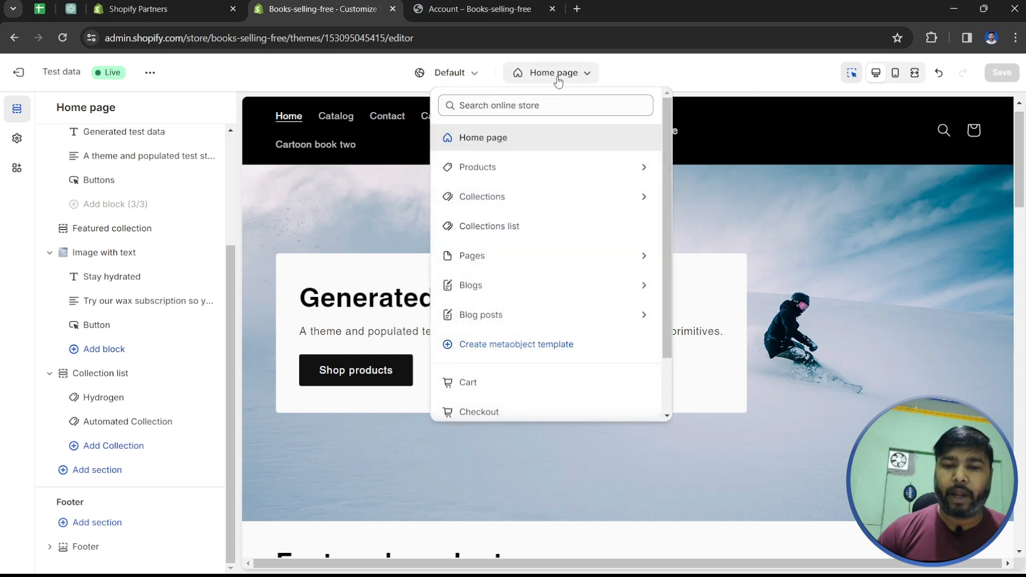
{"action": "left_click", "coordinate": [486, 168]}
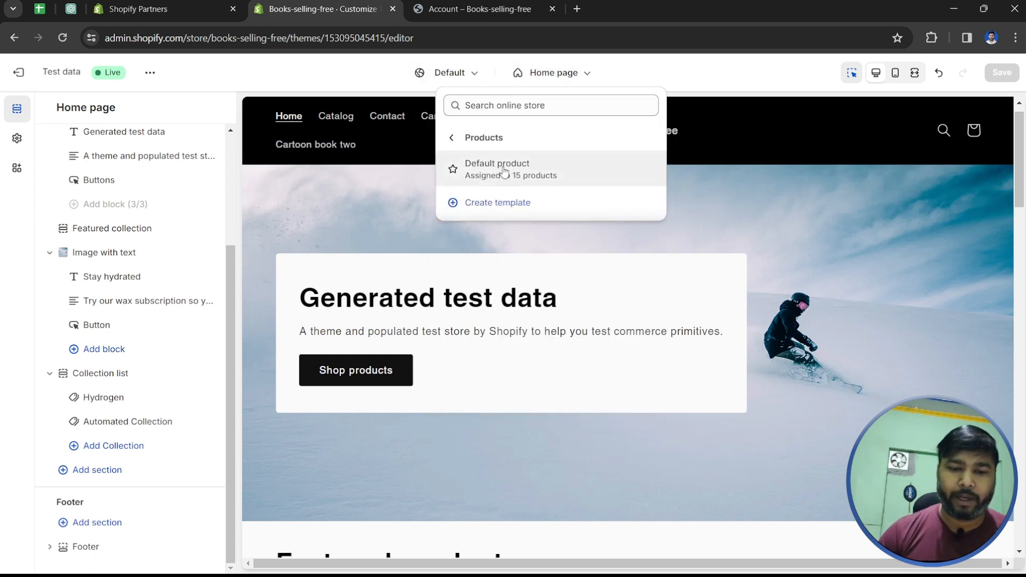
{"action": "left_click", "coordinate": [504, 170]}
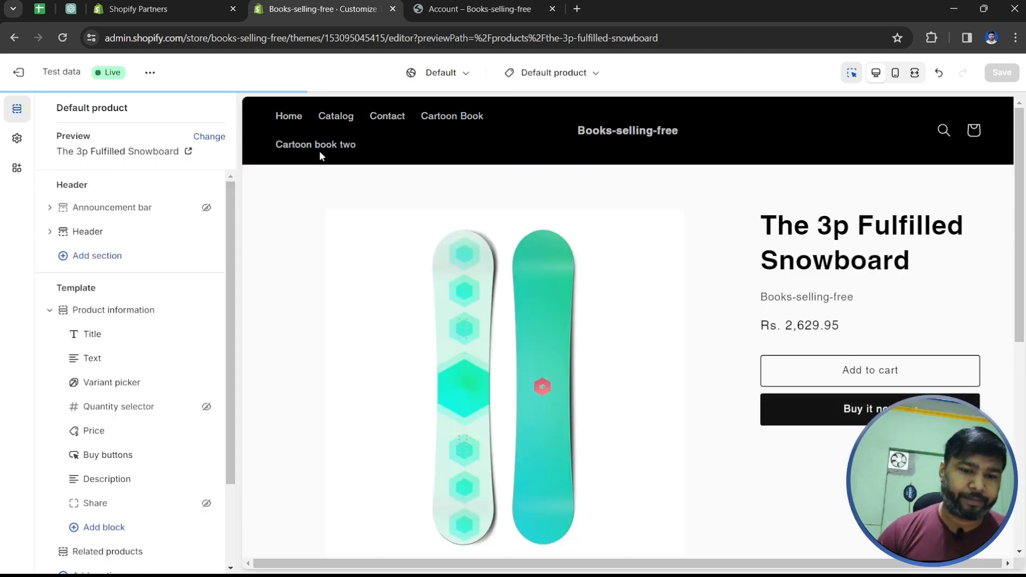
- Examine the Default product template's Header, Template and Footer groups, including the Product information blocks
{"action": "scroll", "coordinate": [133, 238], "scroll_direction": "down", "scroll_amount": 2}
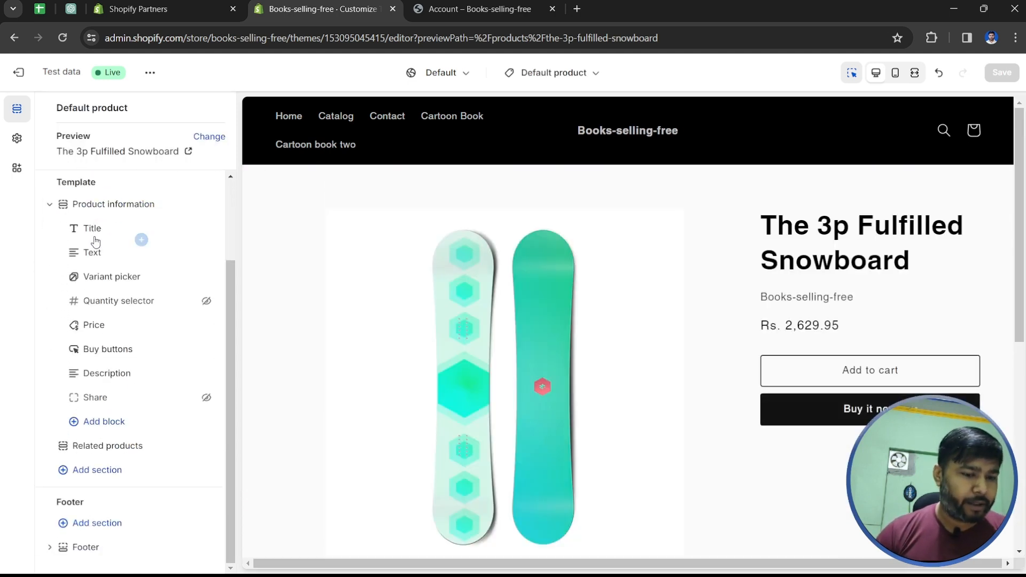
{"action": "scroll", "coordinate": [91, 427], "scroll_direction": "up", "scroll_amount": 2}
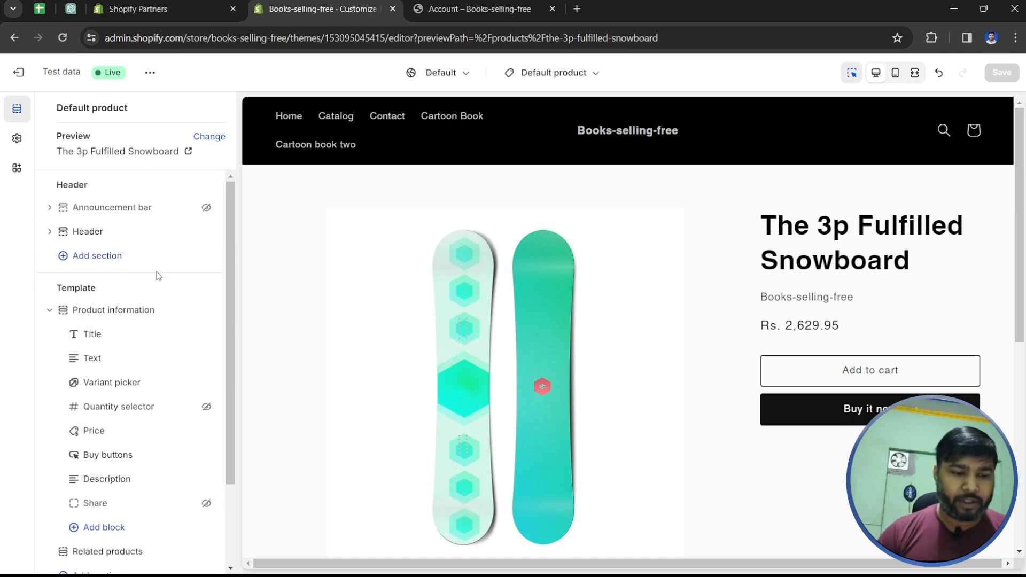
{"action": "left_click_drag", "start_coordinate": [101, 296], "coordinate": [55, 288]}
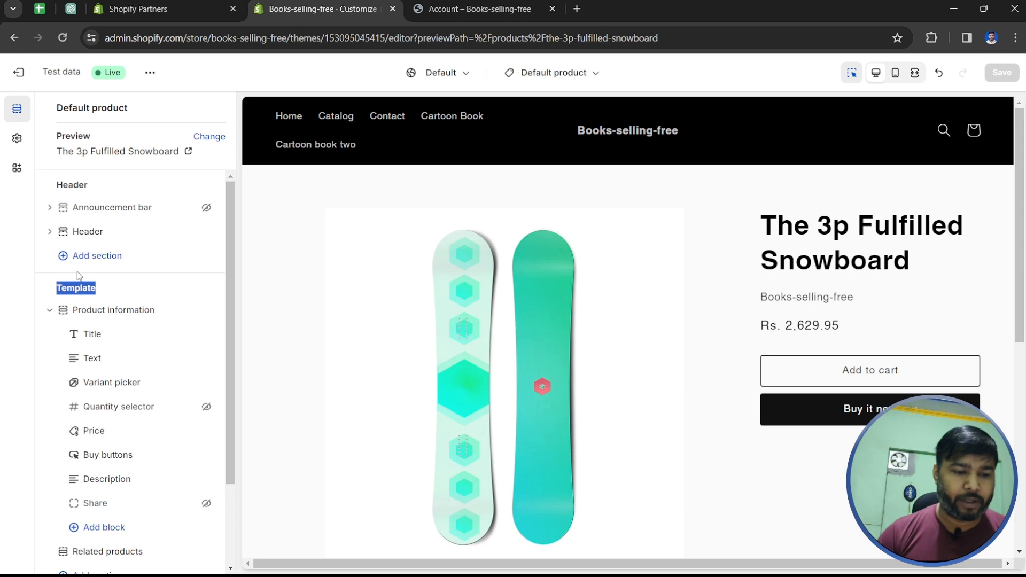
{"action": "scroll", "coordinate": [209, 373], "scroll_direction": "down", "scroll_amount": 2}
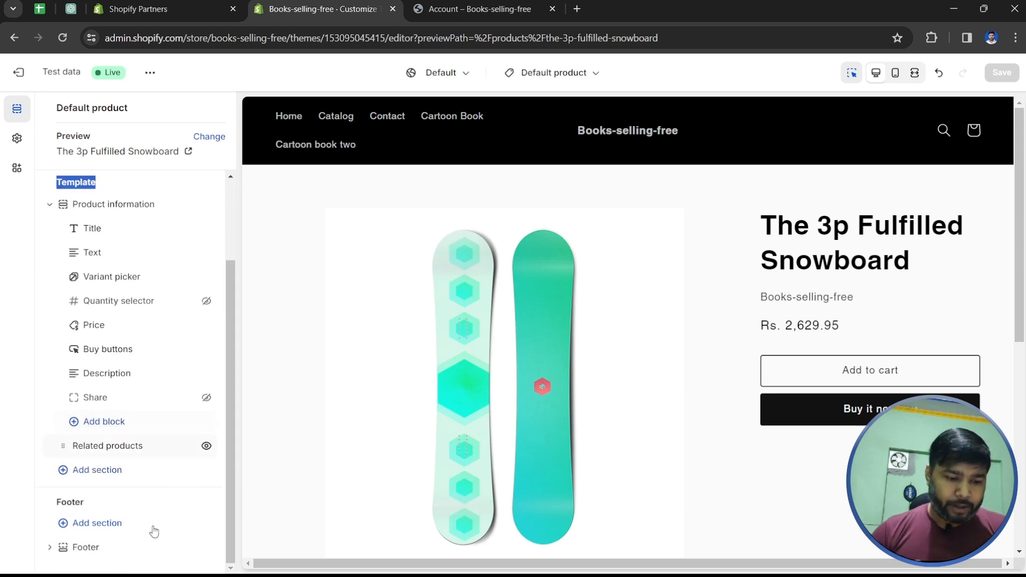
{"action": "left_click_drag", "start_coordinate": [88, 508], "coordinate": [57, 505]}
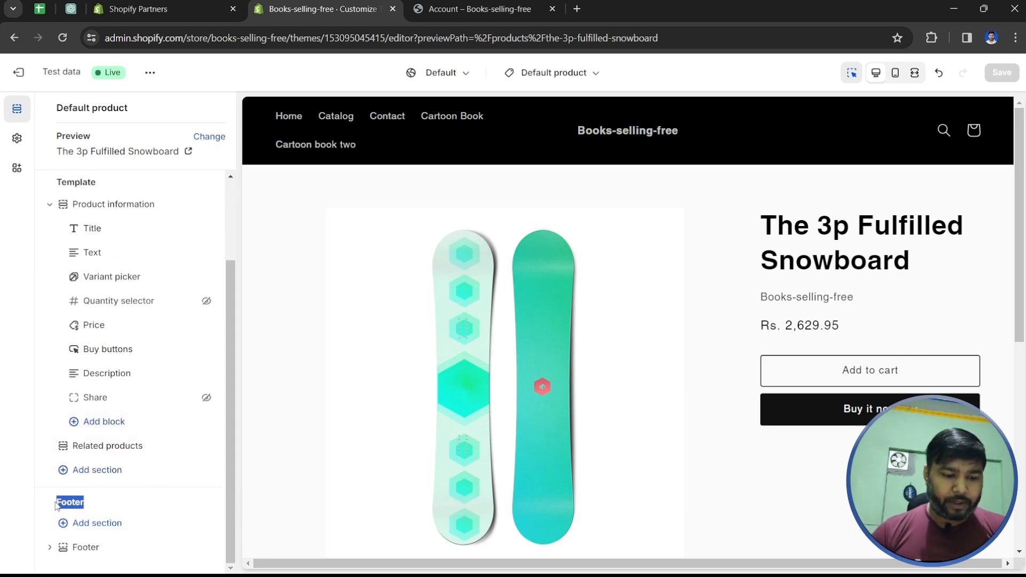
- Switch the theme editor's market from Default to India and review the other available markets
{"action": "left_click", "coordinate": [149, 72]}
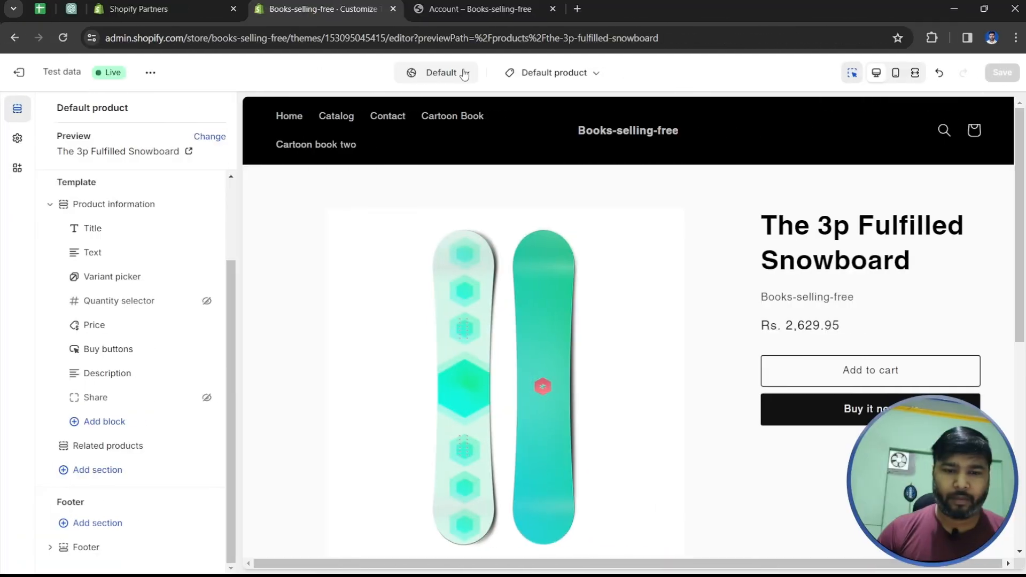
{"action": "left_click", "coordinate": [463, 72]}
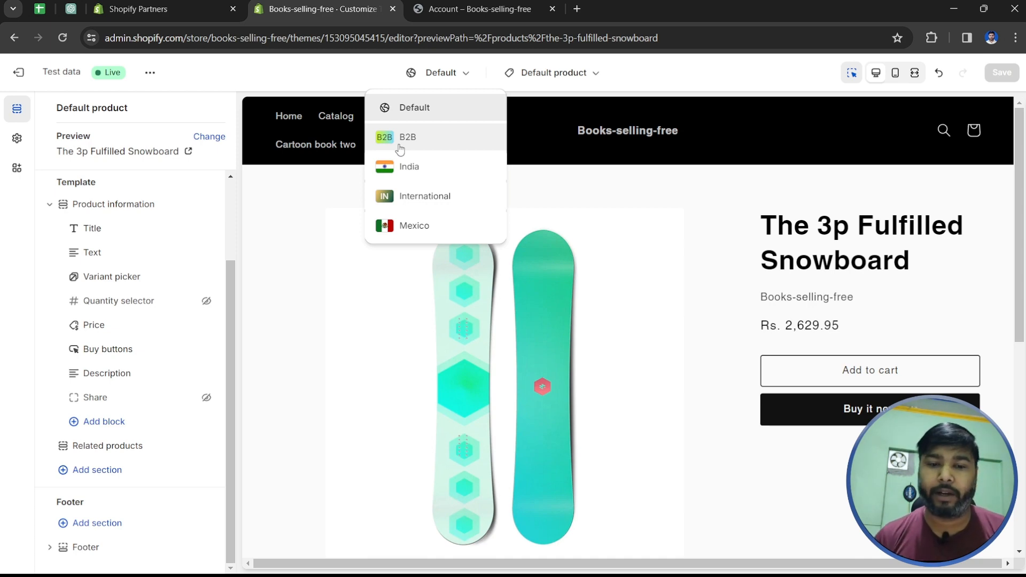
{"action": "left_click", "coordinate": [430, 170]}
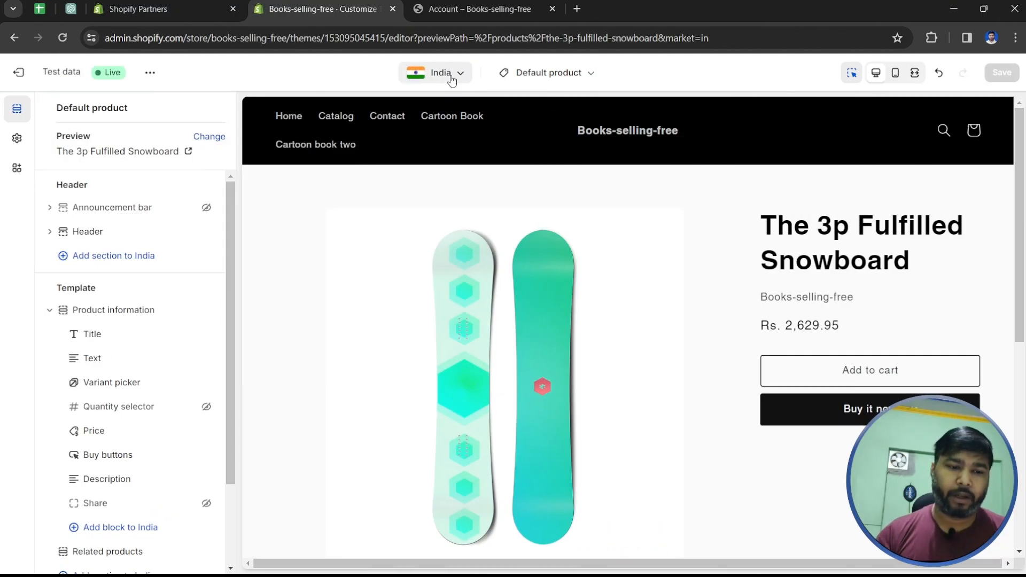
{"action": "left_click", "coordinate": [451, 77]}
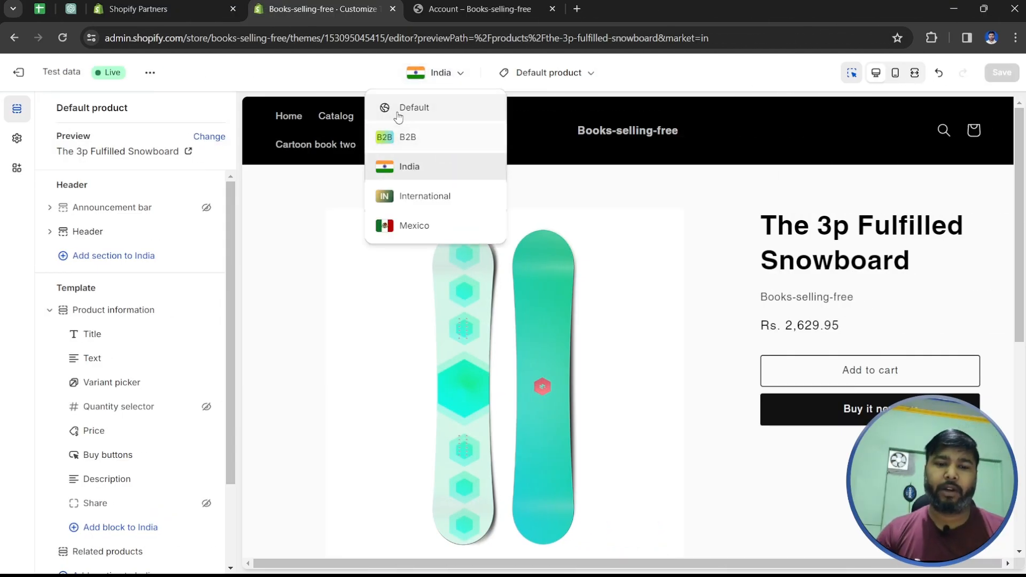
{"action": "left_click", "coordinate": [674, 67]}
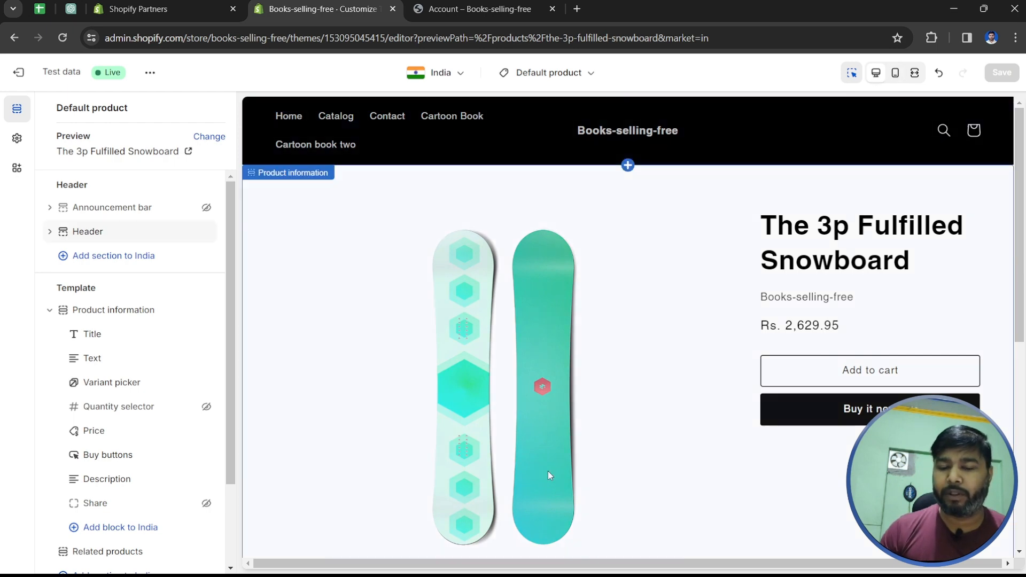
- Preview the product page in mobile and fullscreen views, and return to the desktop view
{"action": "left_click", "coordinate": [896, 75]}
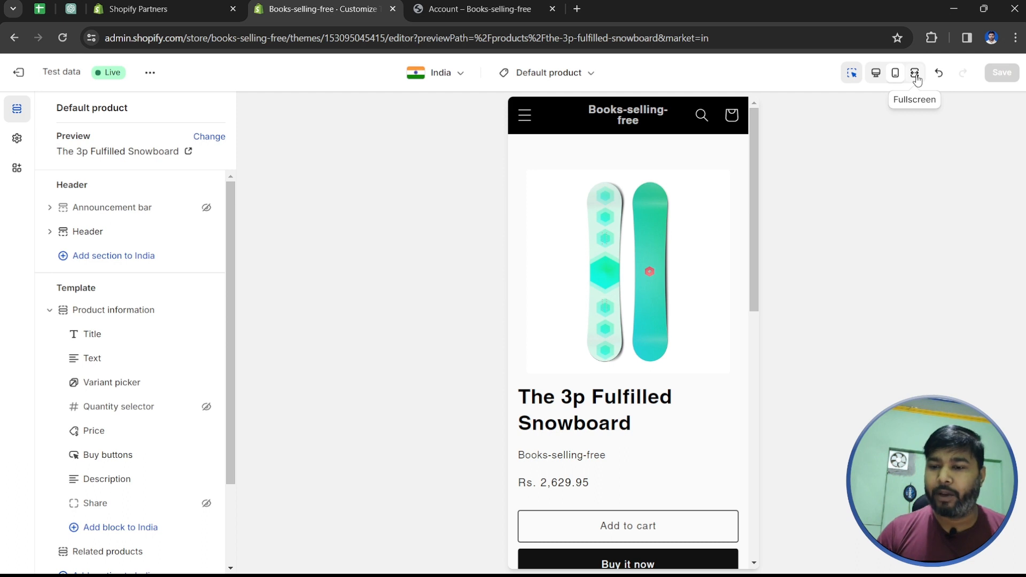
{"action": "left_click", "coordinate": [915, 77]}
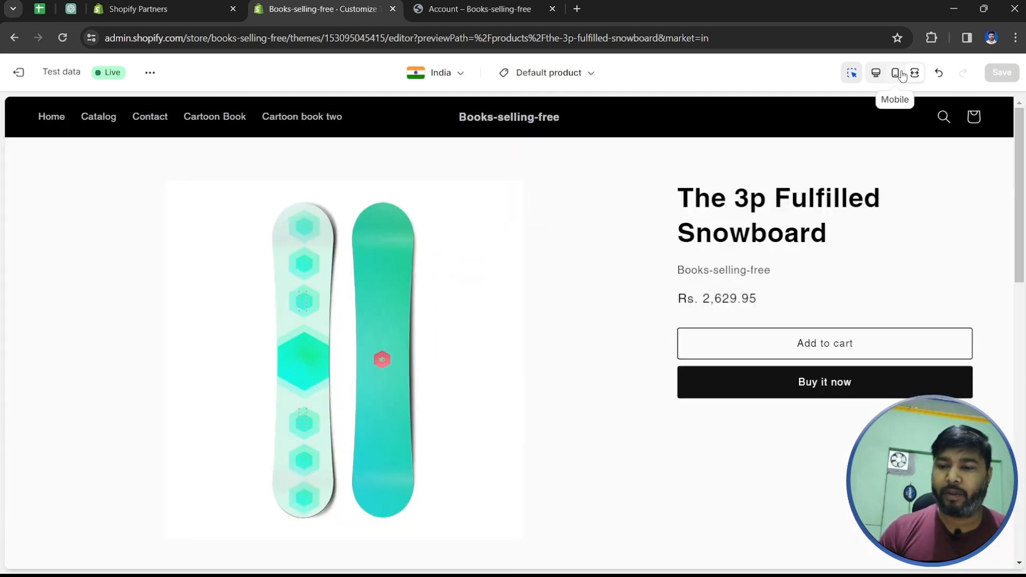
{"action": "left_click", "coordinate": [876, 77]}
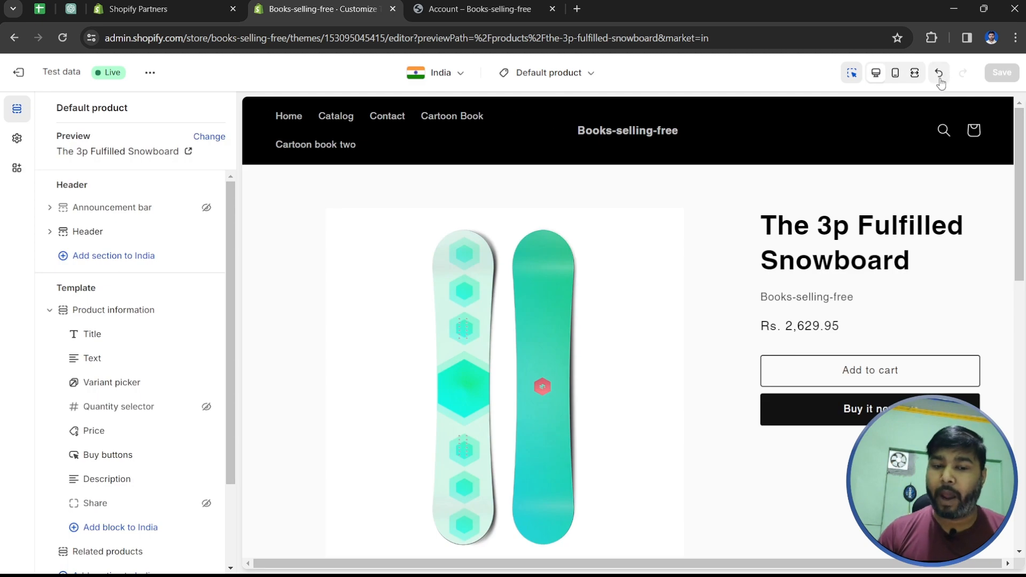
- Unhide the Announcement bar section for India and undo that change
{"action": "left_click", "coordinate": [206, 207]}
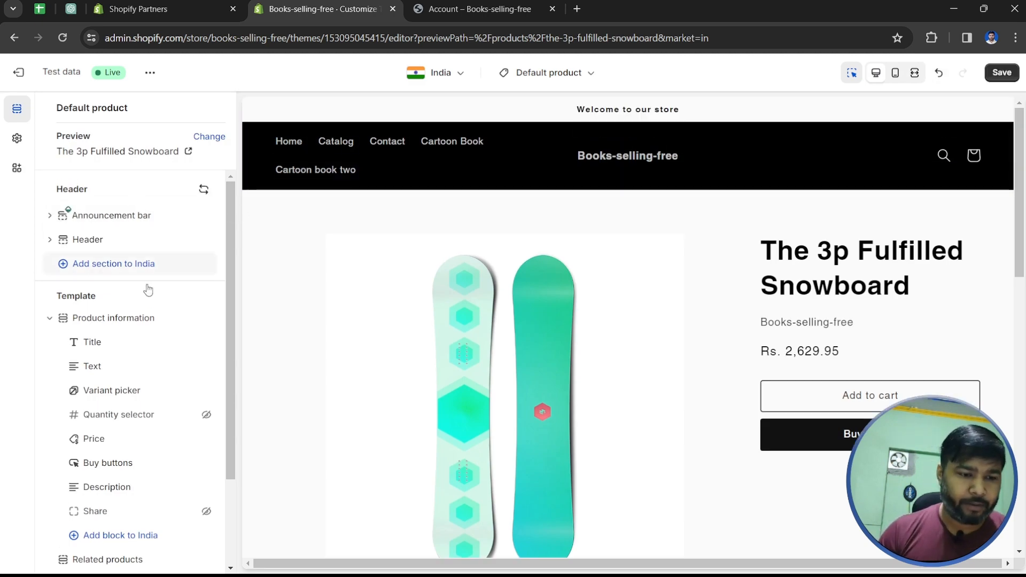
{"action": "left_click", "coordinate": [939, 74]}
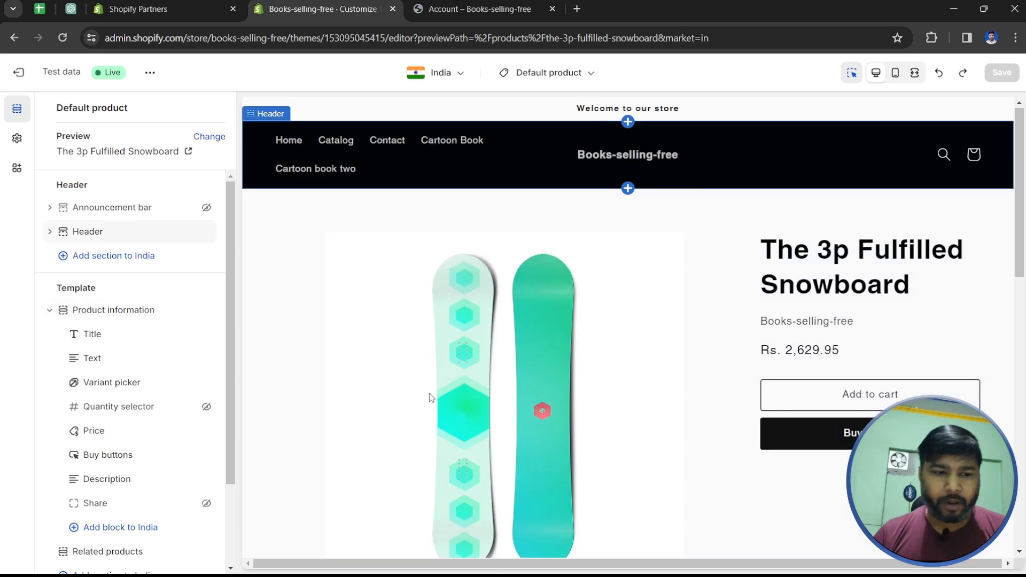
- Look through the India product page preview and its section list, checking the Title block's settings
{"action": "scroll", "coordinate": [338, 348], "scroll_direction": "down", "scroll_amount": 7}
{"action": "scroll", "coordinate": [625, 481], "scroll_direction": "down", "scroll_amount": 4}
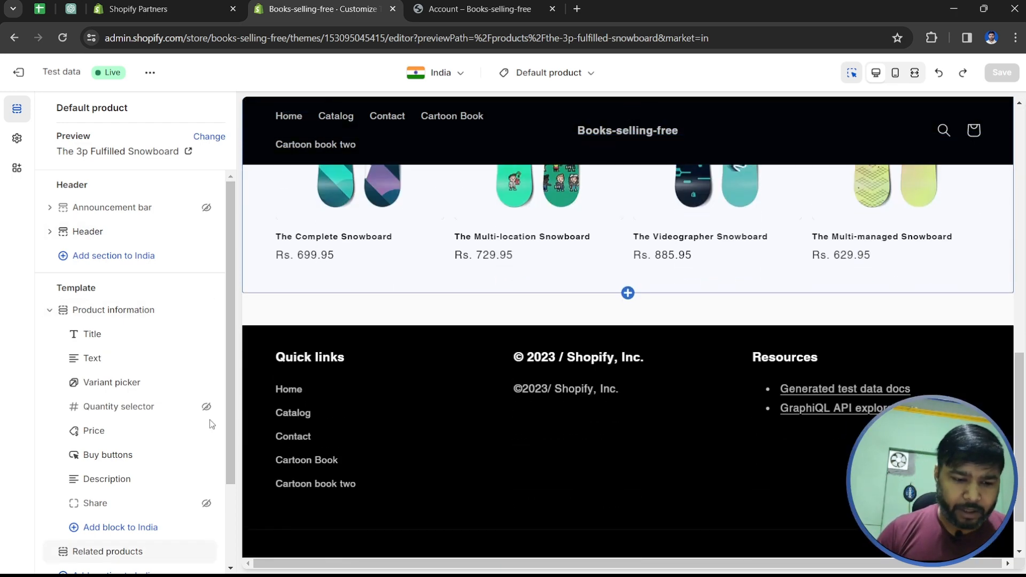
{"action": "scroll", "coordinate": [155, 432], "scroll_direction": "down", "scroll_amount": 2}
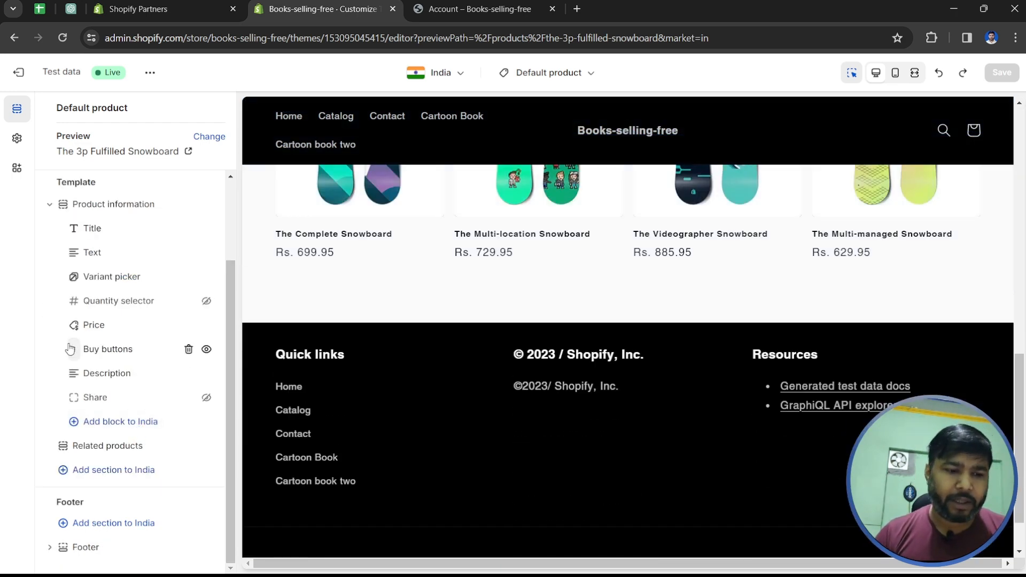
{"action": "left_click", "coordinate": [115, 235]}
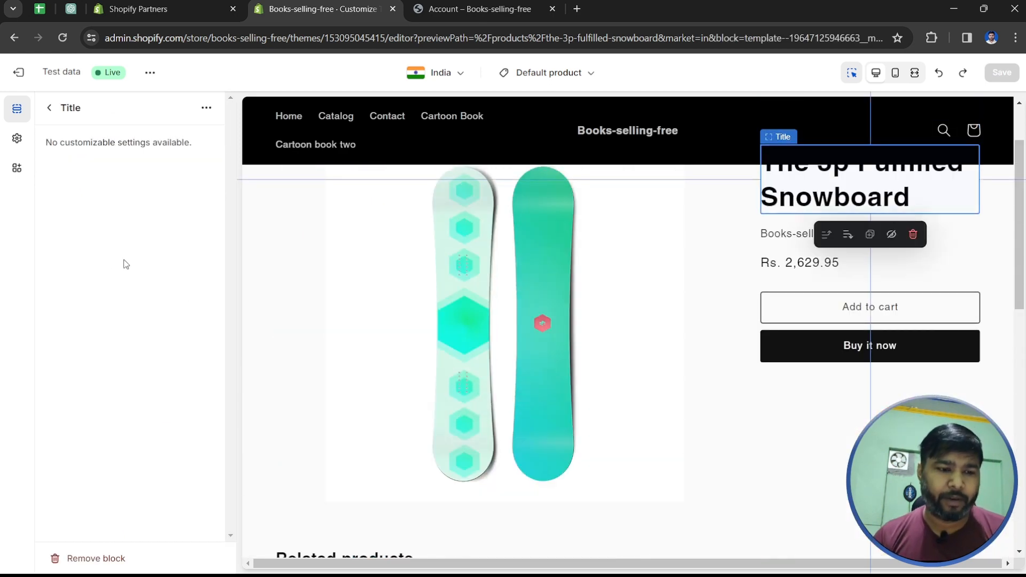
{"action": "scroll", "coordinate": [325, 269], "scroll_direction": "up", "scroll_amount": 2}
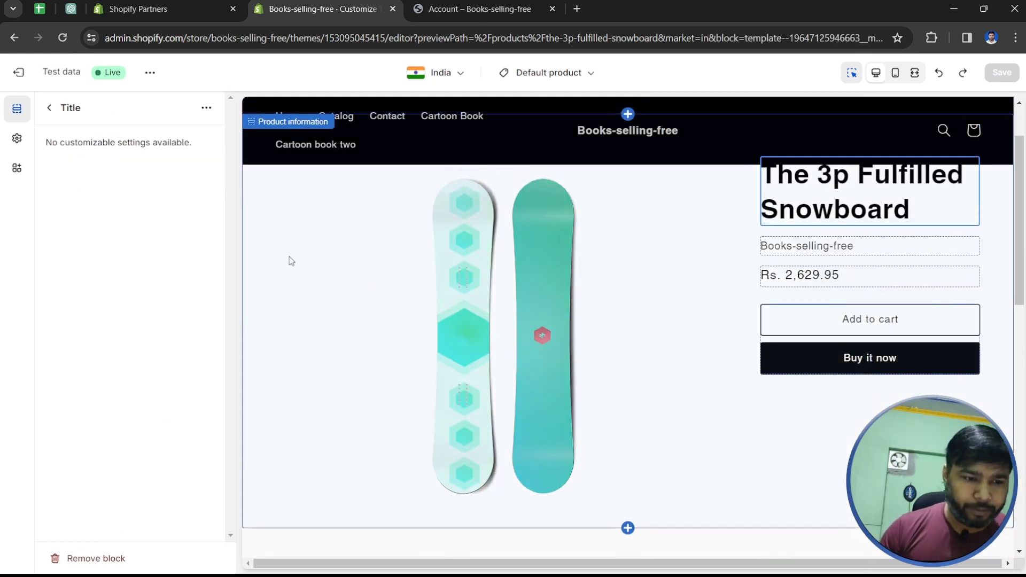
{"action": "left_click", "coordinate": [49, 108]}
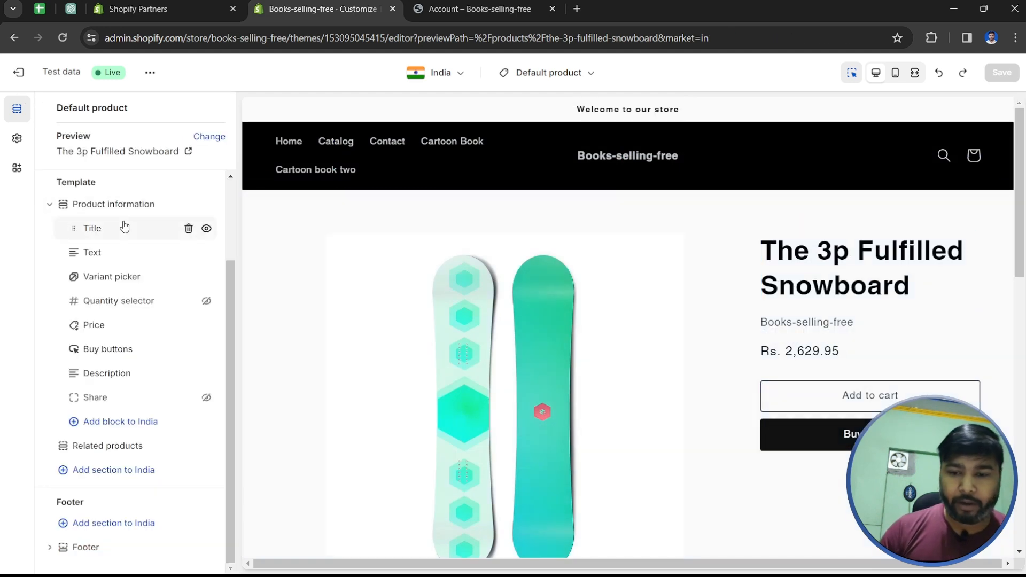
{"action": "scroll", "coordinate": [124, 224], "scroll_direction": "up", "scroll_amount": 2}
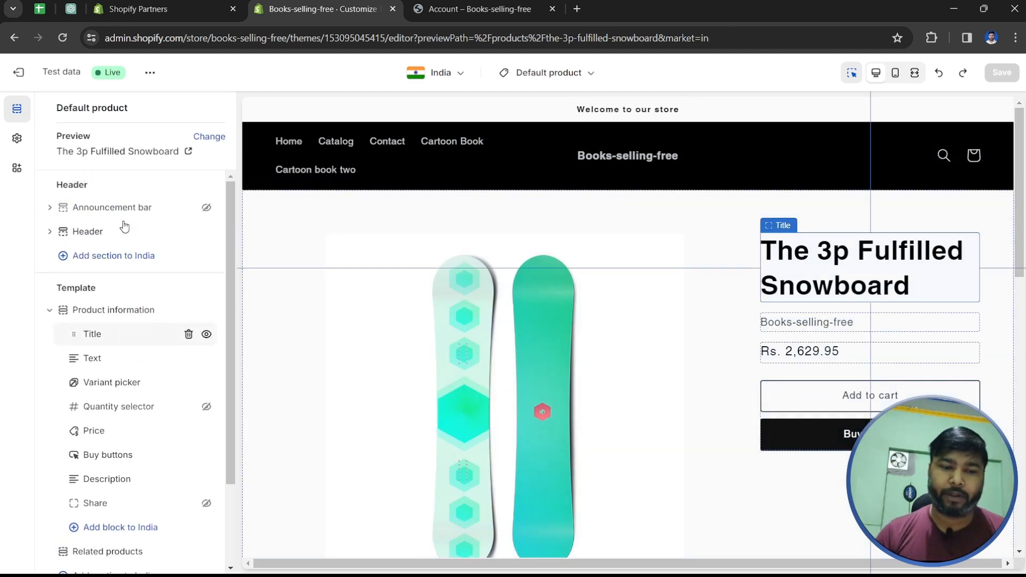
{"action": "scroll", "coordinate": [89, 182], "scroll_direction": "down", "scroll_amount": 2}
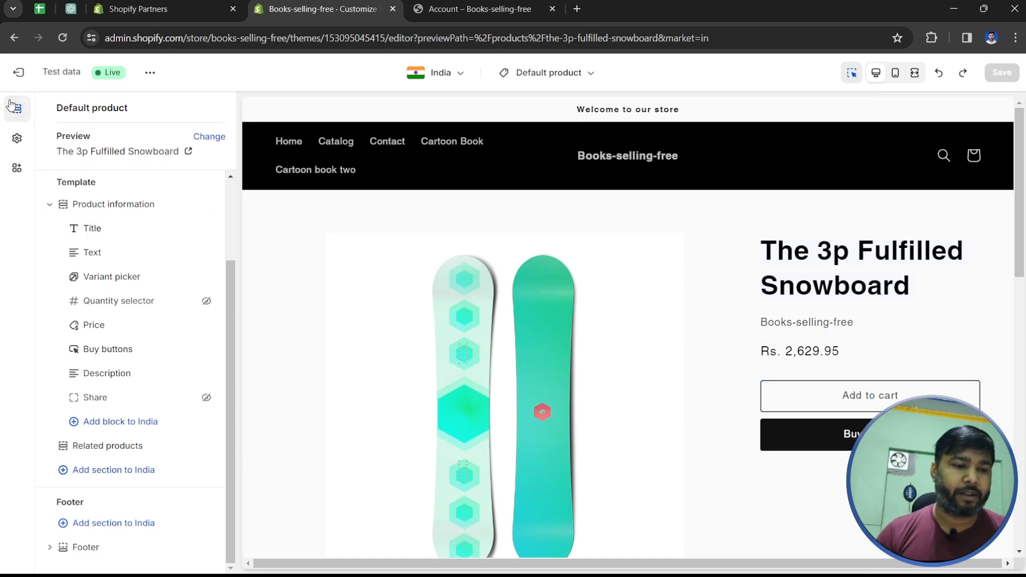
- Examine the theme settings categories, including the Cart options and the Product cards style, border and shadow options
{"action": "left_click", "coordinate": [11, 142]}
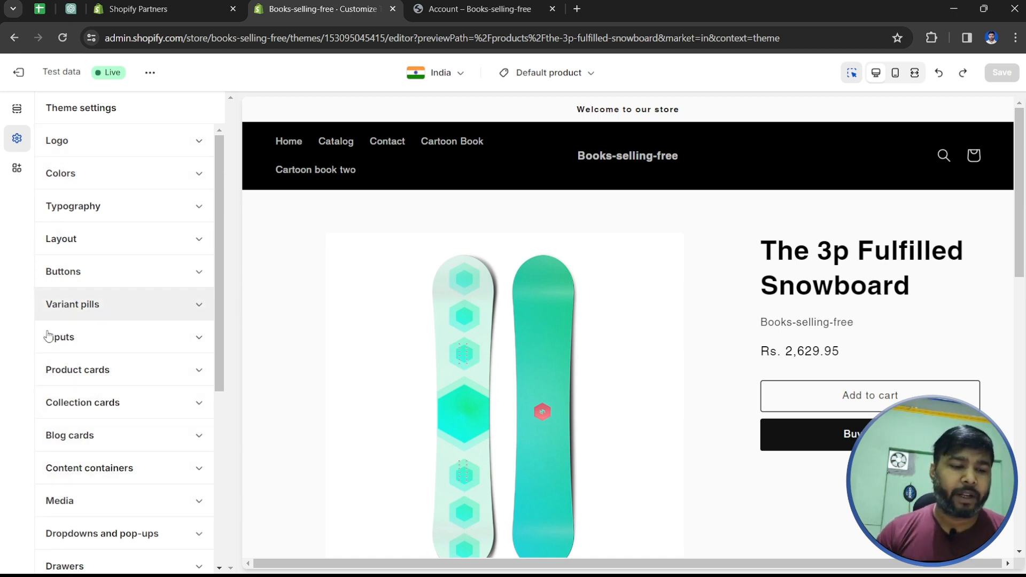
{"action": "scroll", "coordinate": [82, 459], "scroll_direction": "down", "scroll_amount": 4}
{"action": "scroll", "coordinate": [81, 458], "scroll_direction": "down", "scroll_amount": 2}
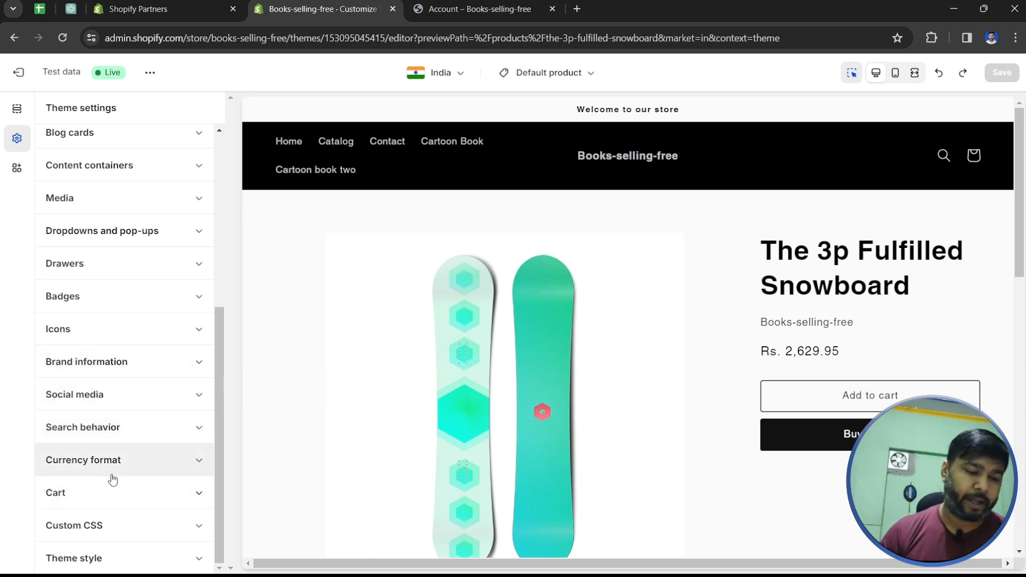
{"action": "left_click", "coordinate": [110, 492]}
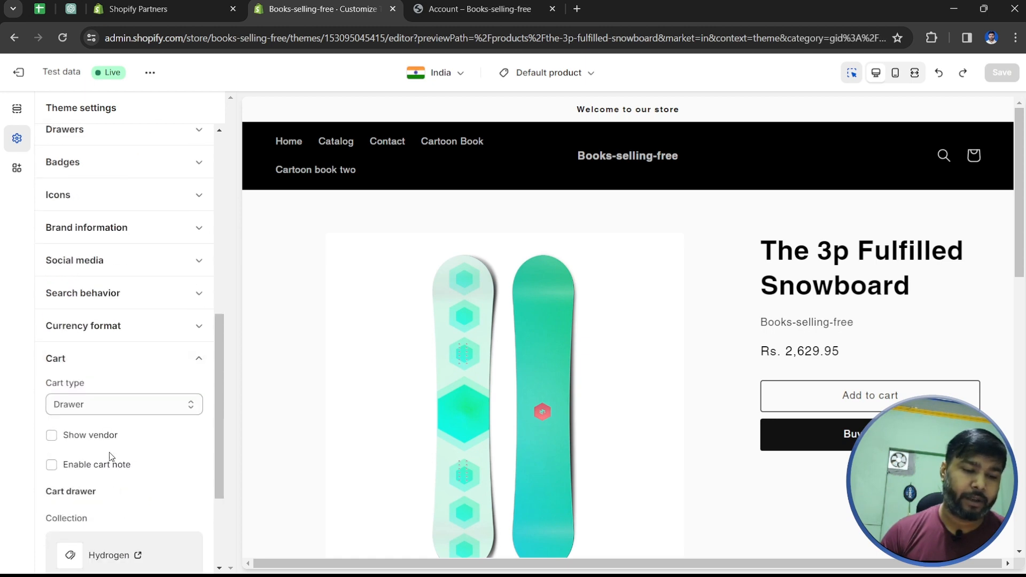
{"action": "left_click", "coordinate": [144, 357]}
{"action": "scroll", "coordinate": [144, 319], "scroll_direction": "up", "scroll_amount": 4}
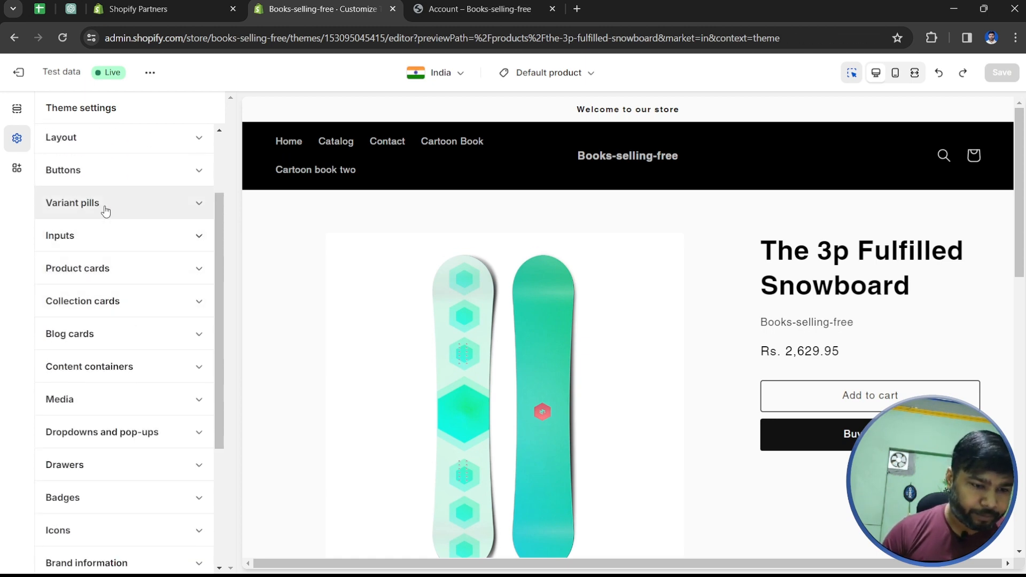
{"action": "left_click", "coordinate": [164, 275]}
{"action": "scroll", "coordinate": [109, 407], "scroll_direction": "down", "scroll_amount": 1}
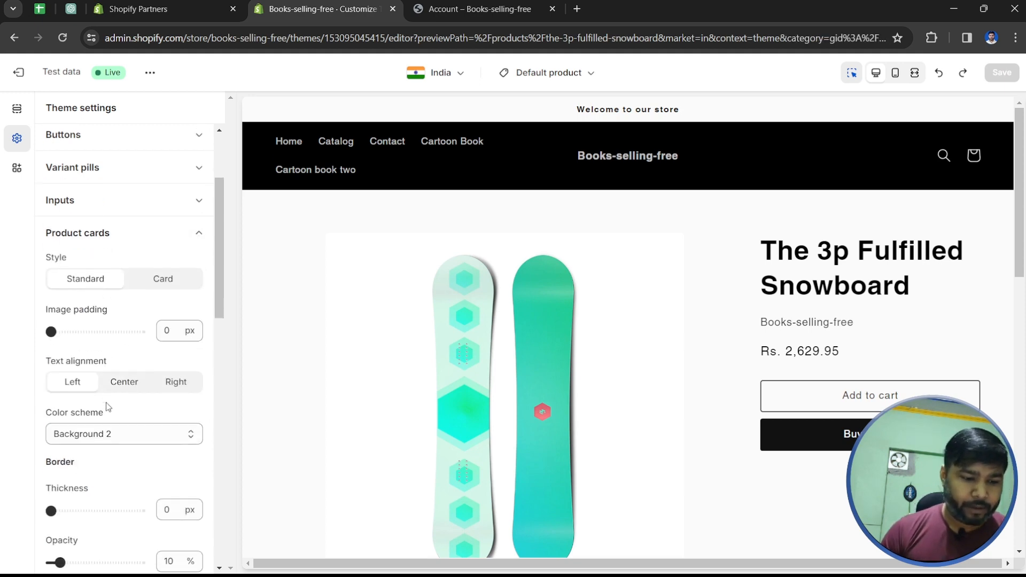
{"action": "scroll", "coordinate": [107, 407], "scroll_direction": "down", "scroll_amount": 5}
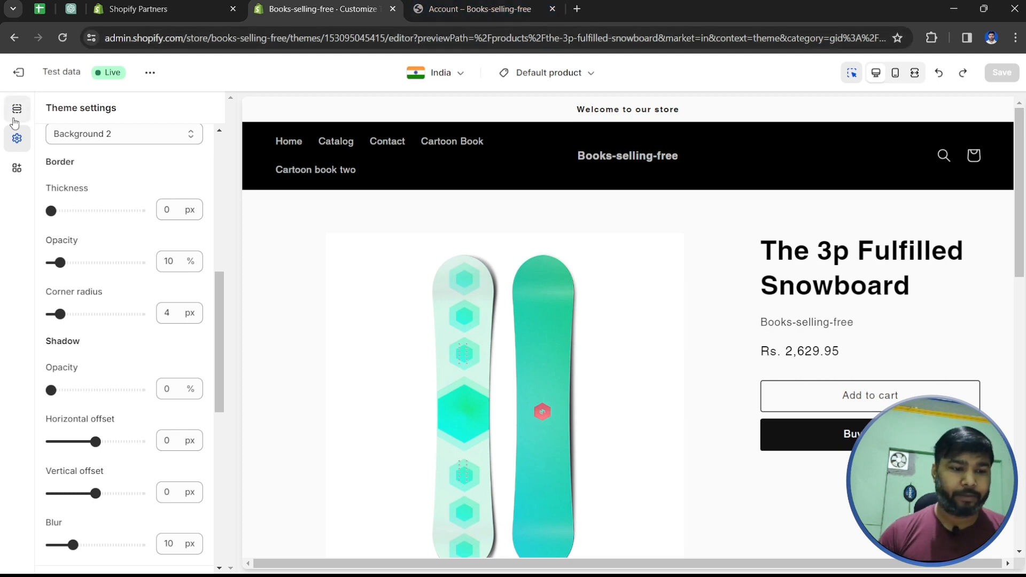
- Check the App embeds area and return through the theme settings to the Default product template's sections
{"action": "left_click", "coordinate": [17, 169]}
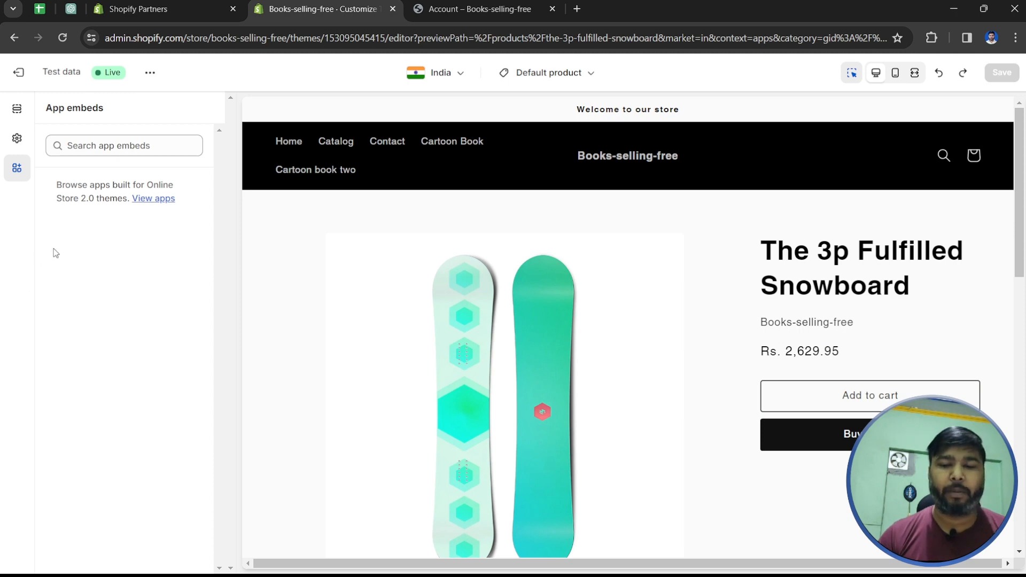
{"action": "left_click", "coordinate": [16, 140]}
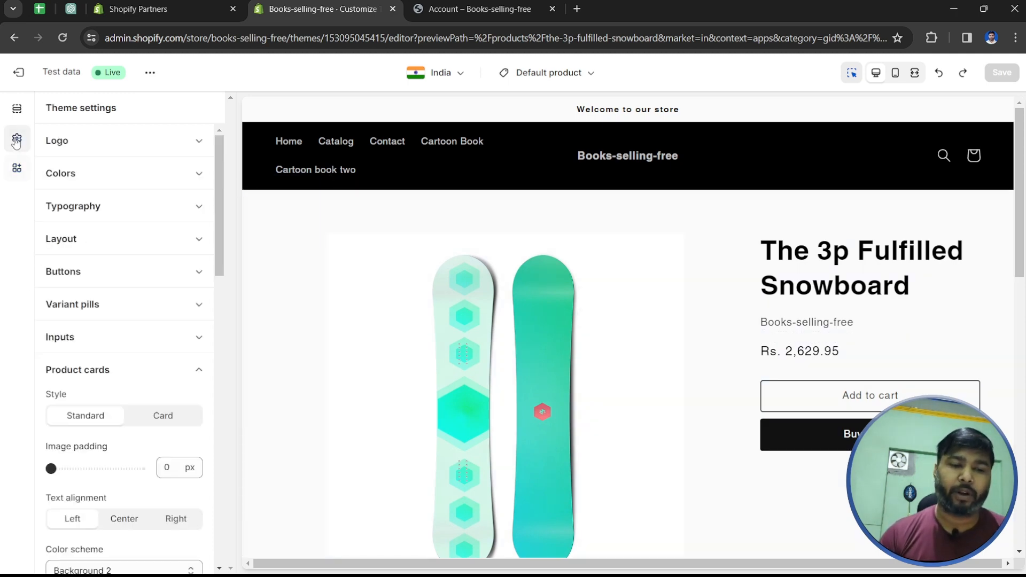
{"action": "left_click", "coordinate": [17, 109]}
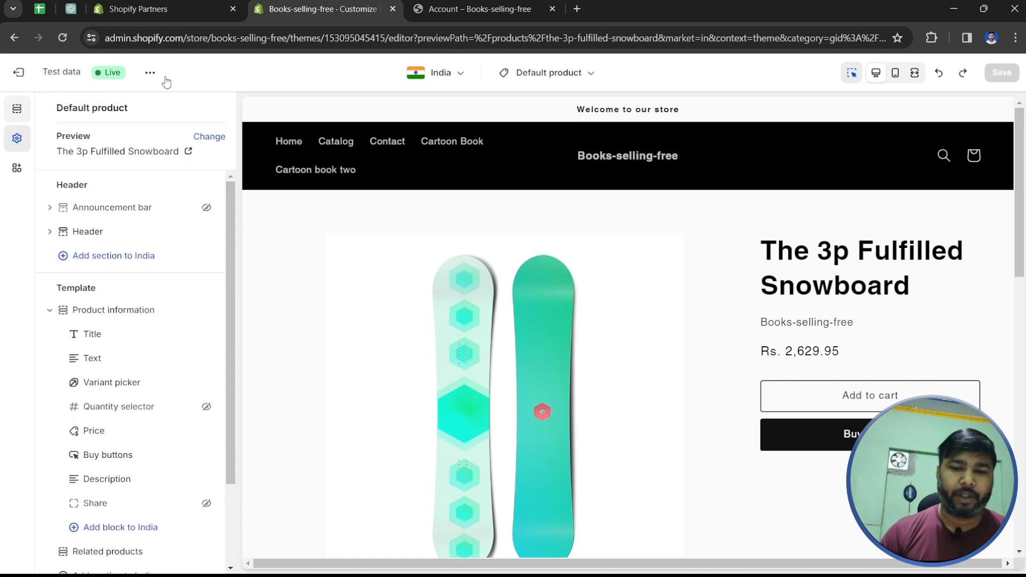
- Exit the theme editor to the Themes page and review the actions available for Copy of Test data
{"action": "left_click", "coordinate": [19, 75]}
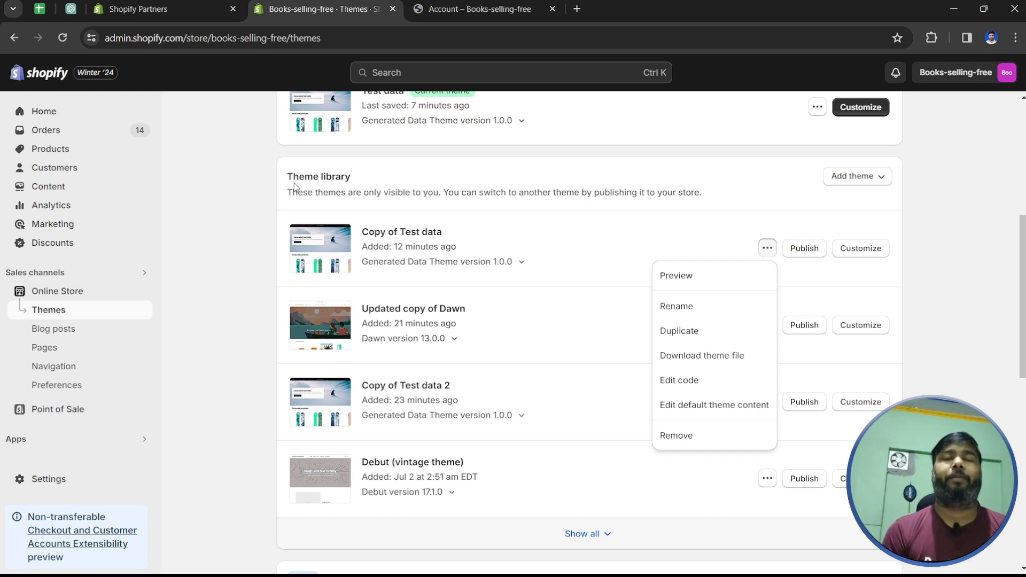
{"action": "left_click", "coordinate": [553, 197]}
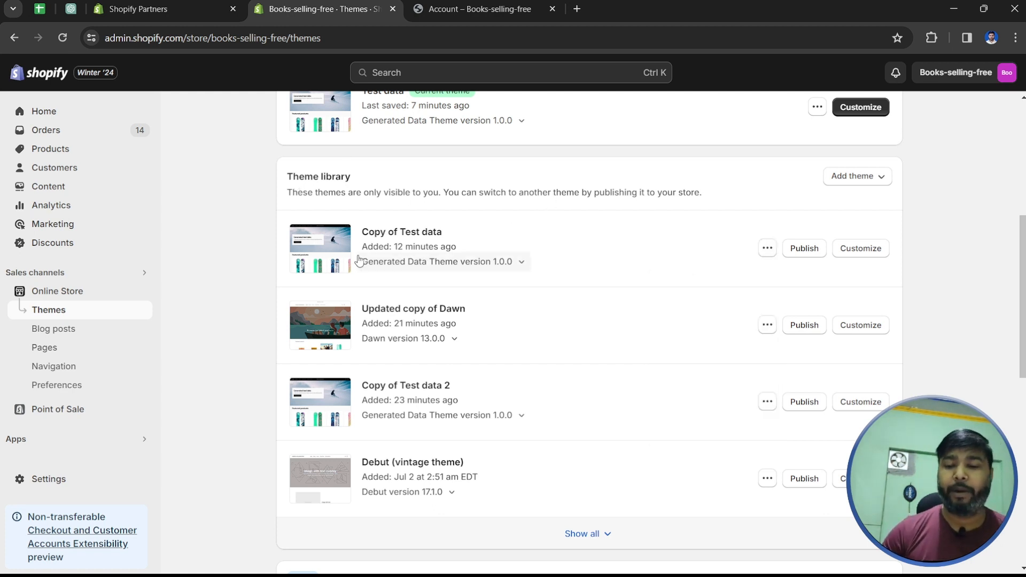
{"action": "left_click", "coordinate": [767, 248]}
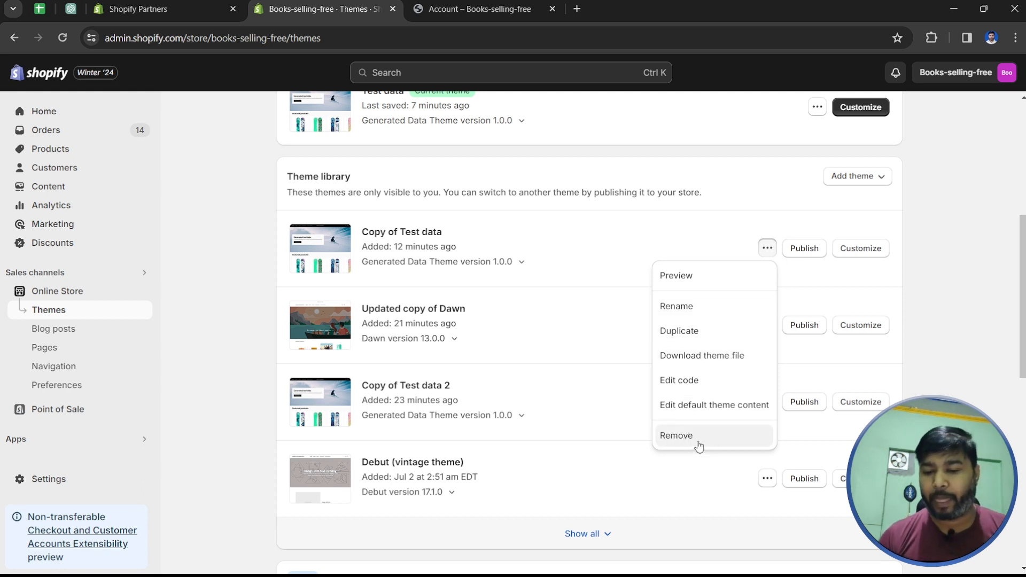
{"action": "left_click", "coordinate": [979, 278]}
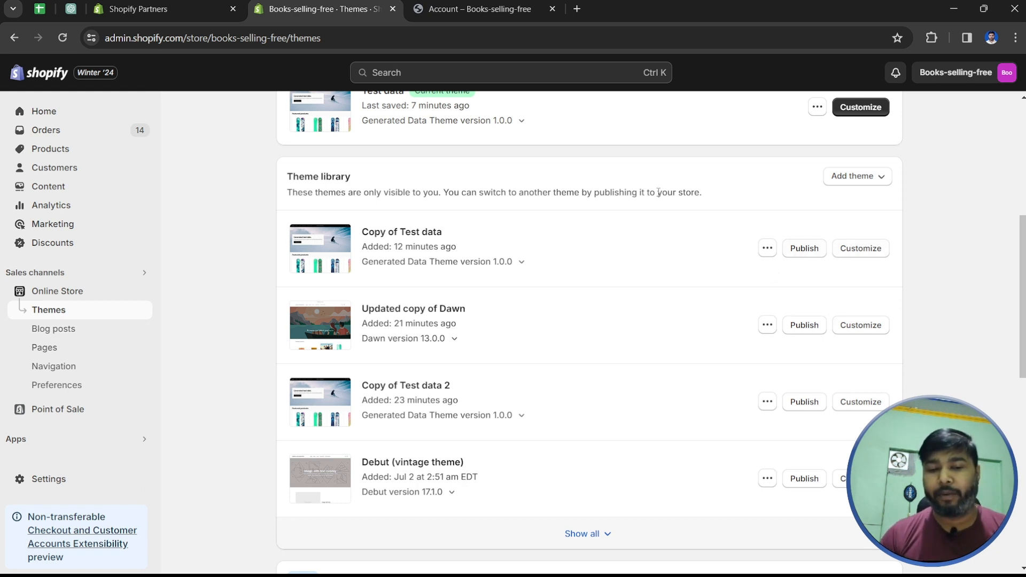
- Review the publish confirmation for the Copy of Test data theme and dismiss it without publishing
{"action": "scroll", "coordinate": [658, 192], "scroll_direction": "up", "scroll_amount": 3}
{"action": "left_click", "coordinate": [809, 390]}
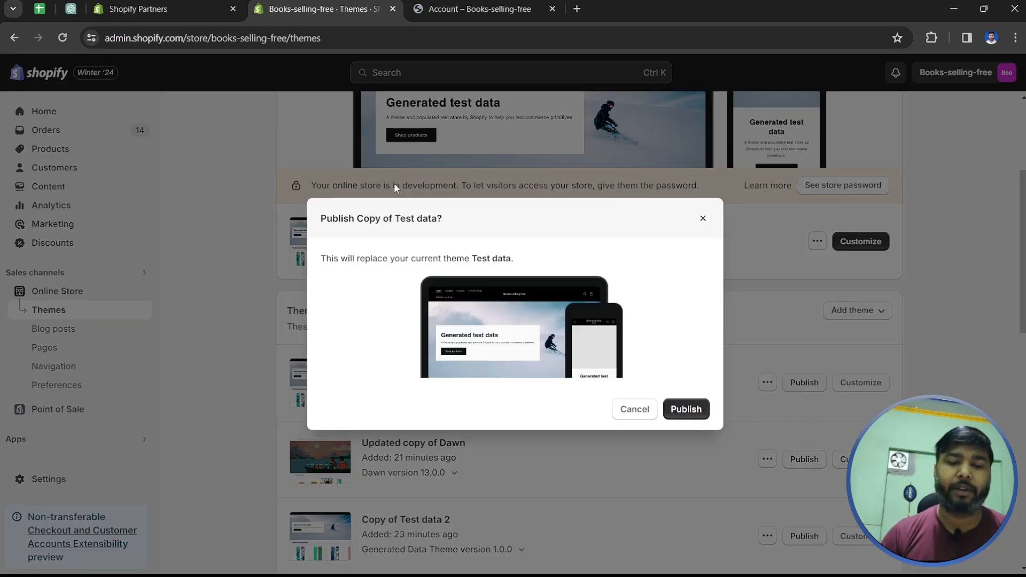
{"action": "left_click", "coordinate": [238, 233]}
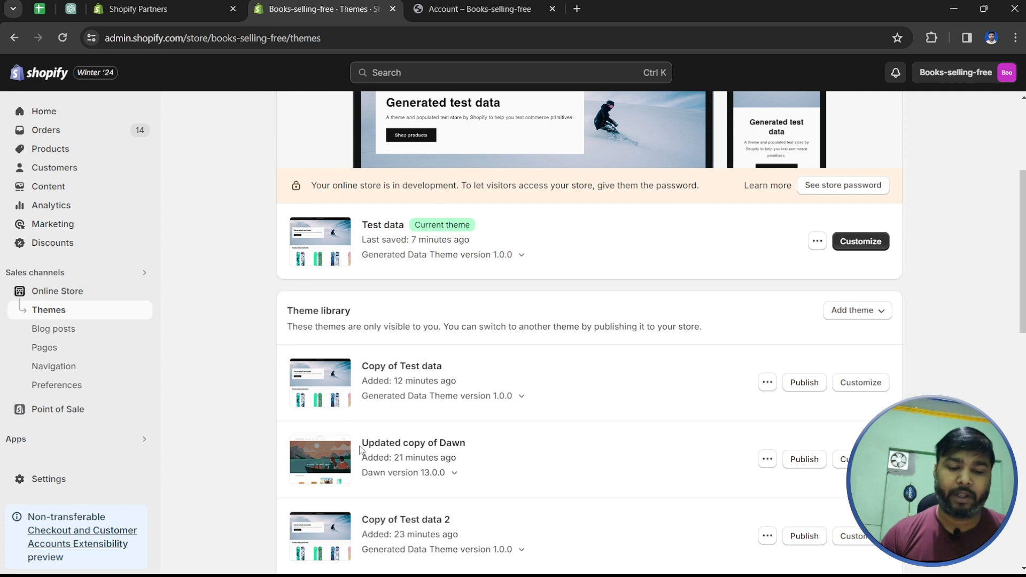
- Compare the current Test data theme with the theme library entries and browse the free Shopify themes below
{"action": "left_click_drag", "start_coordinate": [491, 453], "coordinate": [348, 412]}
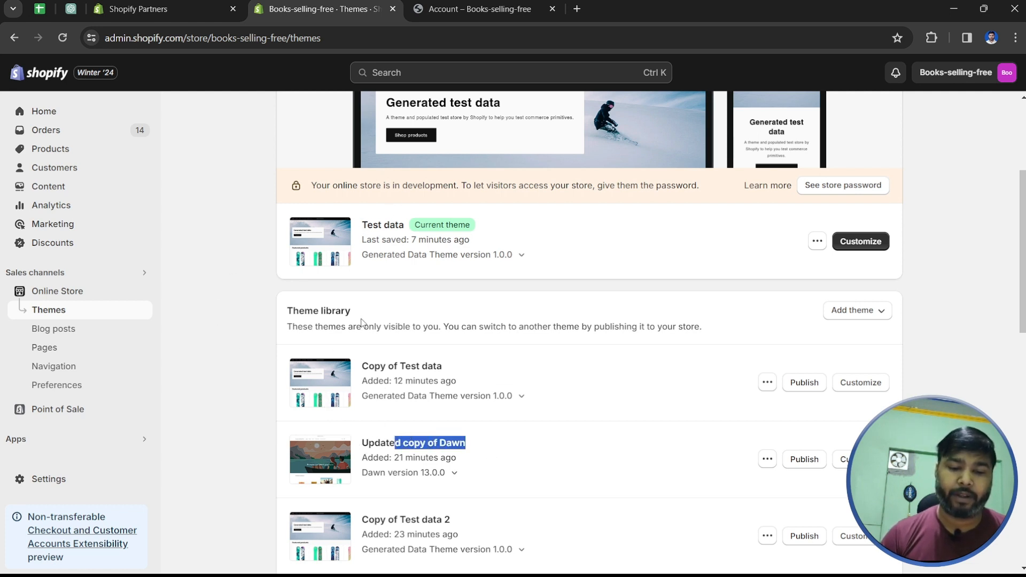
{"action": "left_click_drag", "start_coordinate": [374, 233], "coordinate": [432, 230]}
{"action": "left_click_drag", "start_coordinate": [378, 256], "coordinate": [381, 337]}
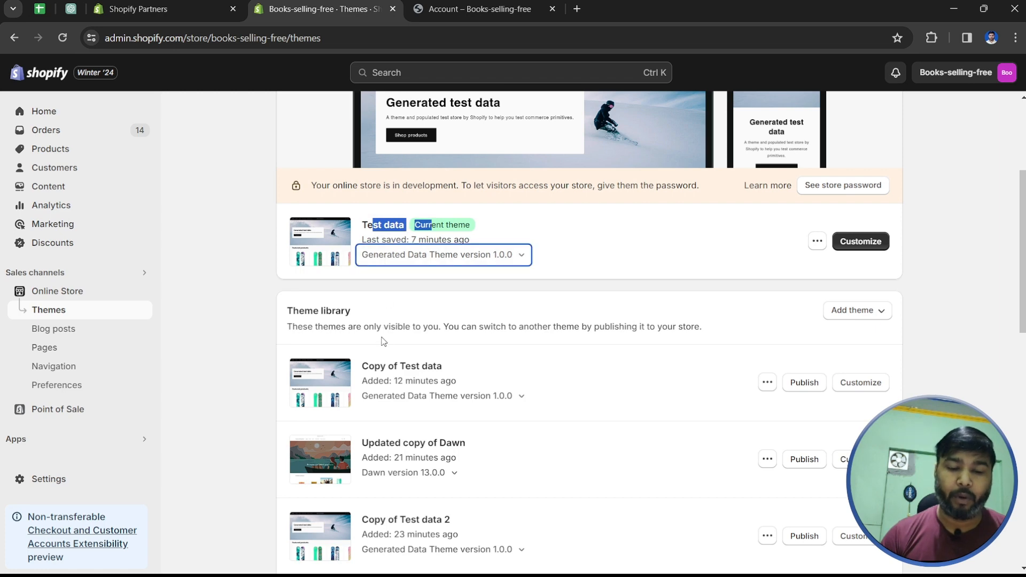
{"action": "scroll", "coordinate": [383, 342], "scroll_direction": "down", "scroll_amount": 12}
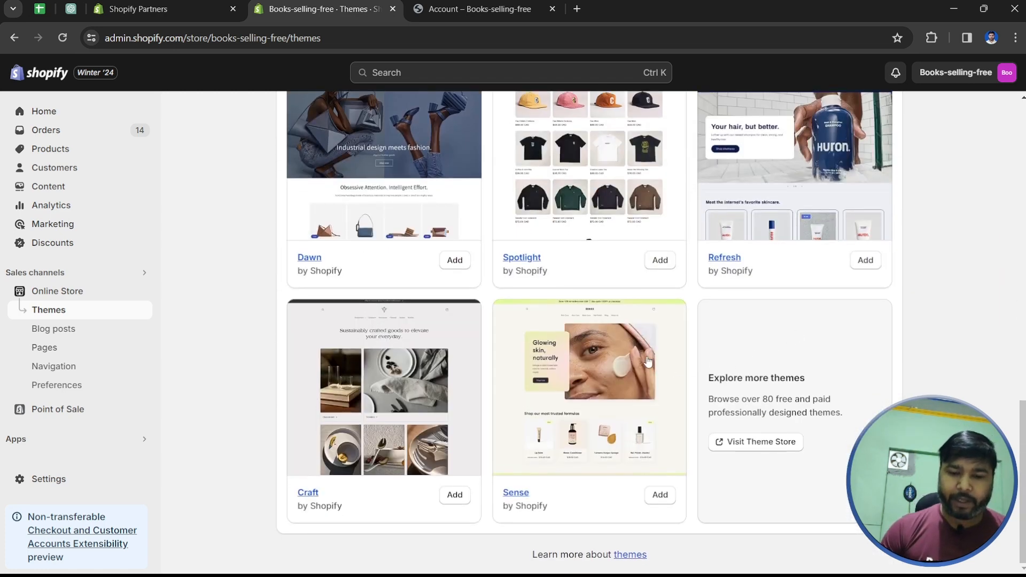
- Start a new blog post in the Online Store's Blog posts and title it "Shopify Expert"
{"action": "scroll", "coordinate": [644, 337], "scroll_direction": "up", "scroll_amount": 7}
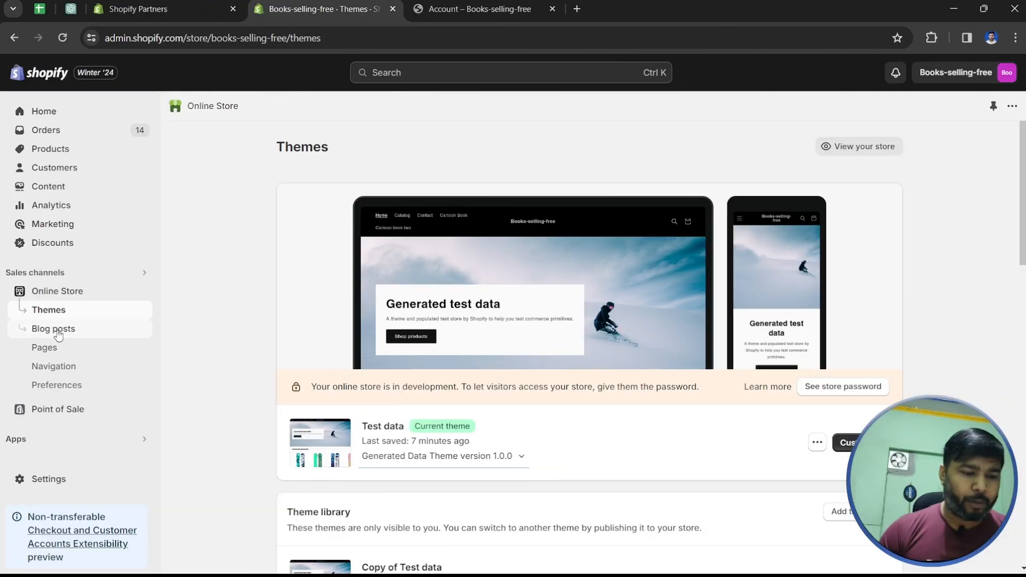
{"action": "left_click", "coordinate": [75, 329]}
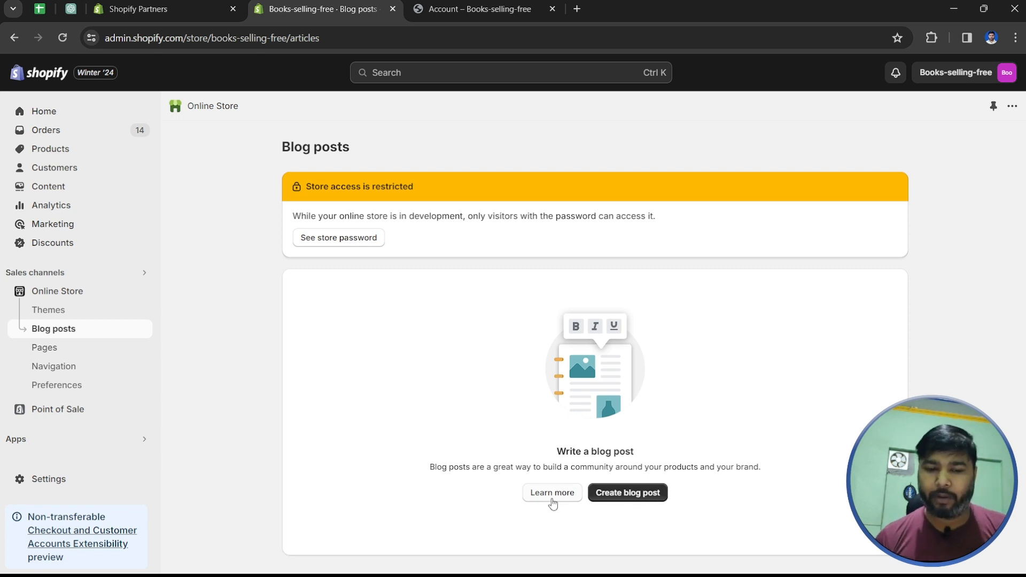
{"action": "left_click", "coordinate": [603, 492]}
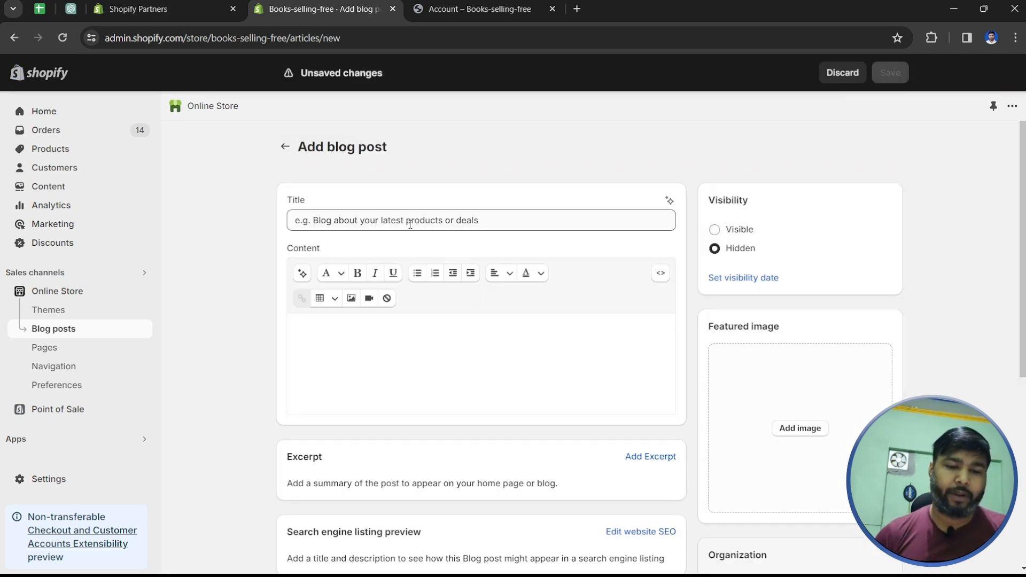
{"action": "left_click", "coordinate": [410, 225]}
{"action": "type", "text": "Shopify Expert"}
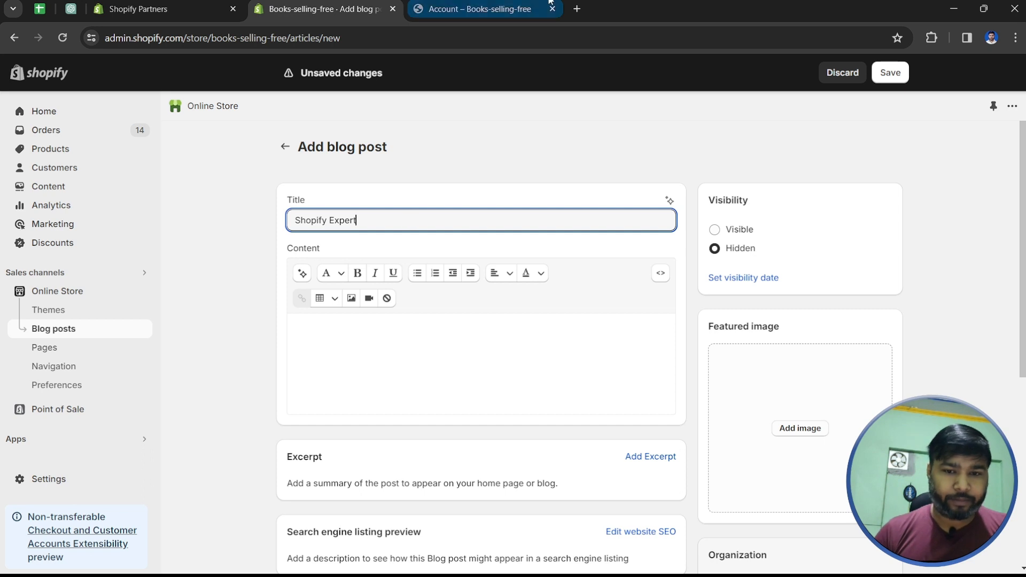
- Search the web for "lorem ipsum" in a new browser tab and open the lipsum.com site
{"action": "left_click", "coordinate": [580, 9]}
{"action": "type", "text": "lorem i"}
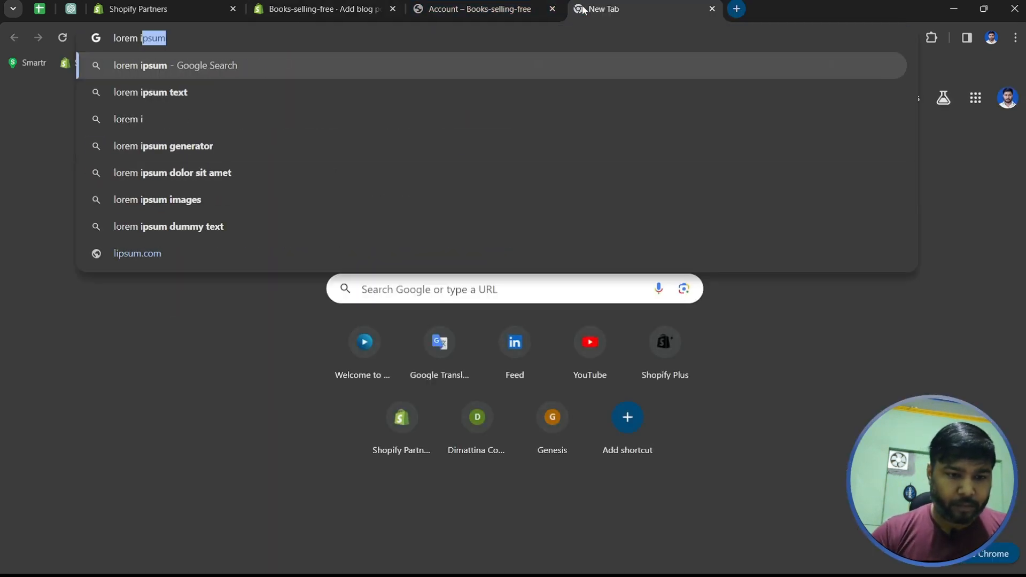
{"action": "key", "text": "Return"}
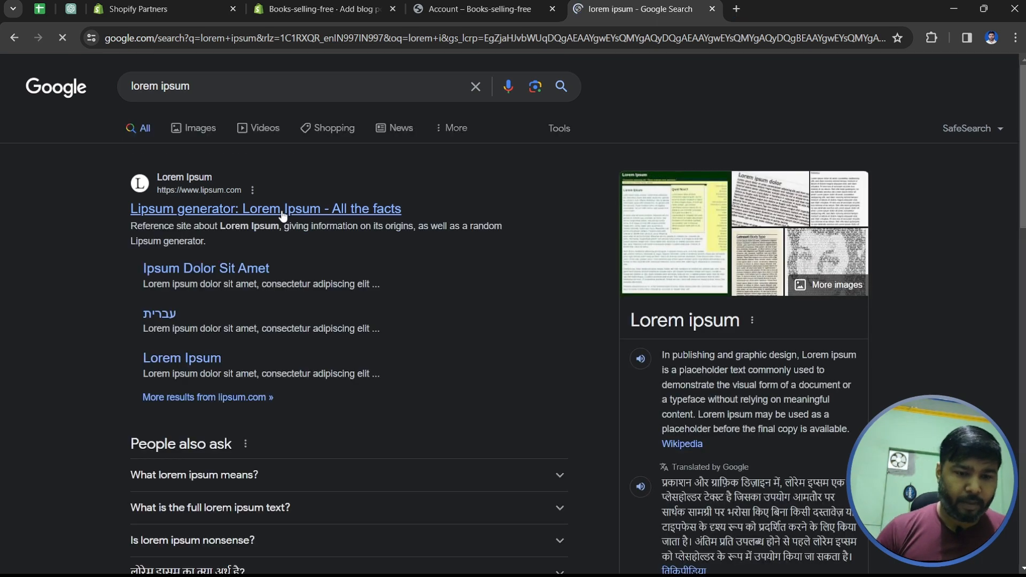
{"action": "left_click", "coordinate": [283, 216]}
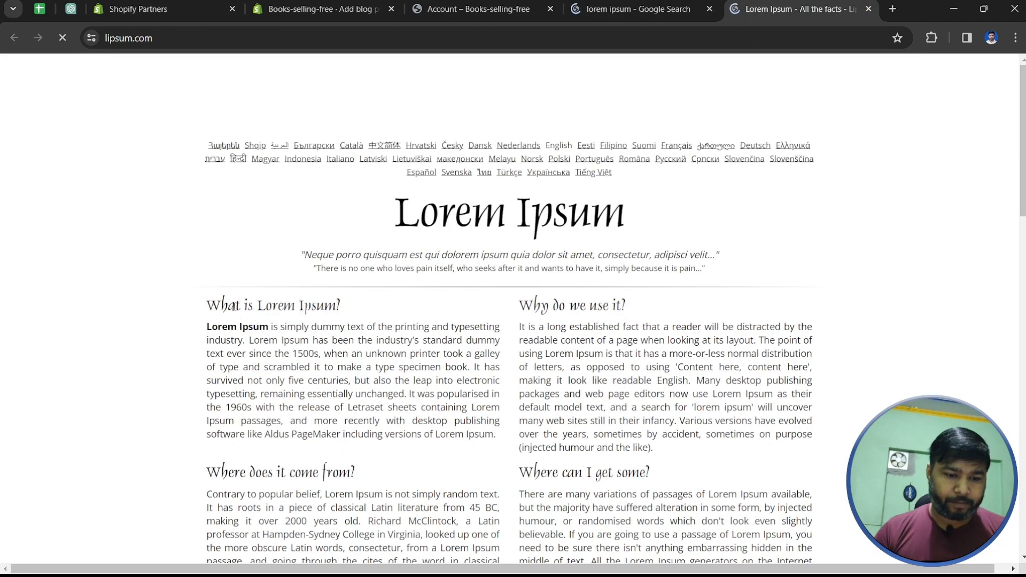
- Reload lipsum.com to clear the ad notice and copy the whole "Where does it come from?" section
{"action": "left_click_drag", "start_coordinate": [207, 463], "coordinate": [457, 397]}
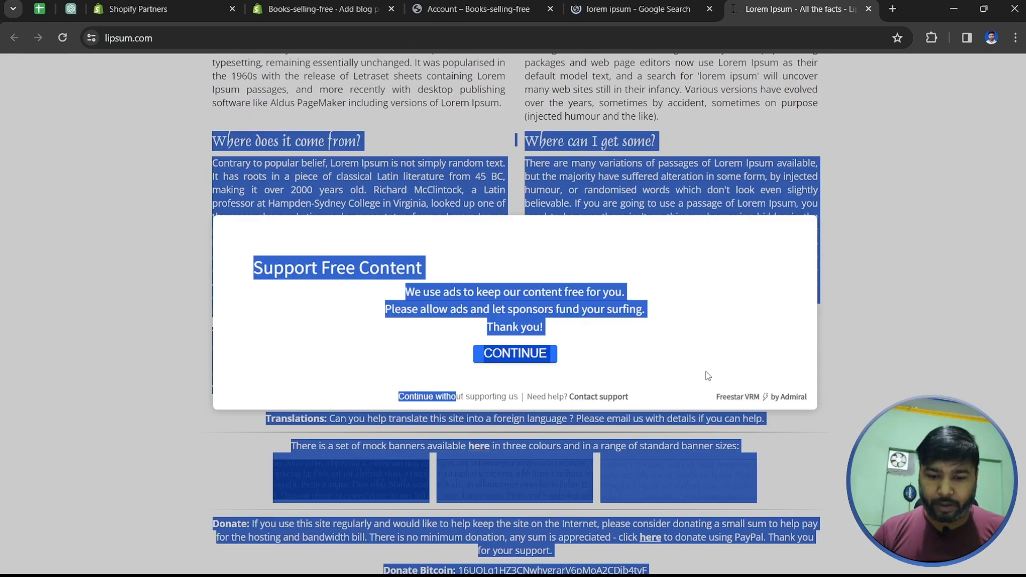
{"action": "left_click", "coordinate": [424, 178]}
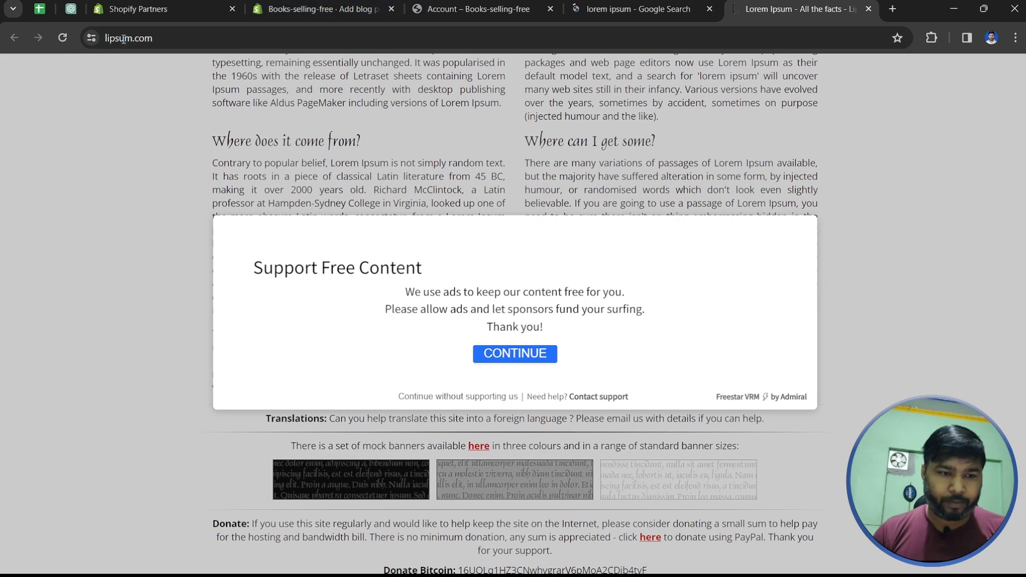
{"action": "left_click", "coordinate": [66, 41]}
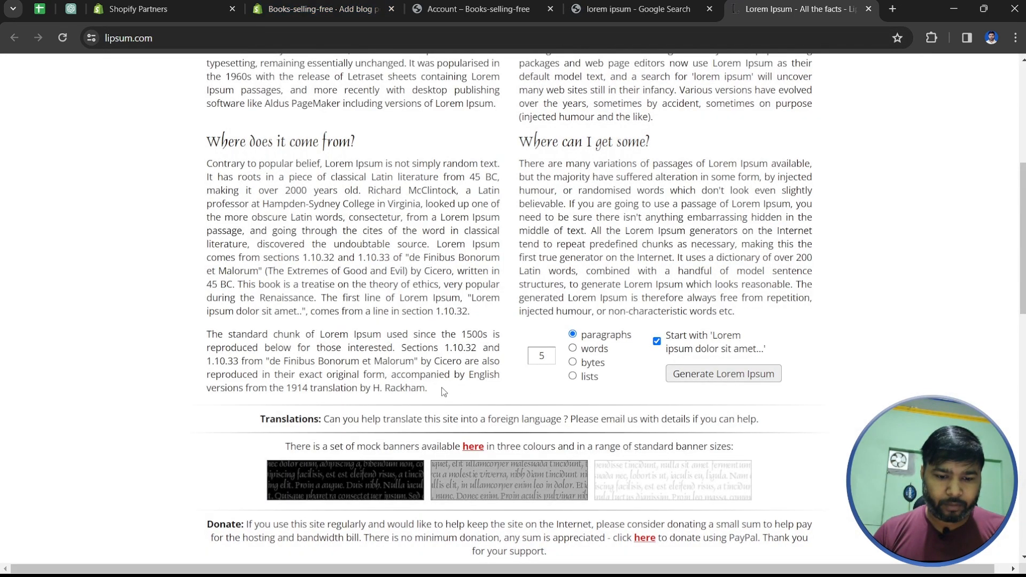
{"action": "left_click_drag", "start_coordinate": [444, 390], "coordinate": [209, 140]}
{"action": "key", "text": "ctrl+c"}
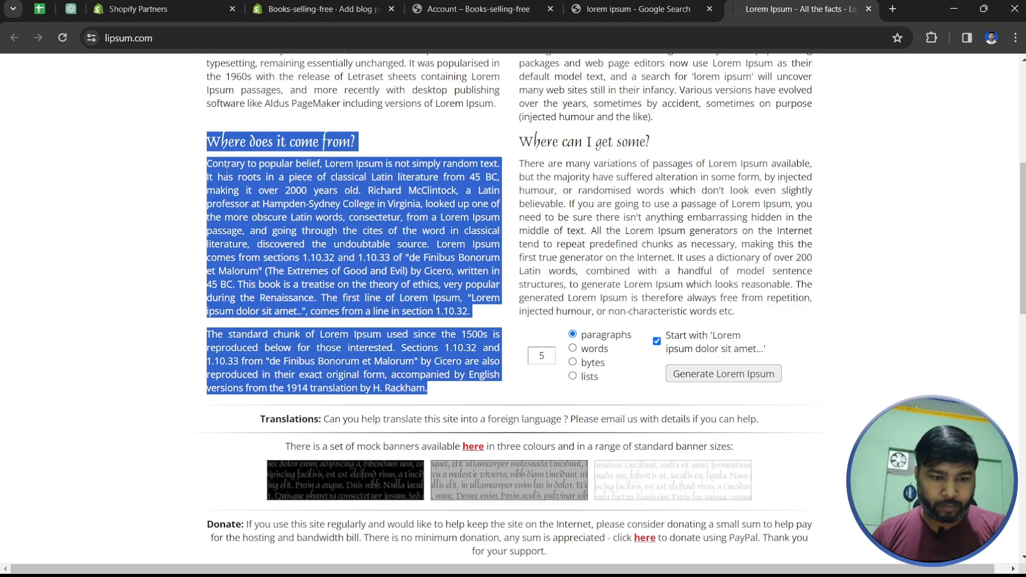
- Return to the unsaved Shopify blog post and paste the copied lorem ipsum section into its content
{"action": "left_click", "coordinate": [633, 9]}
{"action": "left_click", "coordinate": [478, 8]}
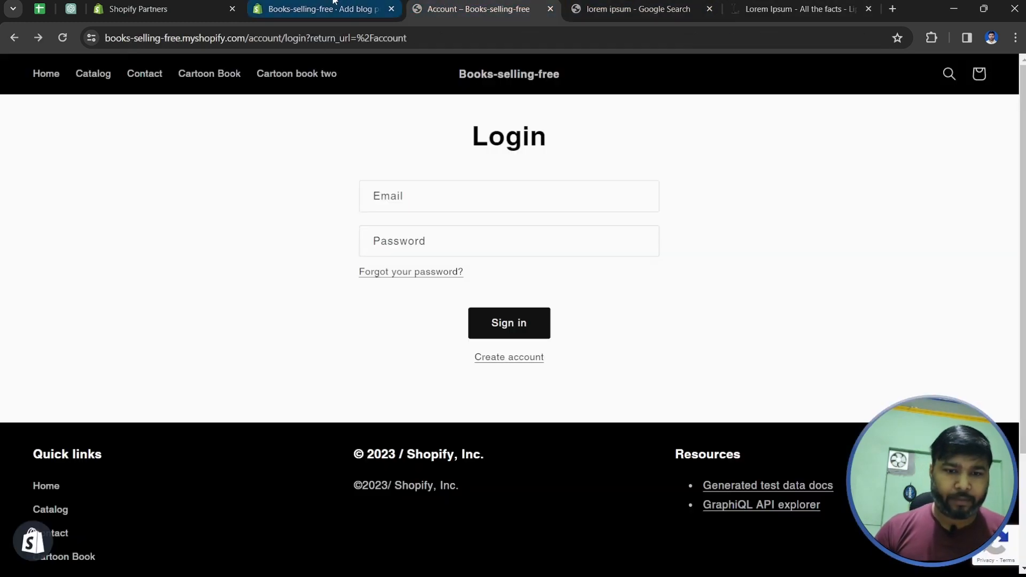
{"action": "left_click", "coordinate": [279, 2]}
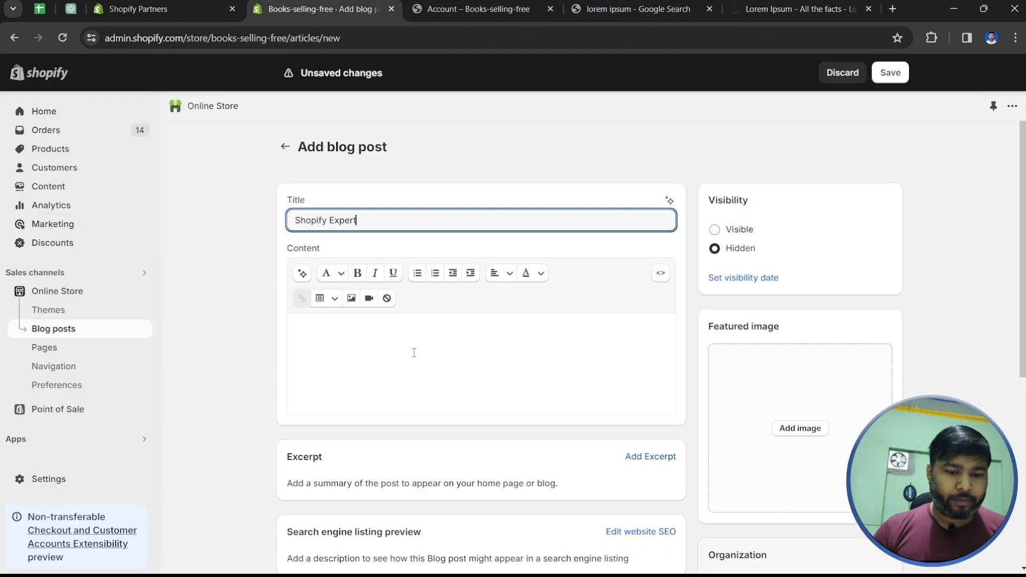
{"action": "left_click", "coordinate": [371, 345]}
{"action": "key", "text": "ctrl+v"}
{"action": "scroll", "coordinate": [360, 347], "scroll_direction": "down", "scroll_amount": 1}
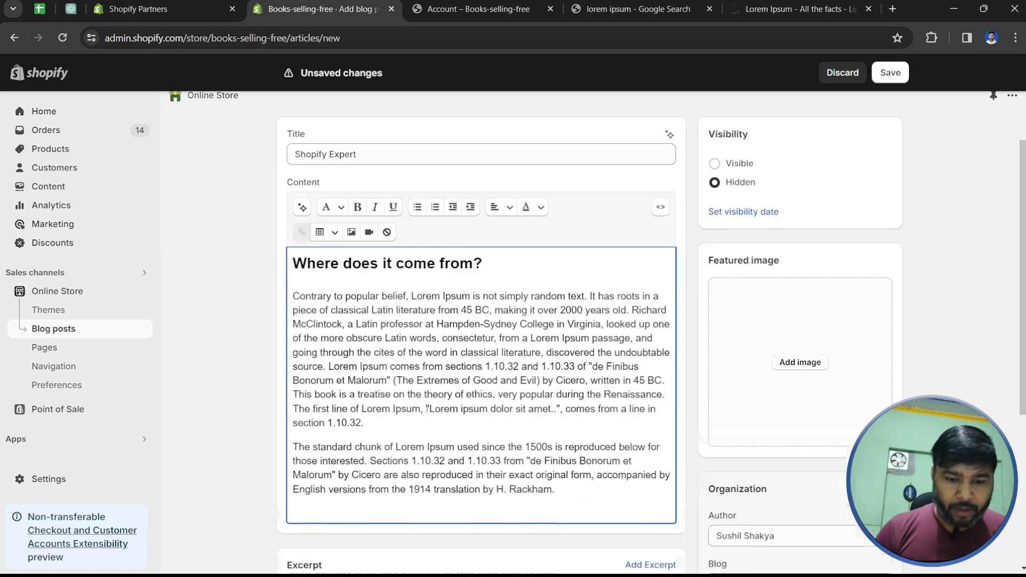
{"action": "scroll", "coordinate": [359, 347], "scroll_direction": "up", "scroll_amount": 1}
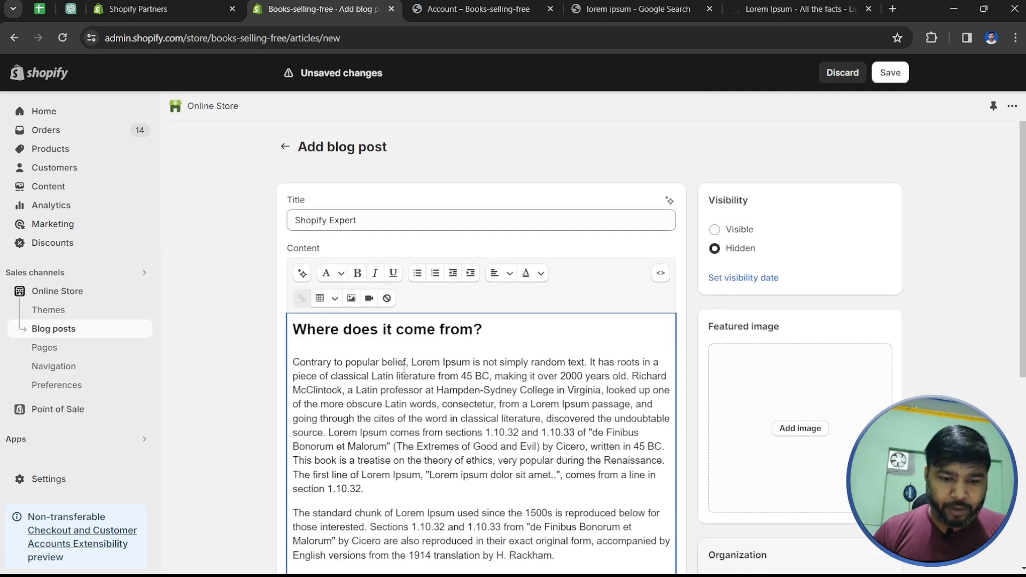
- Select "Contrary to popular belief," in the post content and look over the text formatting options
{"action": "left_click_drag", "start_coordinate": [404, 368], "coordinate": [293, 363]}
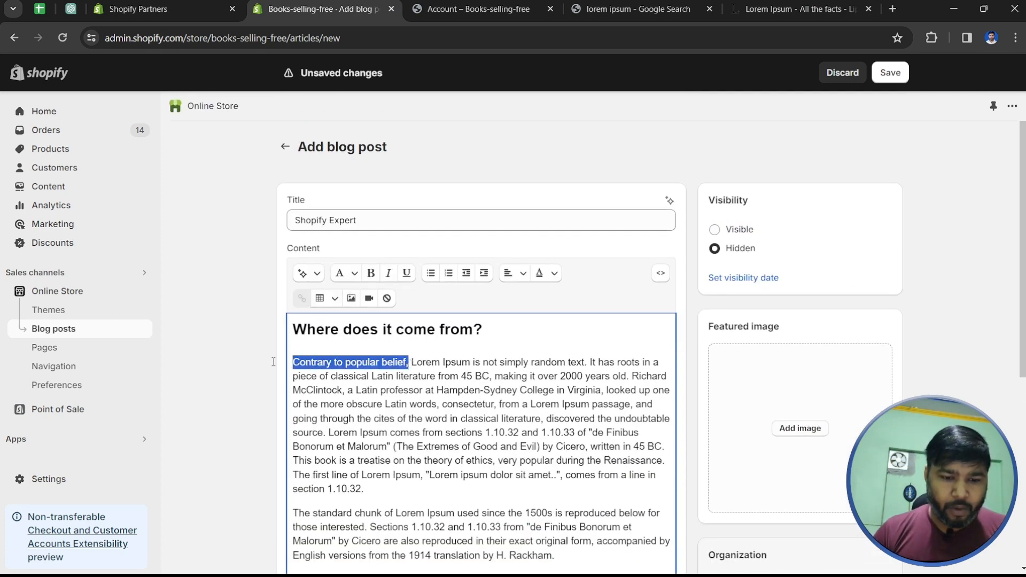
{"action": "left_click", "coordinate": [370, 271]}
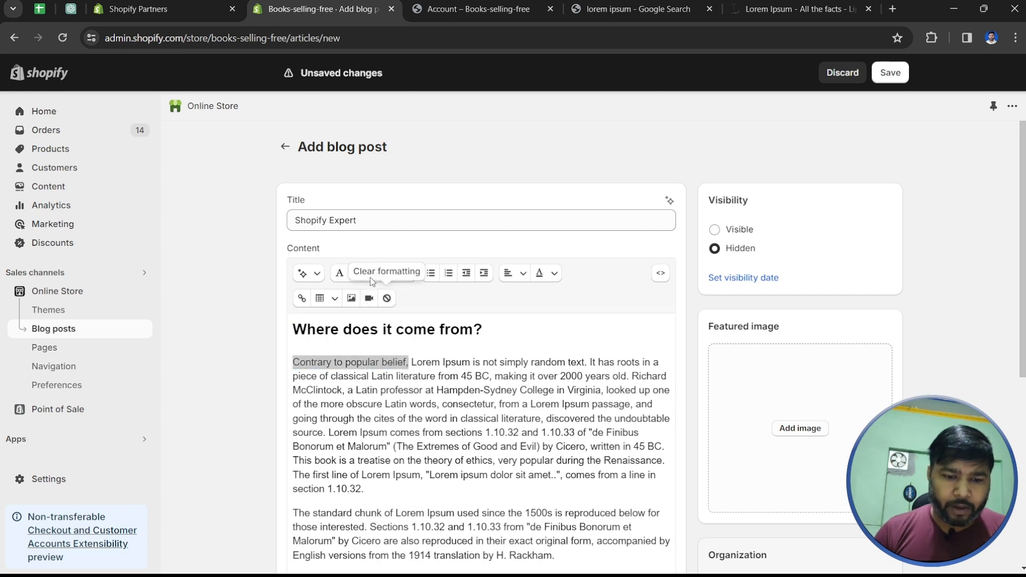
{"action": "left_click", "coordinate": [428, 432]}
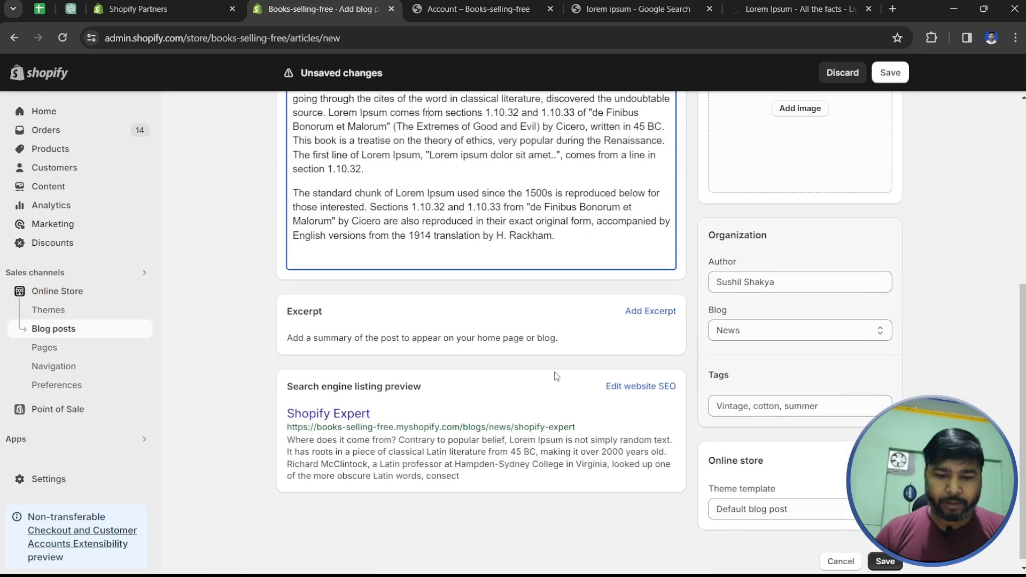
{"action": "scroll", "coordinate": [521, 320], "scroll_direction": "up", "scroll_amount": 6}
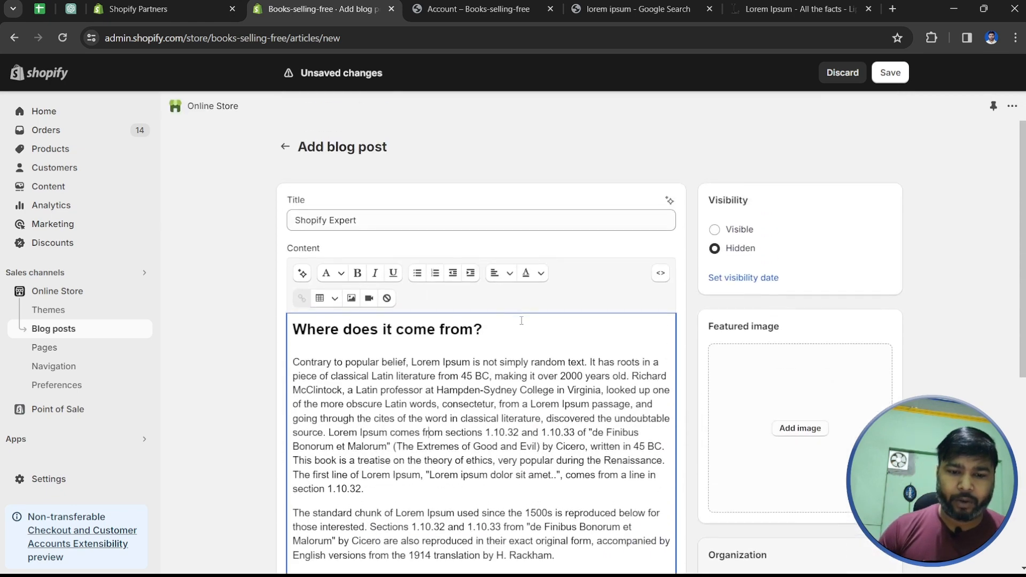
- Add an excerpt area to the blog post and place the cursor in its empty summary
{"action": "scroll", "coordinate": [520, 321], "scroll_direction": "down", "scroll_amount": 5}
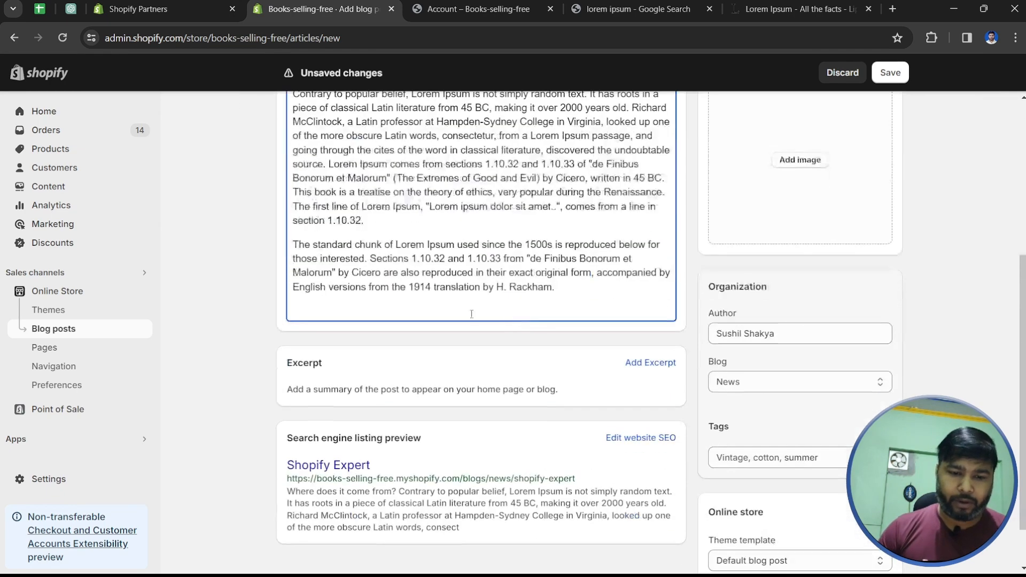
{"action": "left_click", "coordinate": [651, 362]}
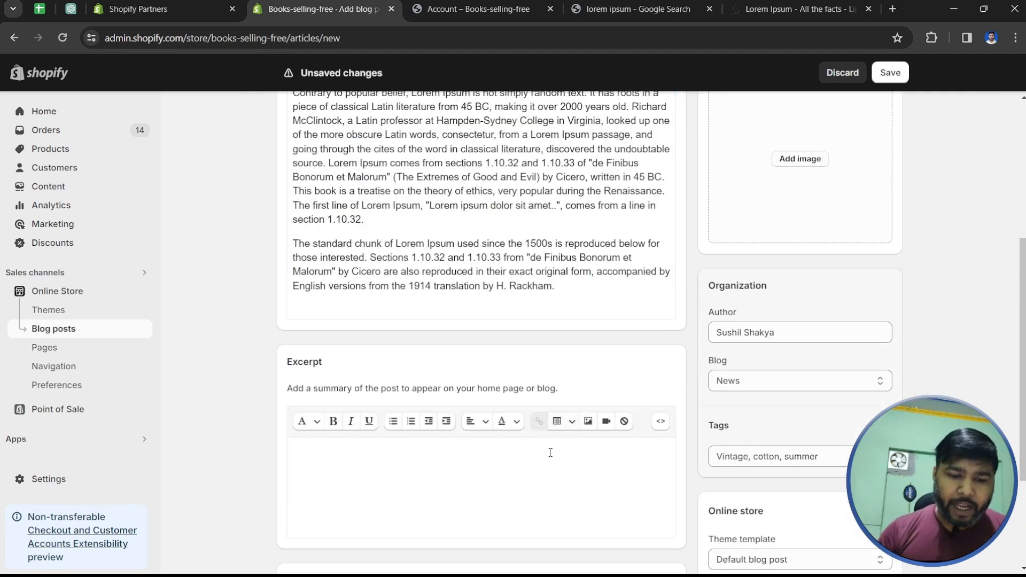
{"action": "scroll", "coordinate": [550, 451], "scroll_direction": "down", "scroll_amount": 3}
{"action": "left_click", "coordinate": [425, 301]}
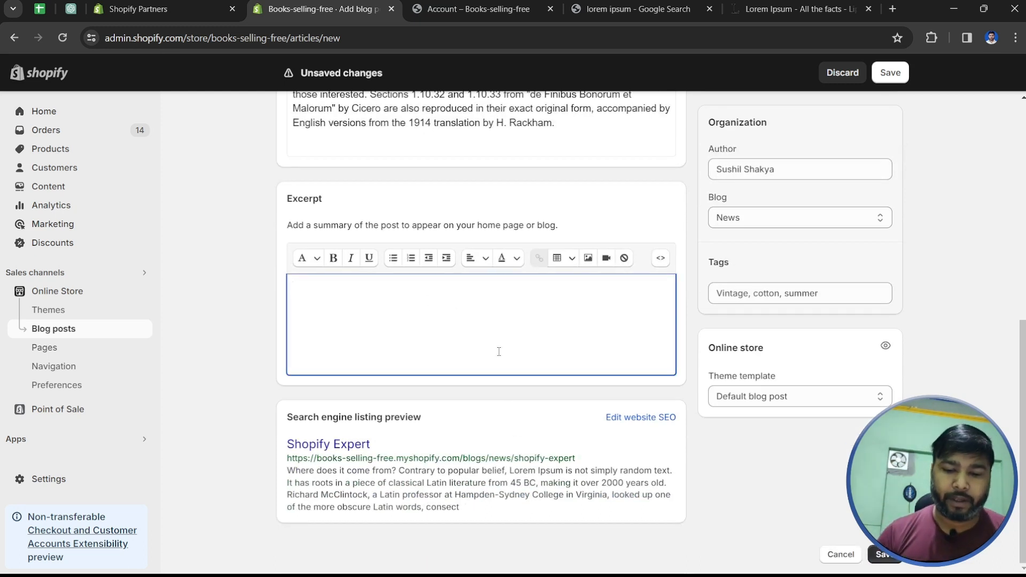
- Open the website SEO fields and review the page title, its character limit, the description and the URL handle
{"action": "left_click", "coordinate": [625, 417]}
{"action": "scroll", "coordinate": [622, 419], "scroll_direction": "down", "scroll_amount": 5}
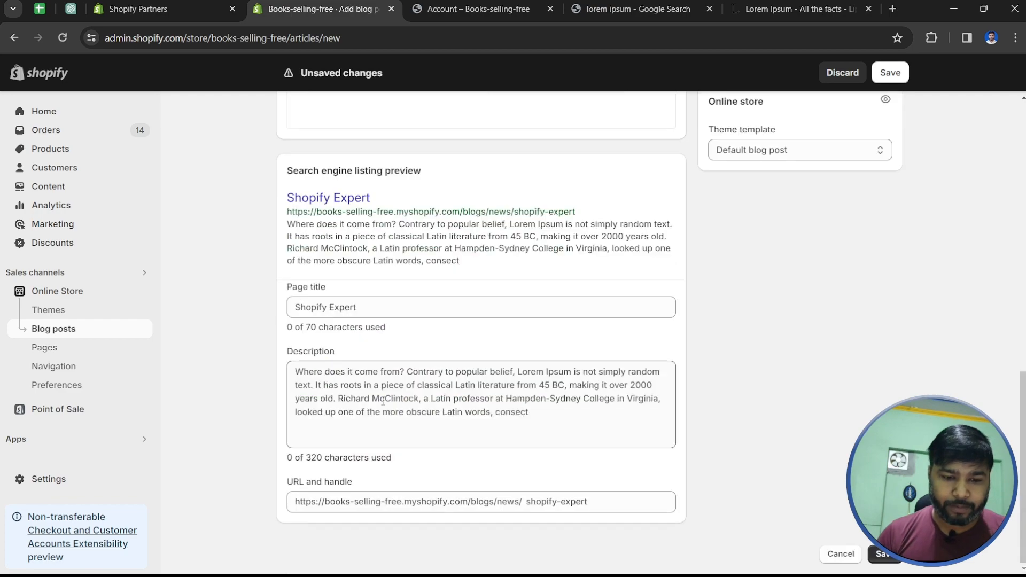
{"action": "left_click", "coordinate": [398, 315]}
{"action": "scroll", "coordinate": [268, 310], "scroll_direction": "up", "scroll_amount": 10}
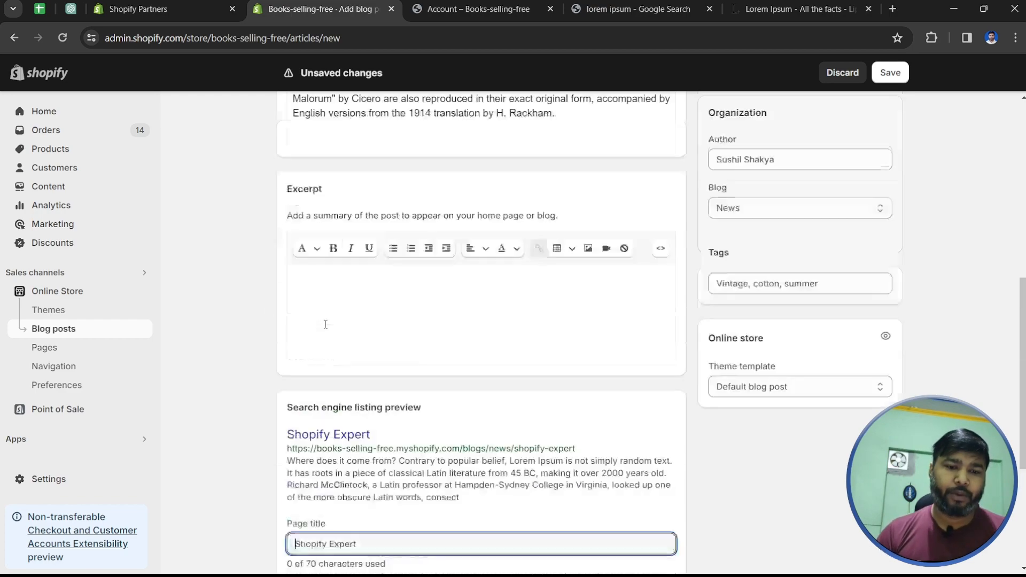
{"action": "scroll", "coordinate": [431, 414], "scroll_direction": "down", "scroll_amount": 10}
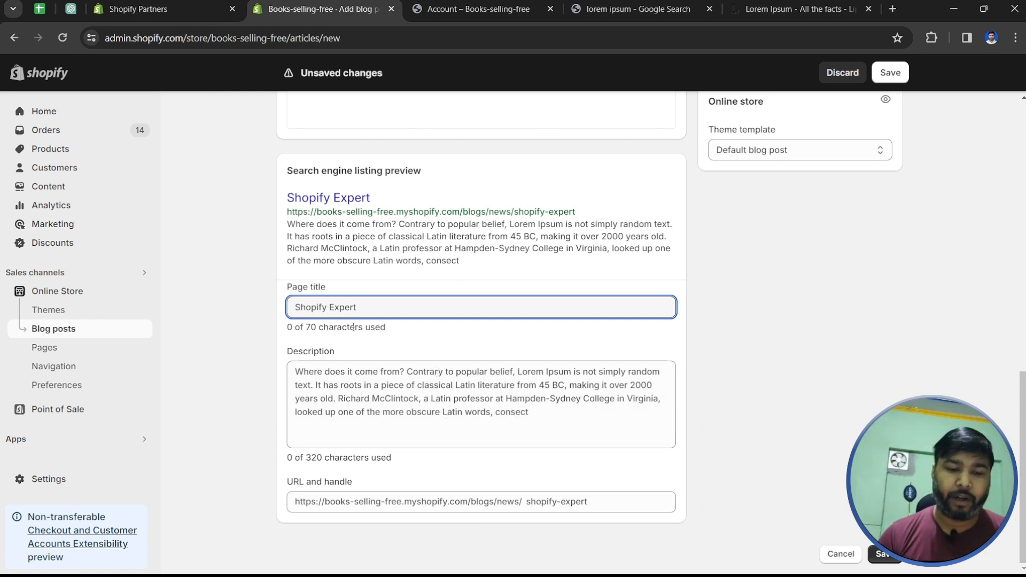
{"action": "left_click_drag", "start_coordinate": [355, 327], "coordinate": [244, 342]}
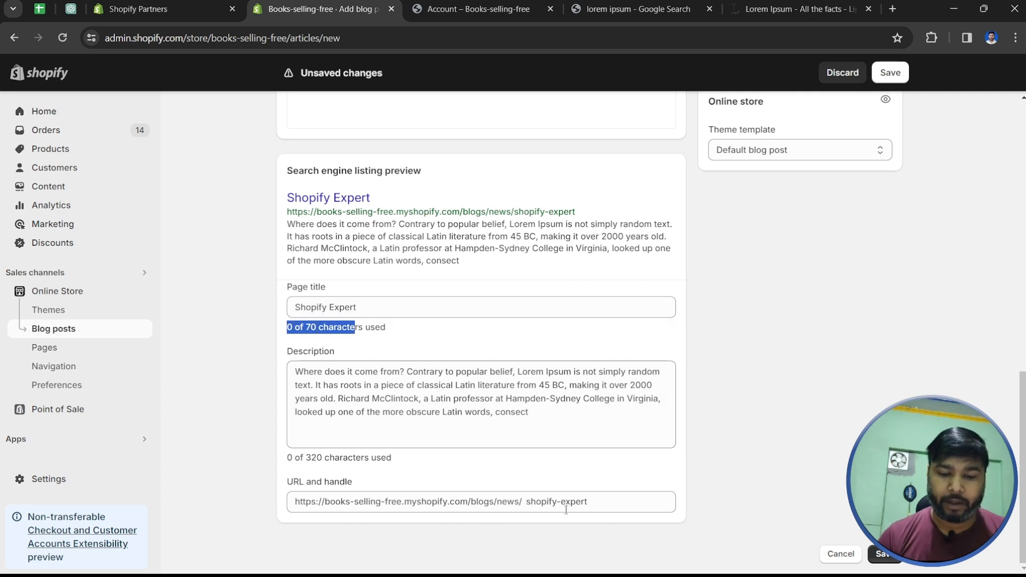
{"action": "left_click", "coordinate": [509, 498]}
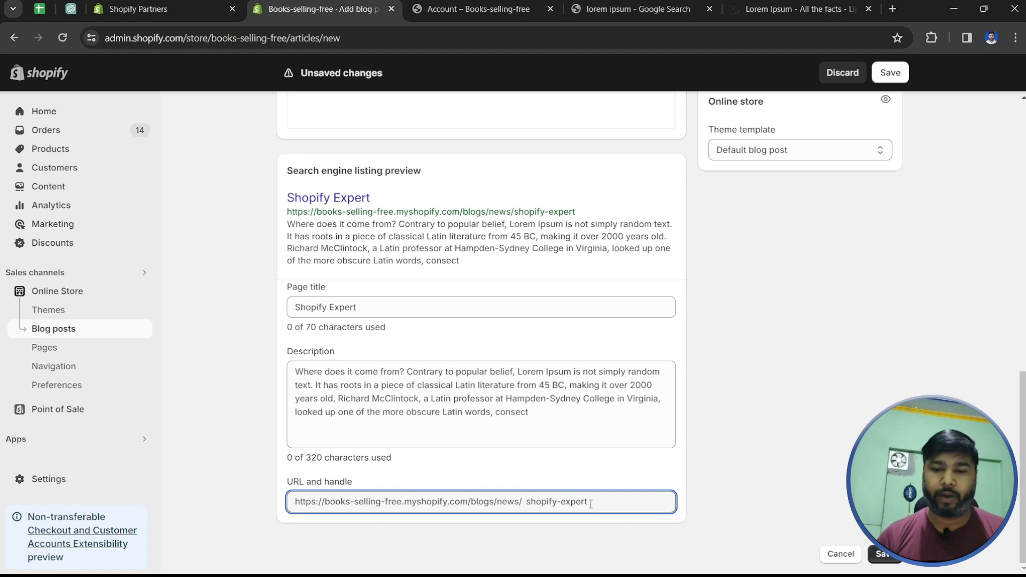
- Set the blog post's visibility to Visible and add the "Thankyou !" picture as its featured image
{"action": "scroll", "coordinate": [549, 492], "scroll_direction": "up", "scroll_amount": 20}
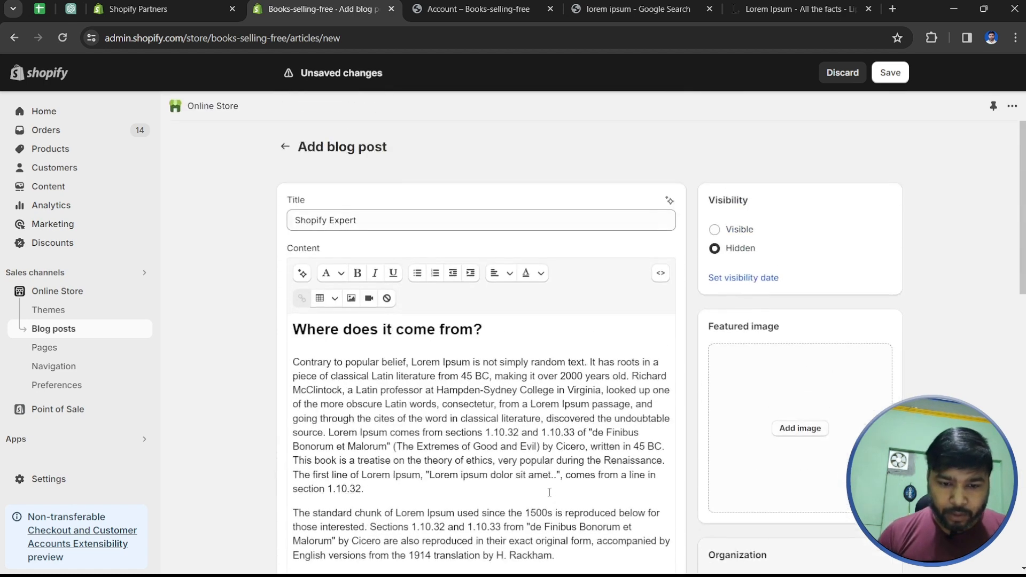
{"action": "left_click", "coordinate": [745, 279]}
{"action": "left_click", "coordinate": [716, 233]}
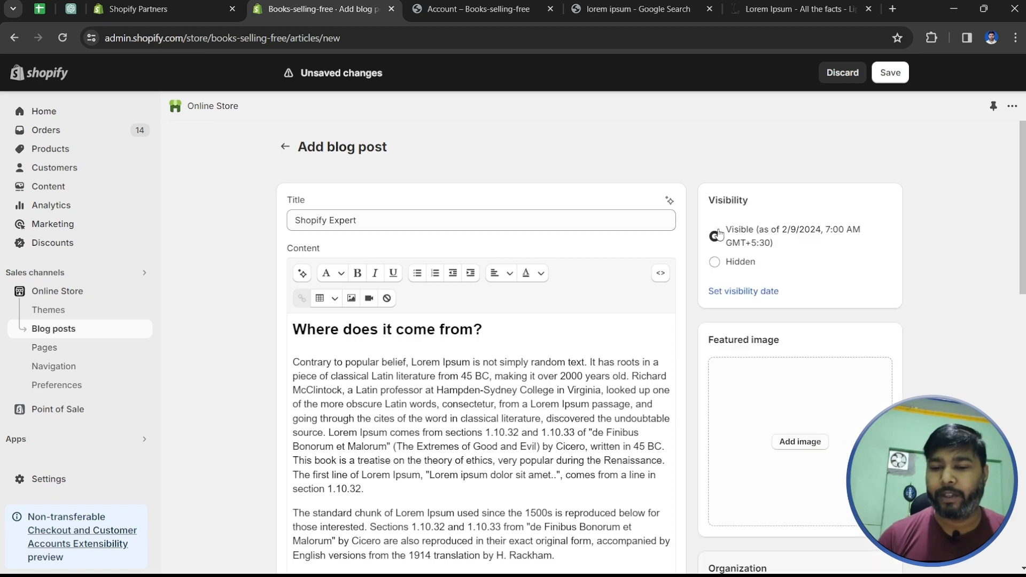
{"action": "scroll", "coordinate": [706, 371], "scroll_direction": "down", "scroll_amount": 3}
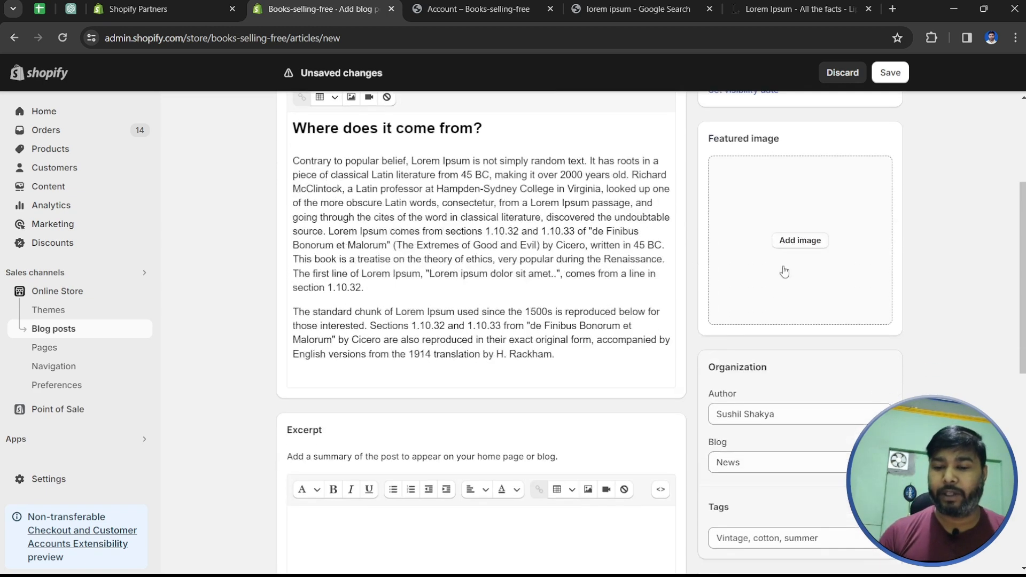
{"action": "left_click", "coordinate": [794, 241]}
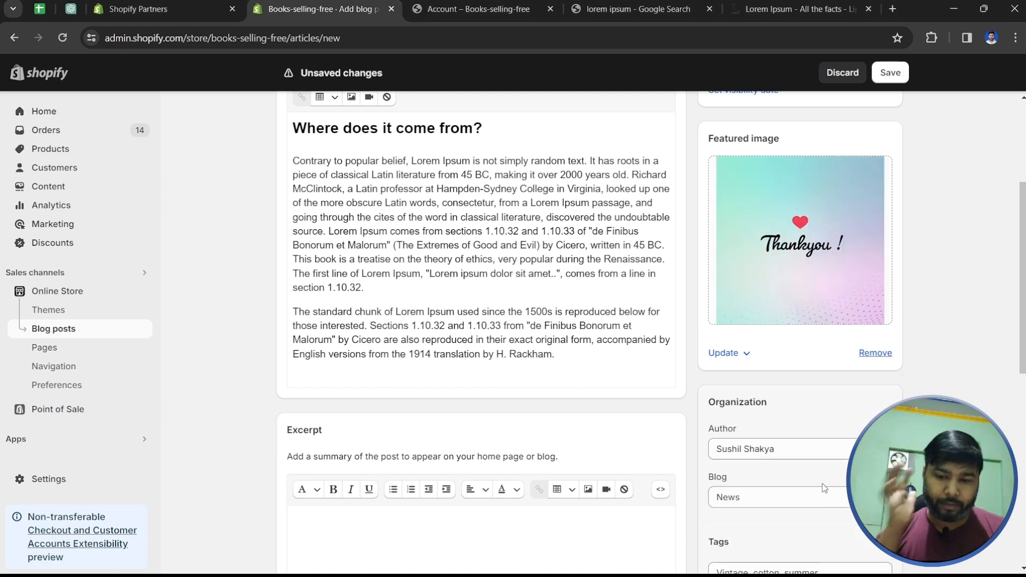
- Review the post's Organization settings for author and blog, keeping News as the blog
{"action": "scroll", "coordinate": [748, 446], "scroll_direction": "down", "scroll_amount": 4}
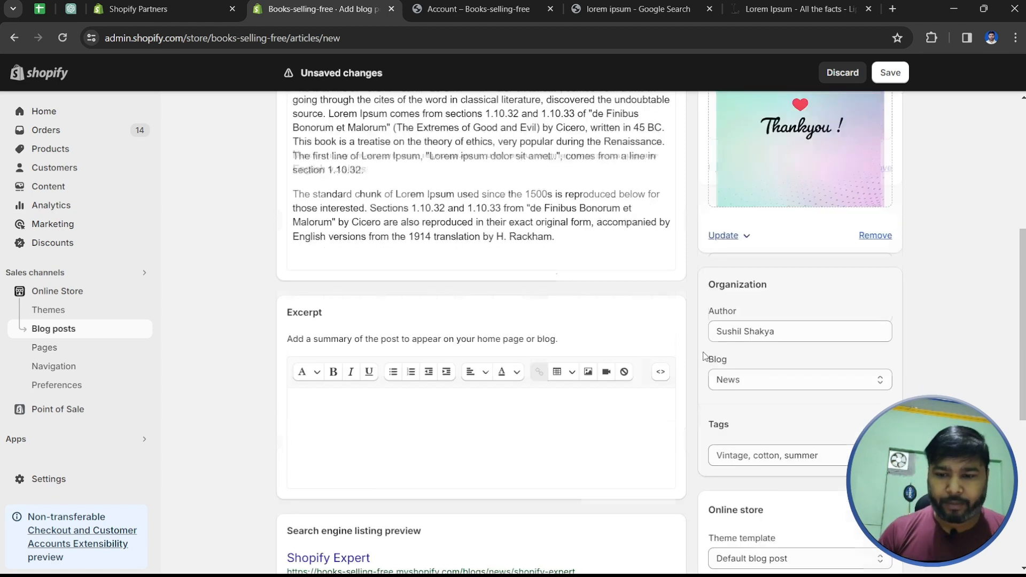
{"action": "left_click", "coordinate": [747, 247]}
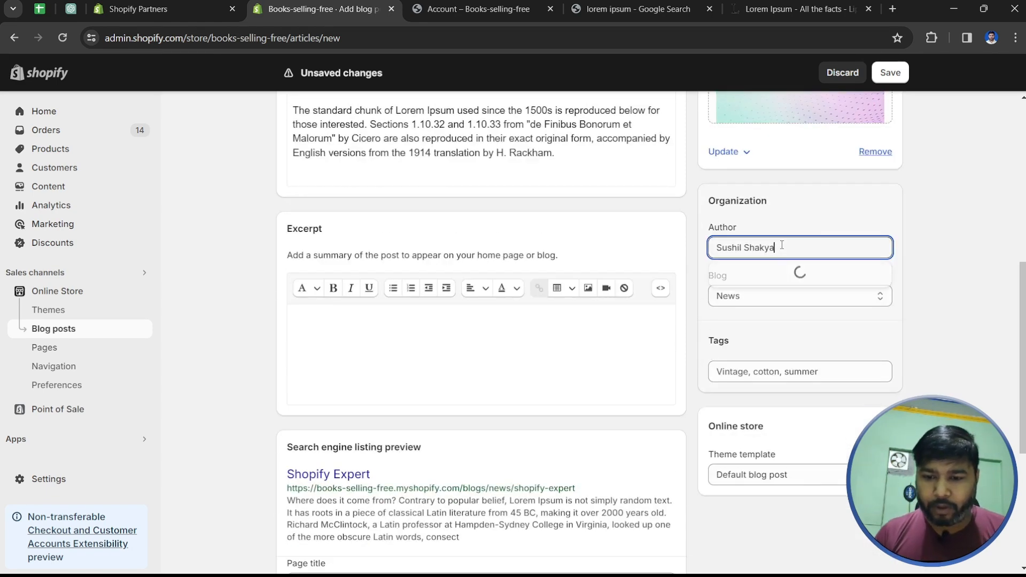
{"action": "left_click", "coordinate": [743, 297]}
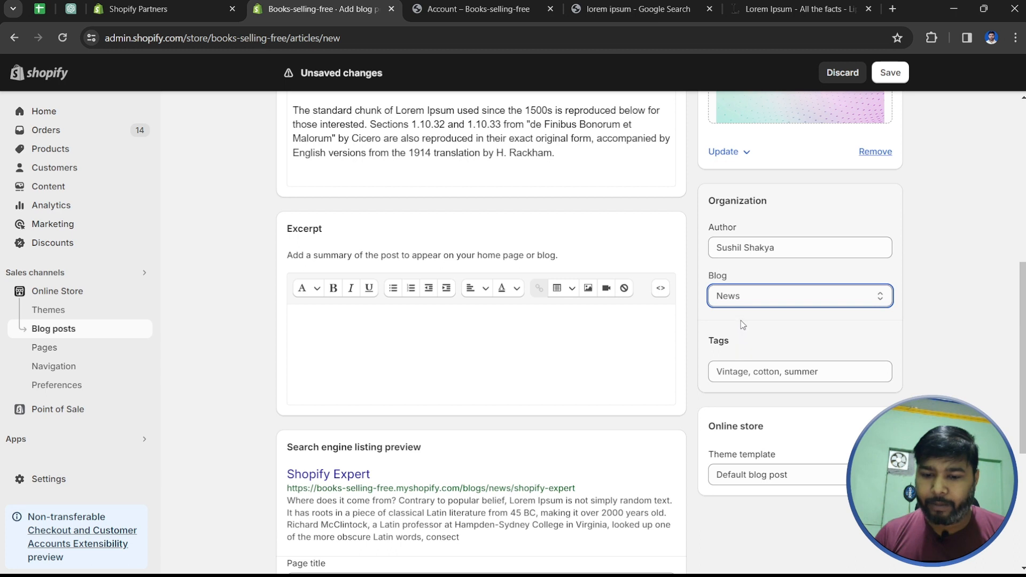
{"action": "left_click", "coordinate": [902, 348]}
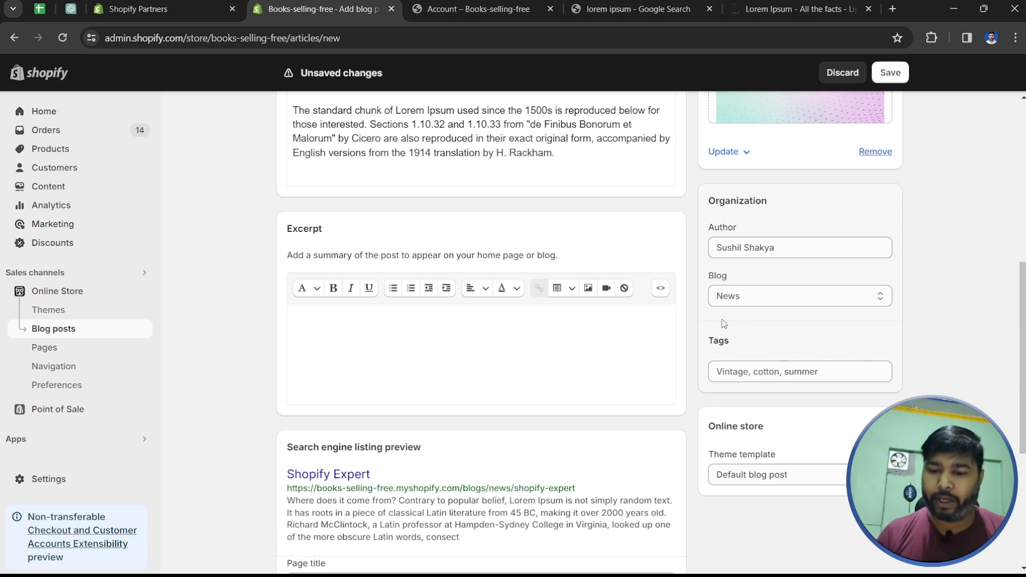
- Tag the blog post with "Expert" and save the post
{"action": "scroll", "coordinate": [780, 371], "scroll_direction": "down", "scroll_amount": 3}
{"action": "left_click", "coordinate": [740, 230]}
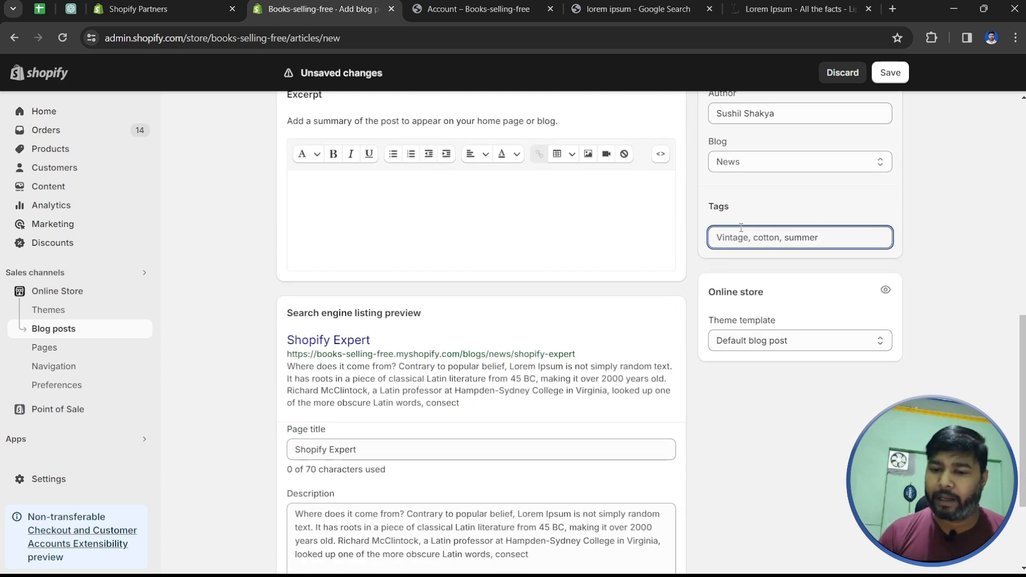
{"action": "type", "text": "Expert"}
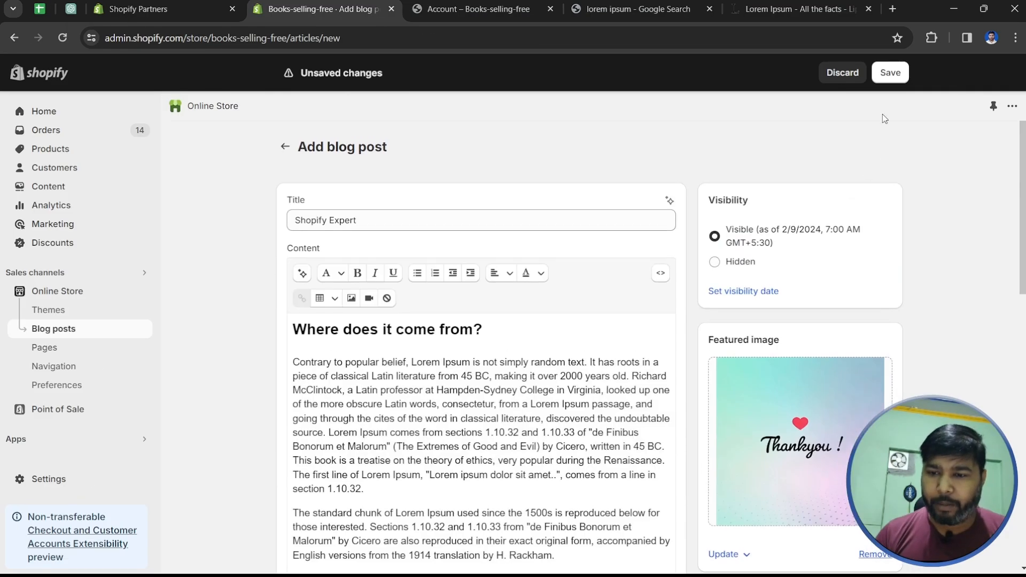
{"action": "left_click", "coordinate": [873, 72]}
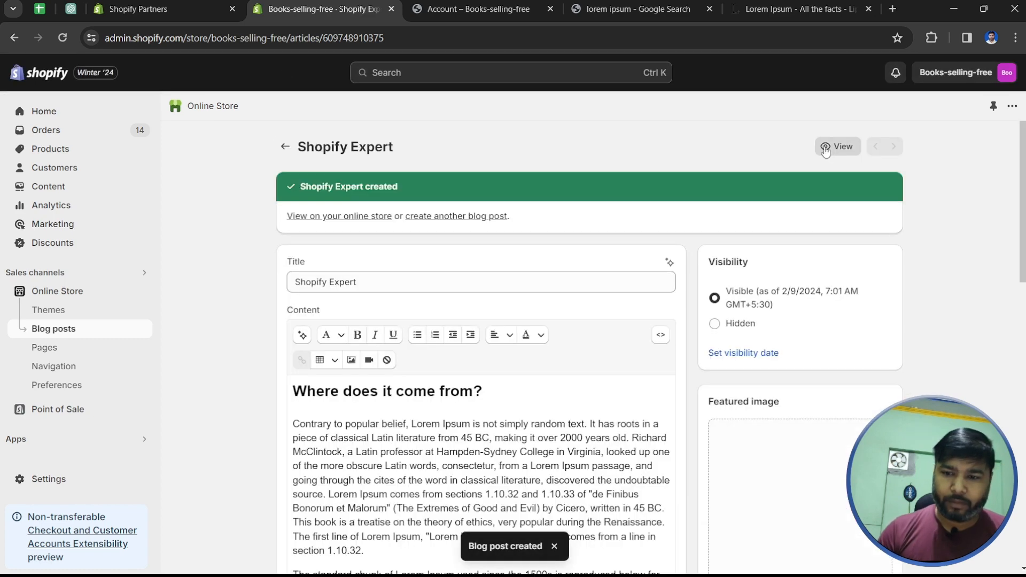
- View the saved blog post on the online store and examine its featured image, title, date, author and content
{"action": "left_click", "coordinate": [836, 147]}
{"action": "left_click", "coordinate": [417, 9]}
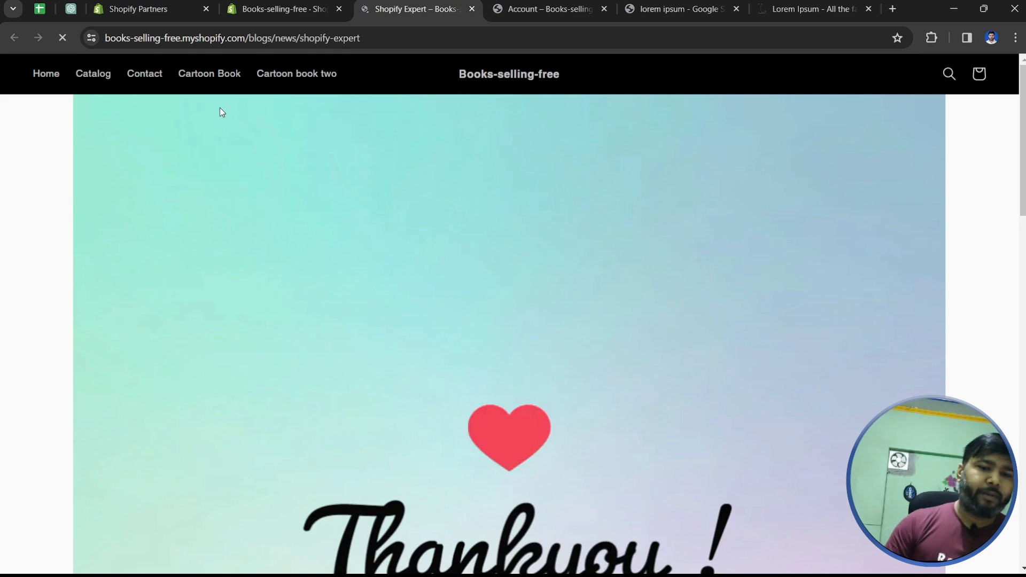
{"action": "scroll", "coordinate": [396, 195], "scroll_direction": "down", "scroll_amount": 15}
{"action": "scroll", "coordinate": [399, 189], "scroll_direction": "up", "scroll_amount": 6}
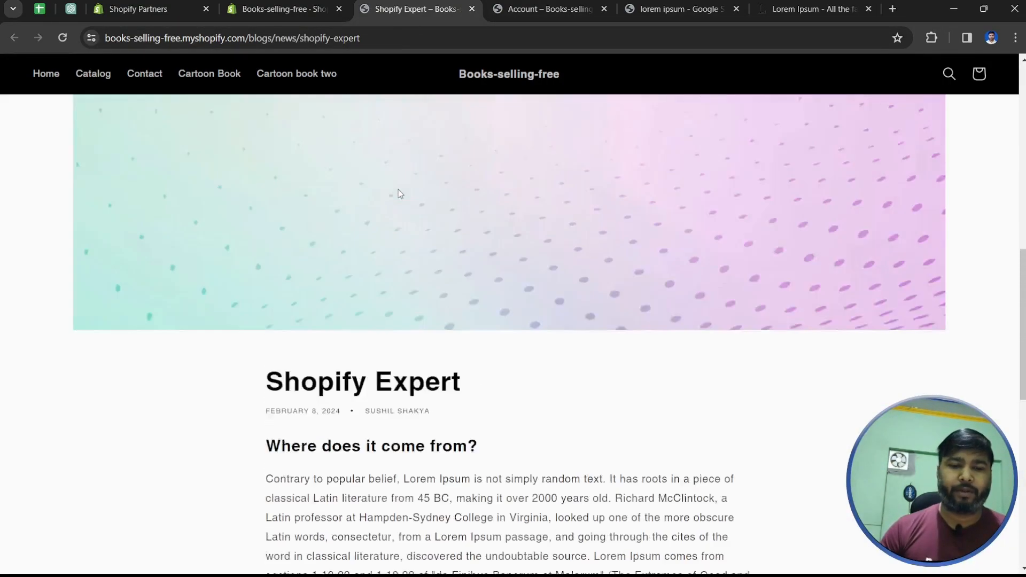
{"action": "scroll", "coordinate": [398, 189], "scroll_direction": "up", "scroll_amount": 10}
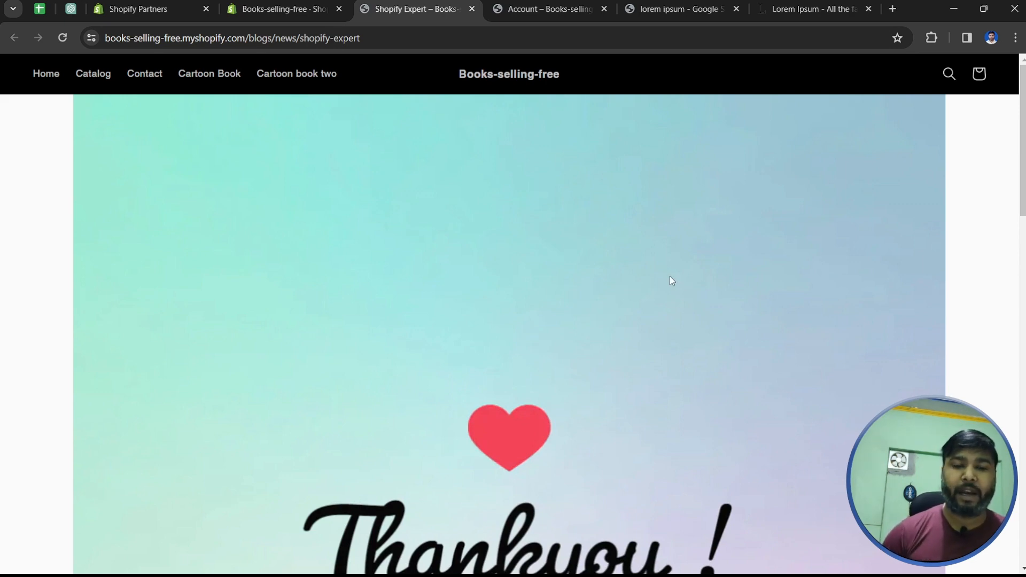
{"action": "scroll", "coordinate": [668, 244], "scroll_direction": "down", "scroll_amount": 10}
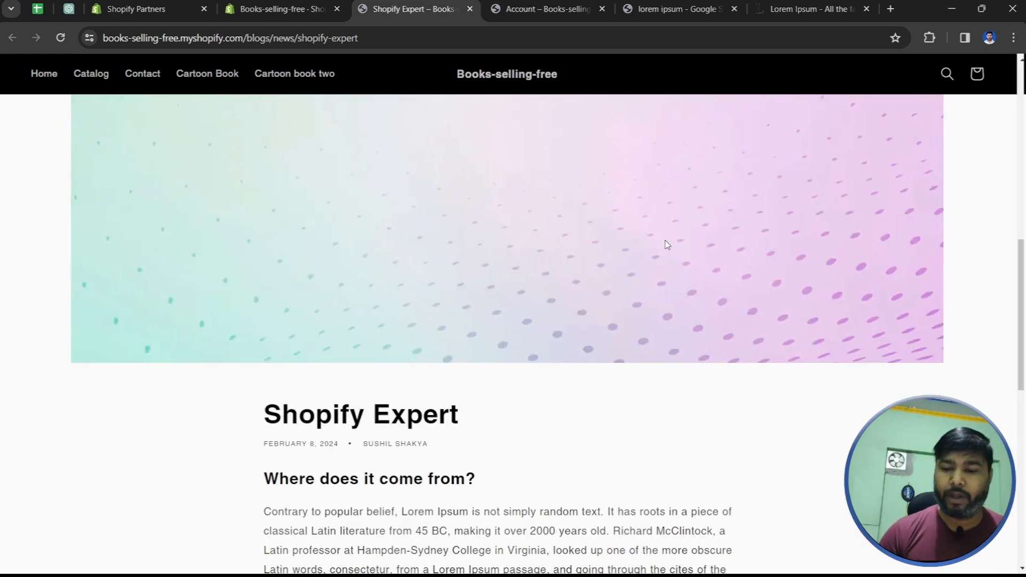
{"action": "scroll", "coordinate": [666, 244], "scroll_direction": "up", "scroll_amount": 10}
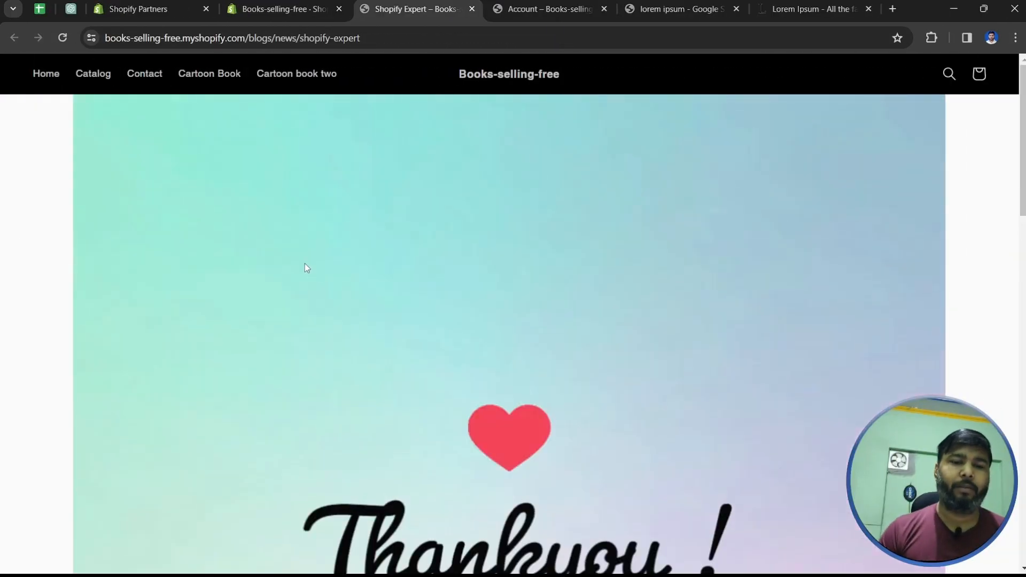
{"action": "scroll", "coordinate": [306, 266], "scroll_direction": "down", "scroll_amount": 12}
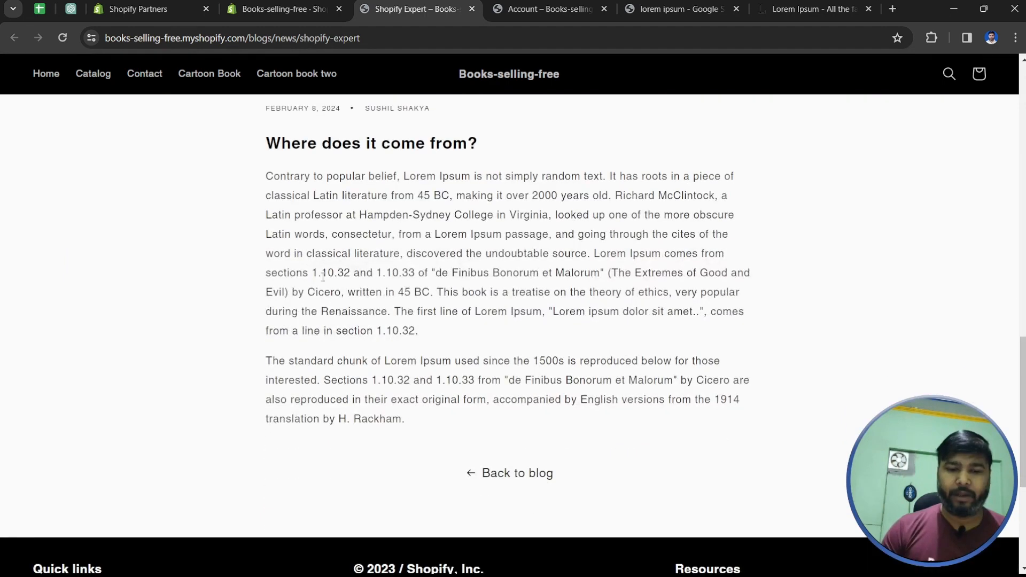
{"action": "scroll", "coordinate": [470, 472], "scroll_direction": "up", "scroll_amount": 3}
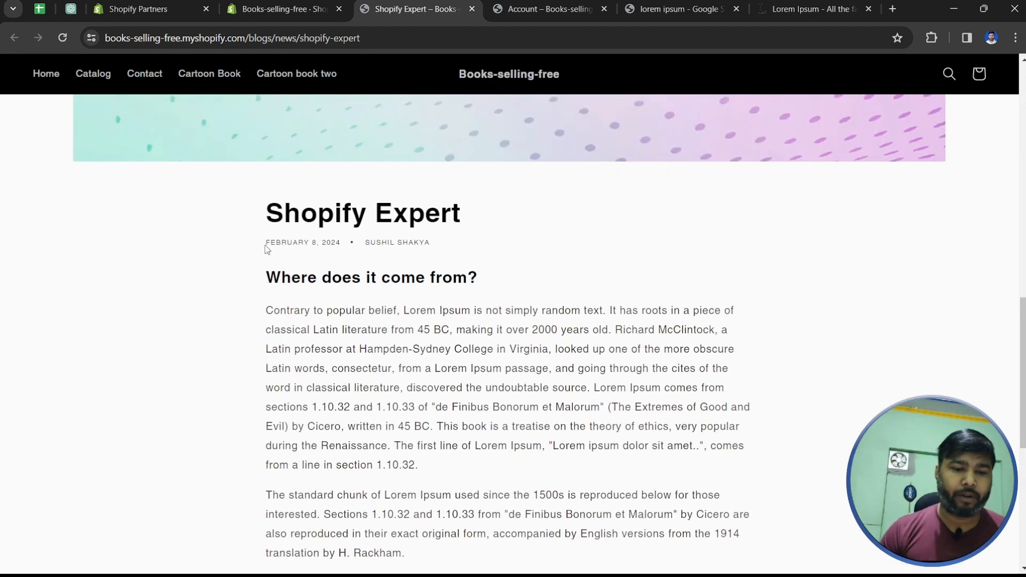
{"action": "left_click_drag", "start_coordinate": [266, 249], "coordinate": [395, 246]}
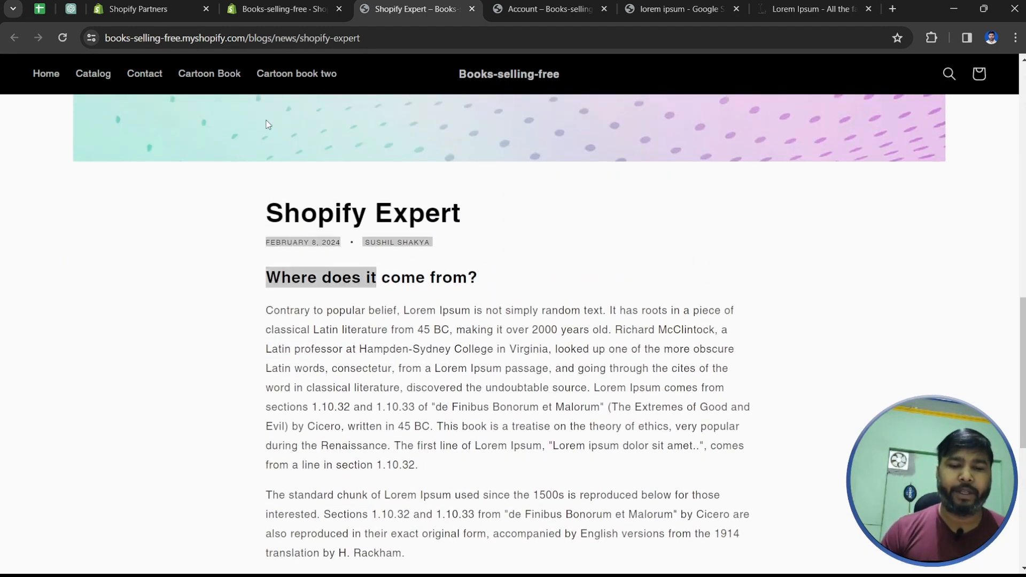
{"action": "scroll", "coordinate": [187, 184], "scroll_direction": "up", "scroll_amount": 5}
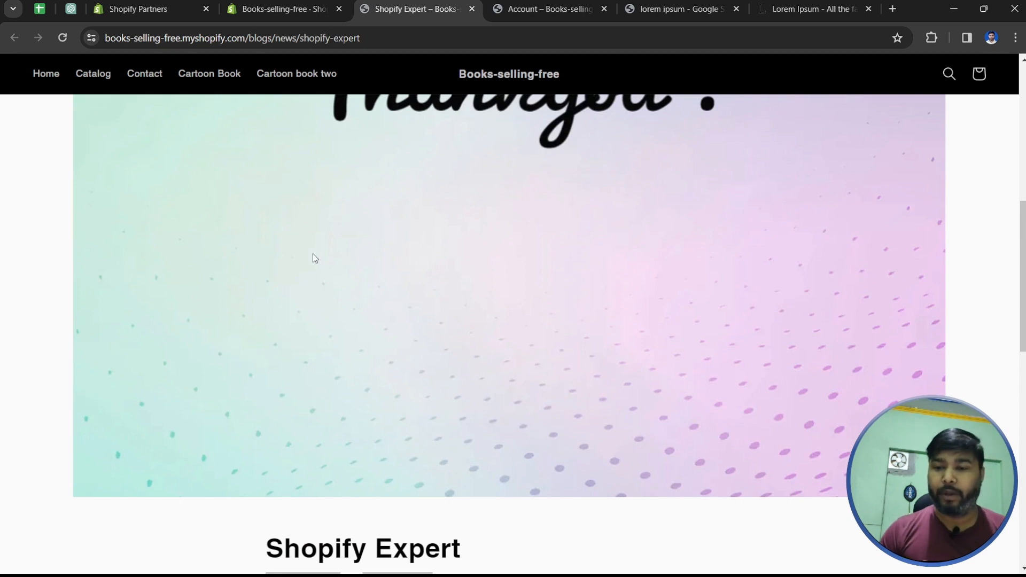
{"action": "scroll", "coordinate": [357, 335], "scroll_direction": "up", "scroll_amount": 5}
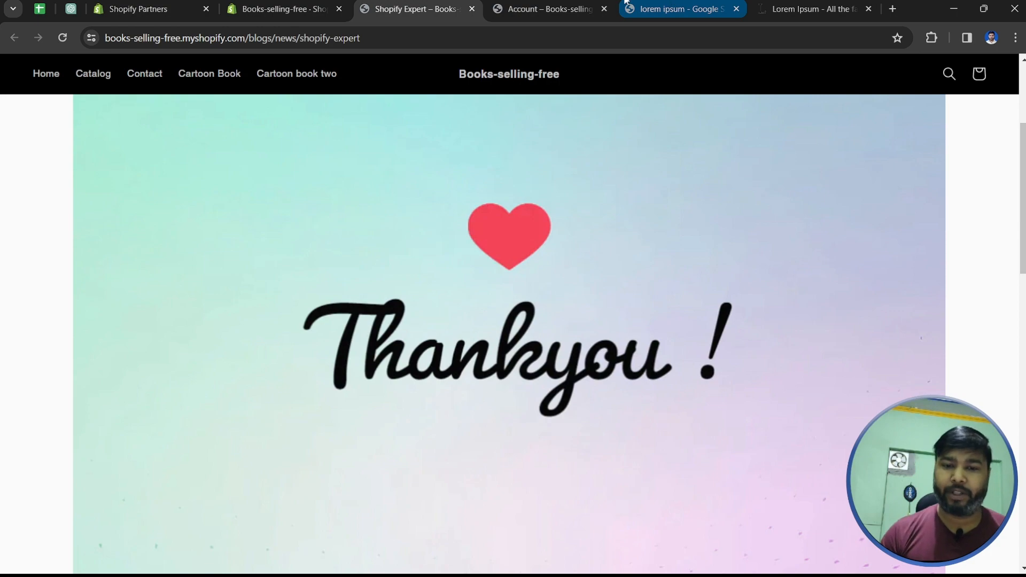
- Return to the store admin and review the saved blog post's content, SEO fields, comments, visibility, organization and tags
{"action": "left_click", "coordinate": [559, 5]}
{"action": "left_click", "coordinate": [283, 9]}
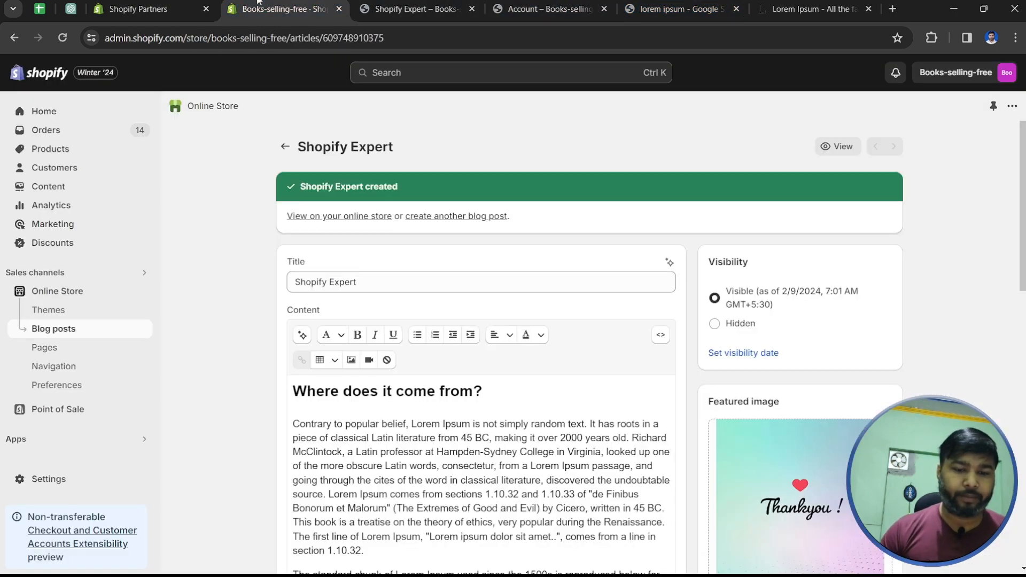
{"action": "scroll", "coordinate": [632, 426], "scroll_direction": "down", "scroll_amount": 10}
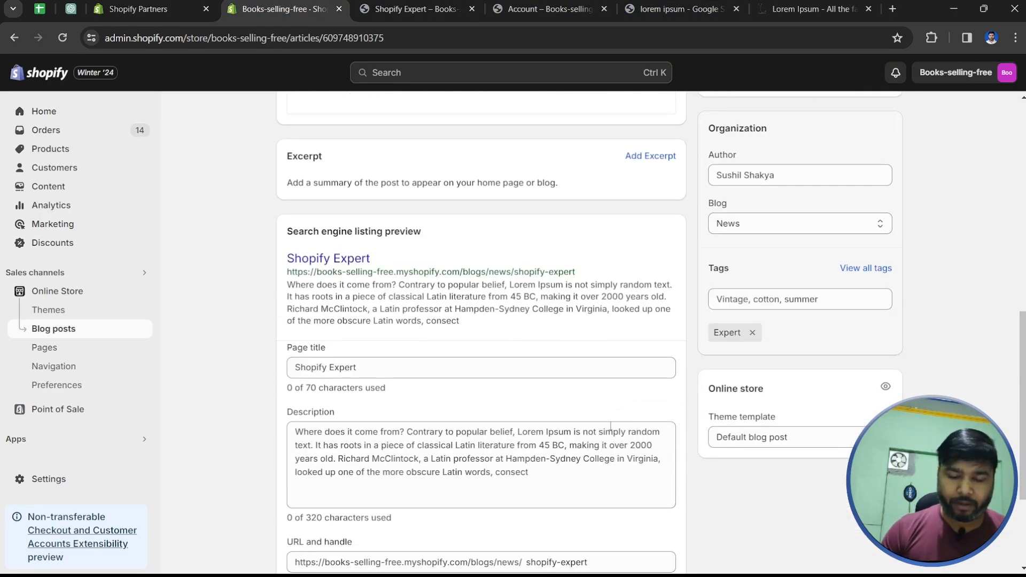
{"action": "scroll", "coordinate": [395, 425], "scroll_direction": "down", "scroll_amount": 3}
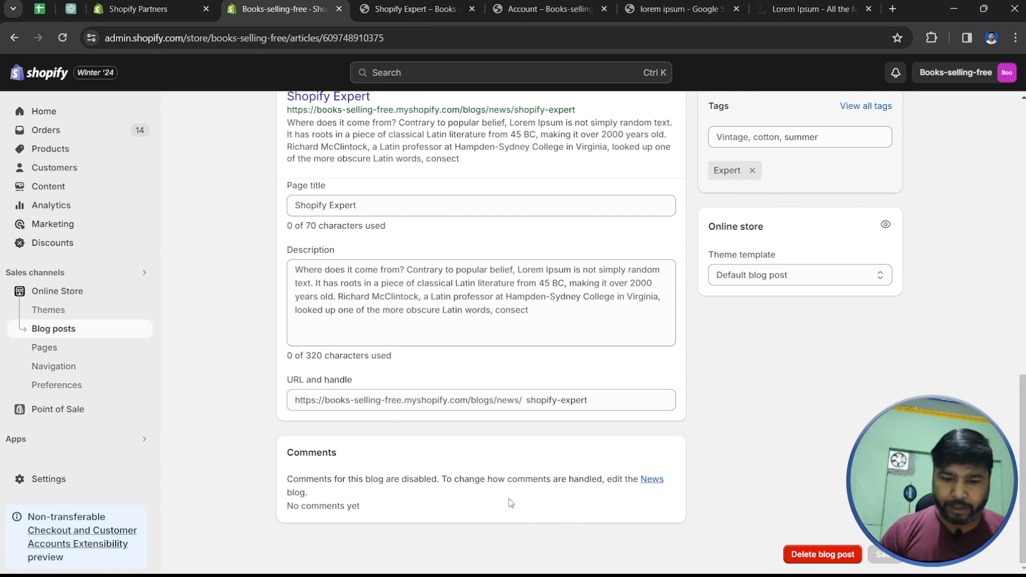
{"action": "scroll", "coordinate": [504, 494], "scroll_direction": "up", "scroll_amount": 6}
{"action": "scroll", "coordinate": [503, 494], "scroll_direction": "up", "scroll_amount": 6}
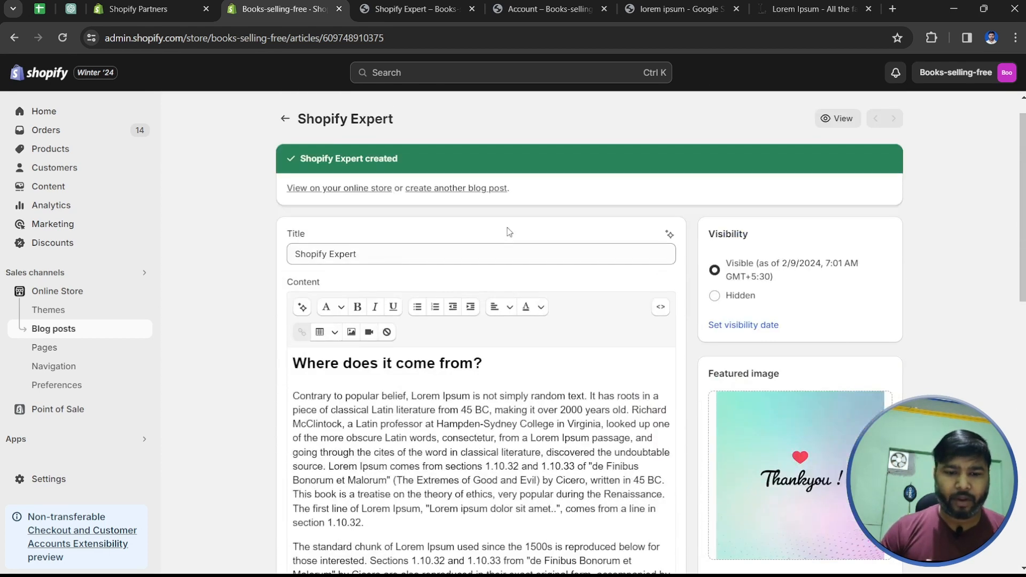
{"action": "scroll", "coordinate": [756, 295], "scroll_direction": "down", "scroll_amount": 8}
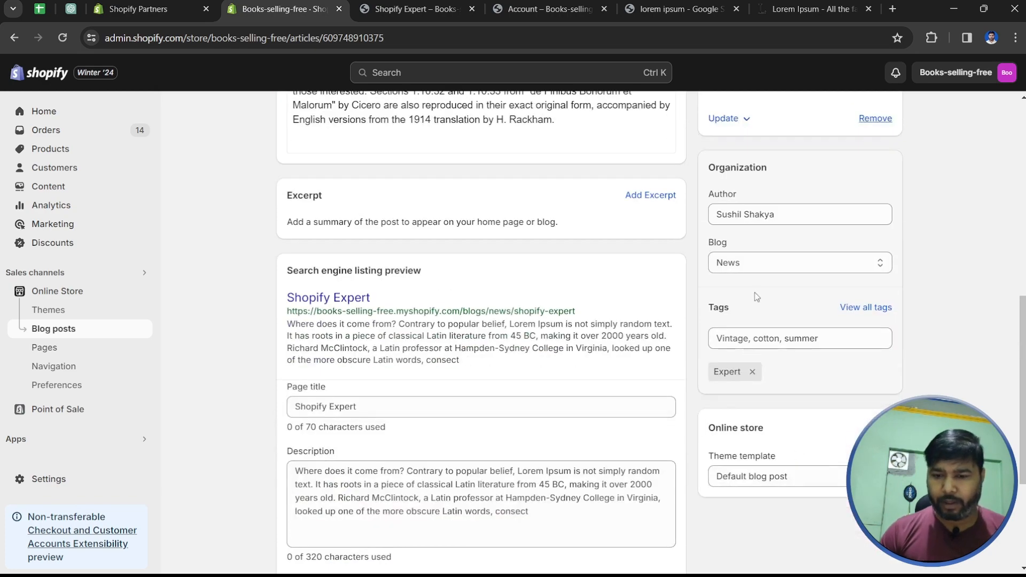
{"action": "scroll", "coordinate": [492, 373], "scroll_direction": "up", "scroll_amount": 8}
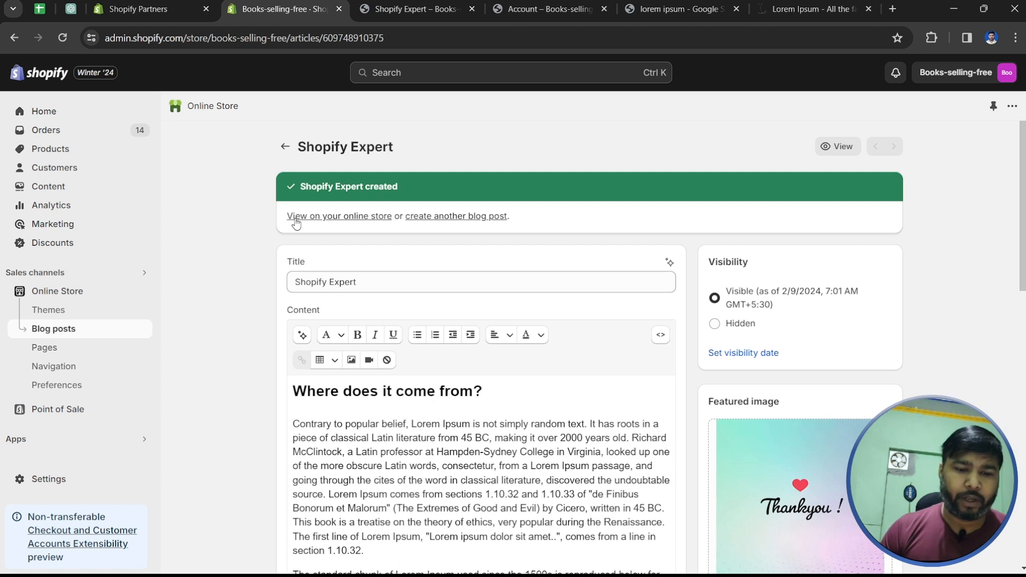
- Open a blank form for another blog post and look over its empty fields
{"action": "left_click", "coordinate": [473, 217]}
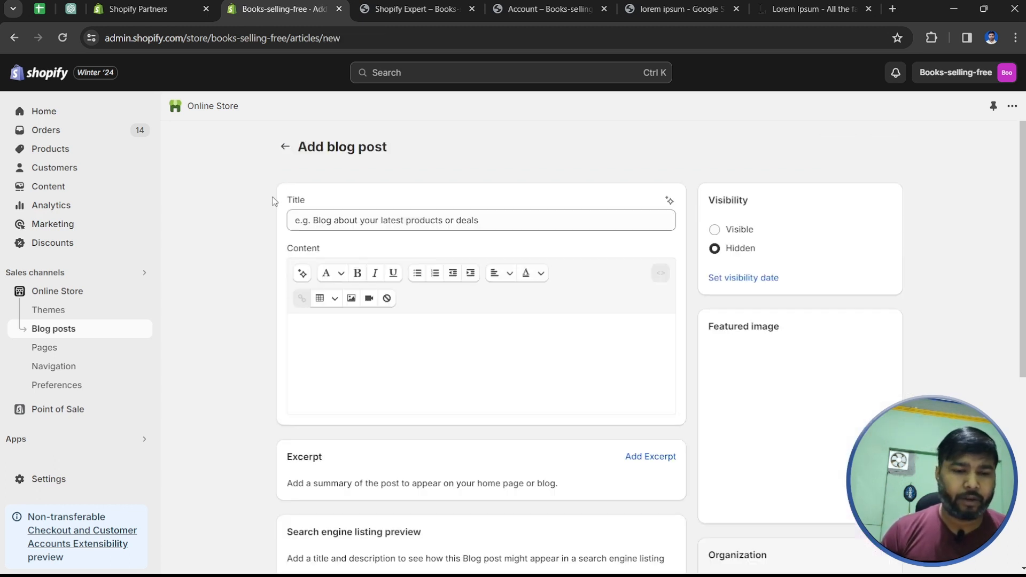
{"action": "scroll", "coordinate": [629, 491], "scroll_direction": "down", "scroll_amount": 5}
{"action": "scroll", "coordinate": [629, 491], "scroll_direction": "down", "scroll_amount": 1}
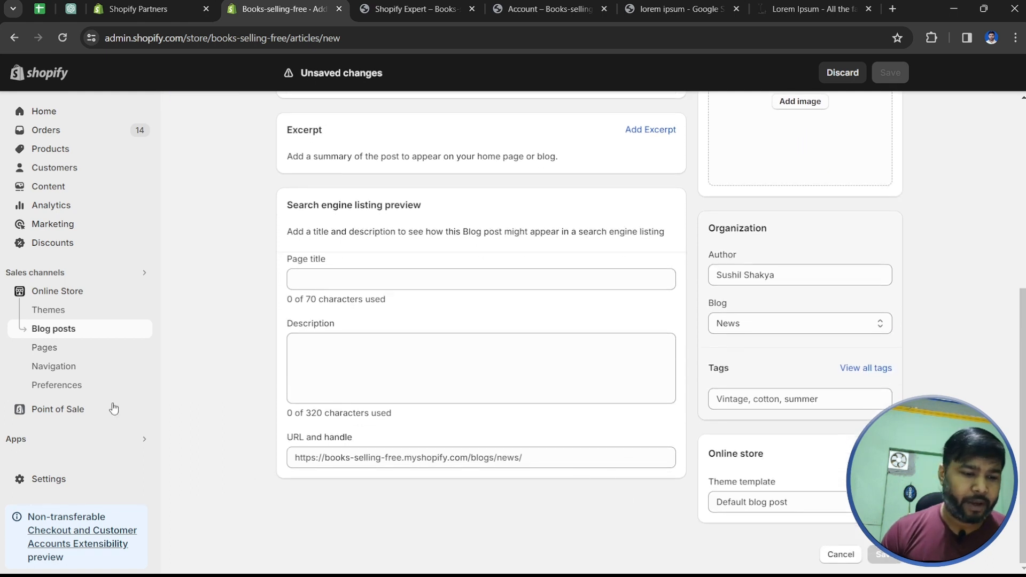
- Go to the online store's Pages and start a new page titled "Shopify Page"
{"action": "left_click", "coordinate": [41, 350]}
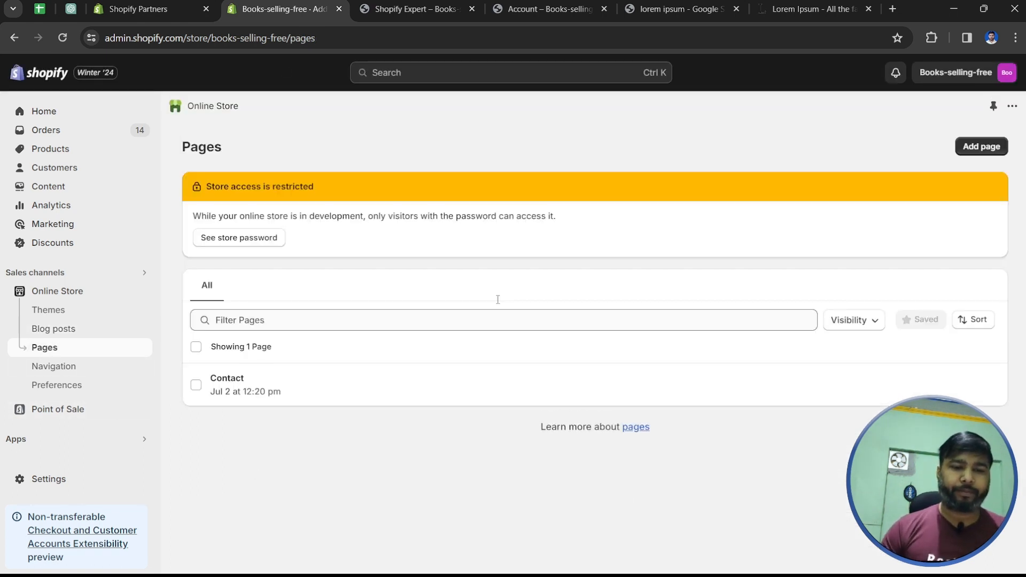
{"action": "left_click", "coordinate": [257, 342]}
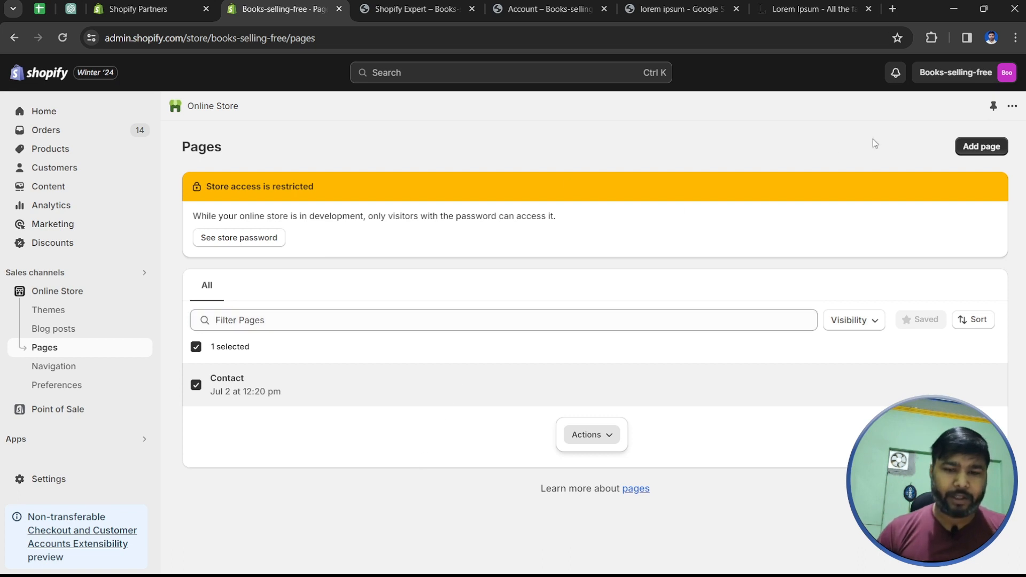
{"action": "left_click", "coordinate": [982, 147]}
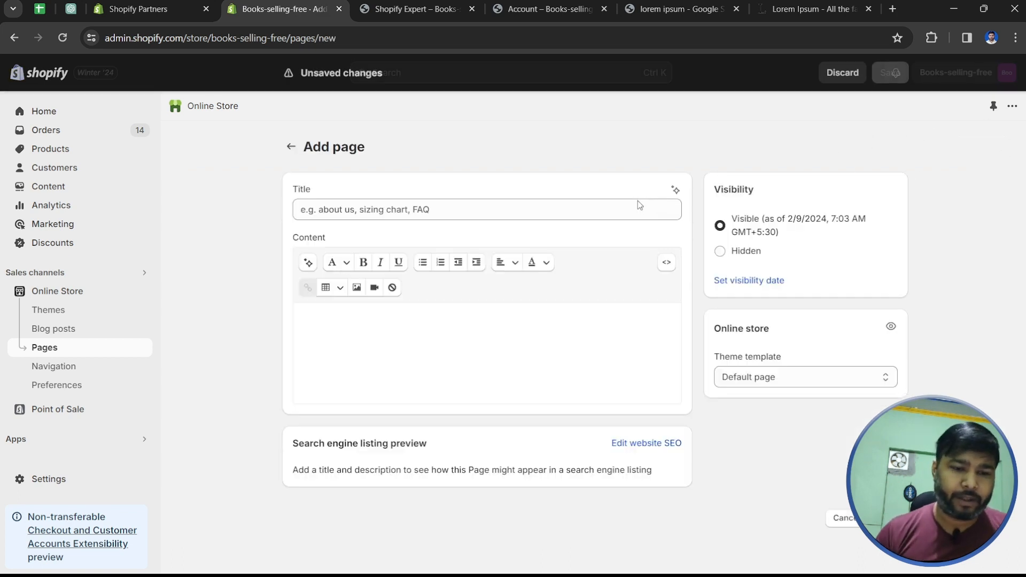
{"action": "left_click", "coordinate": [515, 211]}
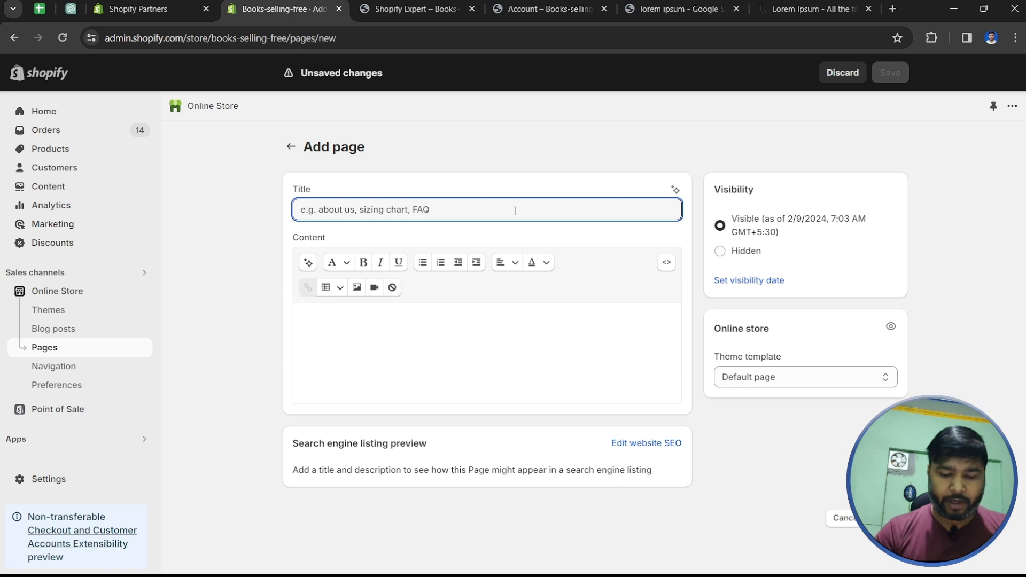
{"action": "type", "text": "Shopify"}
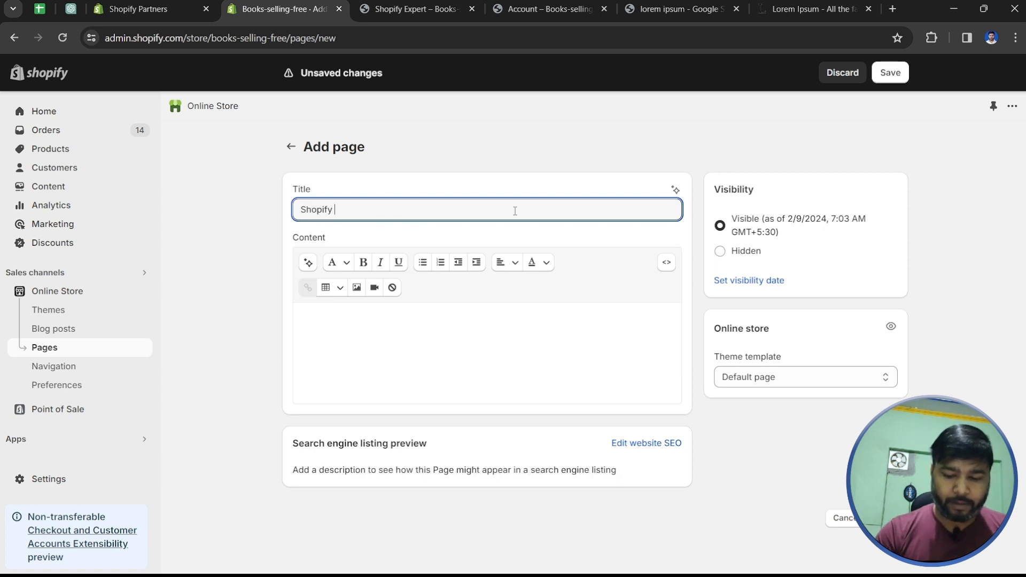
{"action": "type", "text": " Page"}
- Paste the "Where does it come from?" Lorem Ipsum text as the page's content and check its HTML source
{"action": "left_click", "coordinate": [579, 340]}
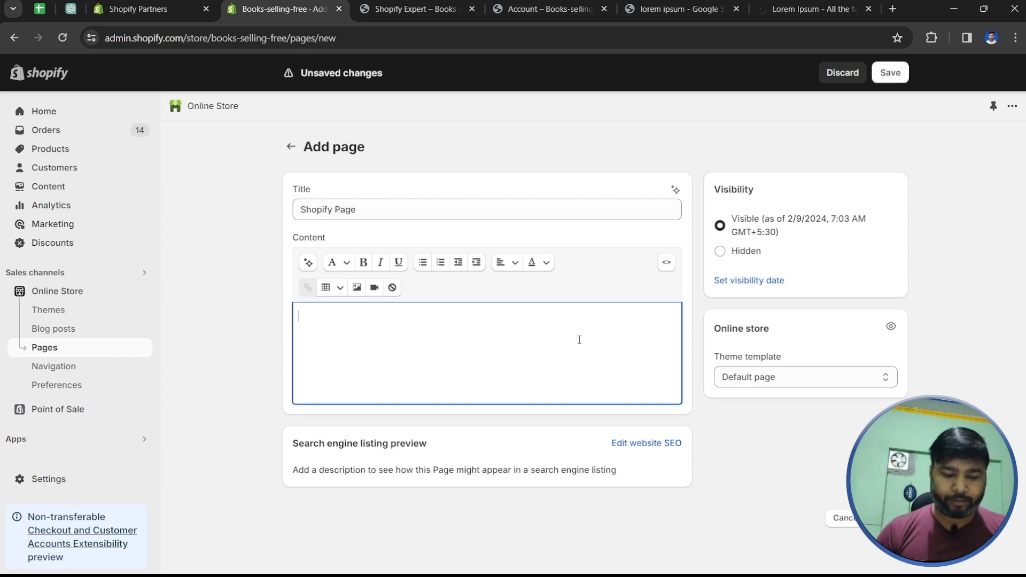
{"action": "type", "text": "Where does it come from? Contrary to popular belief, Lorem Ipsum is not simply random text. It has roots in a piece of classical Latin literature from 45 BC, making it over 2000 years old. Richard McClintock, a Latin professor at Hampden-Sydney College in Virginia, looked up one of the more obscure Latin words, consectetur, from a Lorem Ipsum passage, and going through the cites of the word in classical literature, discovered the undoubtable source. Lorem Ipsum comes from sections 1.10.32 and 1.10.33 of \"de Finibus Bonorum et Malorum\" (The Extremes of Good and Evil) by Cicero, written in 45 BC. This book is a treatise on the theory of ethics, very popular during the Renaissance. The first line of Lorem Ipsum, \"Lorem ipsum dolor sit amet..\", comes from a line in section 1.10.32. The standard chunk of Lorem Ipsum used since the 1500s is reproduced below for those interested. Sections 1.10.32 and 1.10.33 from \"de Finibus Bonorum et Malorum\" by Cicero are also reproduced in their exact original form, accompanied by English versions from the 1914 translation by H. Rackham."}
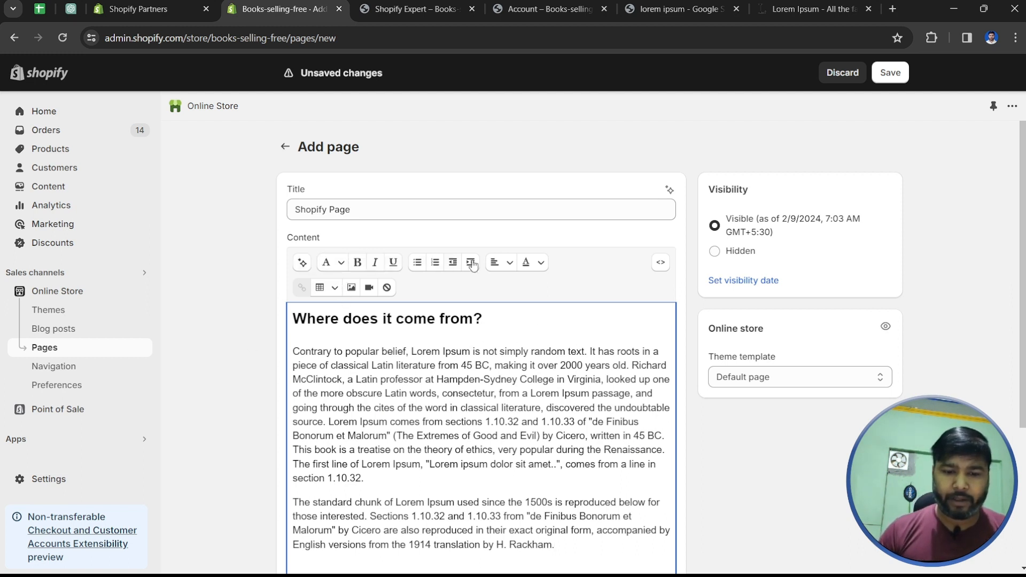
{"action": "left_click", "coordinate": [662, 263]}
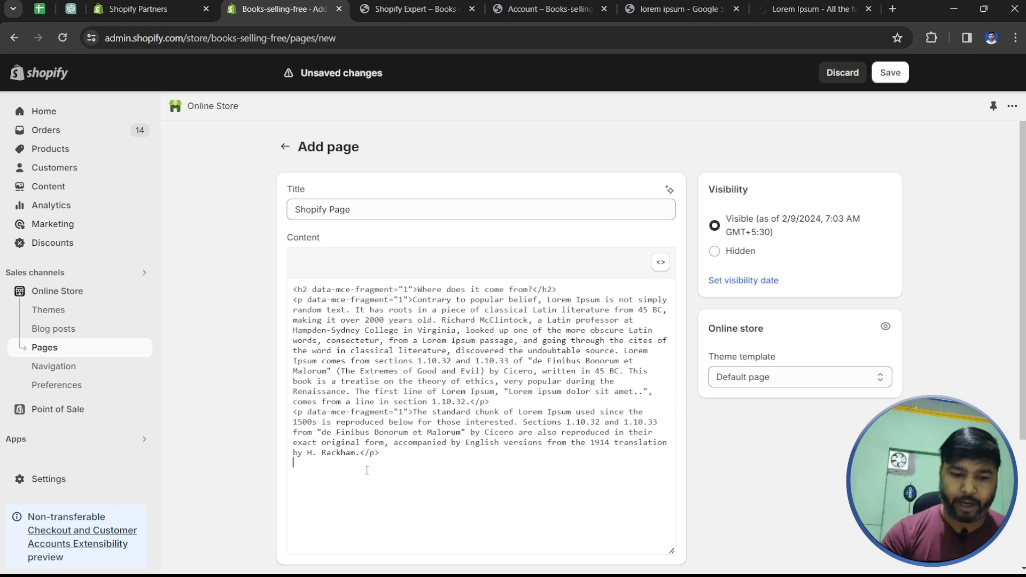
{"action": "left_click", "coordinate": [665, 264]}
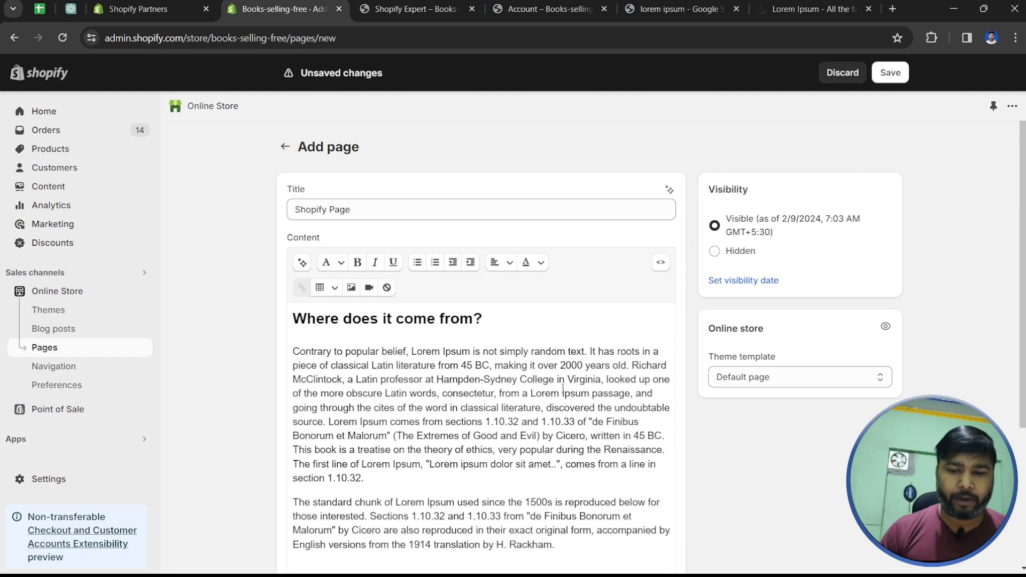
{"action": "scroll", "coordinate": [562, 391], "scroll_direction": "down", "scroll_amount": 4}
{"action": "scroll", "coordinate": [801, 417], "scroll_direction": "up", "scroll_amount": 4}
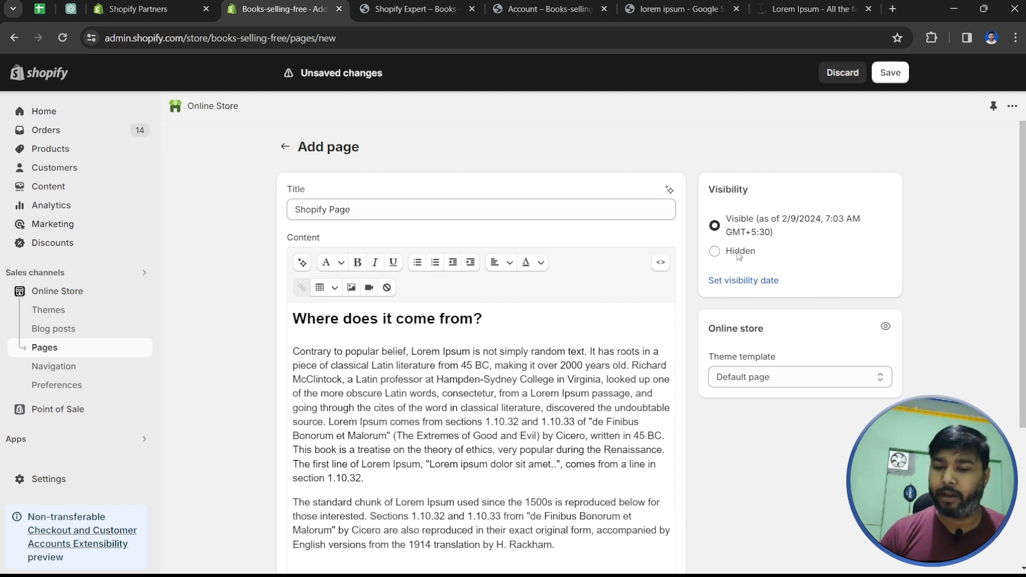
- Review the page's visibility date and set its theme template to shopify-expert-page
{"action": "left_click_drag", "start_coordinate": [725, 232], "coordinate": [757, 233]}
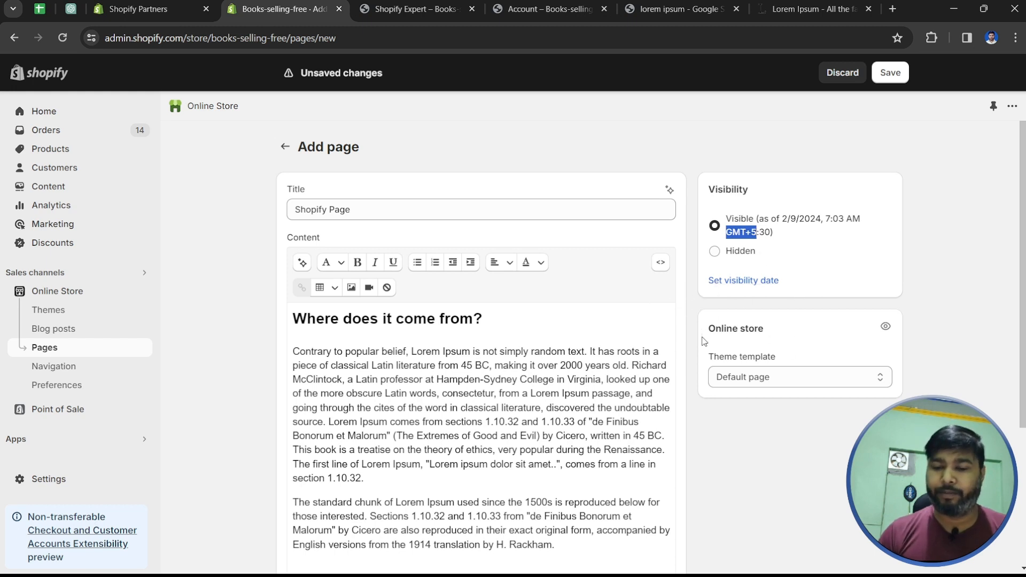
{"action": "left_click", "coordinate": [717, 191]}
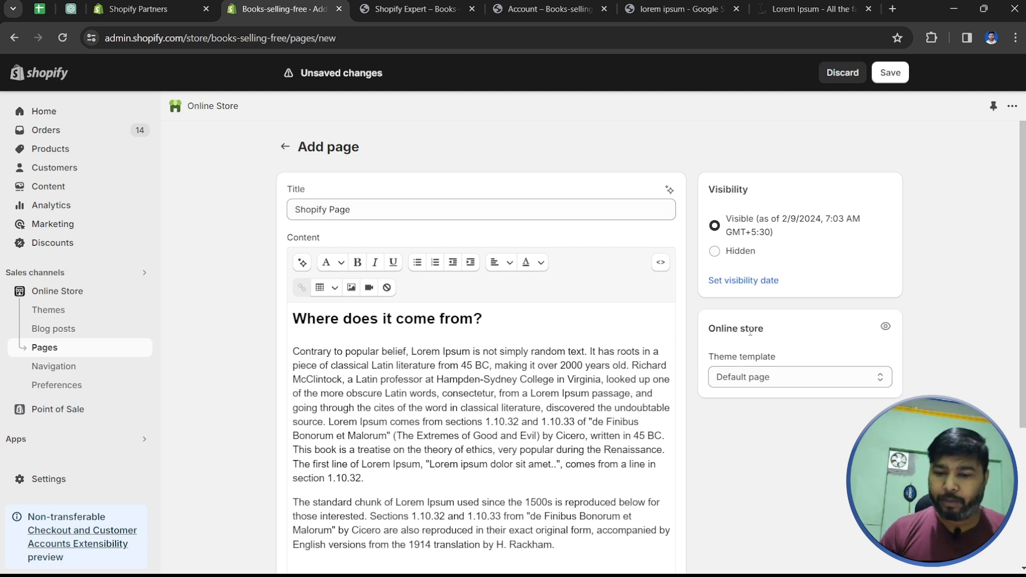
{"action": "left_click", "coordinate": [770, 381]}
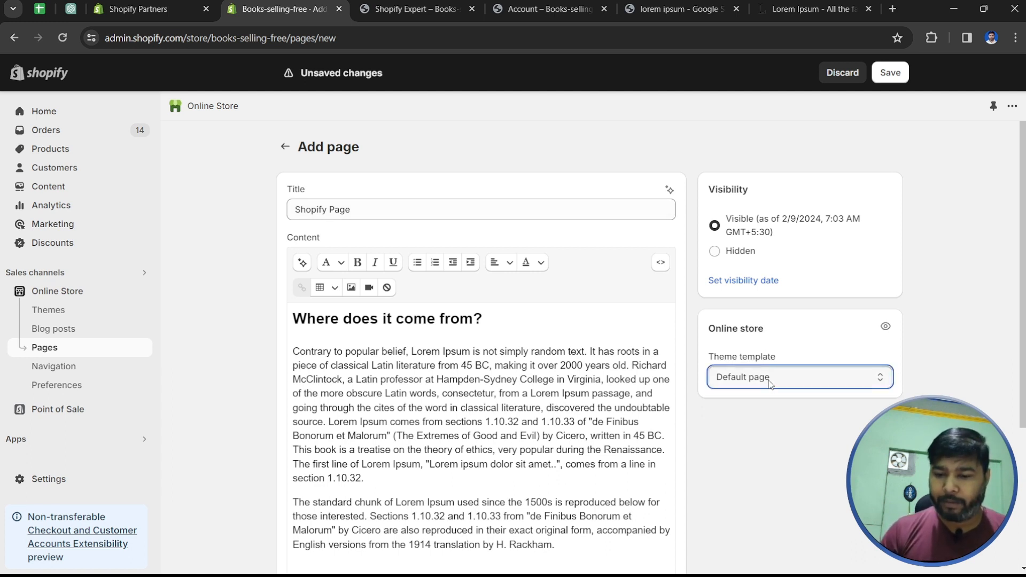
{"action": "left_click", "coordinate": [749, 421]}
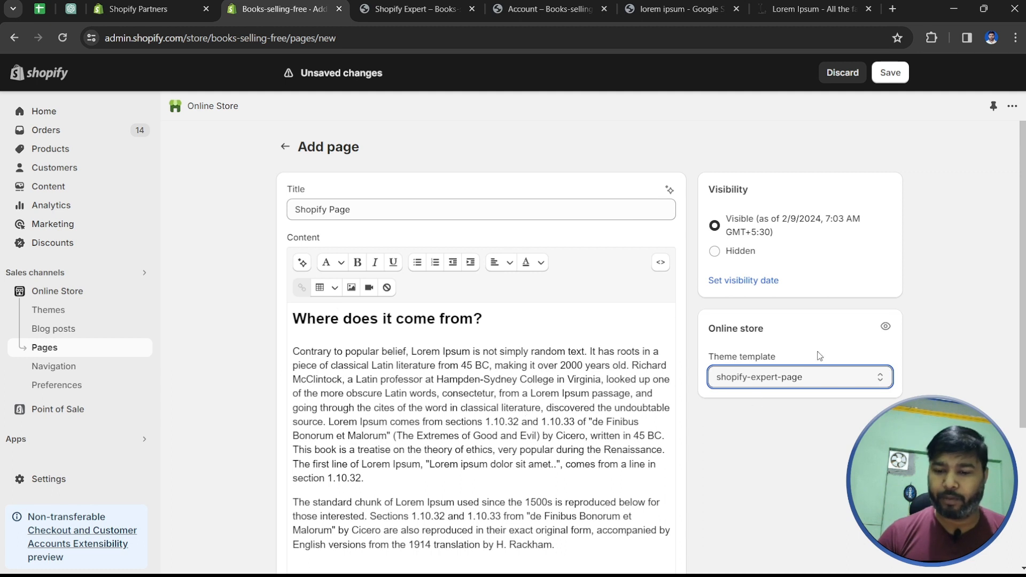
- Switch the page's theme template to Default page and back to shopify-expert-page
{"action": "left_click", "coordinate": [759, 381]}
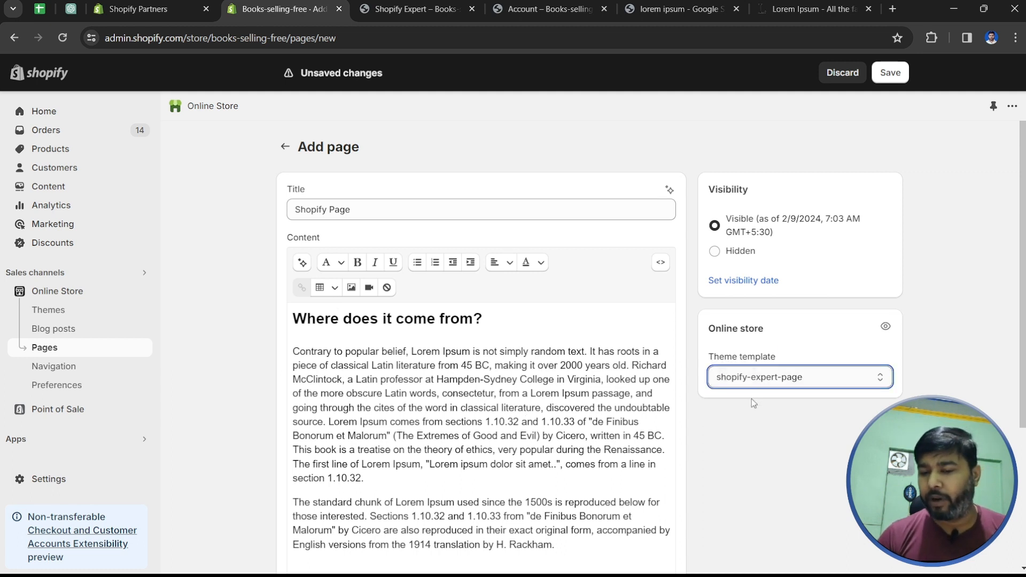
{"action": "left_click", "coordinate": [751, 397]}
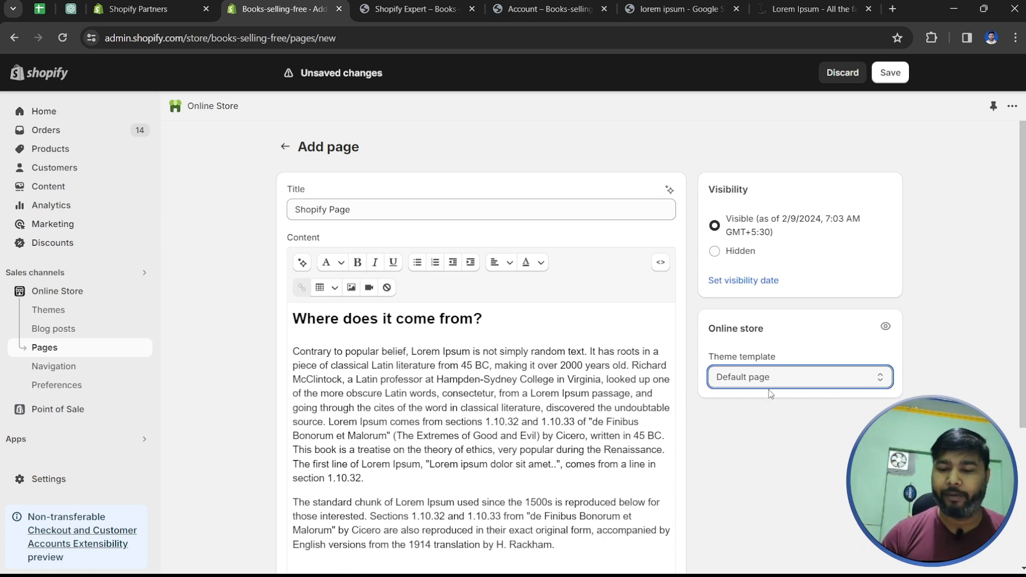
{"action": "left_click", "coordinate": [773, 417]}
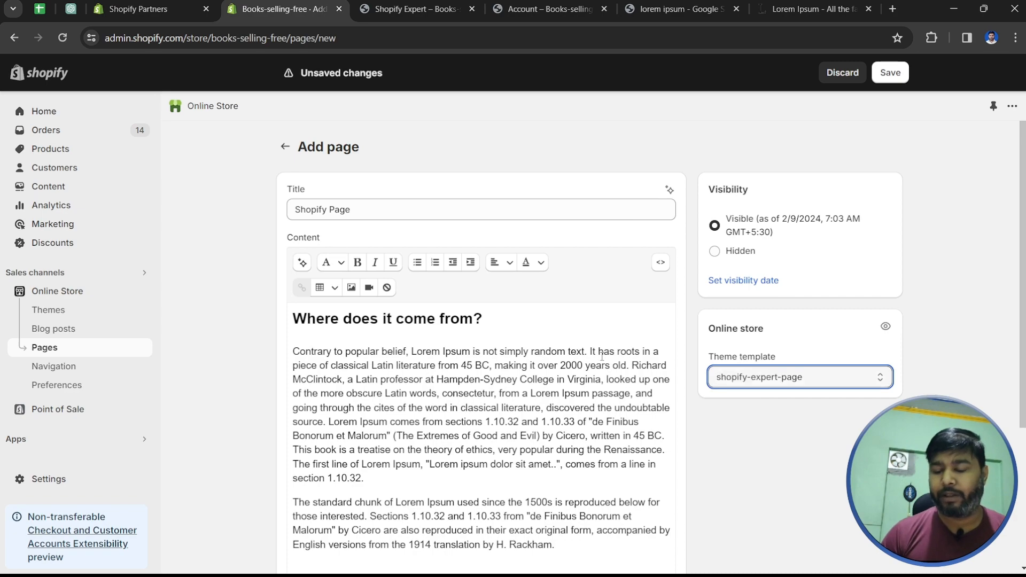
- Review the search engine listing's title, description and URL handle, and save the new page
{"action": "scroll", "coordinate": [582, 464], "scroll_direction": "down", "scroll_amount": 3}
{"action": "scroll", "coordinate": [582, 464], "scroll_direction": "down", "scroll_amount": 5}
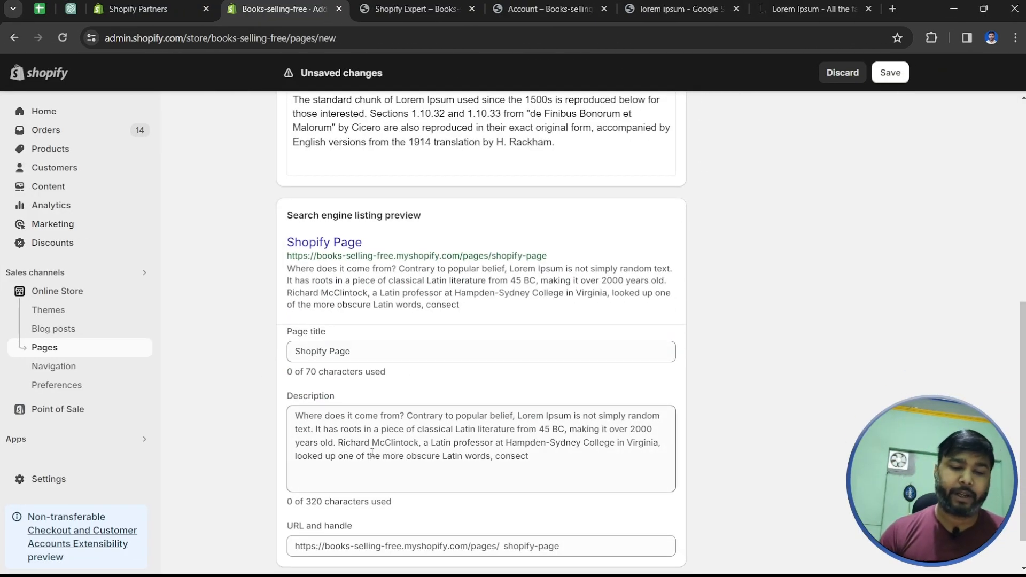
{"action": "scroll", "coordinate": [459, 433], "scroll_direction": "down", "scroll_amount": 1}
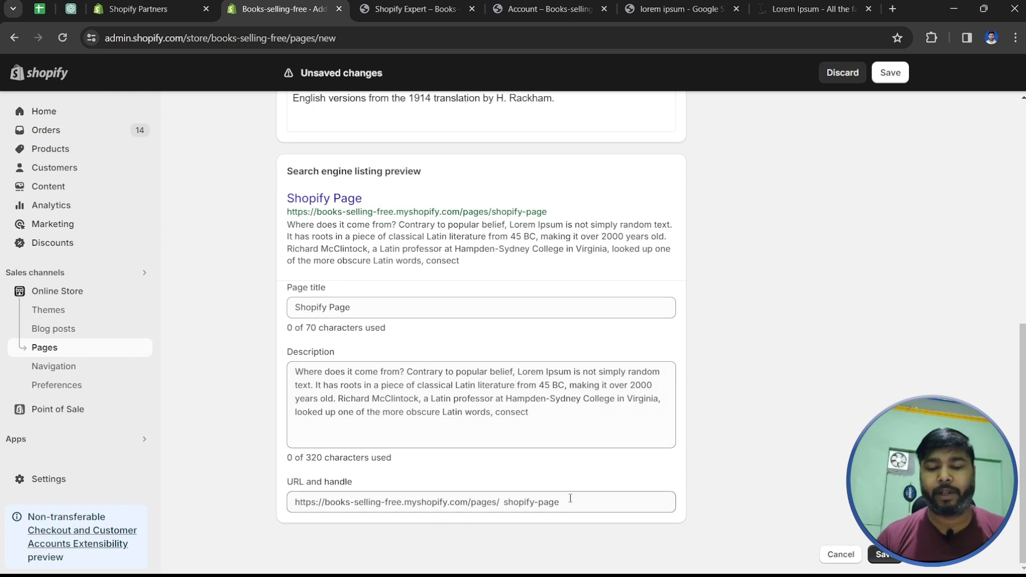
{"action": "left_click", "coordinate": [546, 502]}
{"action": "scroll", "coordinate": [550, 482], "scroll_direction": "up", "scroll_amount": 8}
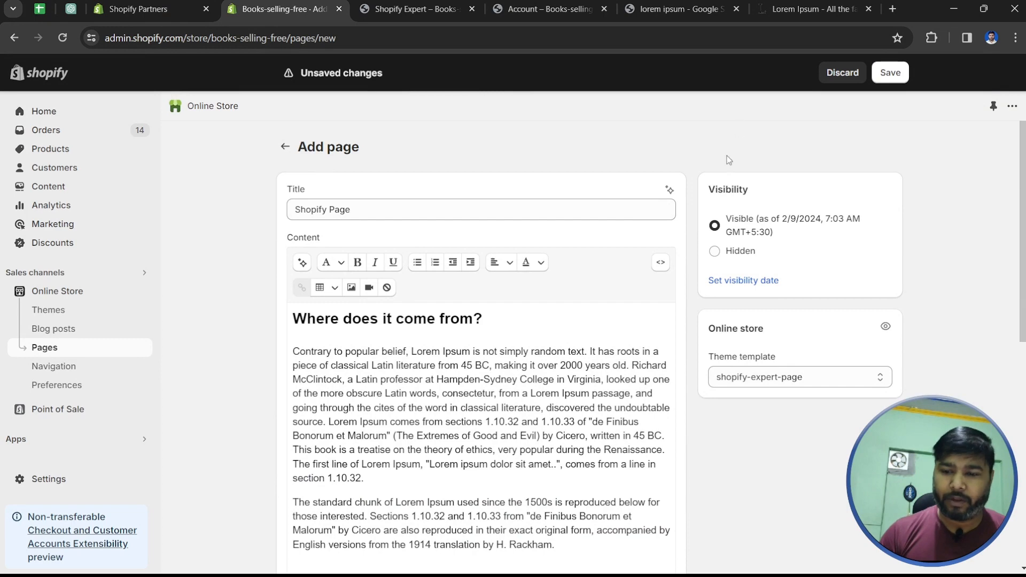
{"action": "left_click", "coordinate": [889, 72]}
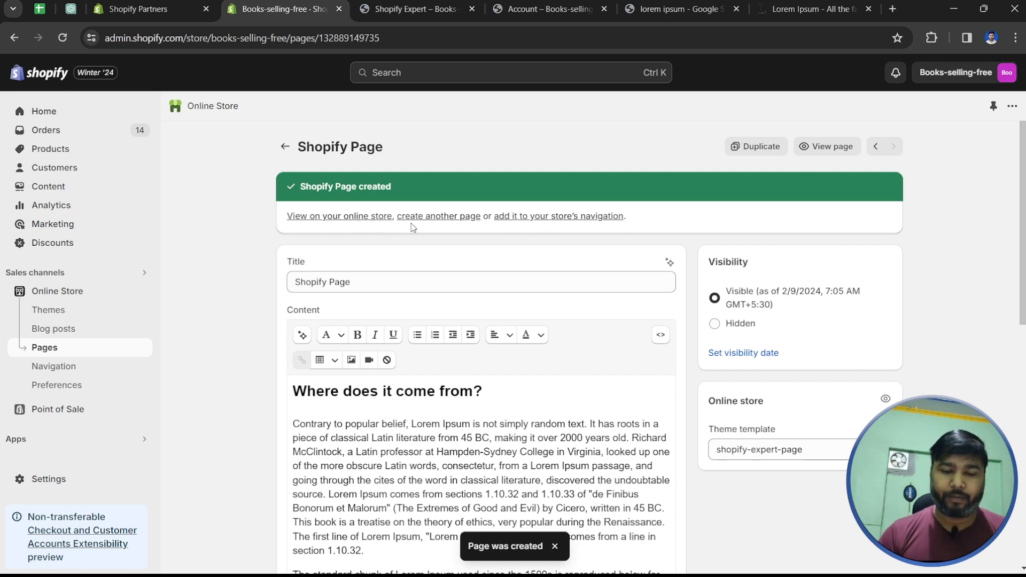
- View the new Shopify Page on the online store and examine its title, content and footer
{"action": "middle_click", "coordinate": [339, 216]}
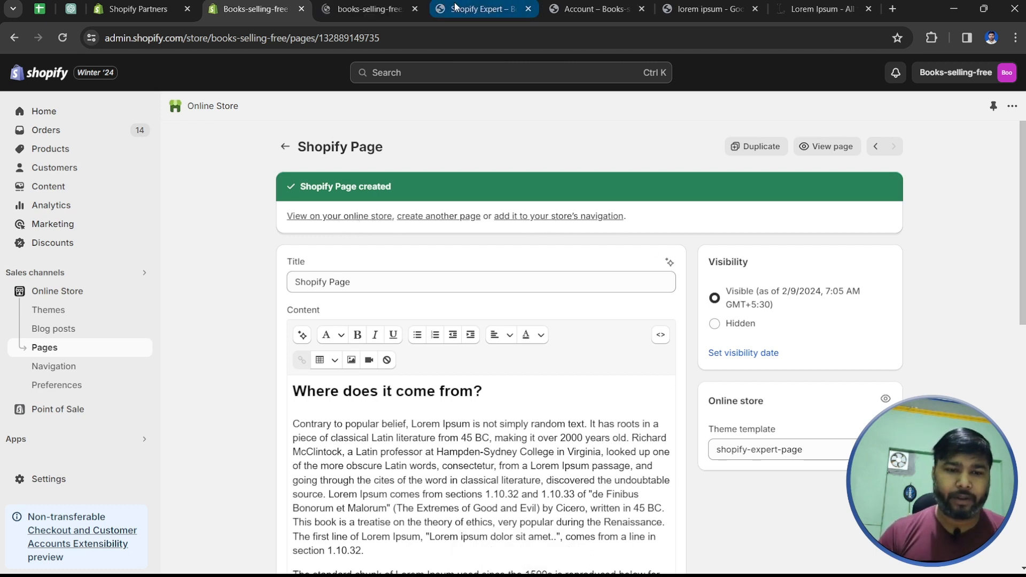
{"action": "left_click", "coordinate": [369, 8]}
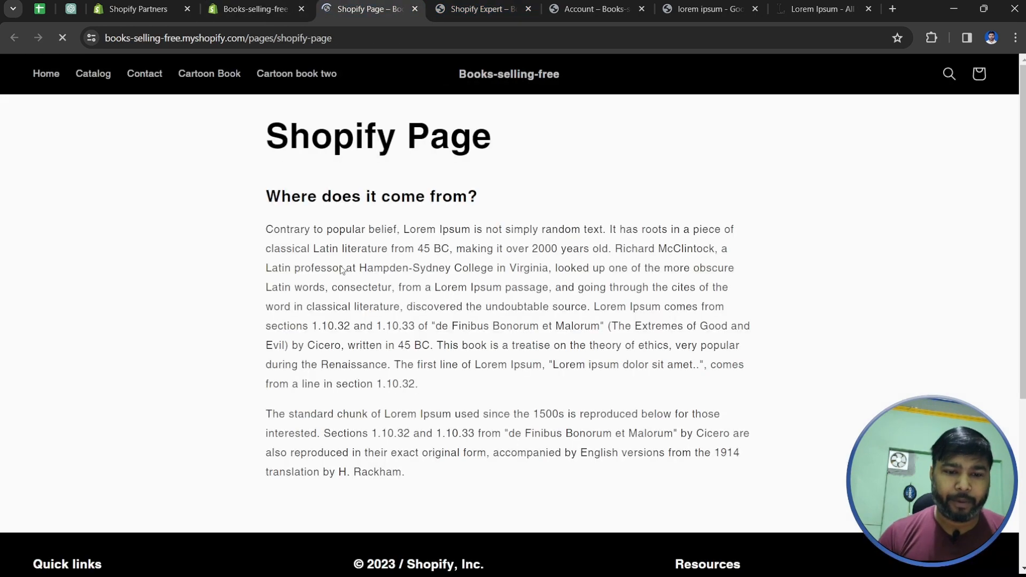
{"action": "scroll", "coordinate": [342, 269], "scroll_direction": "down", "scroll_amount": 5}
{"action": "scroll", "coordinate": [351, 267], "scroll_direction": "up", "scroll_amount": 5}
{"action": "left_click_drag", "start_coordinate": [265, 128], "coordinate": [367, 269]}
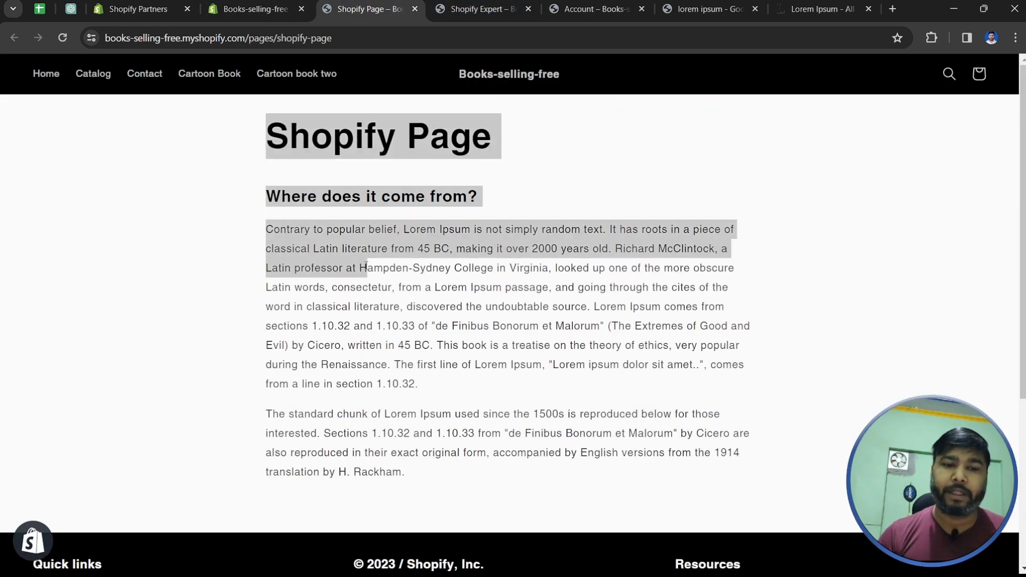
{"action": "left_click", "coordinate": [427, 468]}
{"action": "left_click_drag", "start_coordinate": [423, 469], "coordinate": [281, 168]}
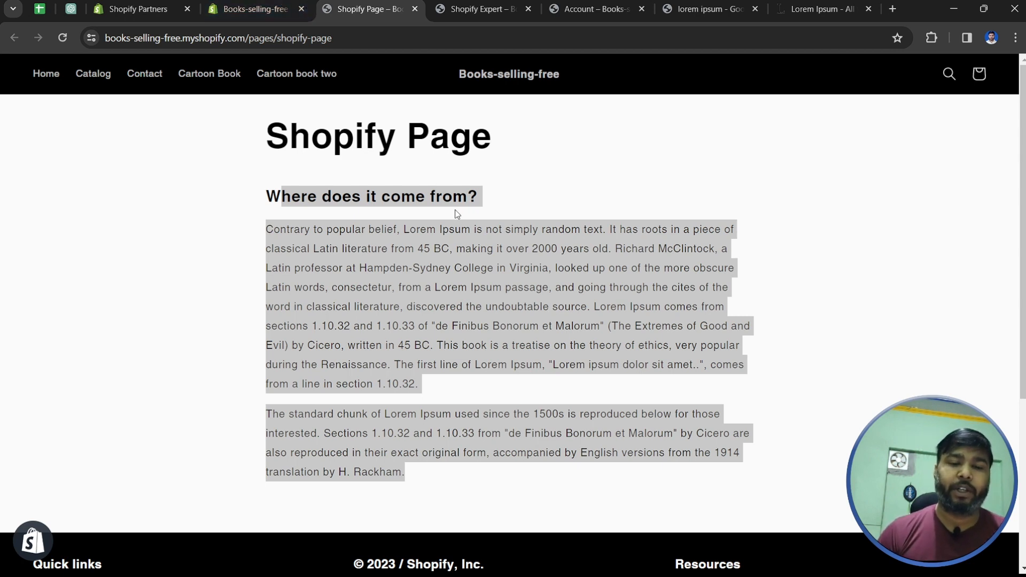
{"action": "left_click", "coordinate": [279, 144]}
{"action": "left_click_drag", "start_coordinate": [273, 144], "coordinate": [452, 447]}
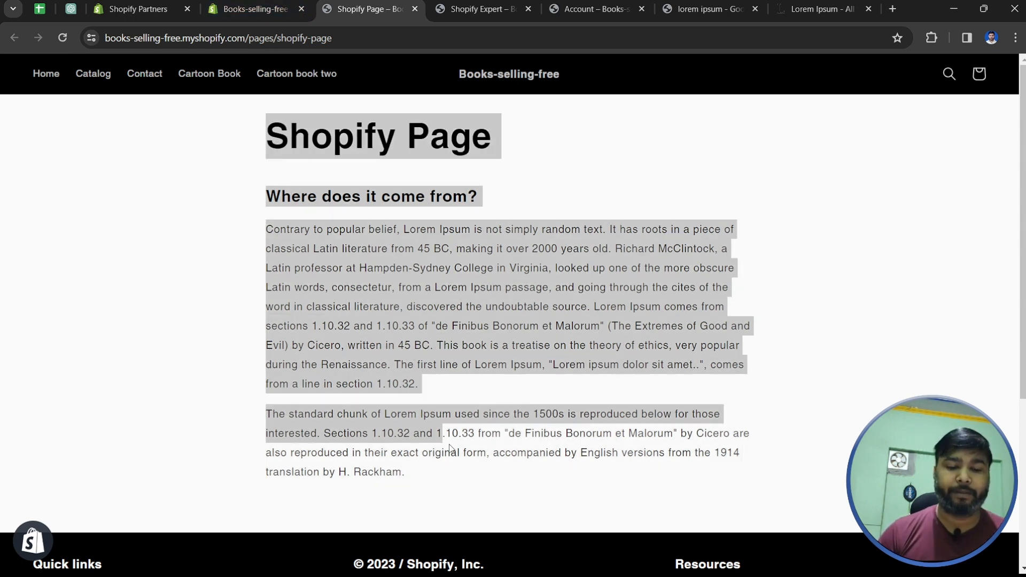
{"action": "left_click", "coordinate": [456, 452]}
{"action": "scroll", "coordinate": [479, 271], "scroll_direction": "down", "scroll_amount": 5}
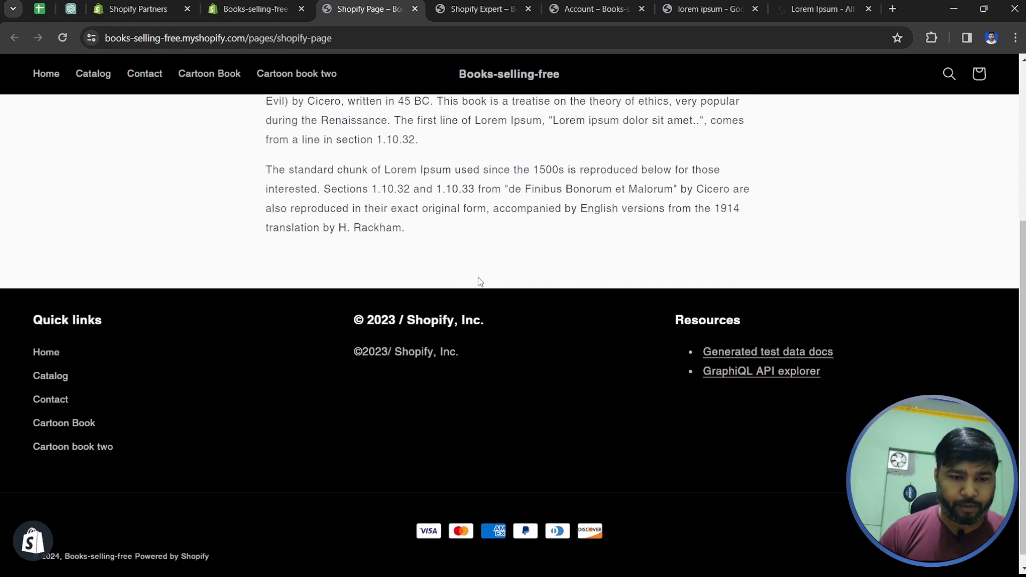
{"action": "scroll", "coordinate": [497, 291], "scroll_direction": "up", "scroll_amount": 5}
{"action": "left_click_drag", "start_coordinate": [449, 467], "coordinate": [327, 228]}
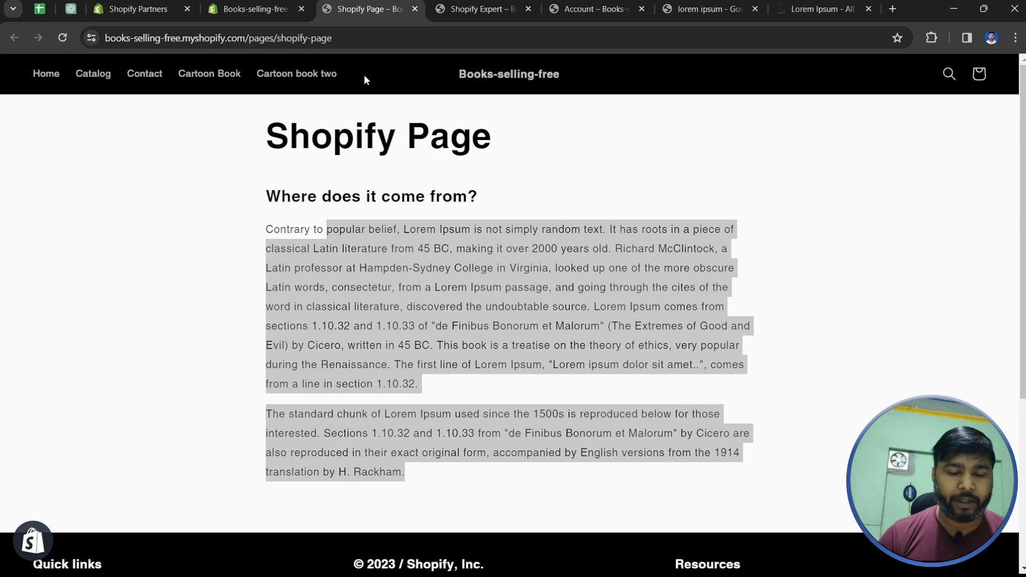
{"action": "left_click_drag", "start_coordinate": [263, 151], "coordinate": [453, 478]}
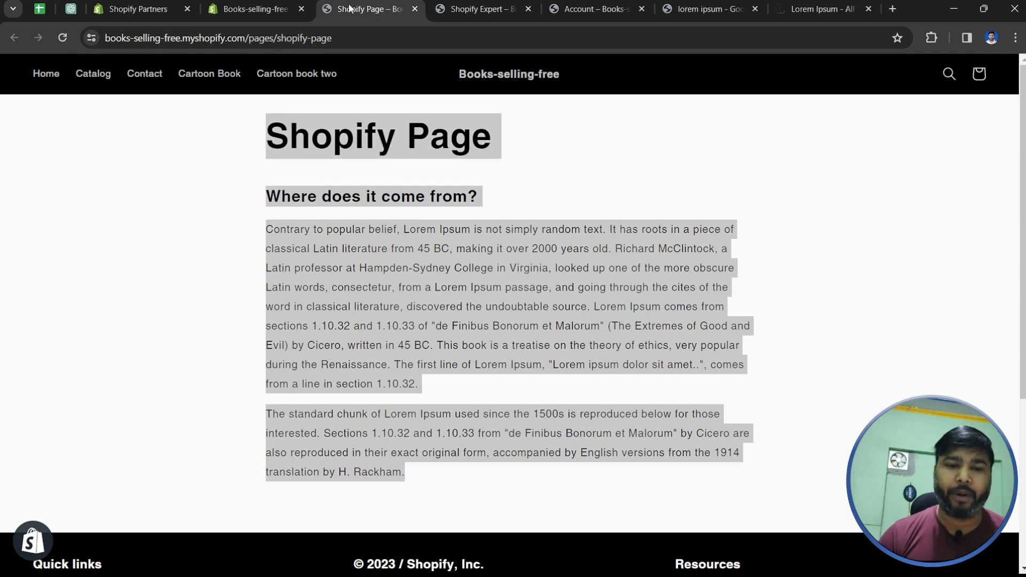
- Return to the store admin, go to the online store's Navigation and look at the blank form for adding a menu
{"action": "left_click", "coordinate": [278, 7]}
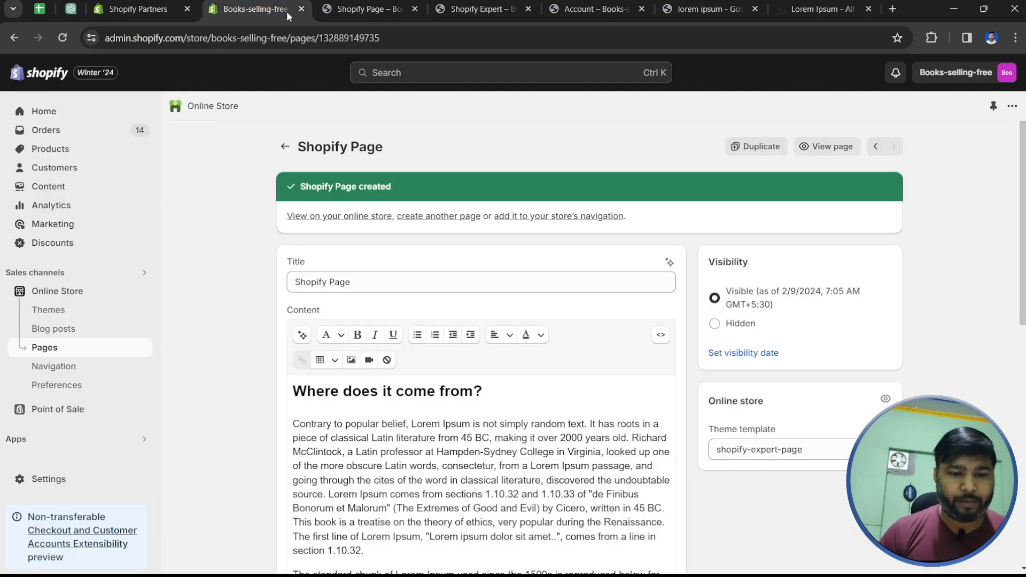
{"action": "left_click", "coordinate": [285, 148]}
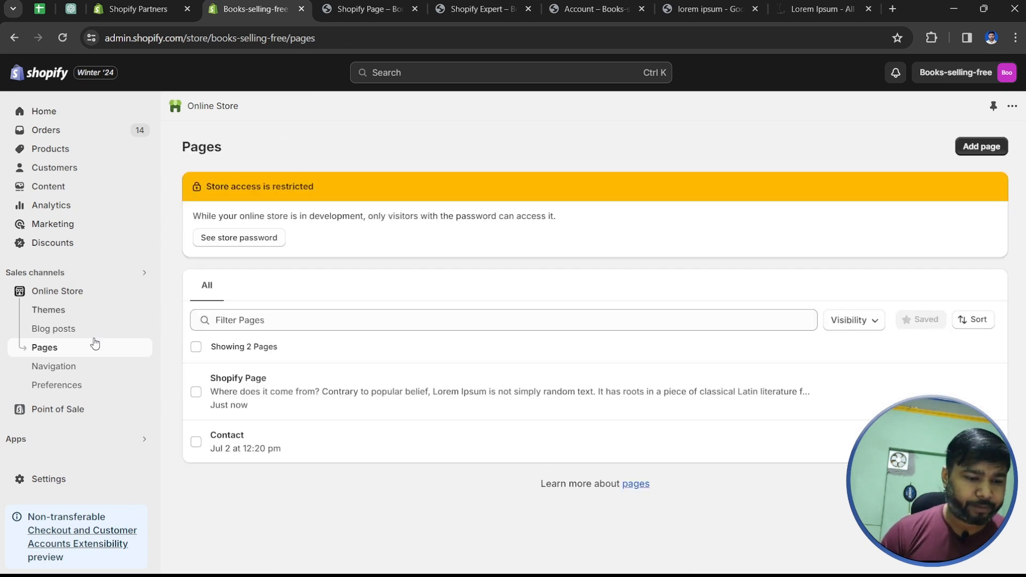
{"action": "left_click", "coordinate": [56, 367]}
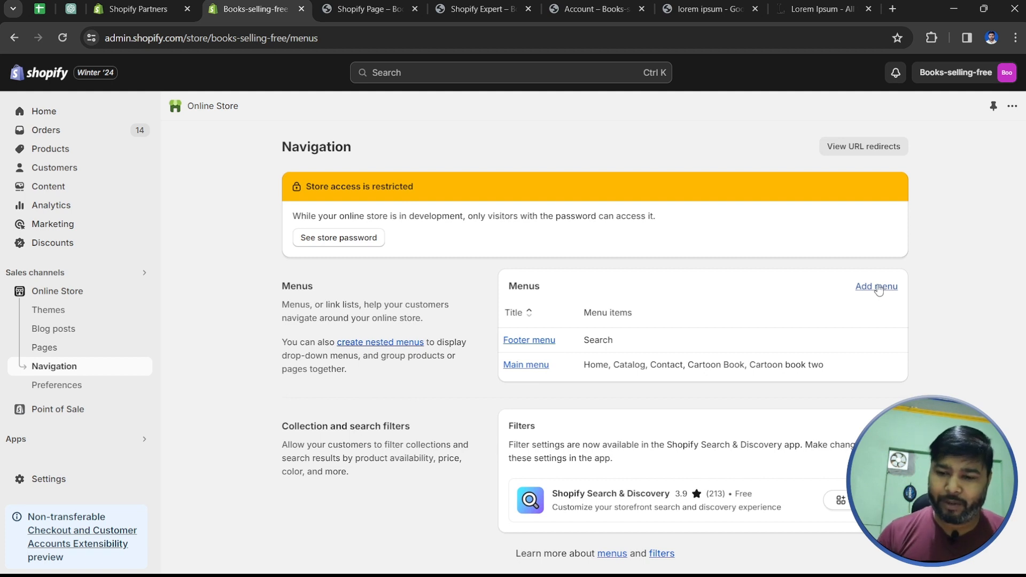
{"action": "left_click", "coordinate": [876, 287]}
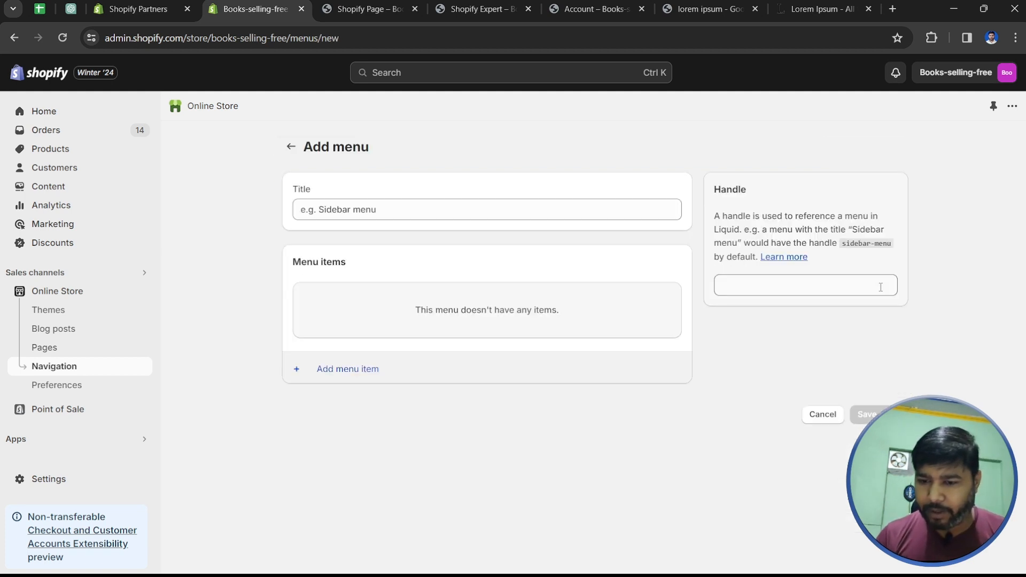
{"action": "left_click", "coordinate": [288, 147]}
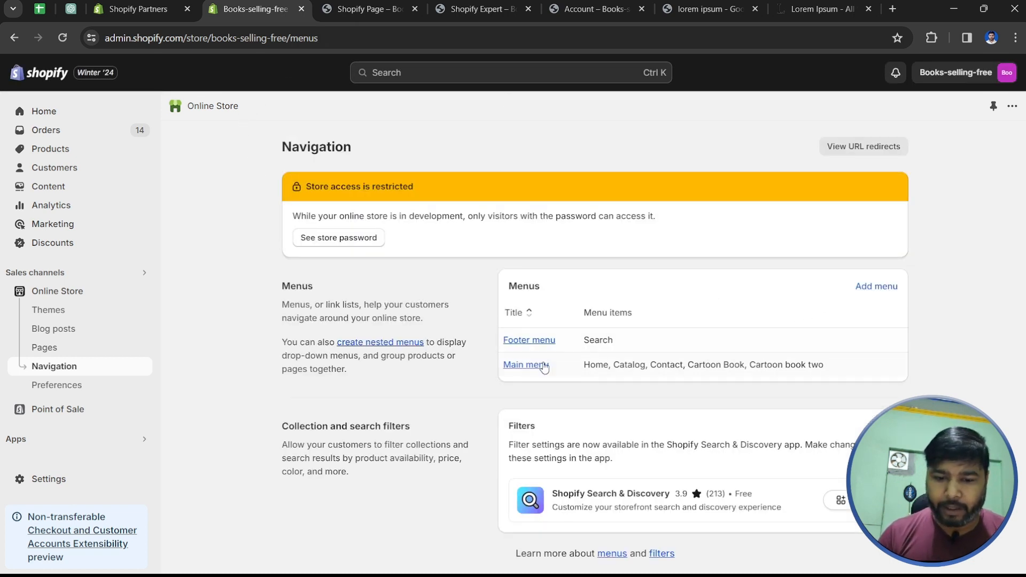
- Add an item named "Shopify Expert" linking to Shopify Page to the Main menu and save the menu
{"action": "left_click", "coordinate": [526, 364]}
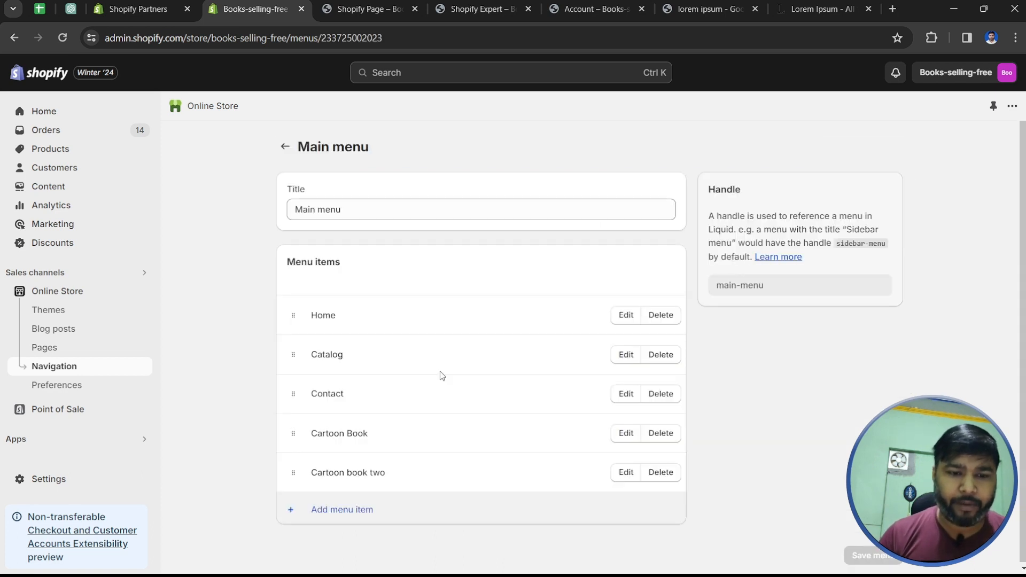
{"action": "left_click", "coordinate": [342, 510]}
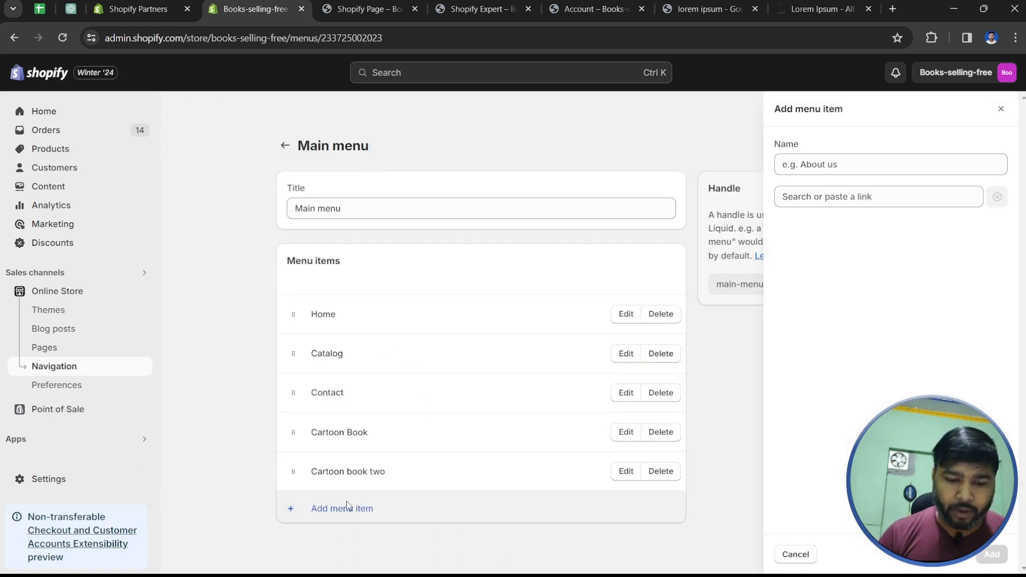
{"action": "type", "text": "Shopify"}
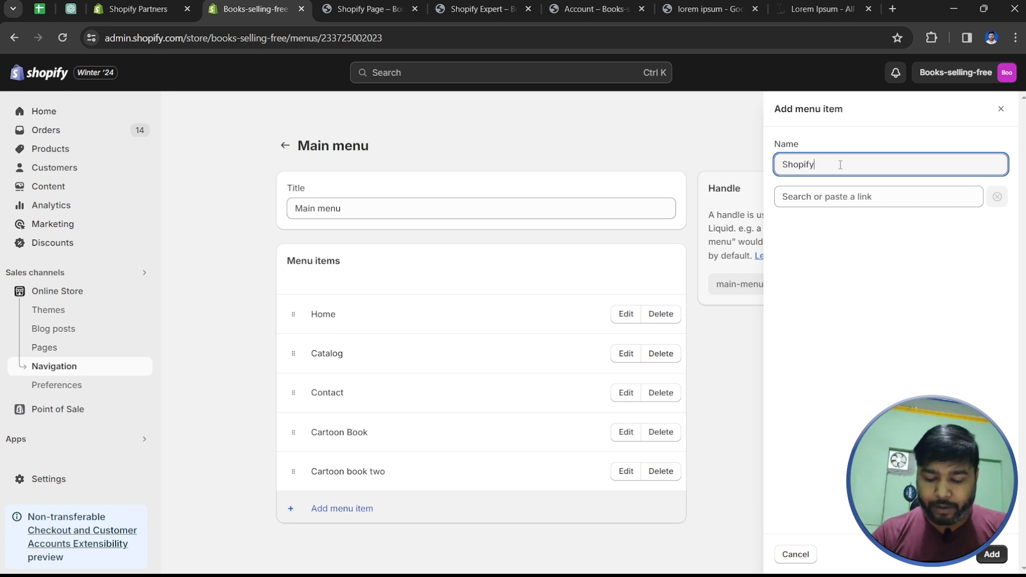
{"action": "type", "text": " Expert"}
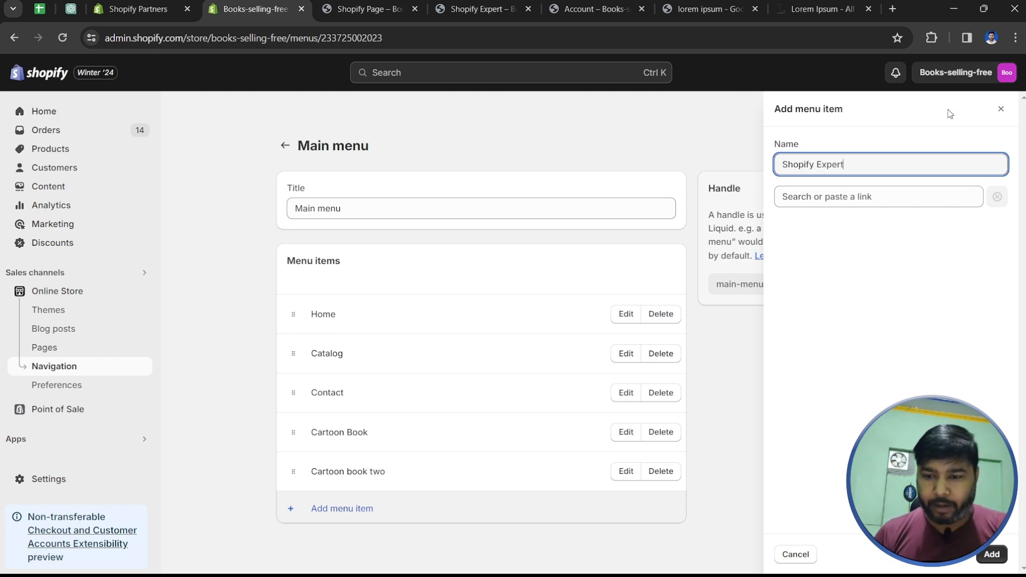
{"action": "left_click", "coordinate": [861, 197]}
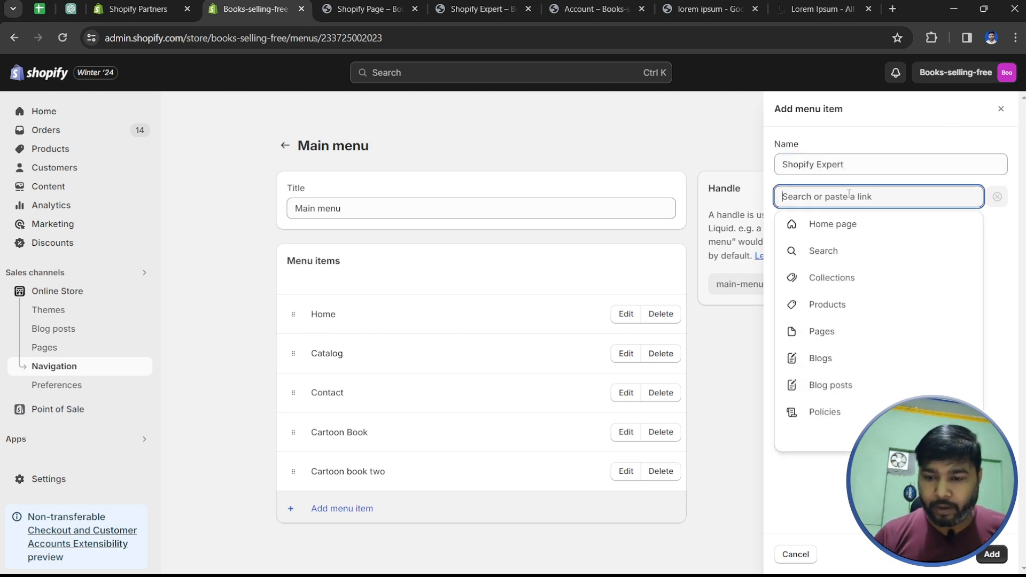
{"action": "left_click", "coordinate": [849, 330]}
{"action": "left_click", "coordinate": [843, 279]}
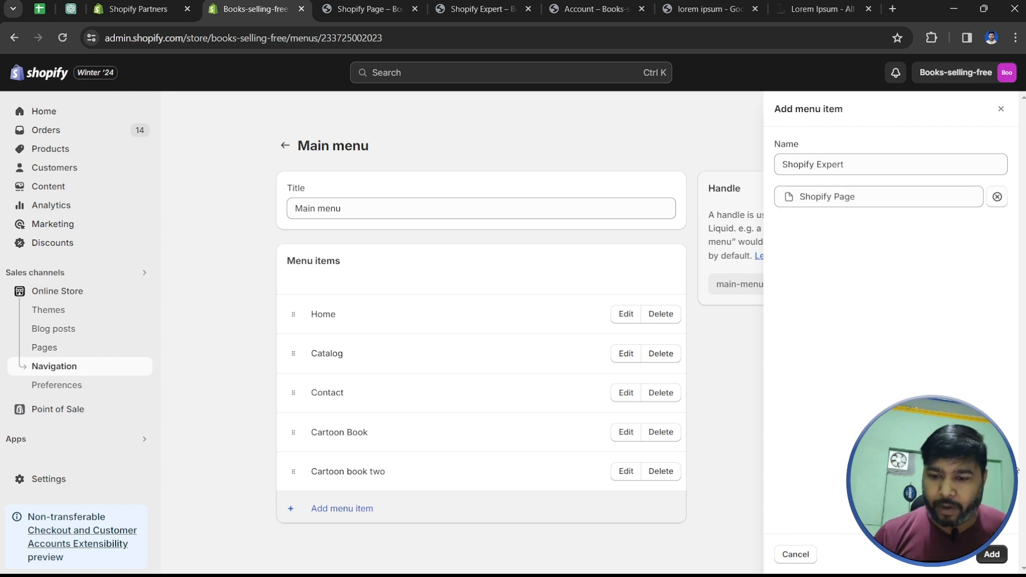
{"action": "left_click", "coordinate": [987, 556]}
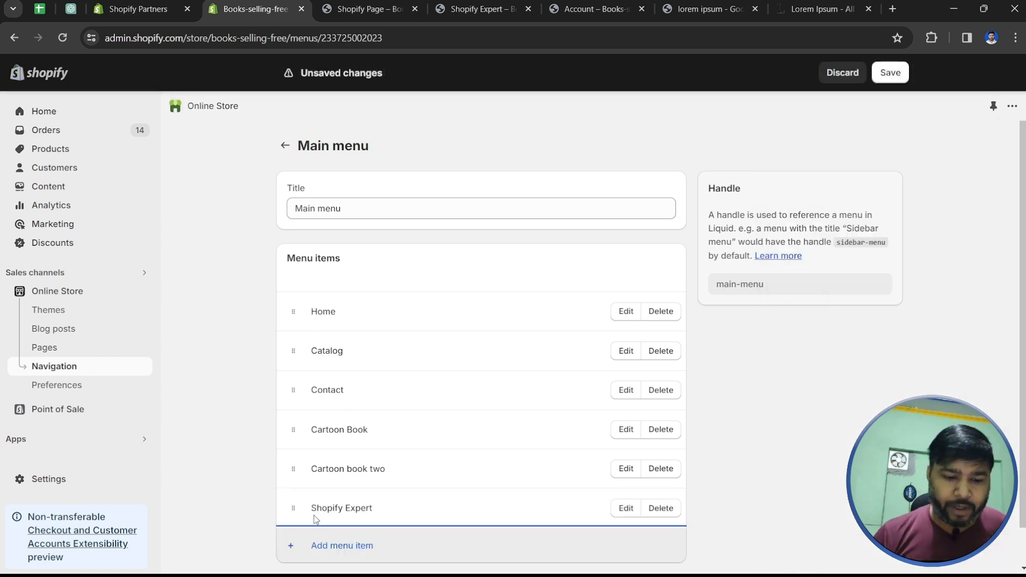
{"action": "left_click_drag", "start_coordinate": [292, 507], "coordinate": [297, 509]}
{"action": "left_click", "coordinate": [890, 73]}
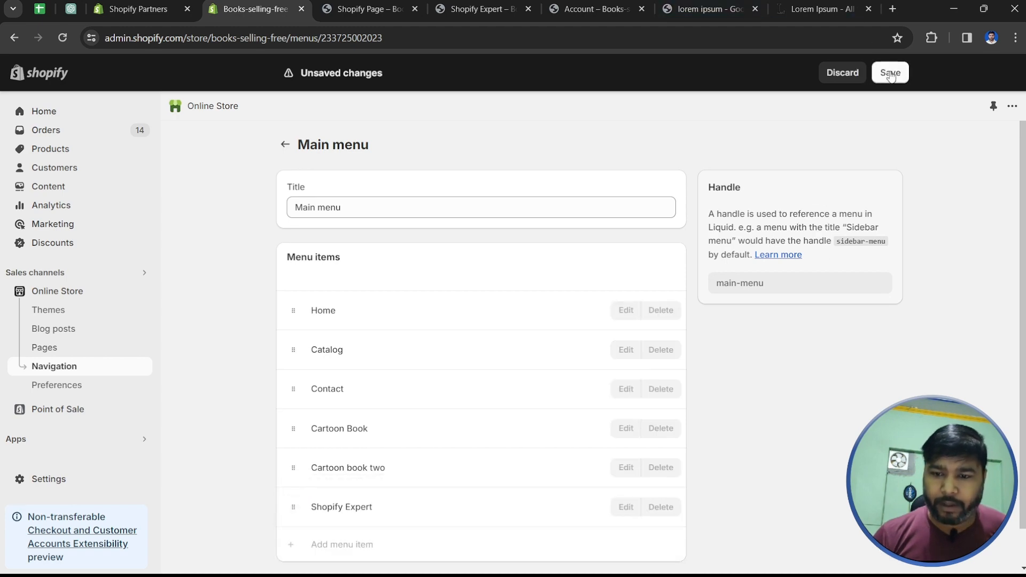
- Reload the storefront page to check its header menu and return to the Main menu's editor
{"action": "left_click", "coordinate": [357, 7]}
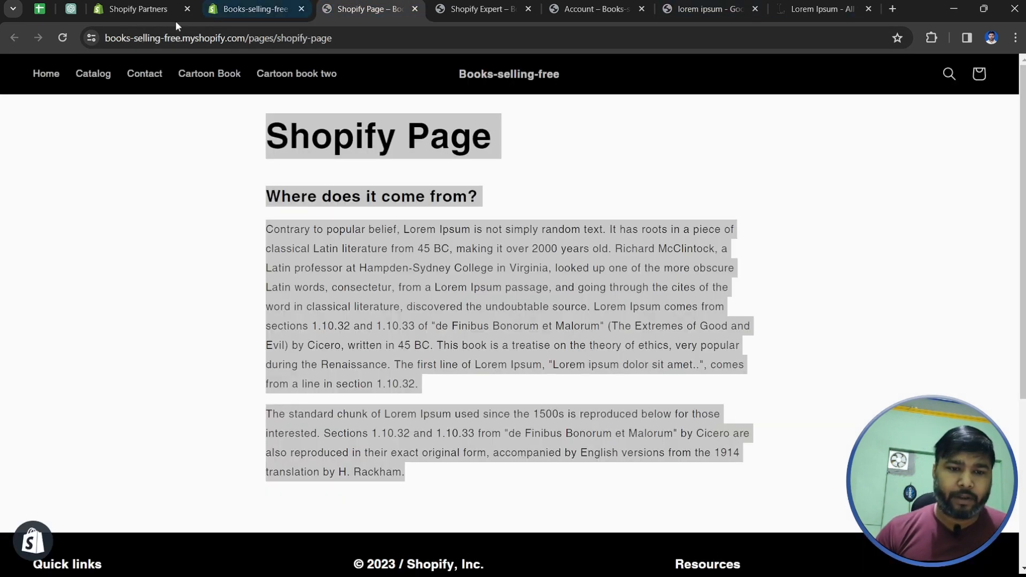
{"action": "left_click", "coordinate": [63, 37]}
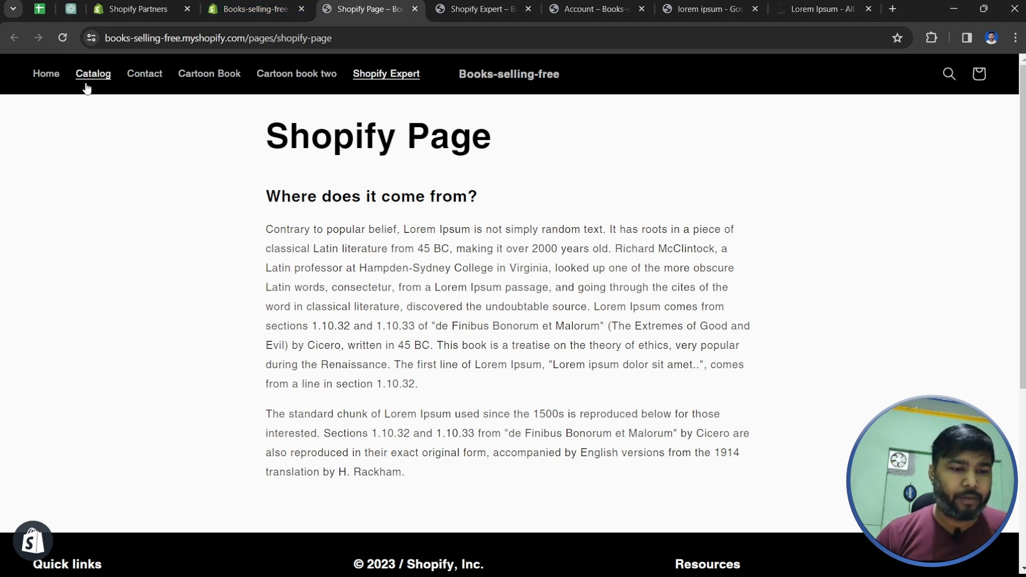
{"action": "left_click", "coordinate": [255, 9]}
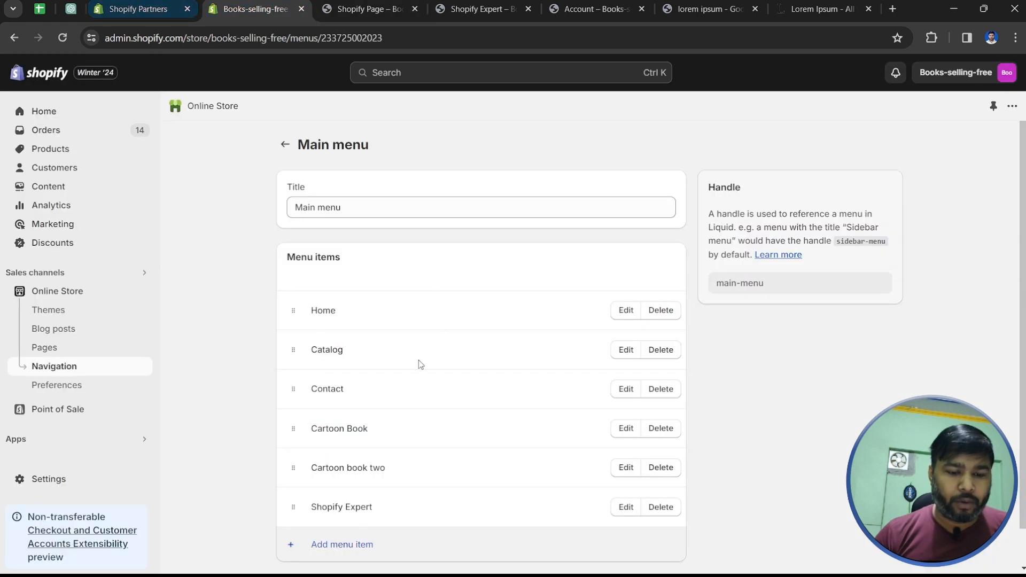
- Nest the Shopify Expert item under Catalog, save the menu and reload the storefront page to check it
{"action": "scroll", "coordinate": [357, 409], "scroll_direction": "down", "scroll_amount": 1}
{"action": "left_click_drag", "start_coordinate": [293, 467], "coordinate": [327, 378]}
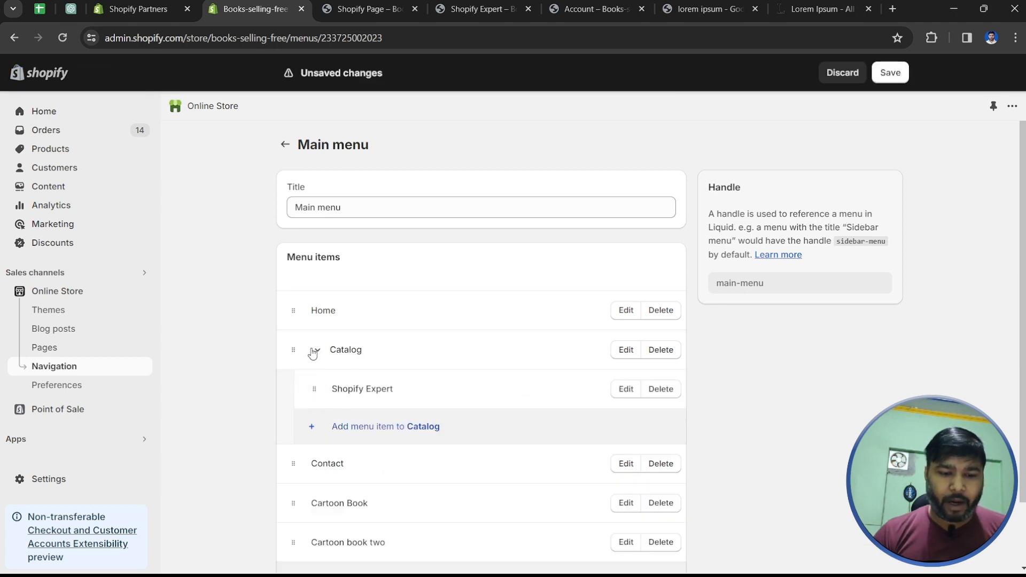
{"action": "left_click", "coordinate": [889, 72]}
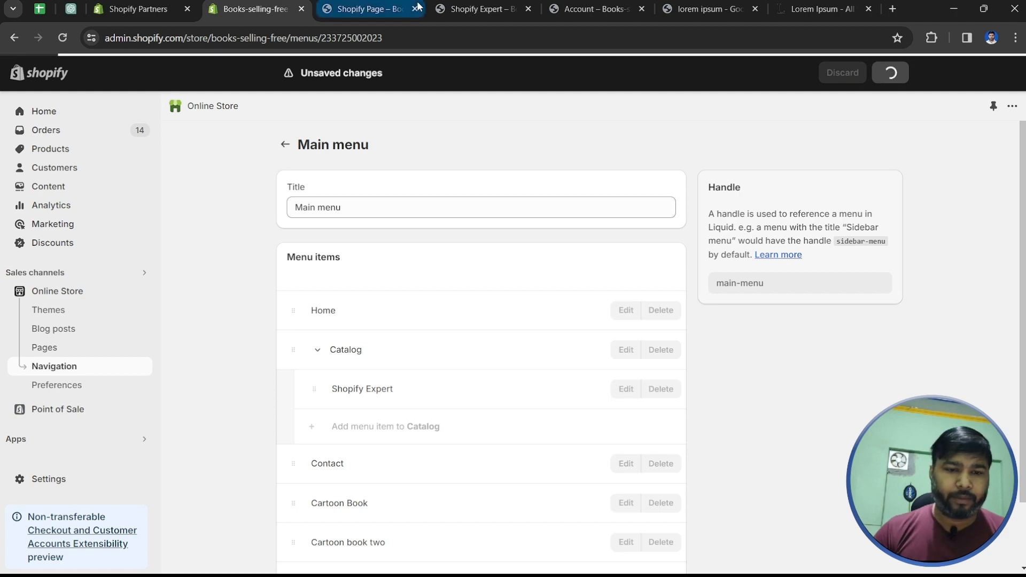
{"action": "left_click", "coordinate": [418, 8]}
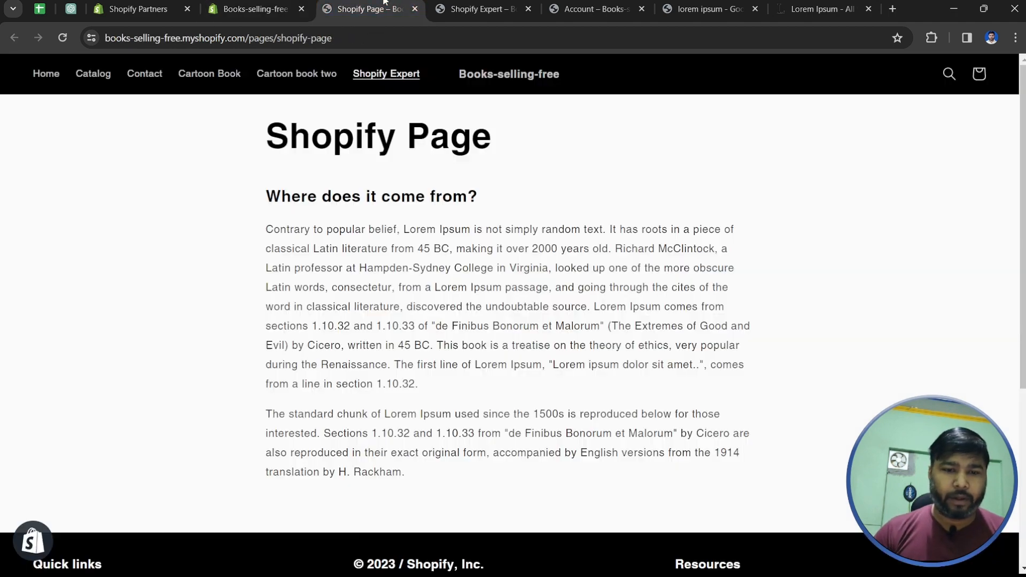
{"action": "left_click", "coordinate": [53, 41]}
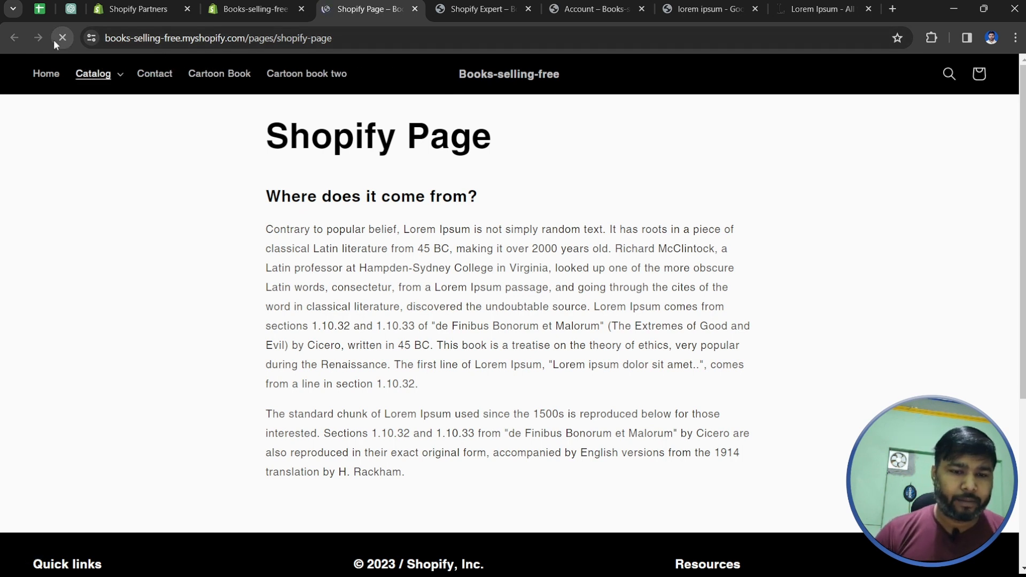
- Expand the Catalog submenu on the storefront page, and return to the Main menu's editor to examine its handle
{"action": "left_click", "coordinate": [123, 77]}
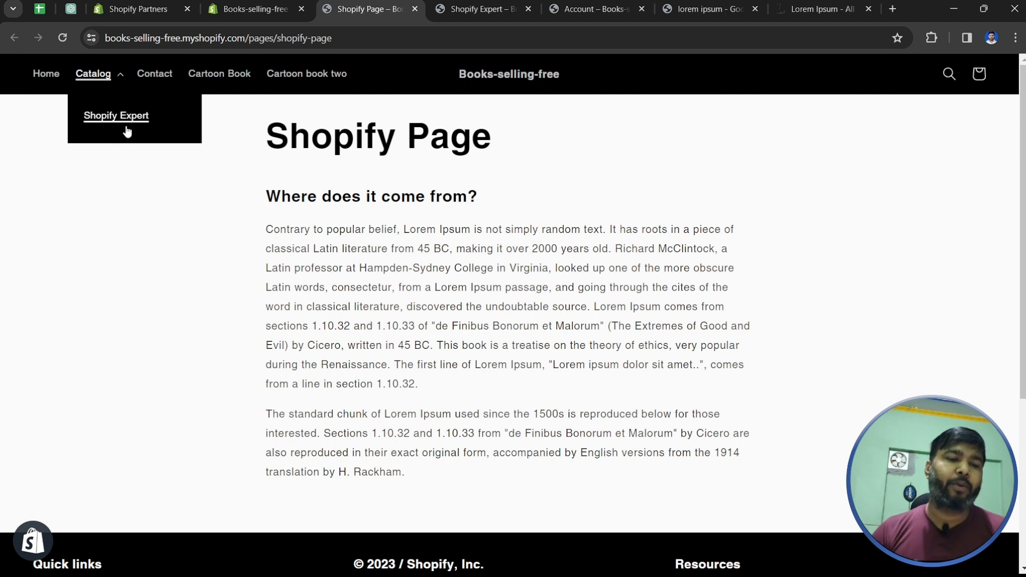
{"action": "left_click", "coordinate": [251, 9]}
{"action": "scroll", "coordinate": [454, 467], "scroll_direction": "down", "scroll_amount": 2}
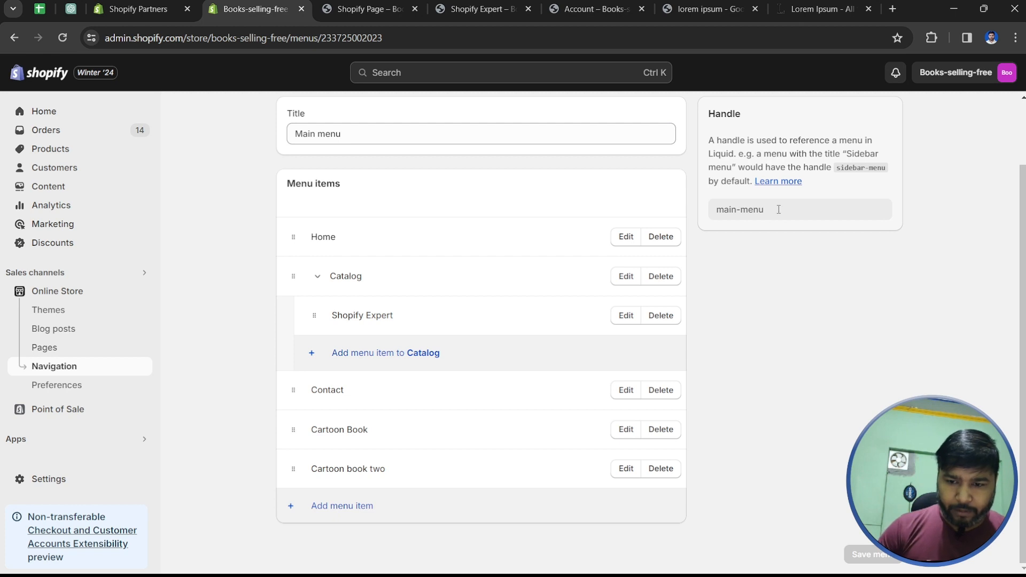
{"action": "left_click_drag", "start_coordinate": [779, 209], "coordinate": [732, 210]}
{"action": "scroll", "coordinate": [288, 109], "scroll_direction": "up", "scroll_amount": 2}
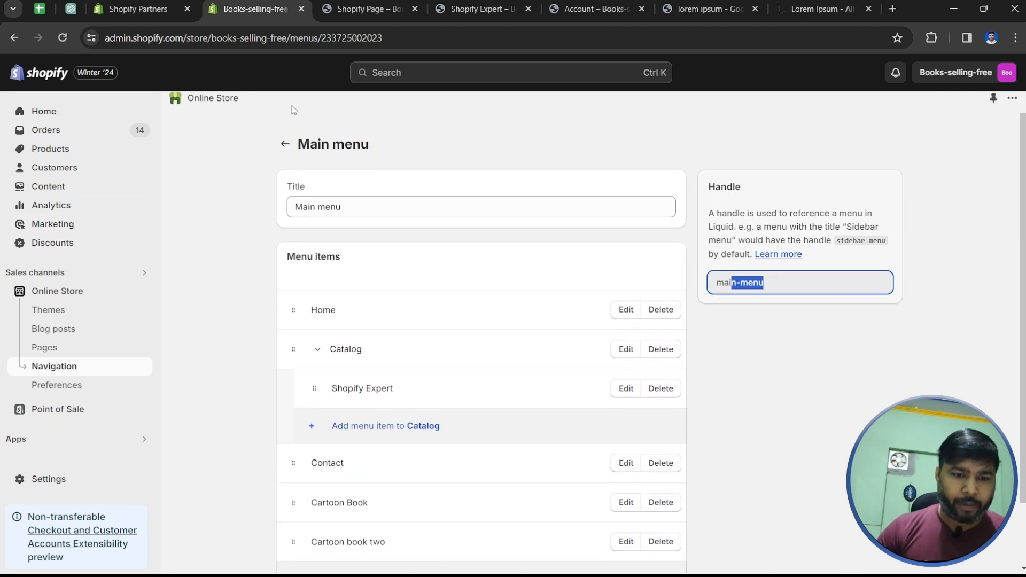
- Return to the Navigation overview, read the collection and search filters section and open the URL redirects
{"action": "left_click", "coordinate": [285, 146]}
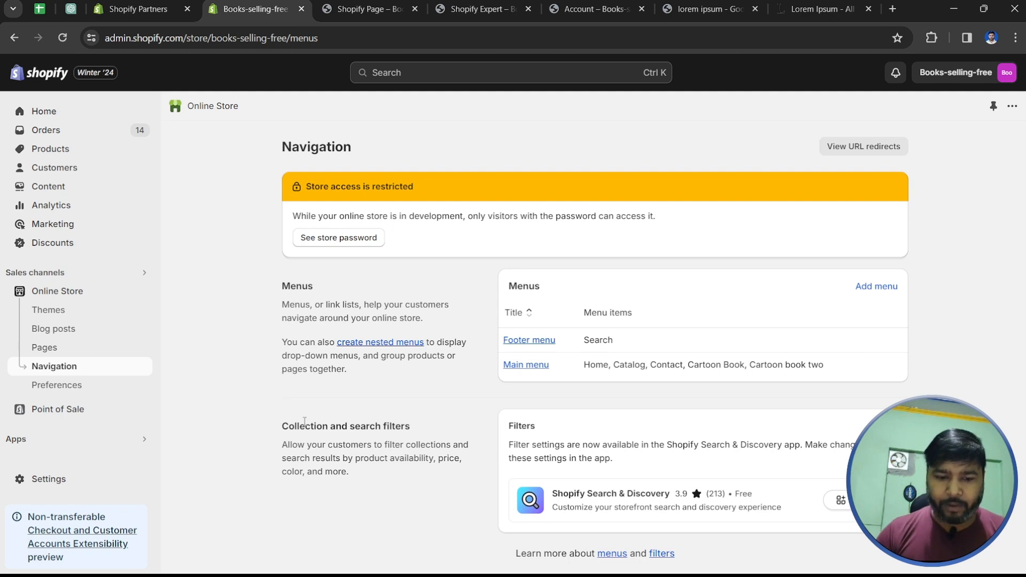
{"action": "left_click_drag", "start_coordinate": [278, 428], "coordinate": [465, 489]}
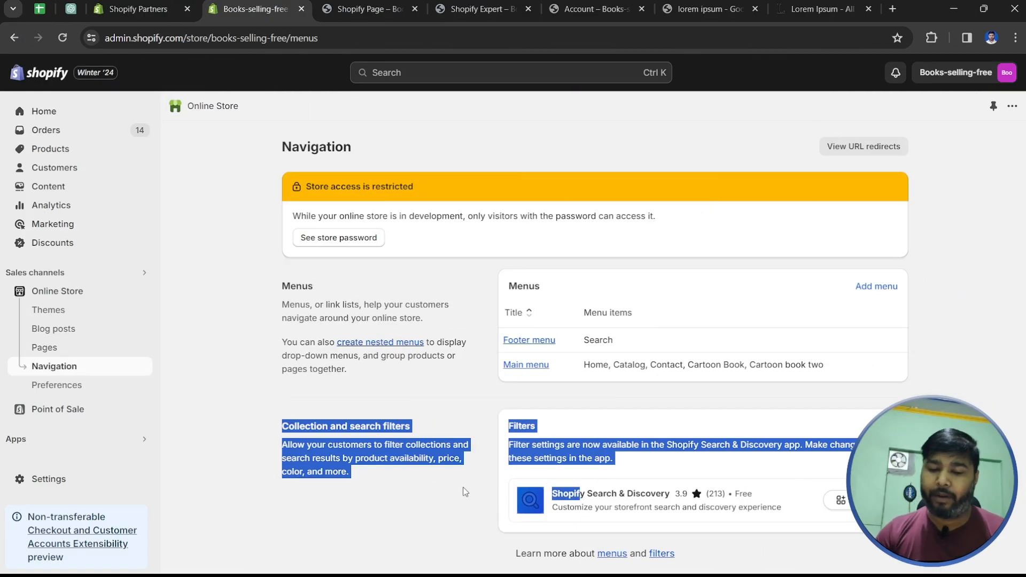
{"action": "left_click", "coordinate": [495, 465]}
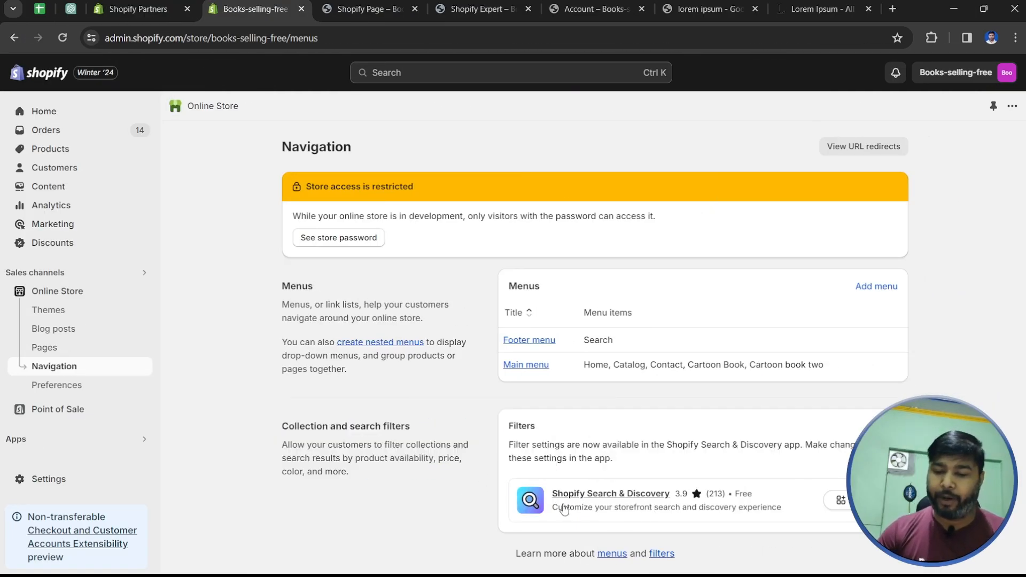
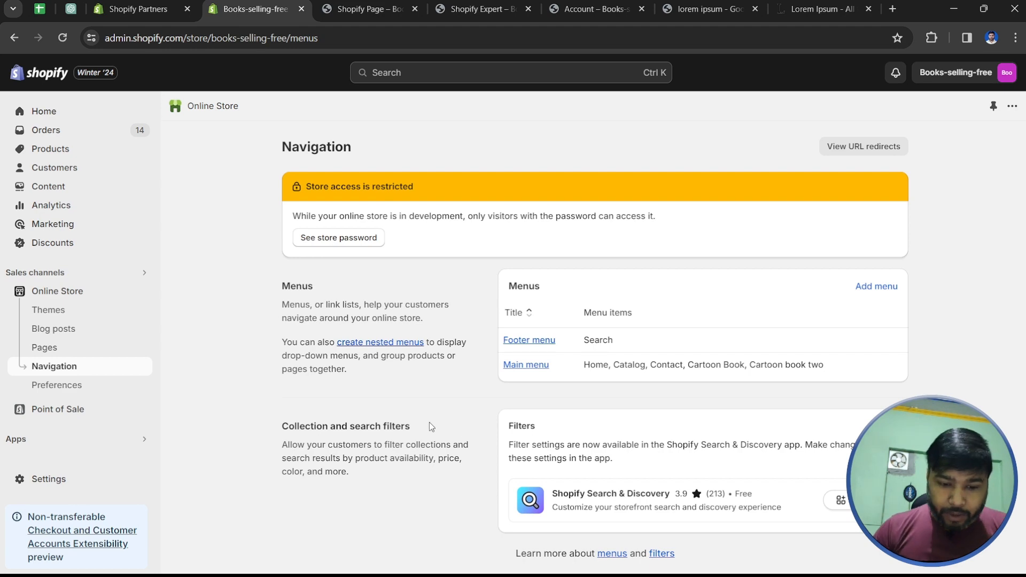
{"action": "left_click", "coordinate": [863, 146]}
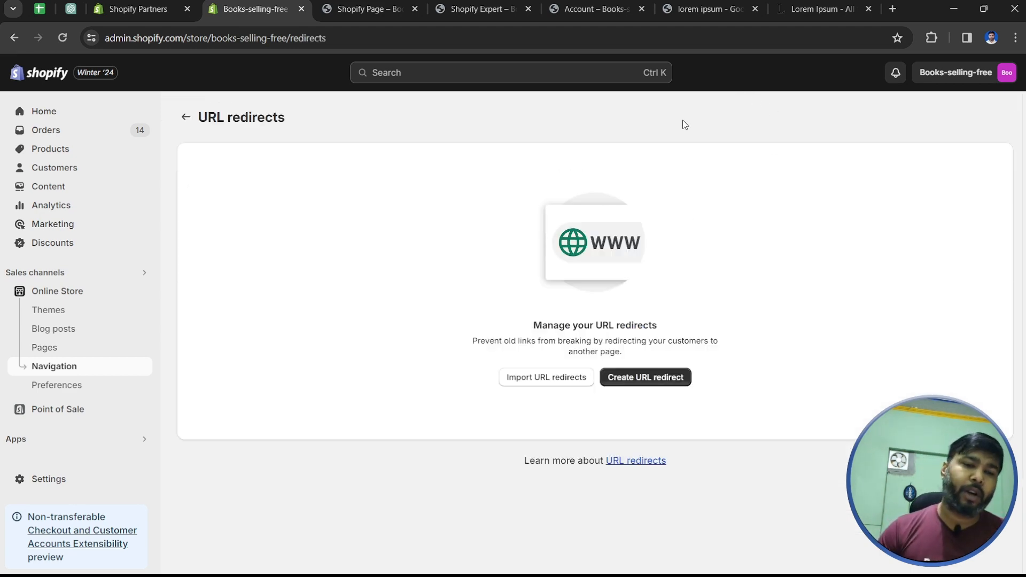
- Edit the storefront page's address to end in shopify-page-1 without loading it, and copy that last part
{"action": "left_click", "coordinate": [366, 4]}
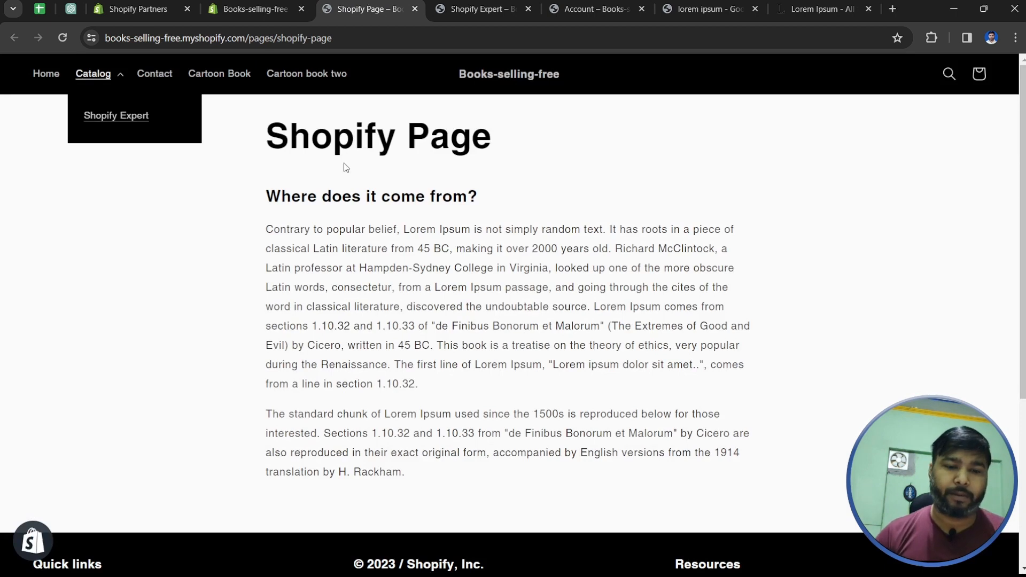
{"action": "left_click", "coordinate": [340, 39]}
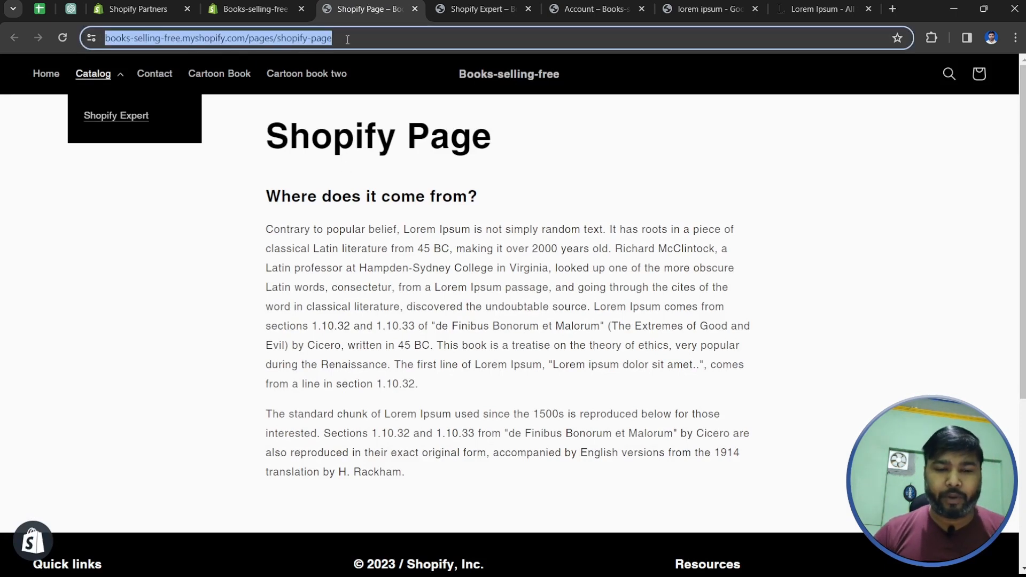
{"action": "left_click", "coordinate": [349, 38]}
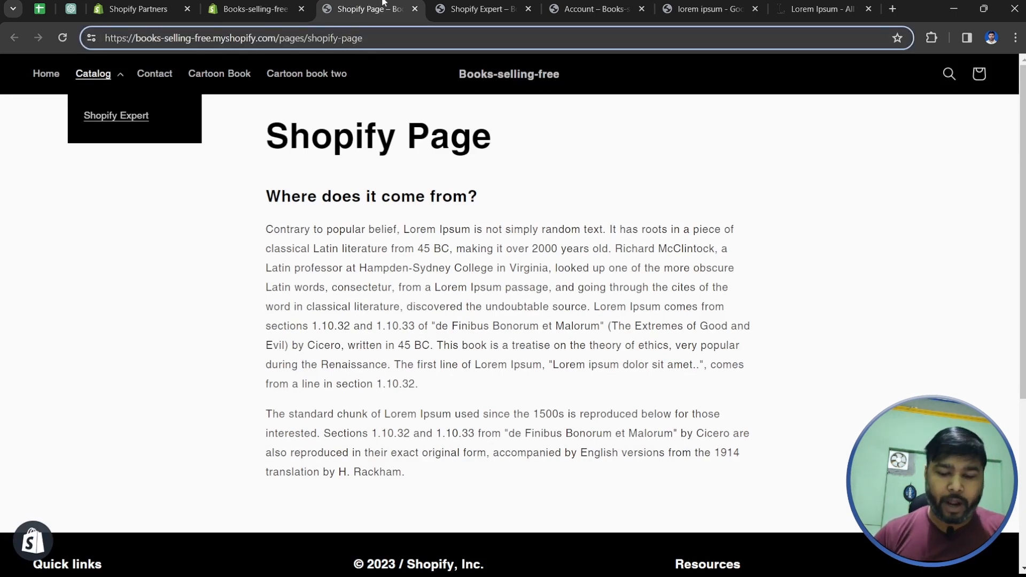
{"action": "type", "text": "-"}
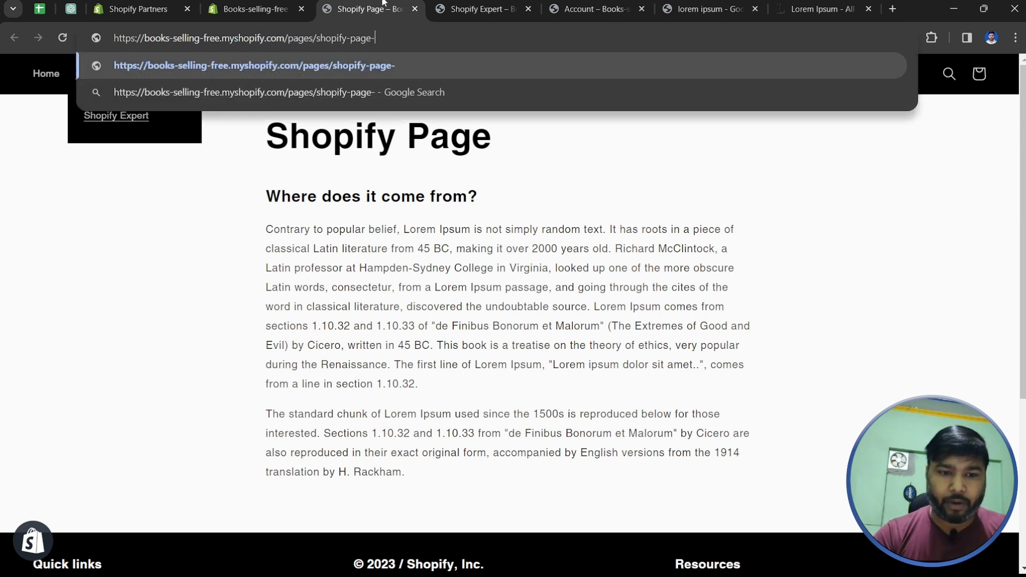
{"action": "type", "text": "1"}
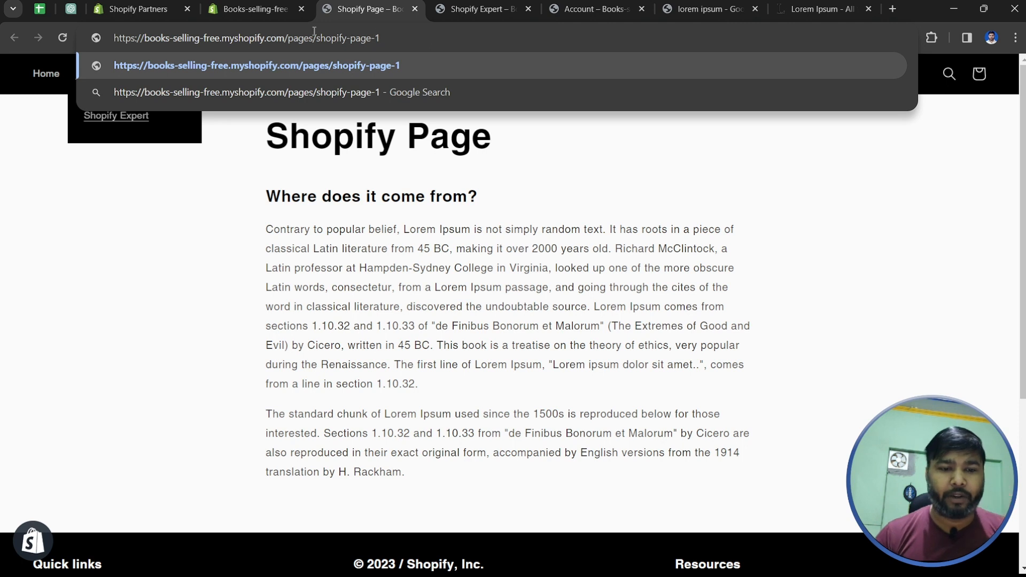
{"action": "left_click_drag", "start_coordinate": [316, 38], "coordinate": [485, 44]}
{"action": "key", "text": "ctrl+c"}
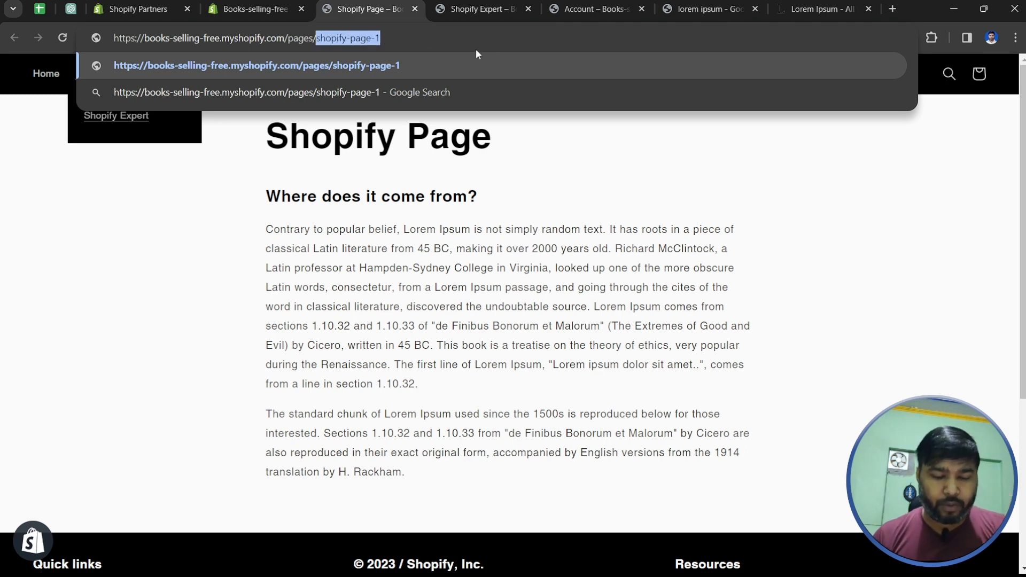
- Start a new URL redirect in the store admin and try shopify-page-1 as its Redirect from path
{"action": "left_click", "coordinate": [251, 8]}
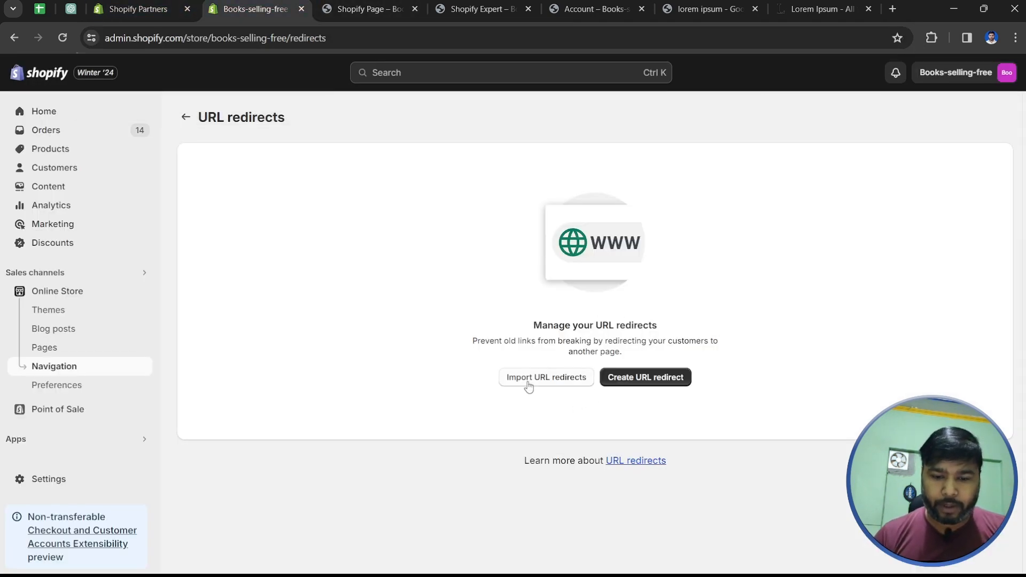
{"action": "left_click", "coordinate": [651, 377]}
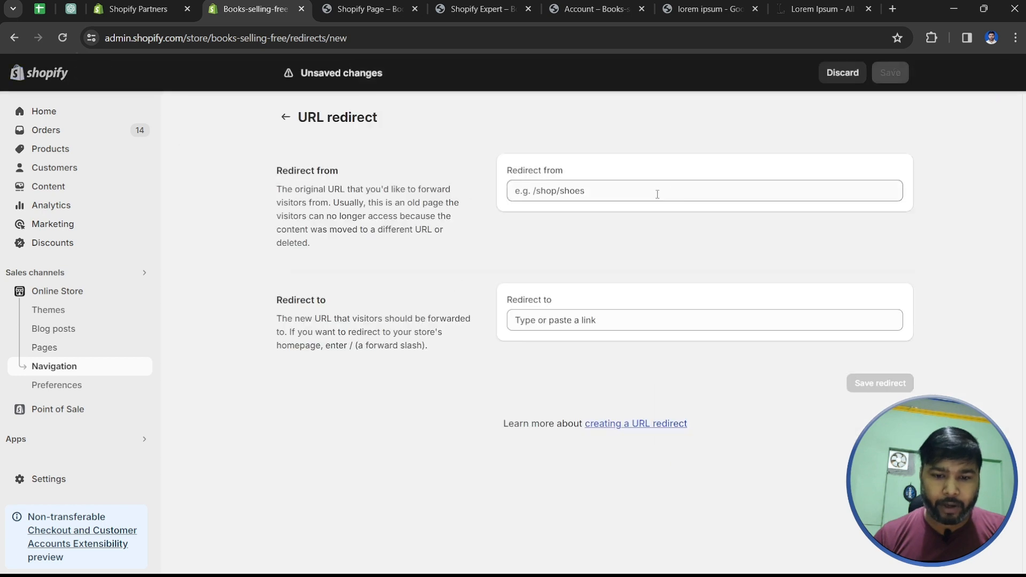
{"action": "left_click", "coordinate": [621, 185]}
{"action": "key", "text": "ctrl+v"}
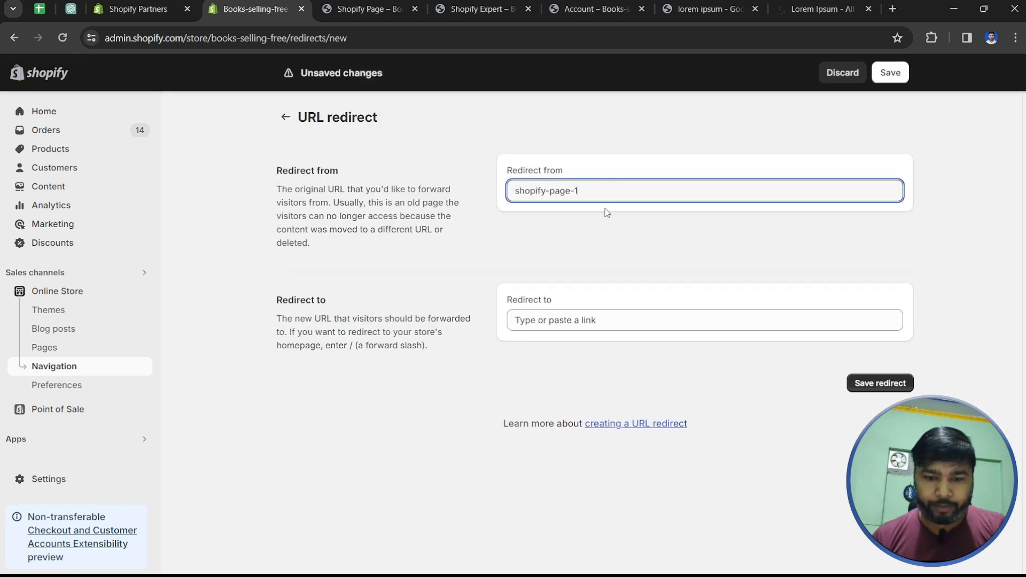
{"action": "key", "text": "ctrl+z"}
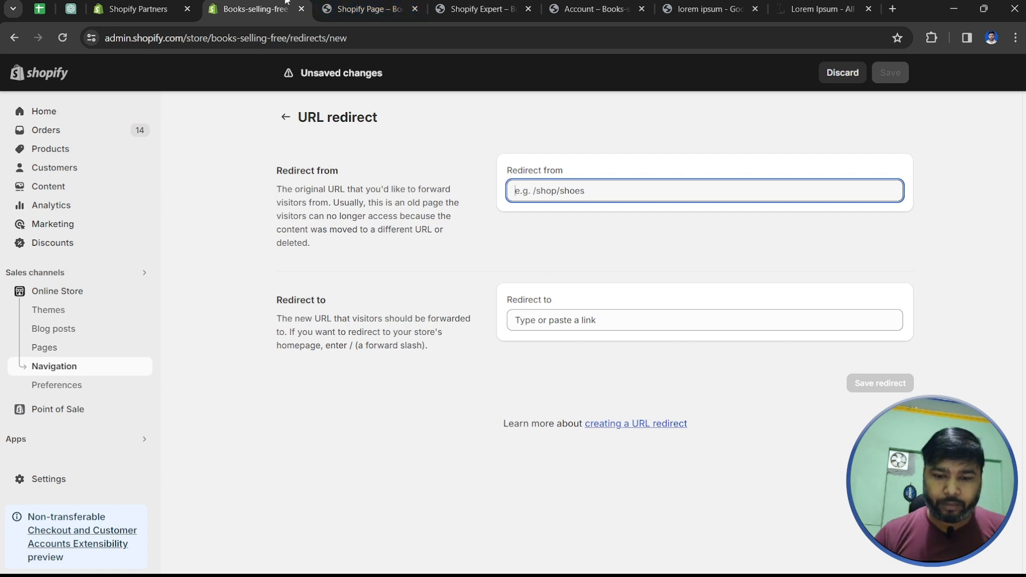
- Copy the /pages path from the edited storefront address and set the redirect's Redirect from path to /pages/shopify-page
{"action": "left_click", "coordinate": [331, 8]}
{"action": "left_click", "coordinate": [331, 38]}
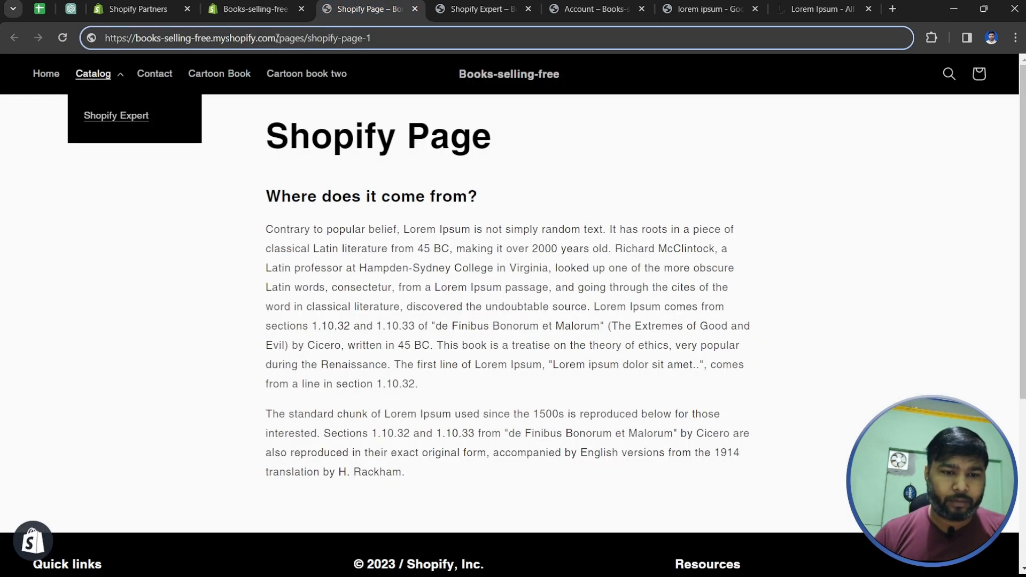
{"action": "left_click_drag", "start_coordinate": [277, 38], "coordinate": [540, 38]}
{"action": "key", "text": "ctrl+c"}
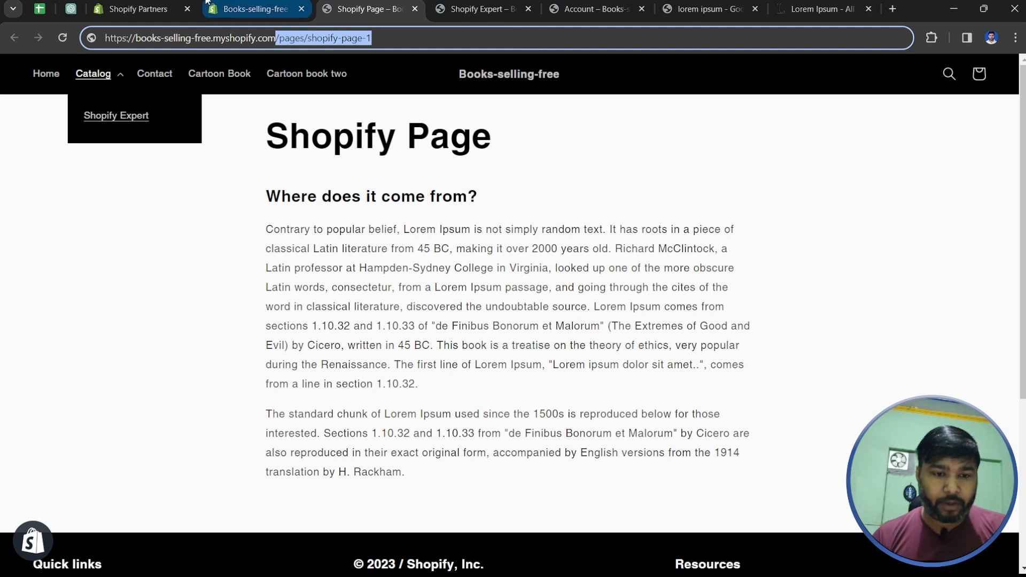
{"action": "left_click", "coordinate": [251, 4]}
{"action": "key", "text": "ctrl+v"}
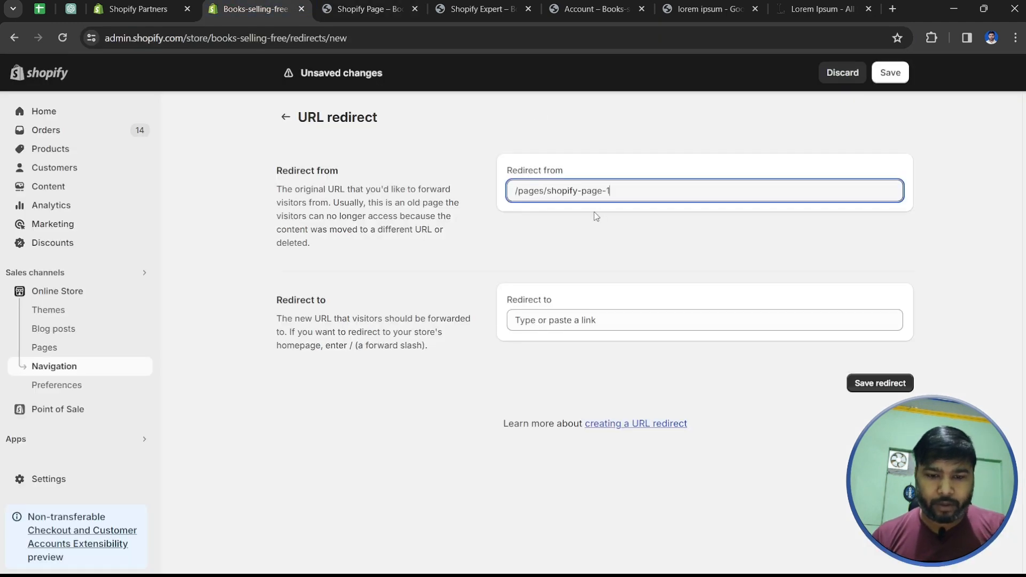
{"action": "key", "text": "BackSpace"}
{"action": "key", "text": "BackSpace"}
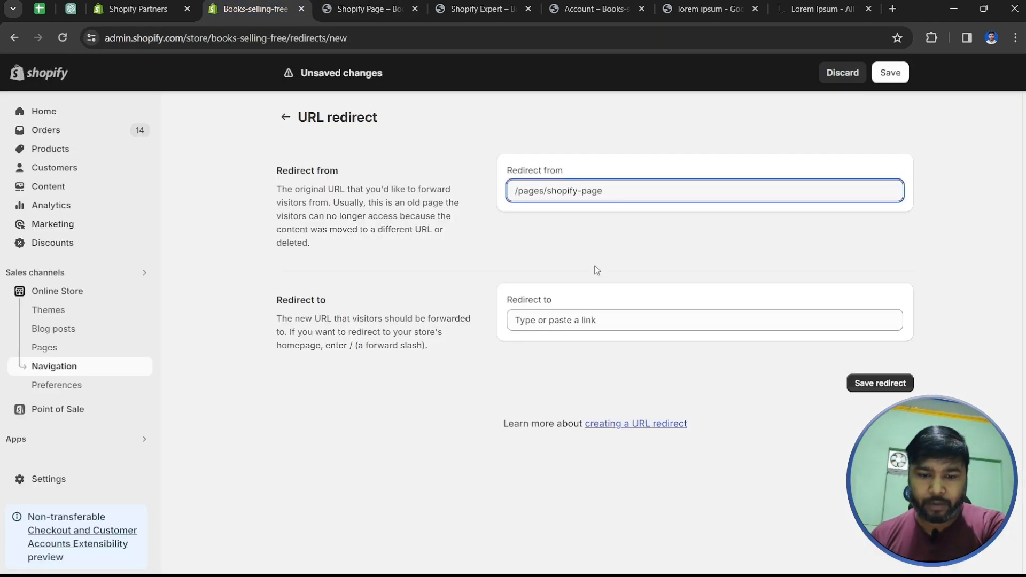
{"action": "left_click", "coordinate": [368, 8]}
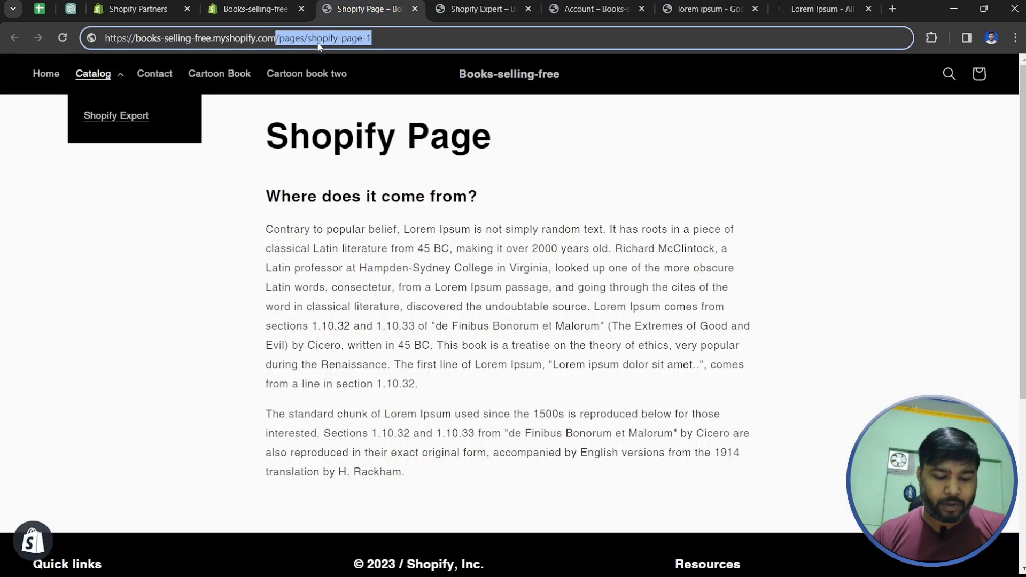
{"action": "left_click", "coordinate": [319, 45]}
{"action": "key", "text": "ctrl+c"}
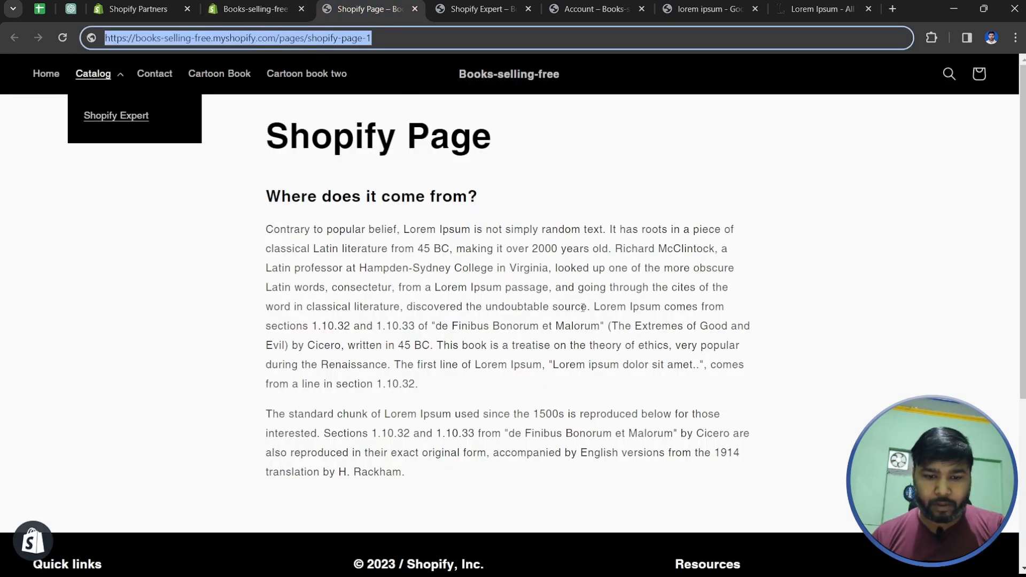
{"action": "left_click", "coordinate": [252, 9]}
{"action": "left_click", "coordinate": [614, 320]}
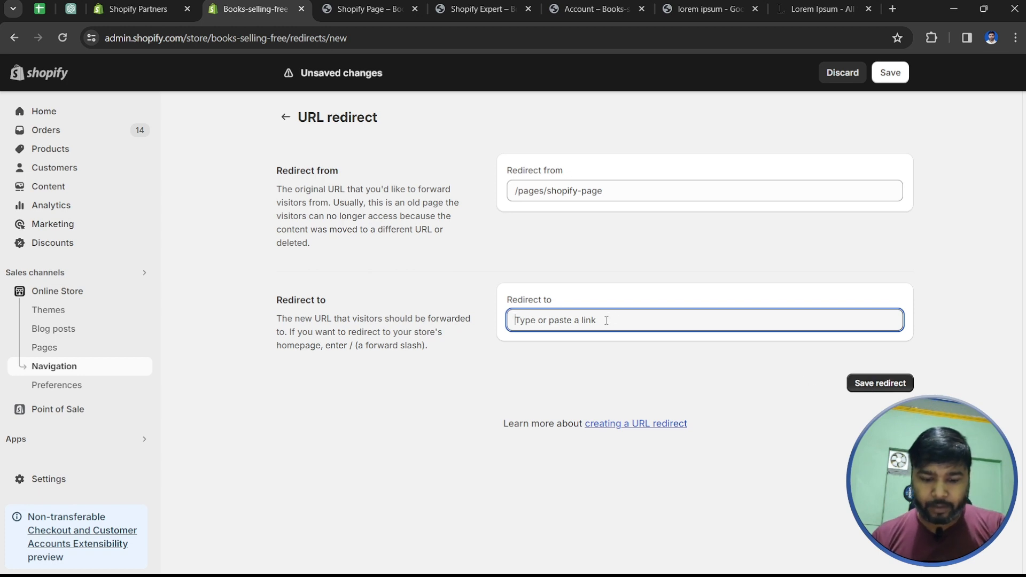
{"action": "key", "text": "ctrl+v"}
{"action": "left_click", "coordinate": [876, 383]}
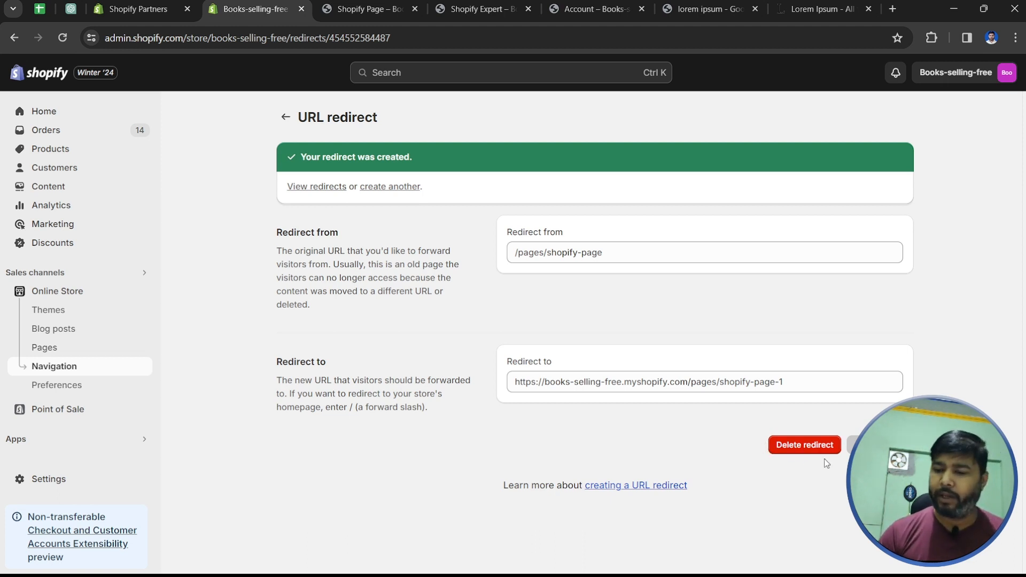
- Return to the URL redirects list, open the /pages/shopify-page redirect and delete it
{"action": "left_click", "coordinate": [283, 116]}
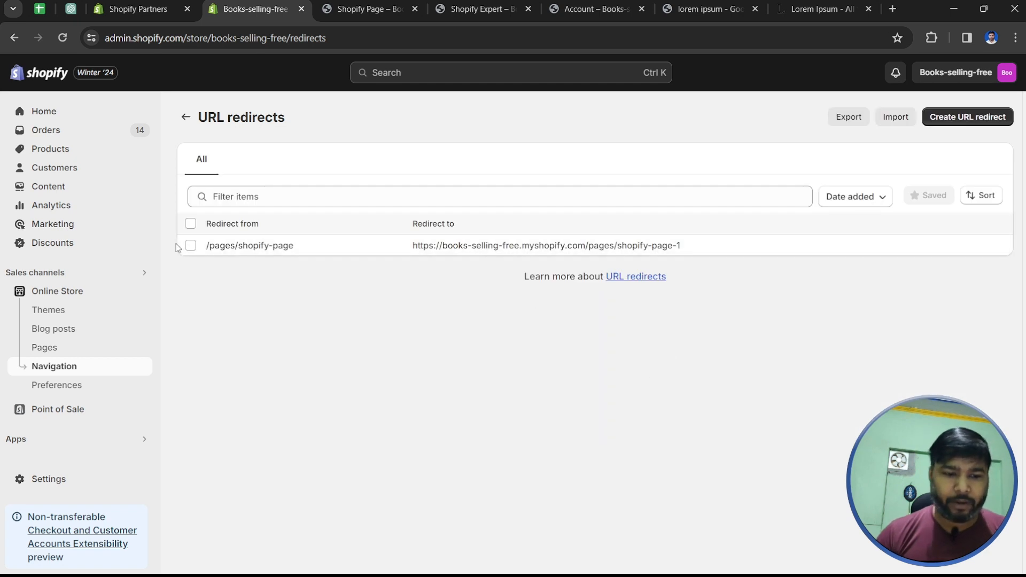
{"action": "left_click", "coordinate": [190, 245]}
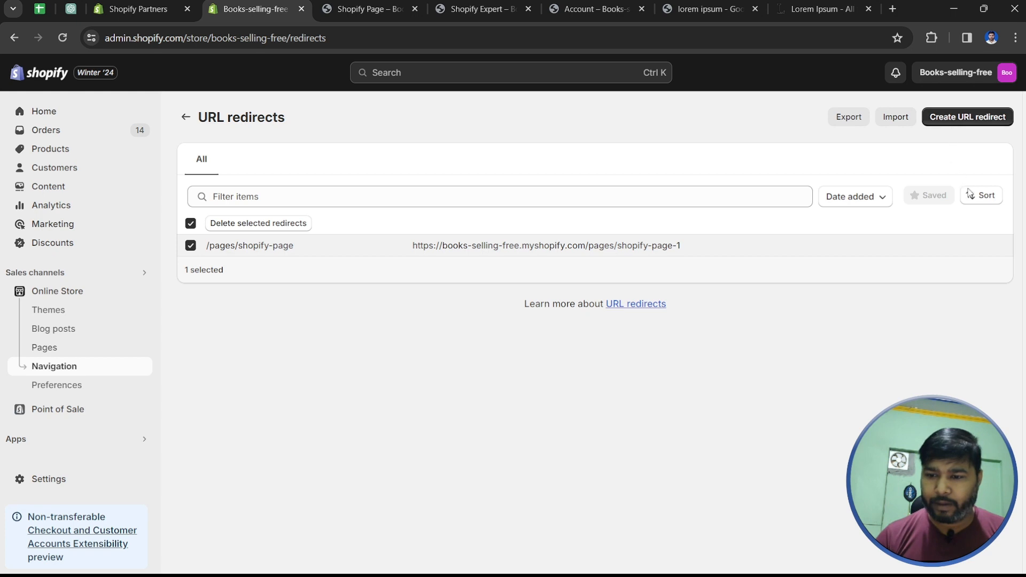
{"action": "left_click", "coordinate": [319, 249]}
{"action": "left_click", "coordinate": [244, 249]}
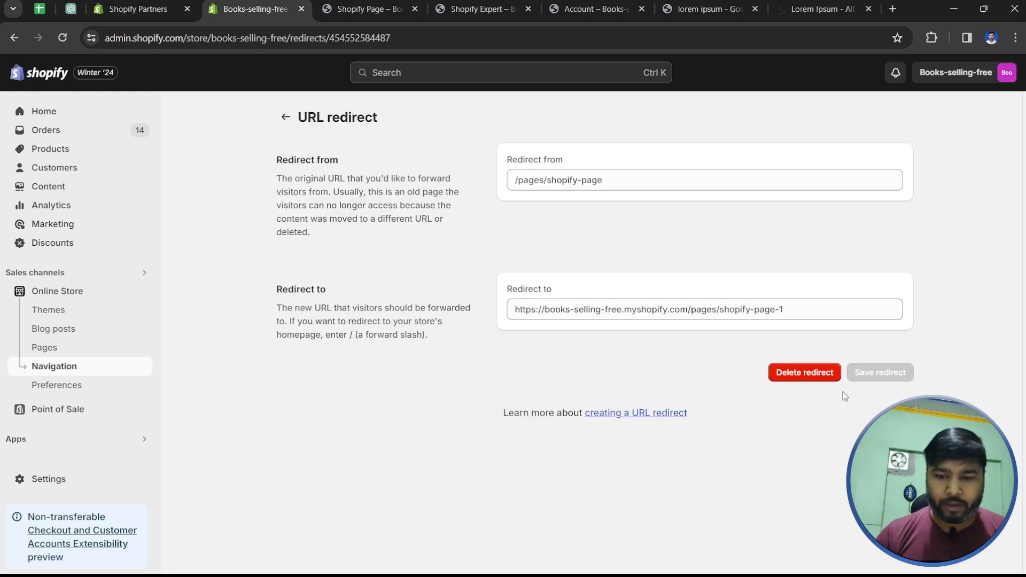
{"action": "left_click", "coordinate": [802, 372]}
{"action": "left_click", "coordinate": [684, 349]}
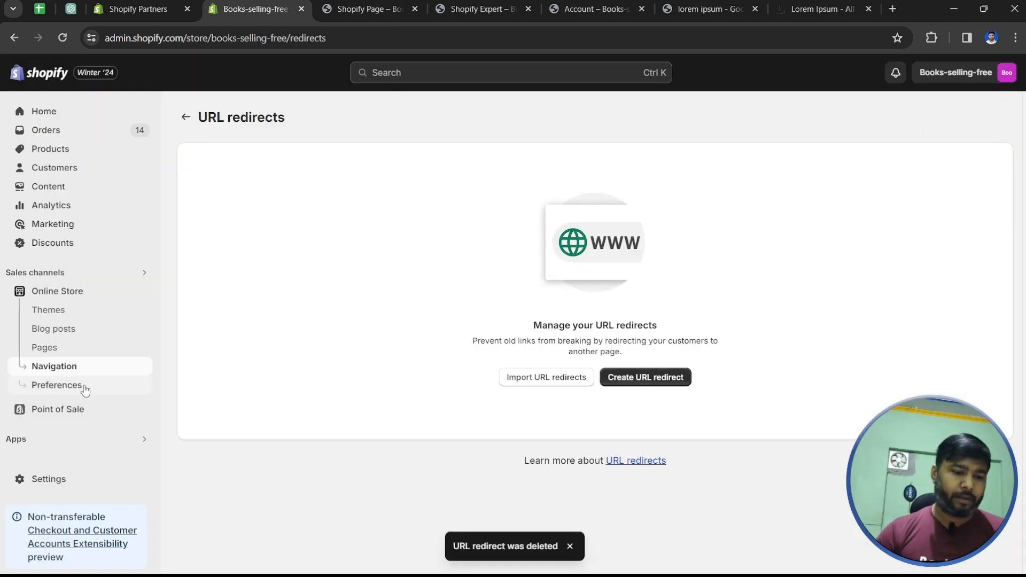
- Open the Online Store preferences and review the Homepage title and Homepage meta description fields
{"action": "left_click", "coordinate": [84, 388]}
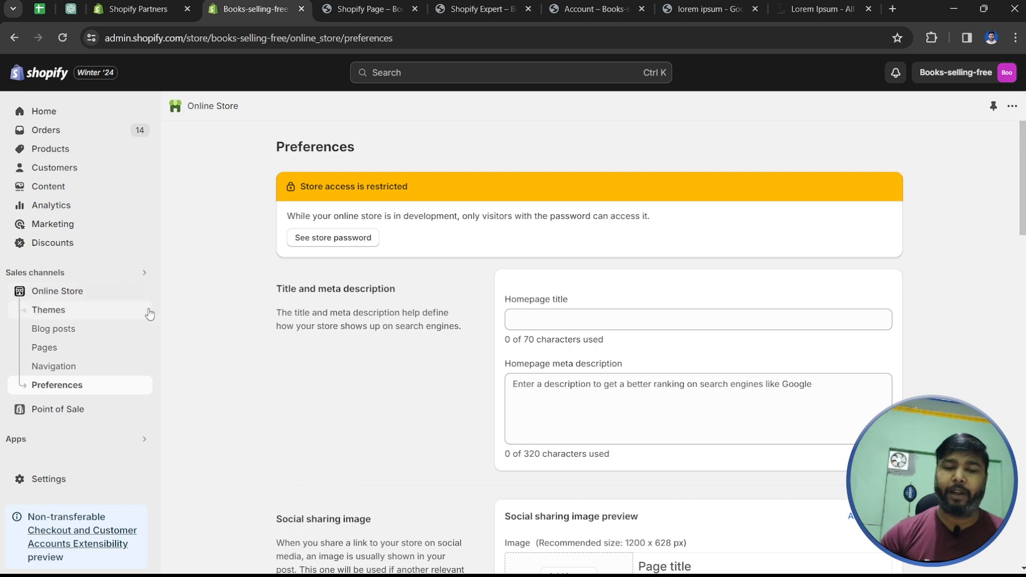
{"action": "left_click", "coordinate": [741, 325]}
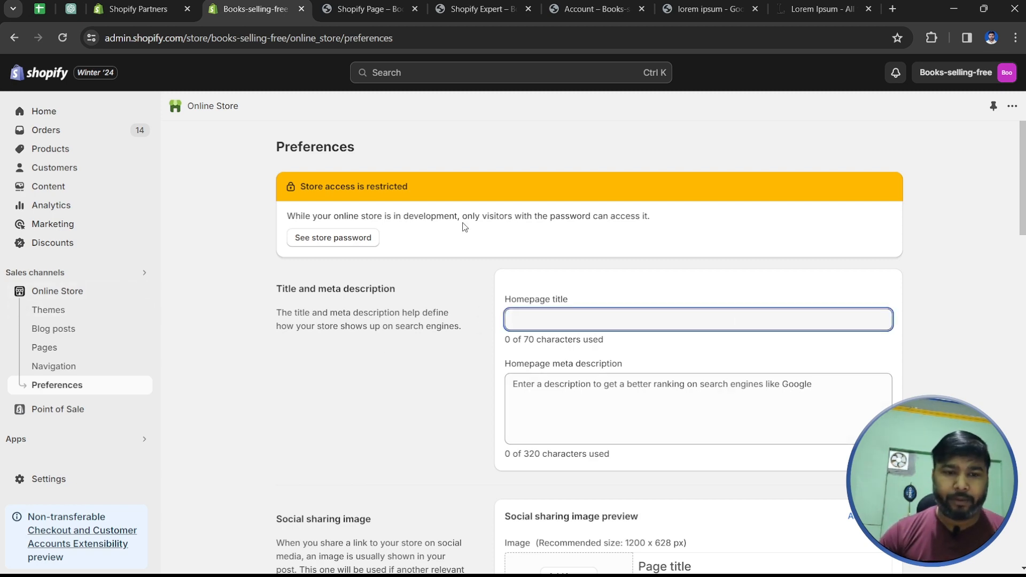
{"action": "left_click", "coordinate": [371, 7]}
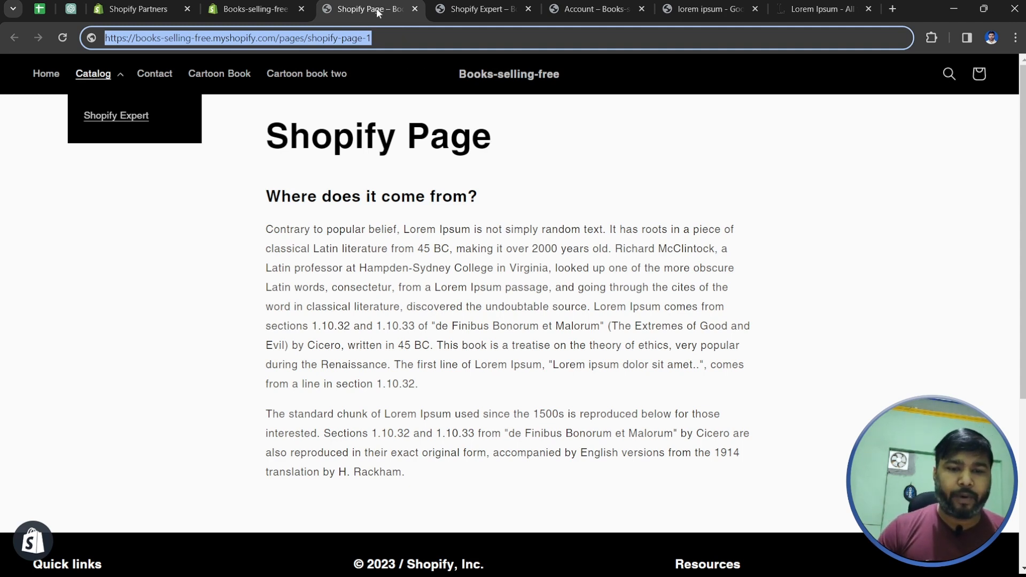
{"action": "left_click", "coordinate": [241, 9]}
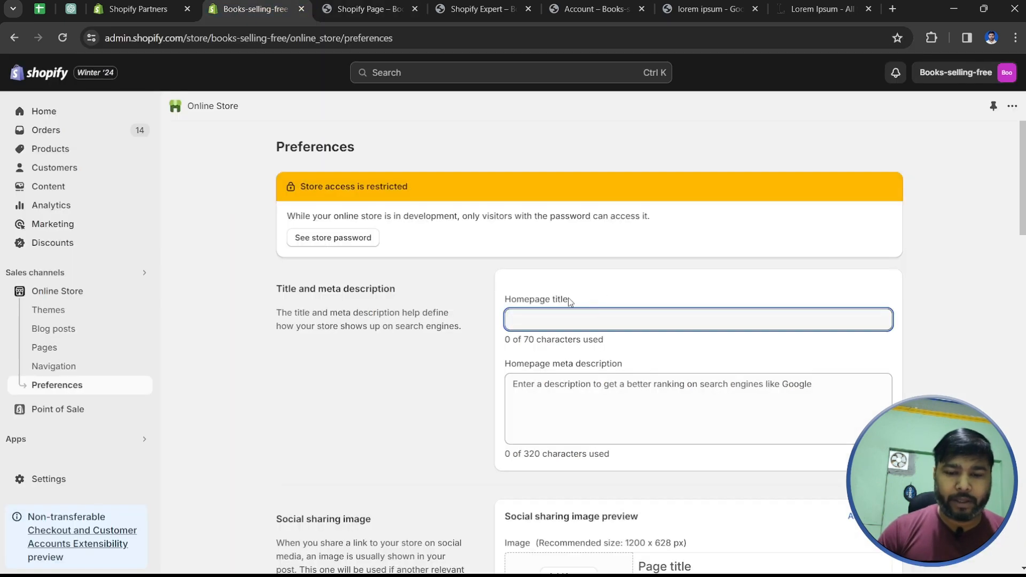
{"action": "scroll", "coordinate": [614, 326], "scroll_direction": "down", "scroll_amount": 4}
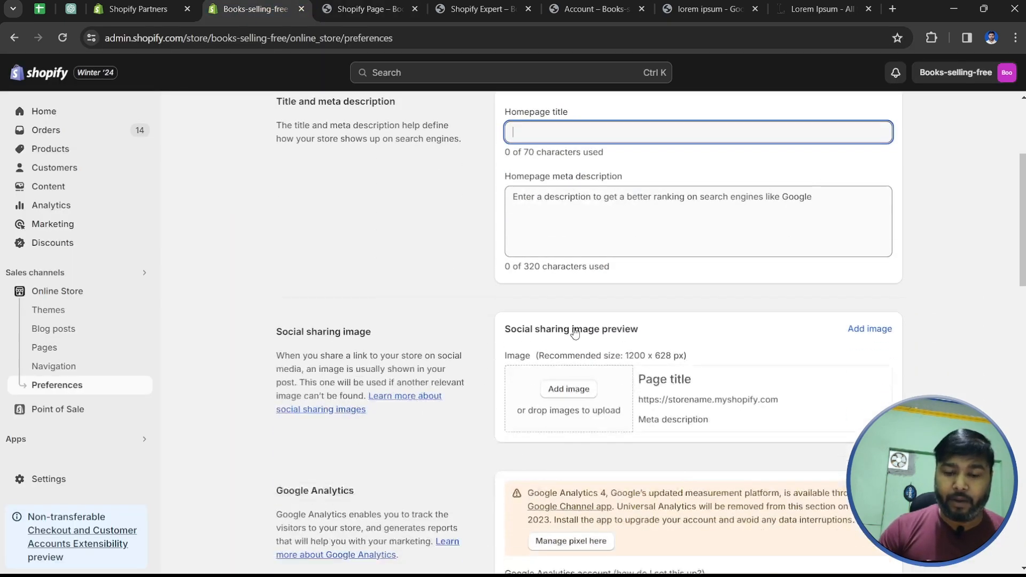
{"action": "left_click", "coordinate": [567, 228]}
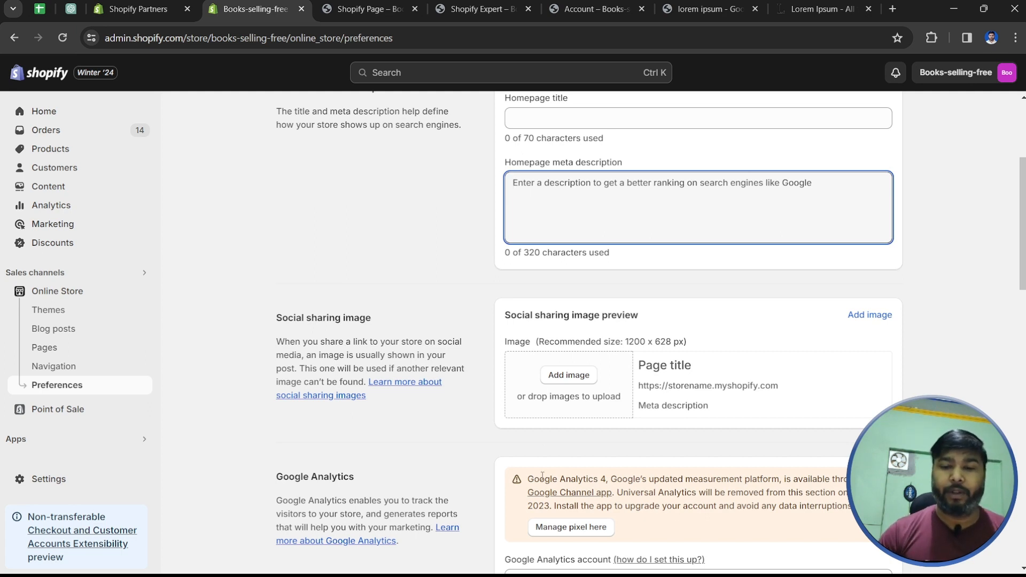
{"action": "scroll", "coordinate": [542, 476], "scroll_direction": "up", "scroll_amount": 4}
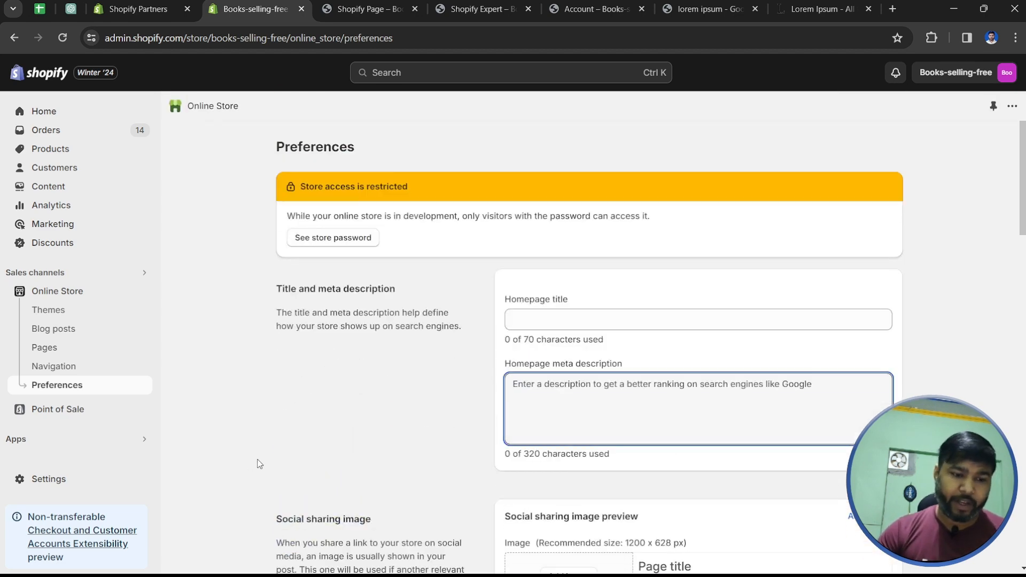
{"action": "left_click", "coordinate": [531, 324]}
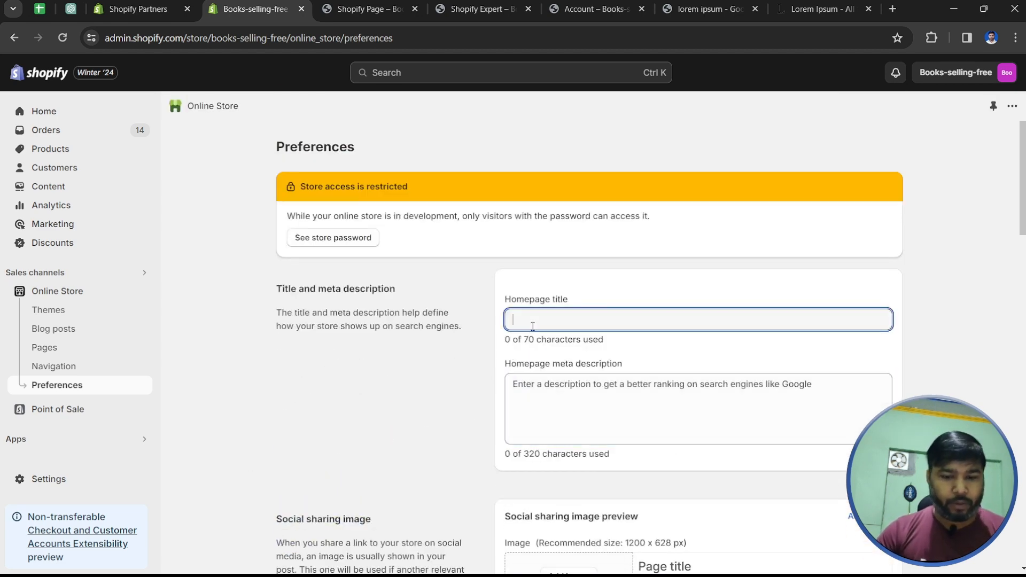
{"action": "left_click", "coordinate": [559, 417]}
- Examine the Social sharing image and Google Analytics sections of the preferences, including the Google Analytics account field
{"action": "scroll", "coordinate": [384, 435], "scroll_direction": "down", "scroll_amount": 4}
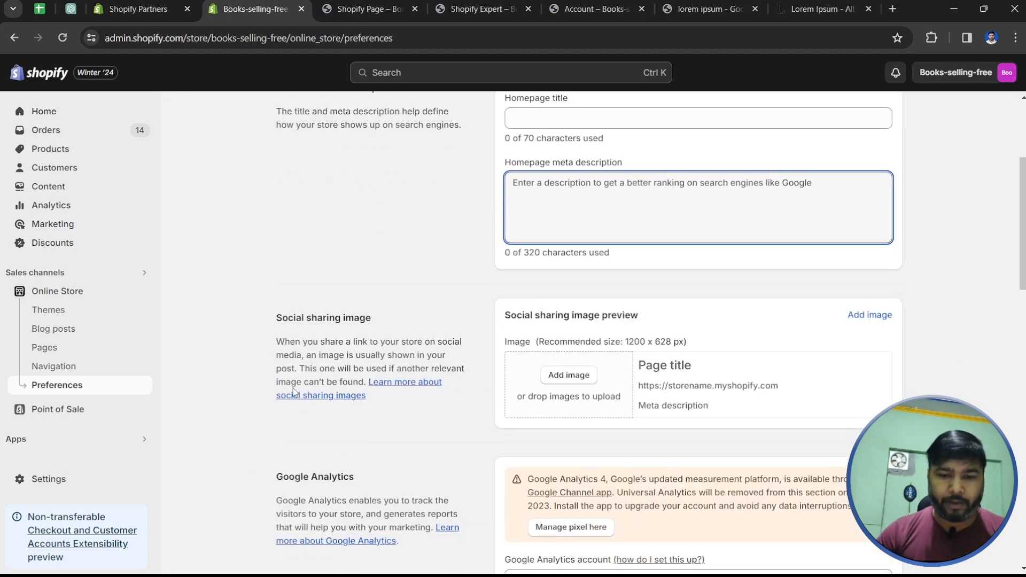
{"action": "left_click_drag", "start_coordinate": [287, 317], "coordinate": [391, 319]}
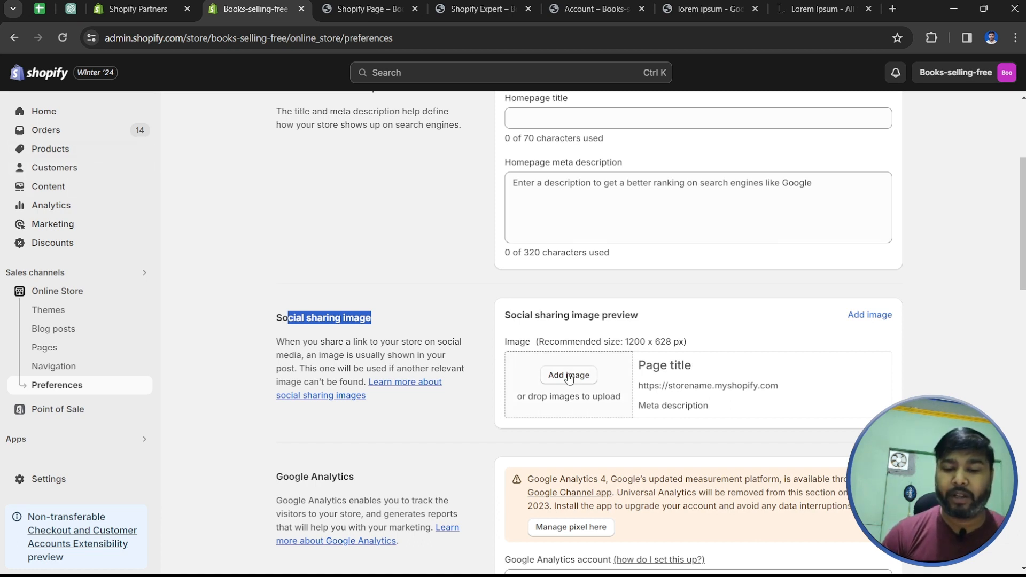
{"action": "scroll", "coordinate": [418, 409], "scroll_direction": "down", "scroll_amount": 2}
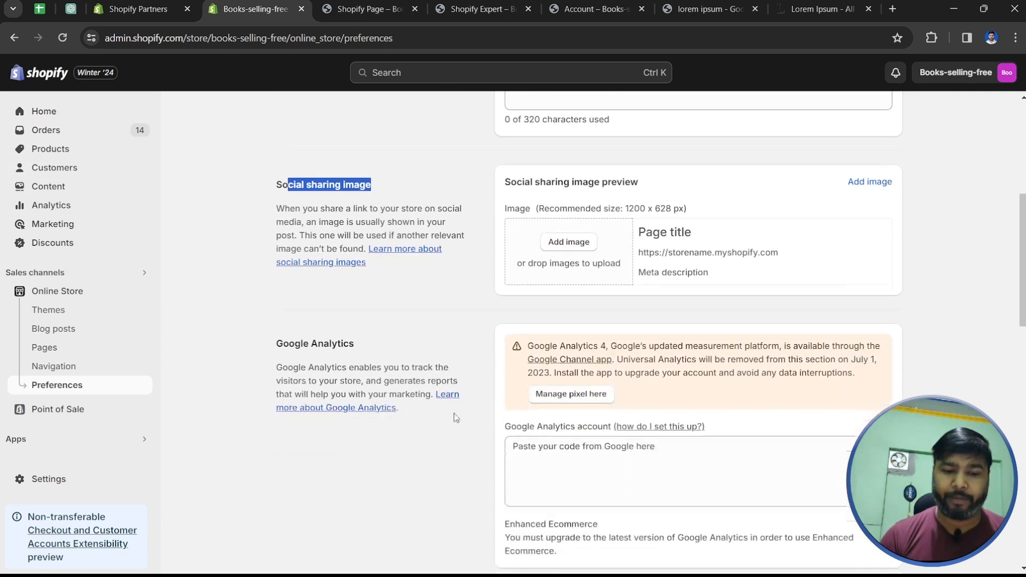
{"action": "left_click_drag", "start_coordinate": [288, 342], "coordinate": [385, 342]}
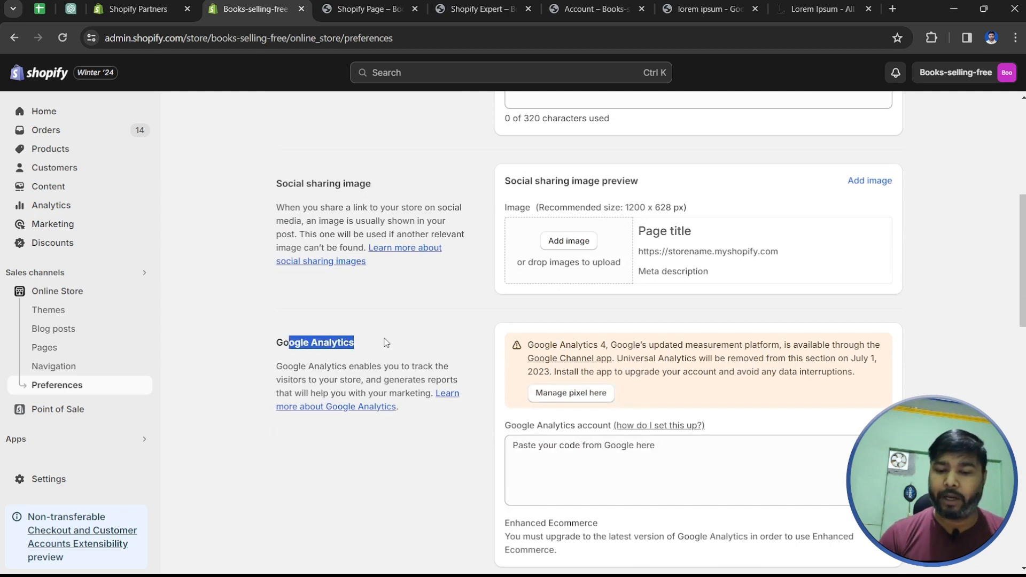
{"action": "left_click", "coordinate": [558, 477]}
- Review the Facebook Pixel and Customer privacy sections of the preferences
{"action": "scroll", "coordinate": [553, 473], "scroll_direction": "down", "scroll_amount": 3}
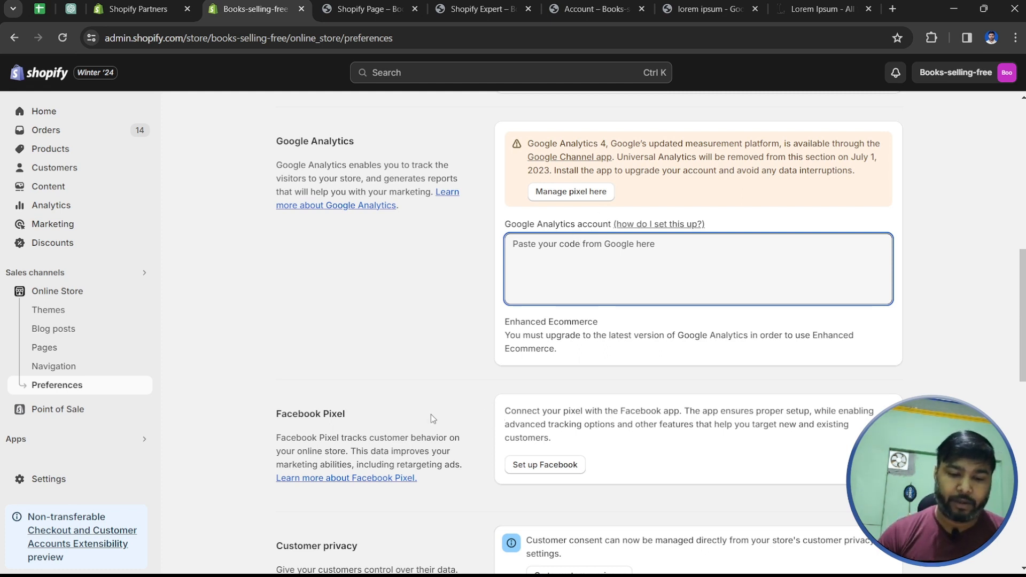
{"action": "scroll", "coordinate": [431, 417], "scroll_direction": "down", "scroll_amount": 2}
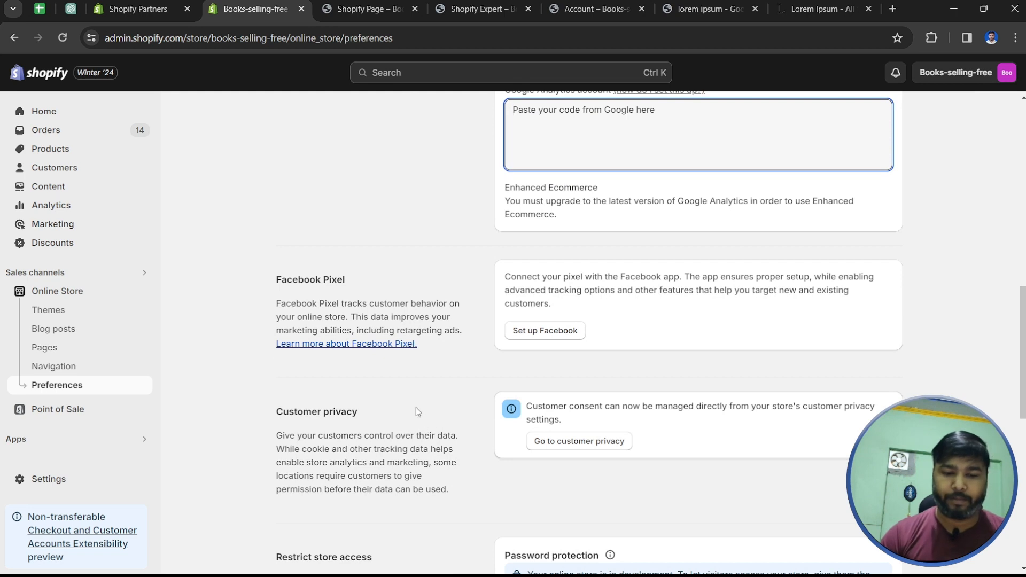
{"action": "left_click_drag", "start_coordinate": [274, 282], "coordinate": [381, 289]}
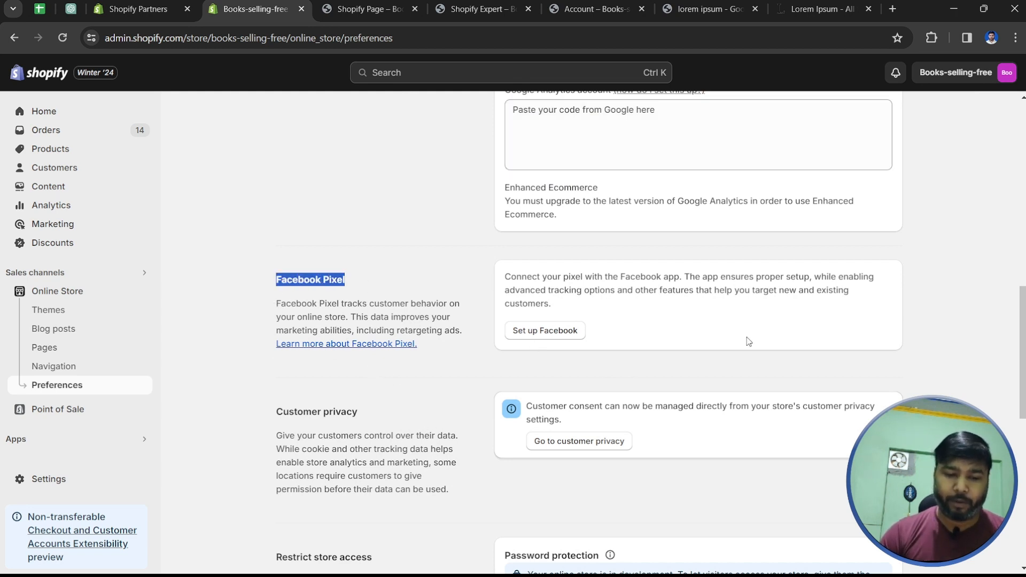
{"action": "scroll", "coordinate": [748, 341], "scroll_direction": "down", "scroll_amount": 2}
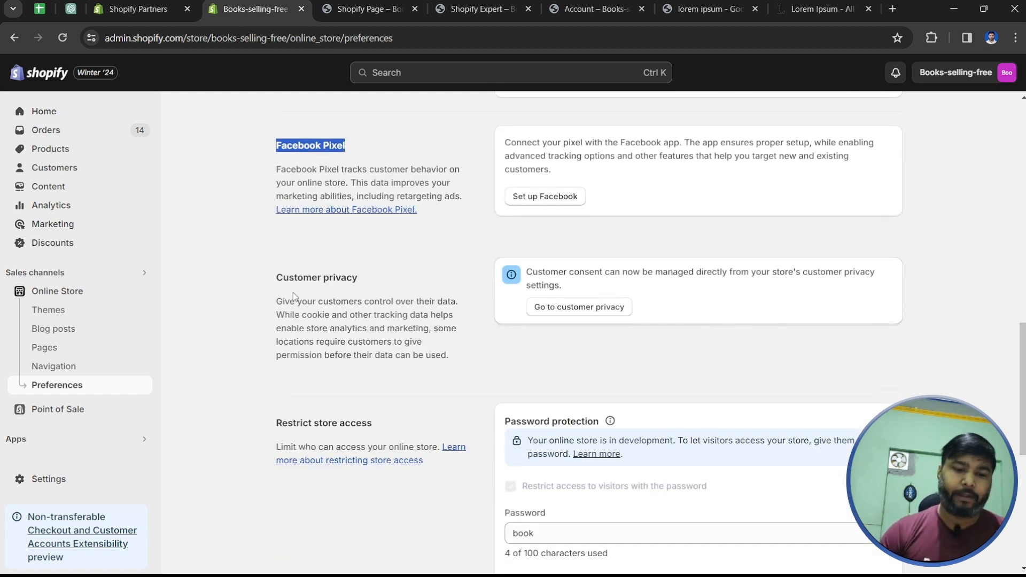
{"action": "left_click_drag", "start_coordinate": [275, 277], "coordinate": [358, 279]}
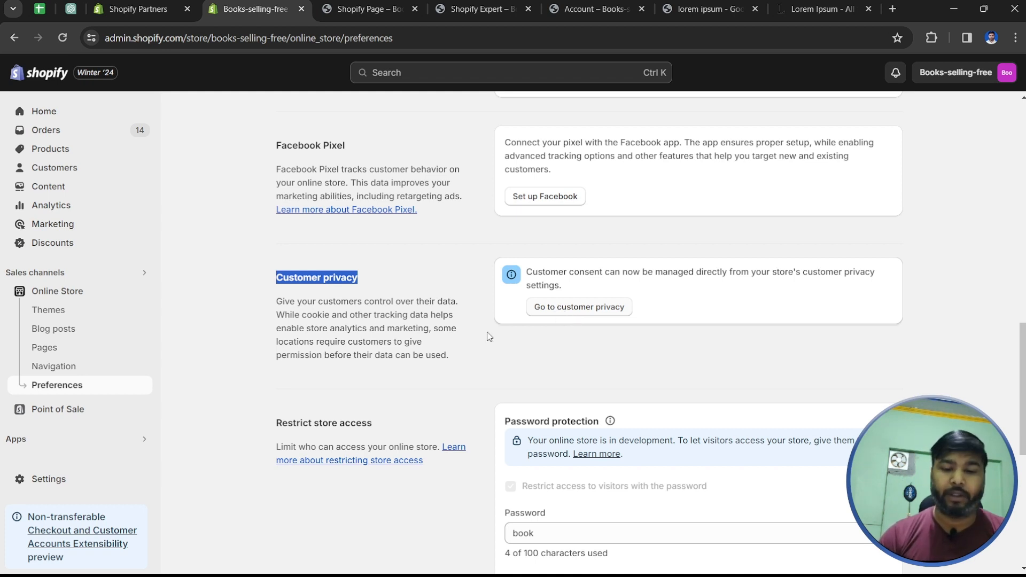
- Examine the store access restrictions for password protection and B2B customers, and return to the Themes page
{"action": "scroll", "coordinate": [507, 326], "scroll_direction": "down", "scroll_amount": 4}
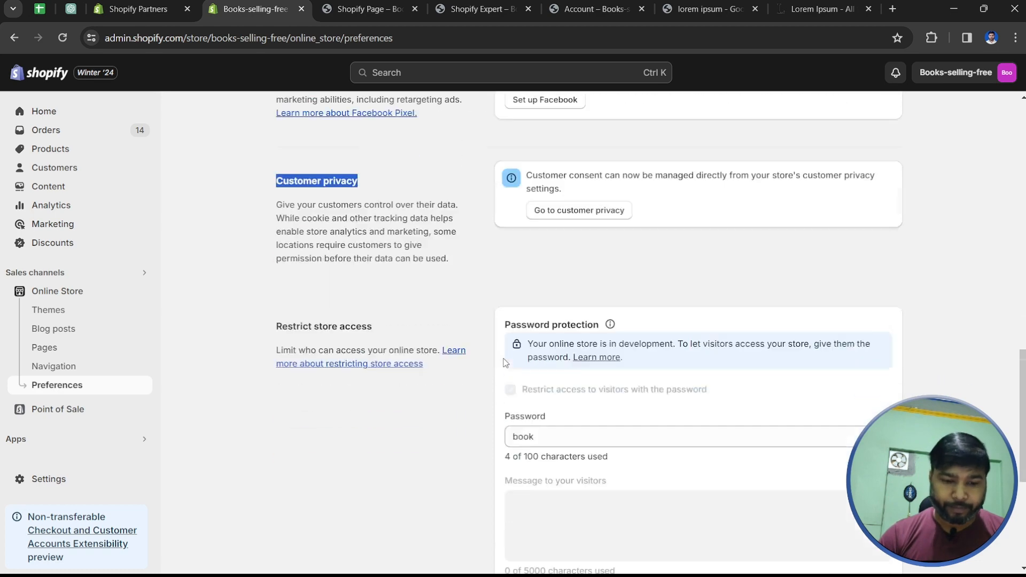
{"action": "left_click_drag", "start_coordinate": [319, 219], "coordinate": [494, 216]}
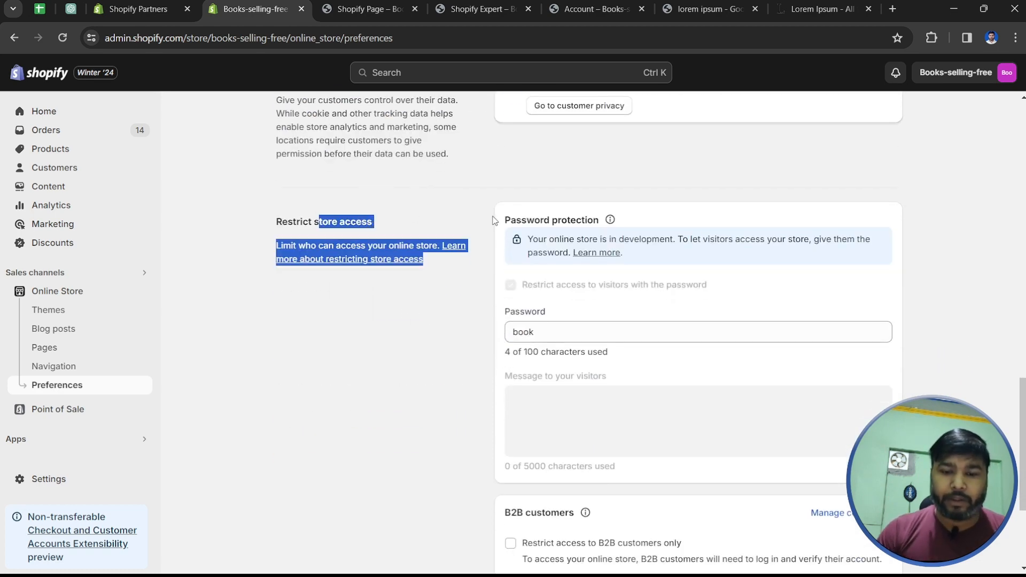
{"action": "left_click", "coordinate": [560, 331]}
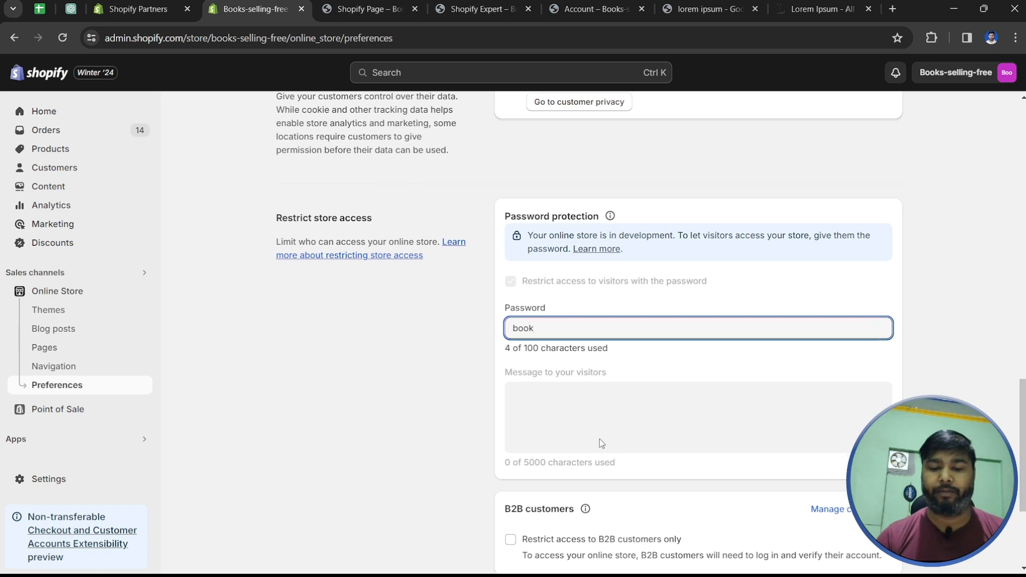
{"action": "scroll", "coordinate": [599, 443], "scroll_direction": "down", "scroll_amount": 3}
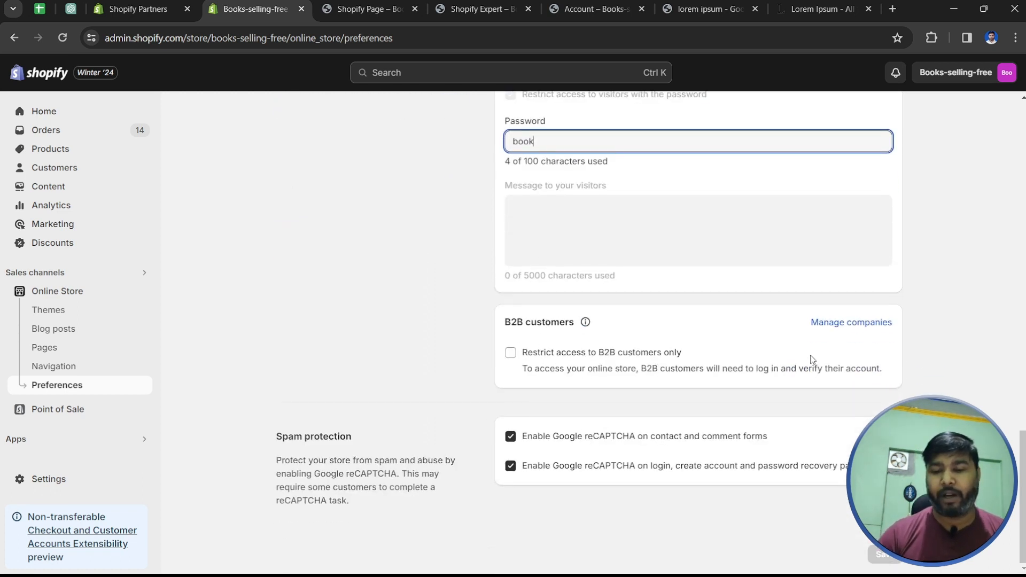
{"action": "left_click_drag", "start_coordinate": [889, 368], "coordinate": [541, 367]}
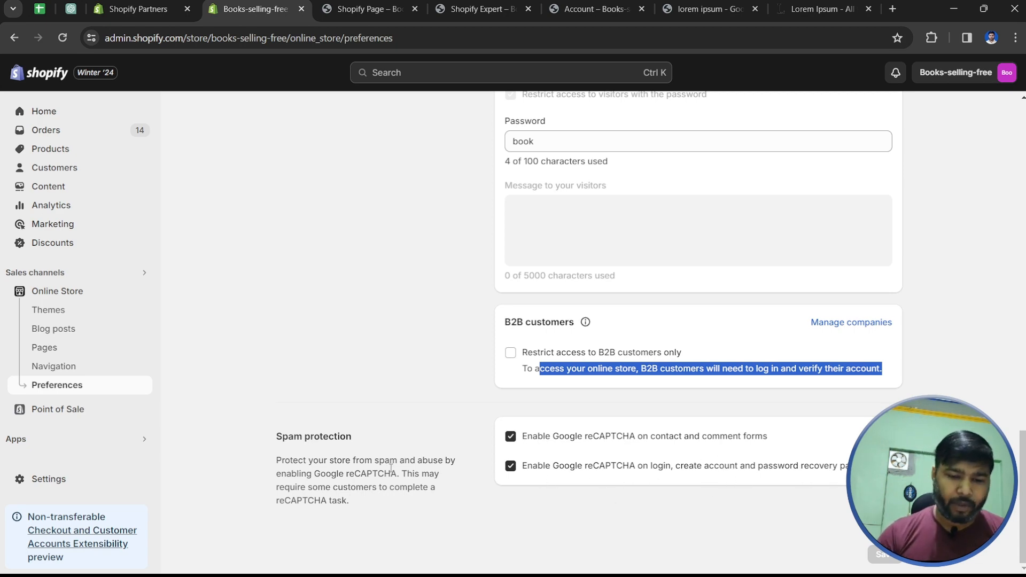
{"action": "scroll", "coordinate": [449, 412], "scroll_direction": "up", "scroll_amount": 20}
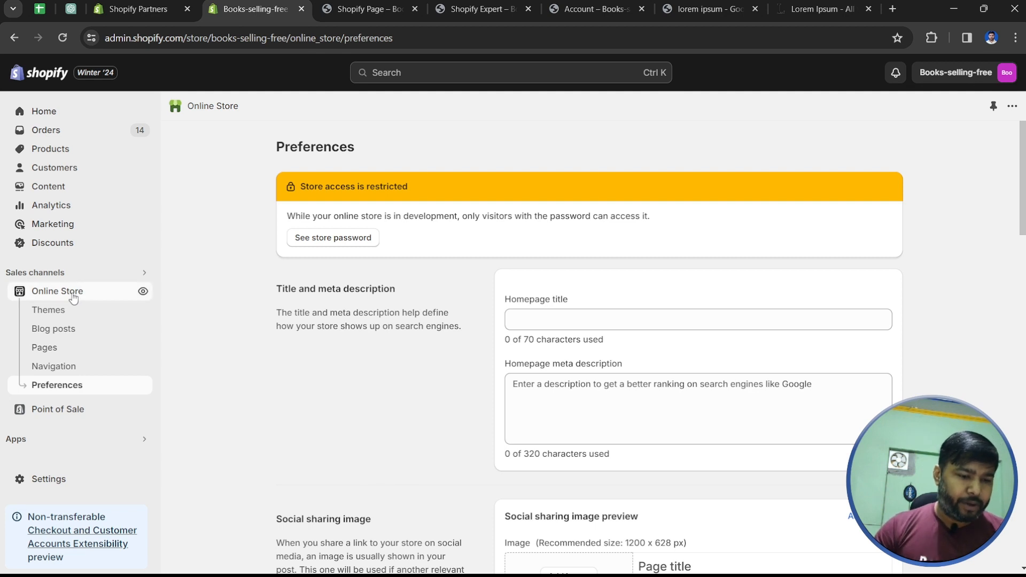
{"action": "left_click", "coordinate": [21, 311]}
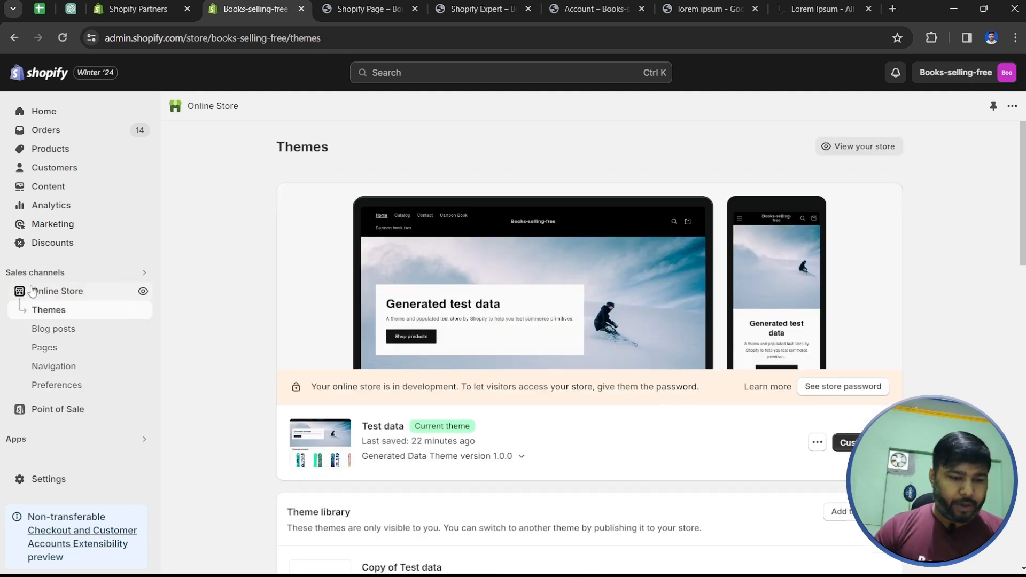